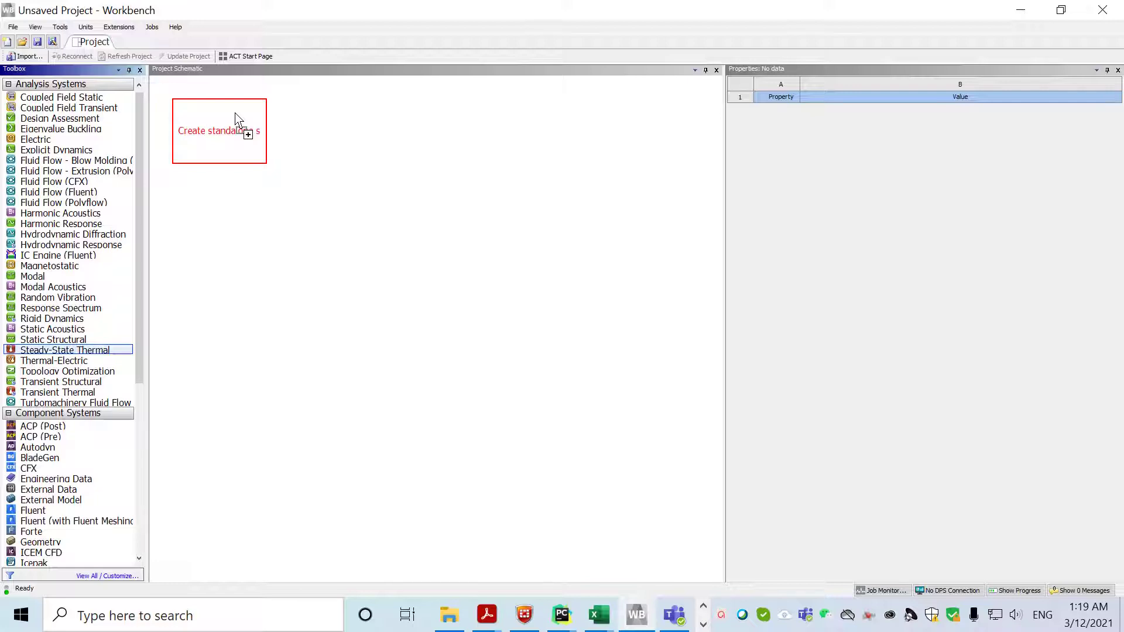
Create a standalone Steady-State Thermal system and add a new material named Aluminum to its engineering data
left_click_drag(236, 113, 236, 113)
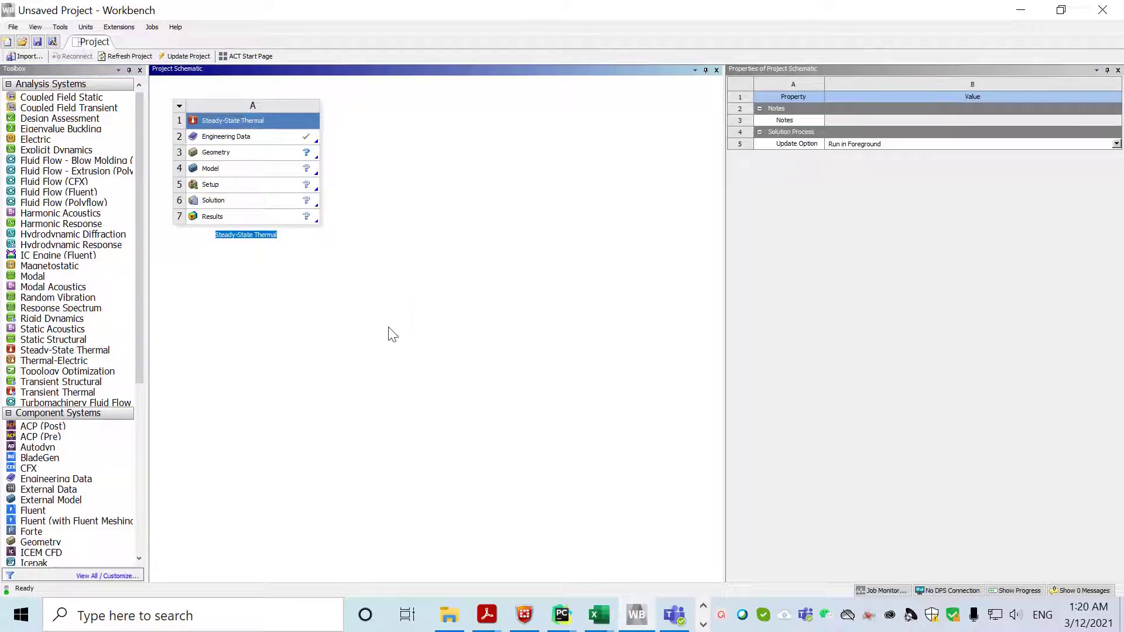
left_click(235, 141)
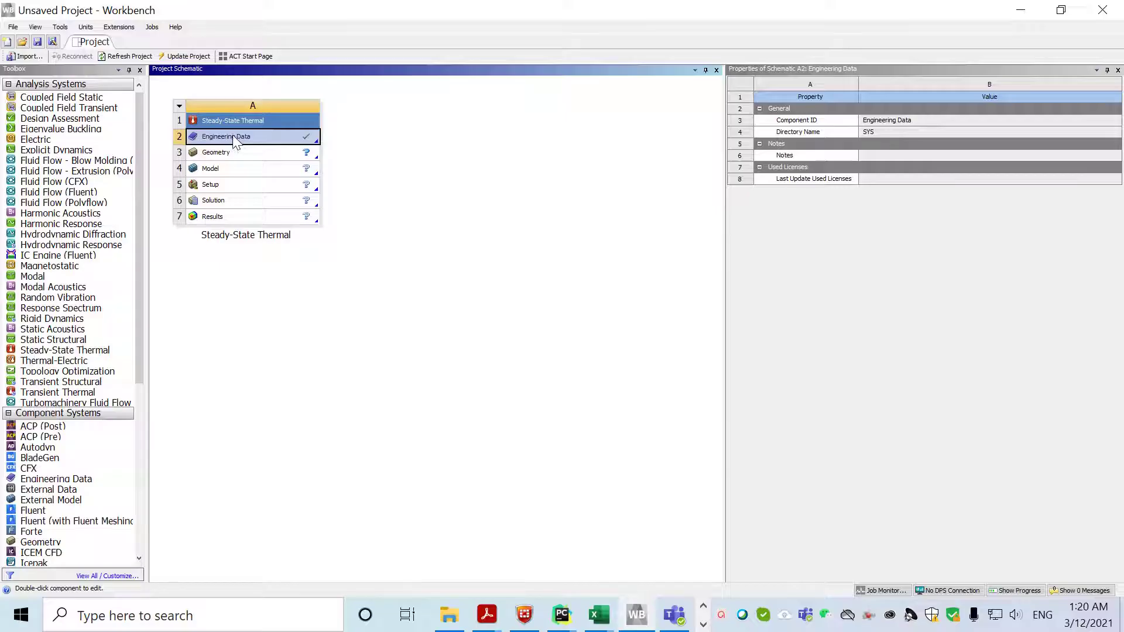
double_click(236, 141)
left_click(271, 141)
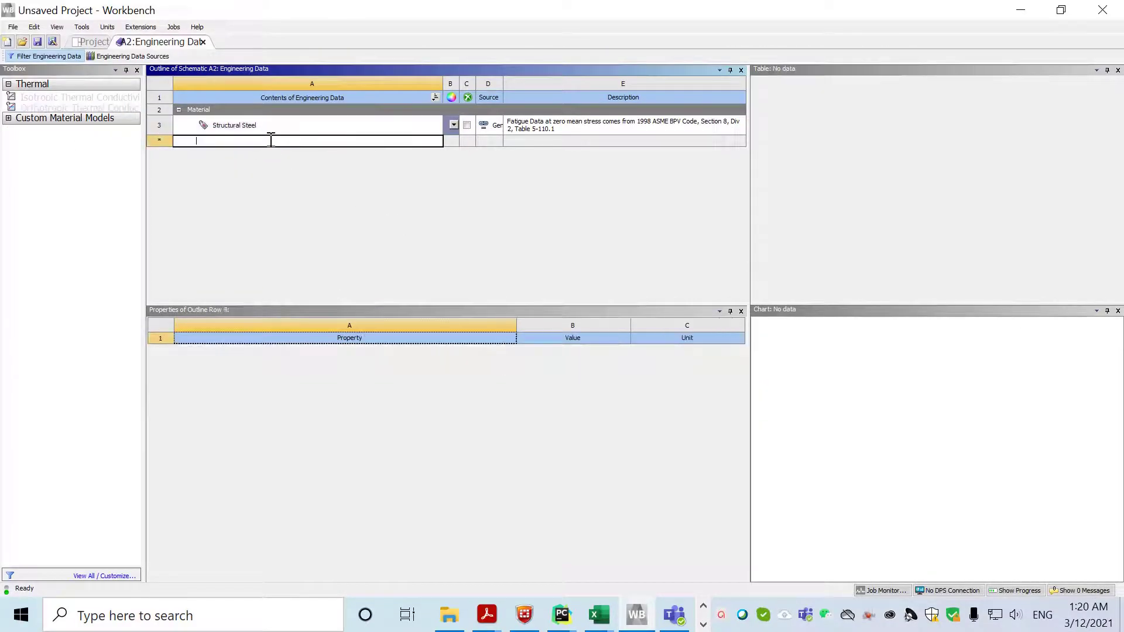
type("Aluminum")
key("Return")
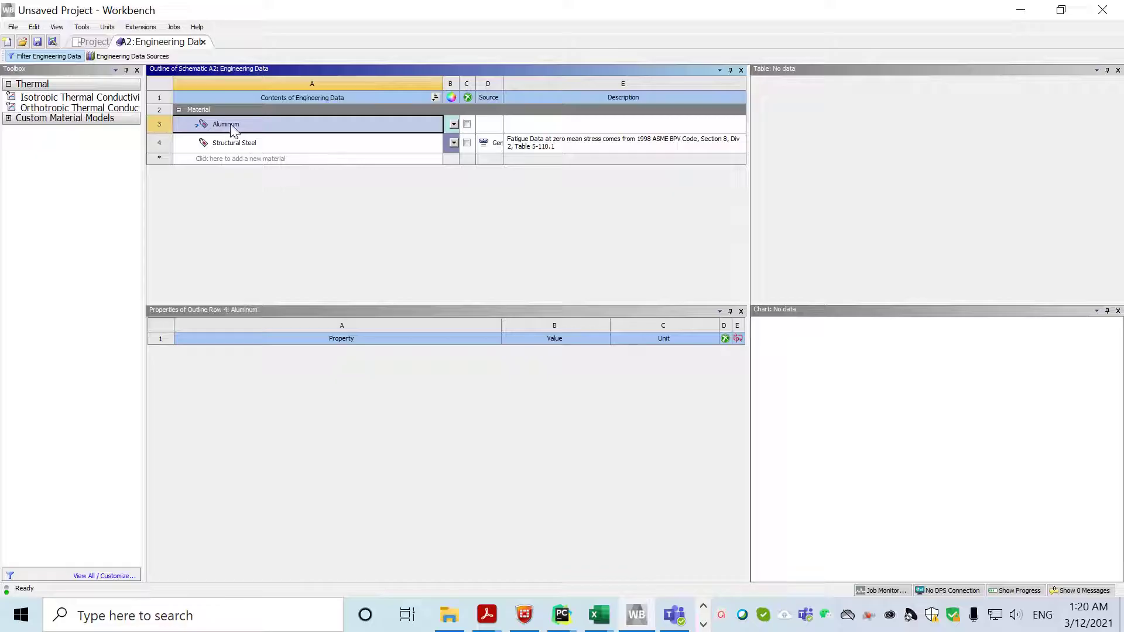
Give Aluminum an isotropic thermal conductivity of 170 W m^-1 C^-1 and close the engineering data
left_click(58, 99)
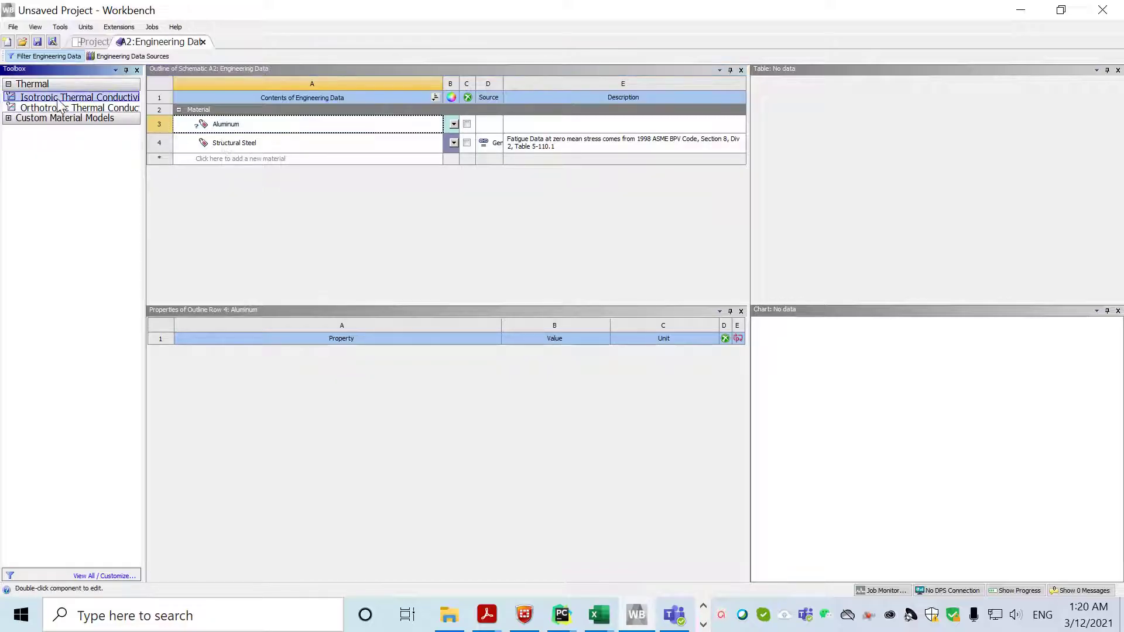
double_click(57, 100)
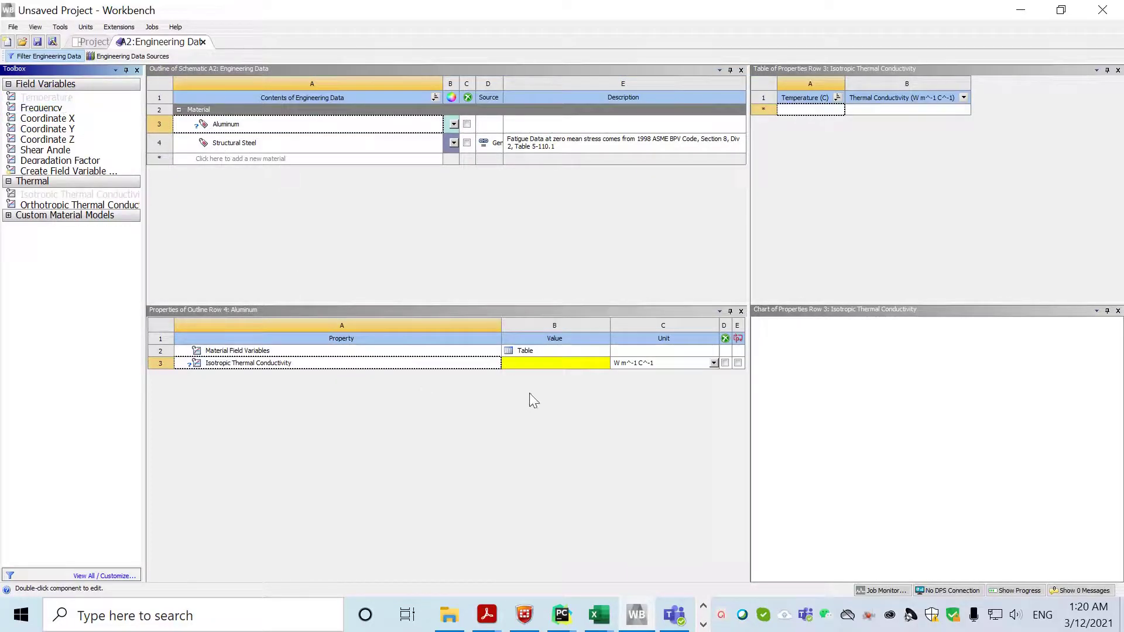
left_click(536, 363)
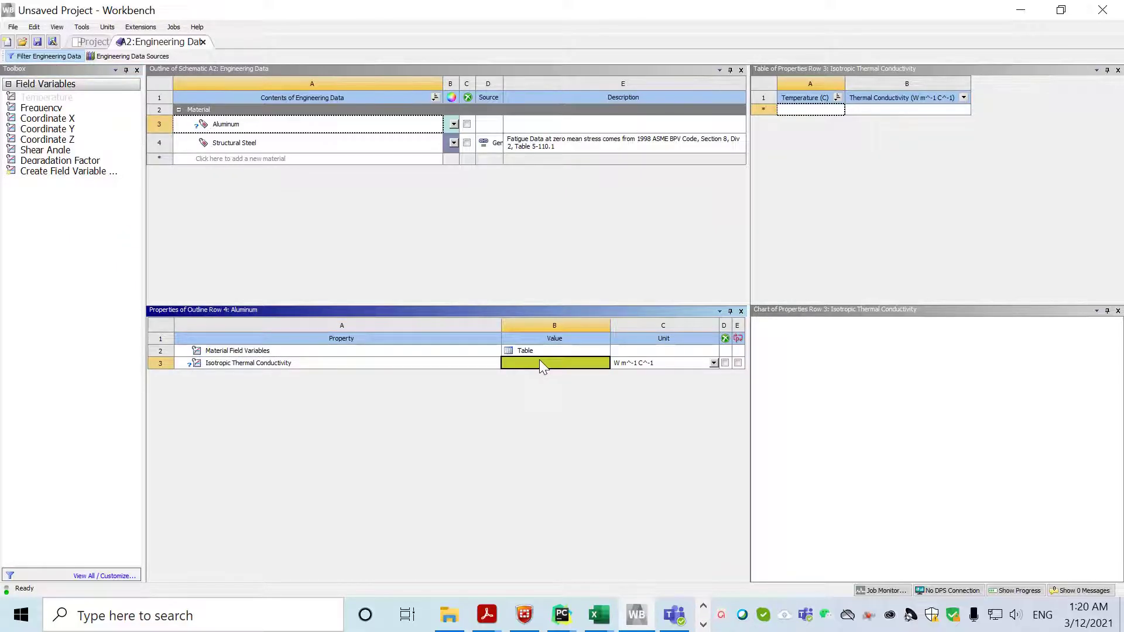
type("170")
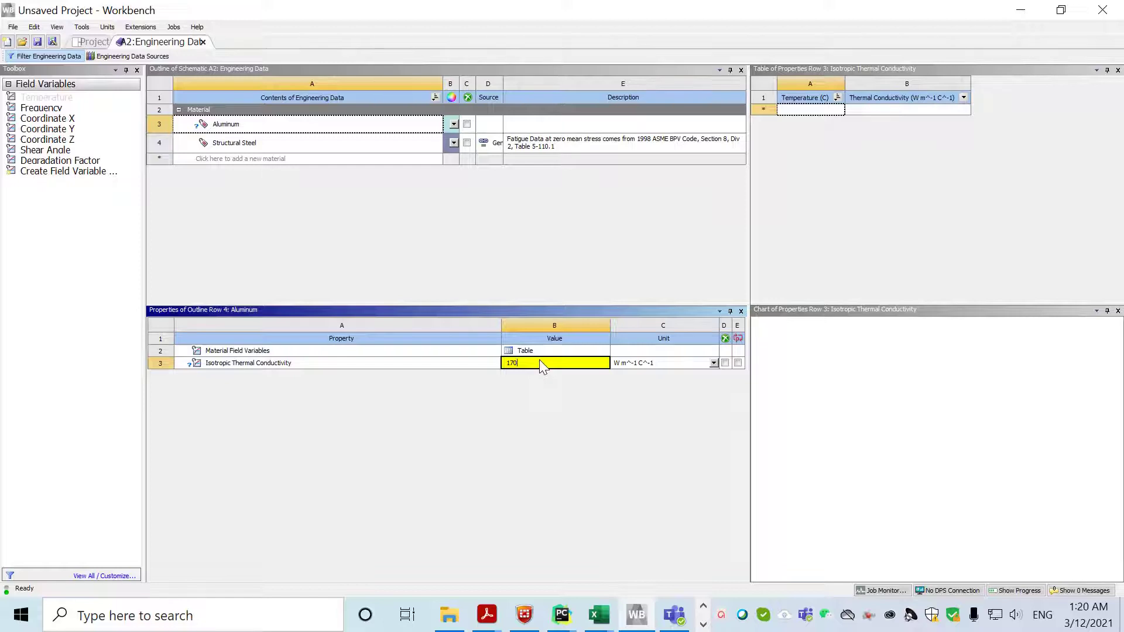
key("Return")
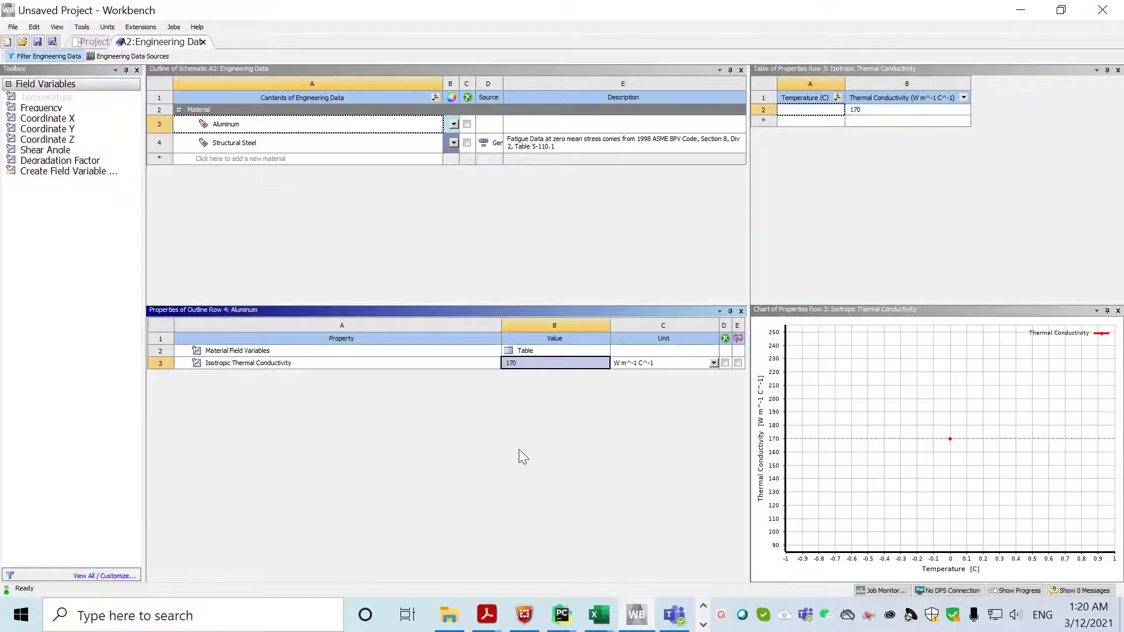
left_click(386, 230)
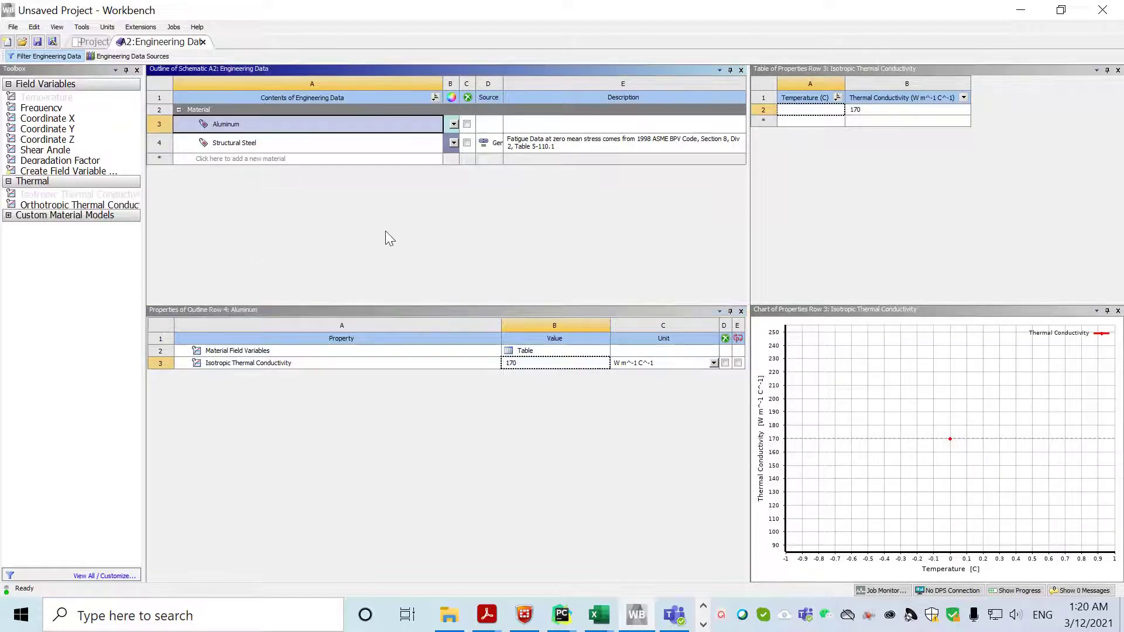
left_click(203, 41)
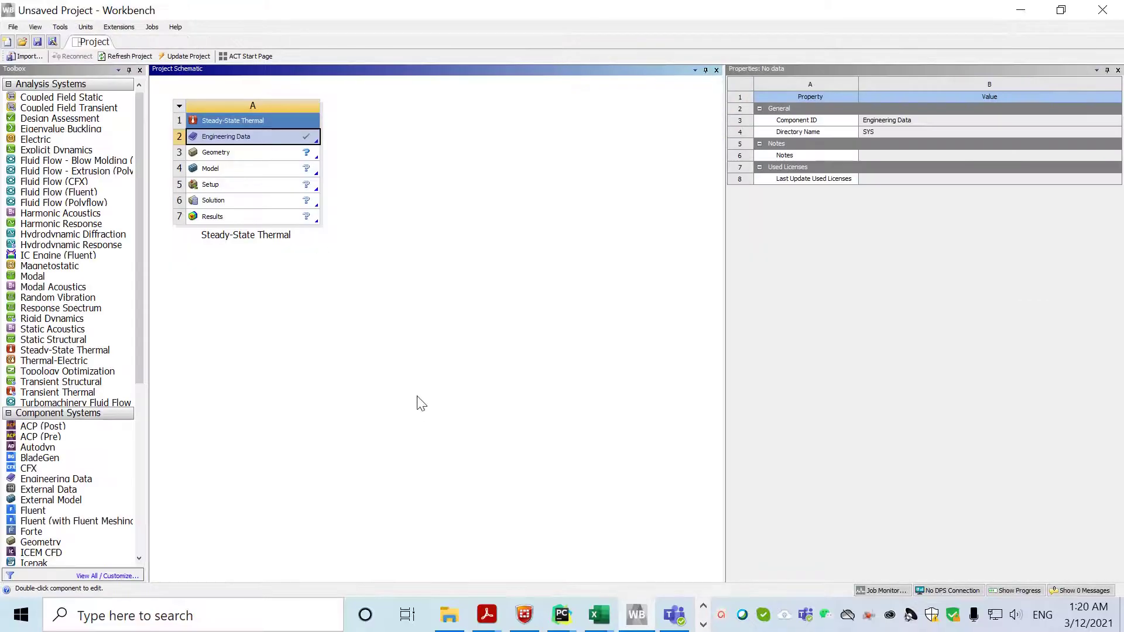
Open the thermal system's geometry in SpaceClaim and orient the sketch grid to the XY plane in plan view
double_click(240, 154)
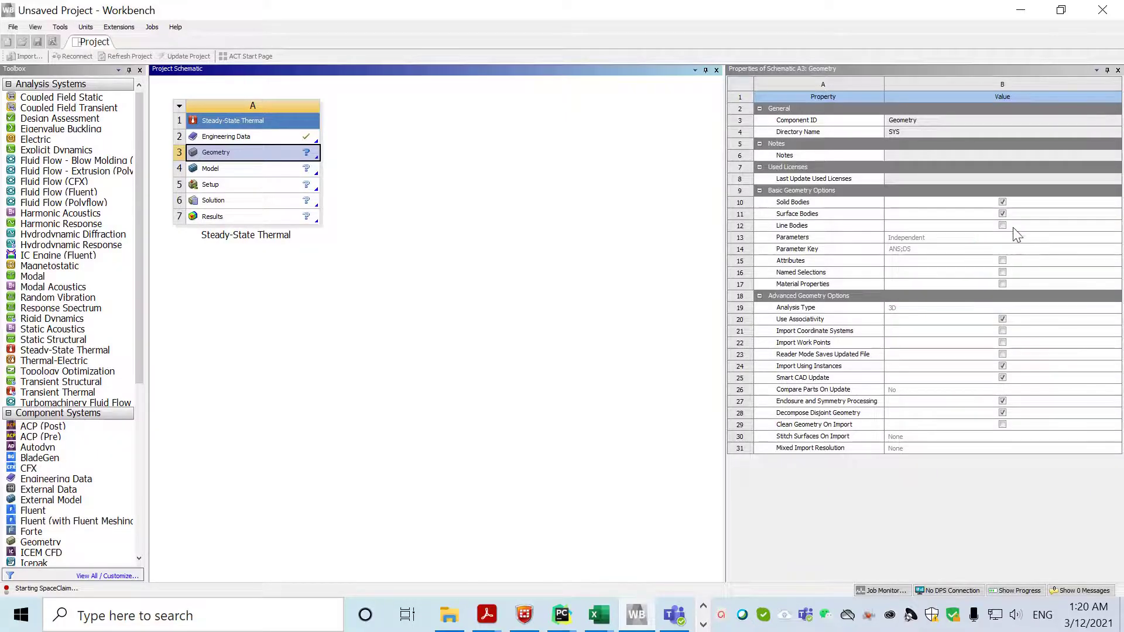
left_click(1003, 214)
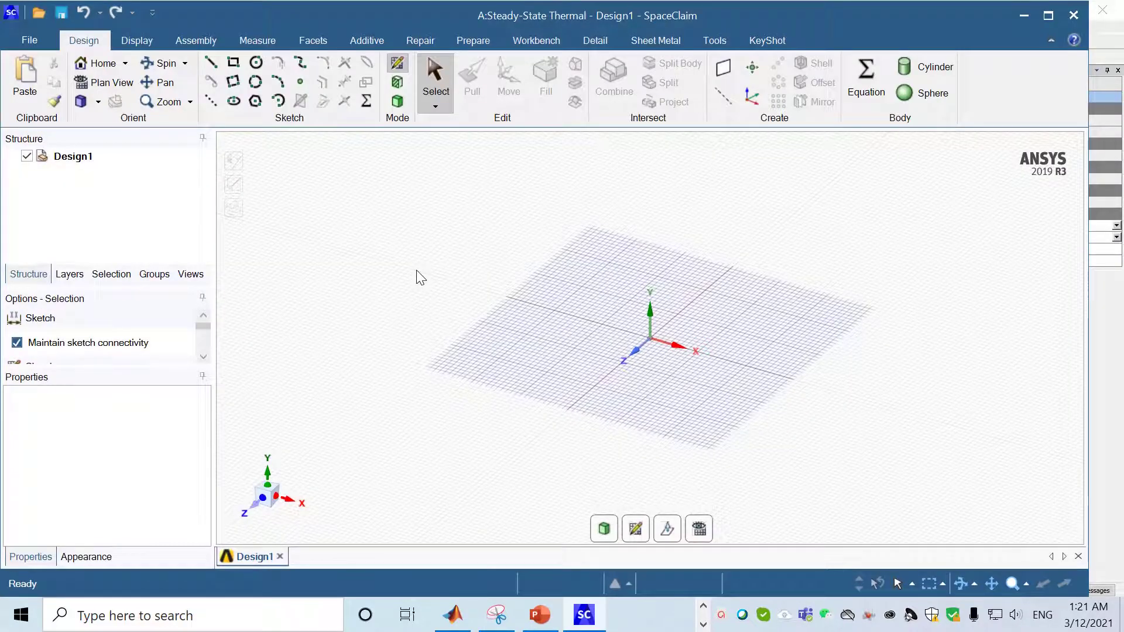
right_click(735, 289)
left_click(793, 317)
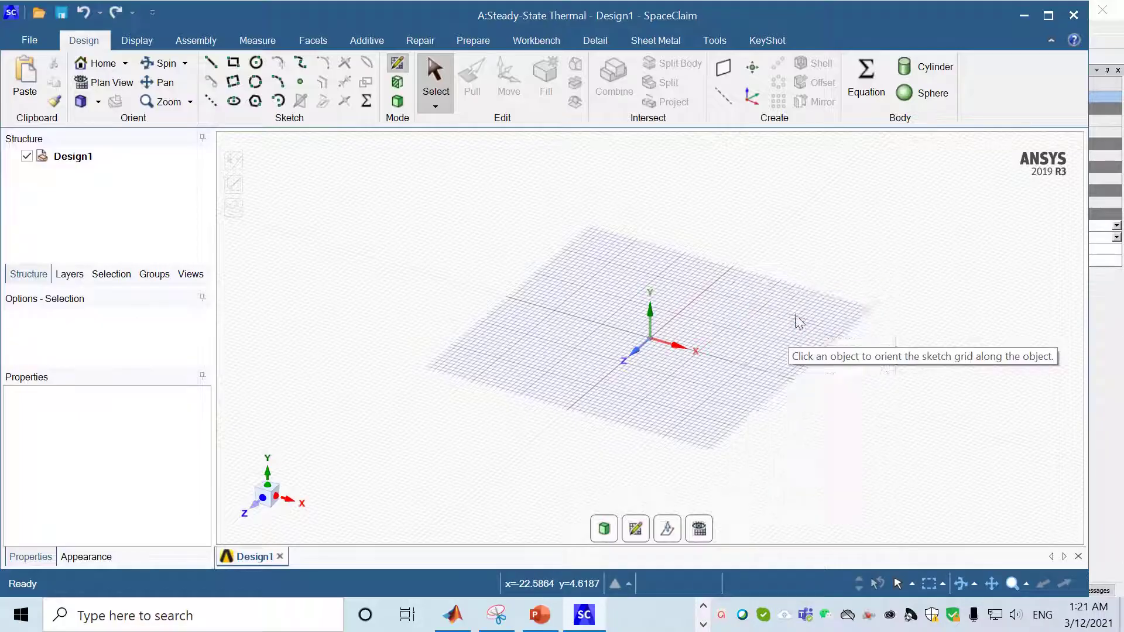
left_click(716, 237)
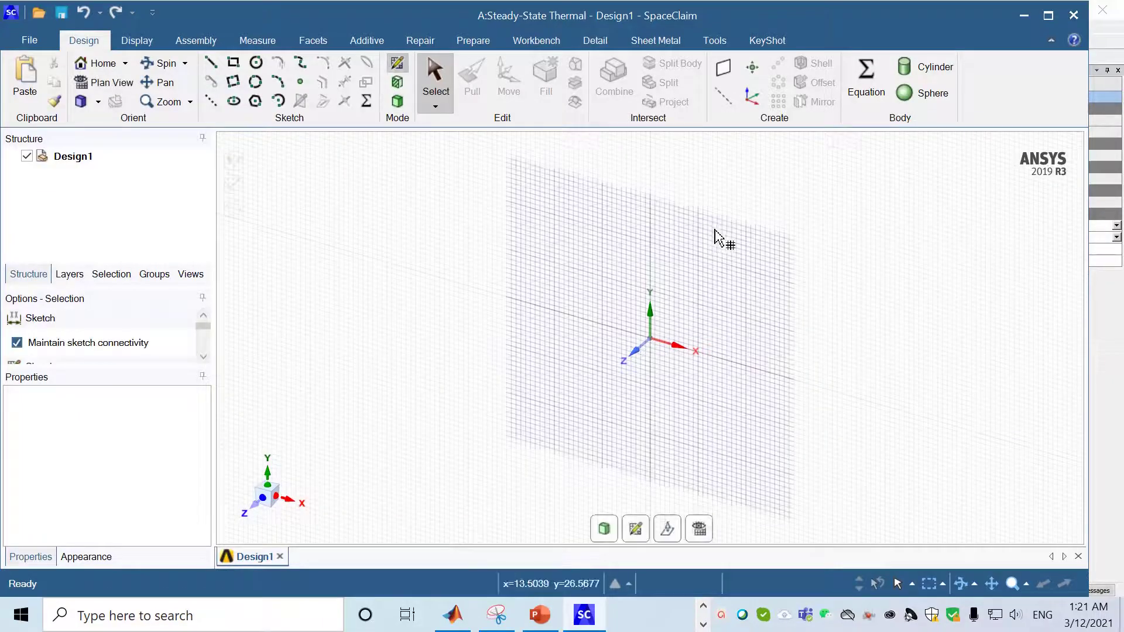
left_click(116, 83)
Check the document's length units and grid spacing in the SpaceClaim options
left_click(29, 40)
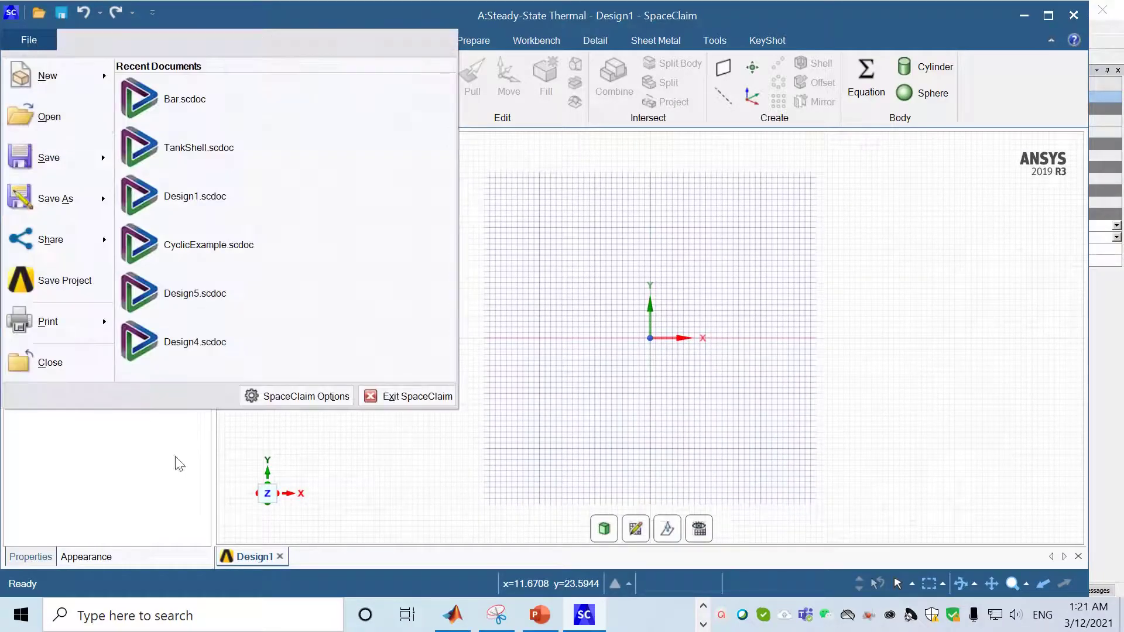
left_click(323, 416)
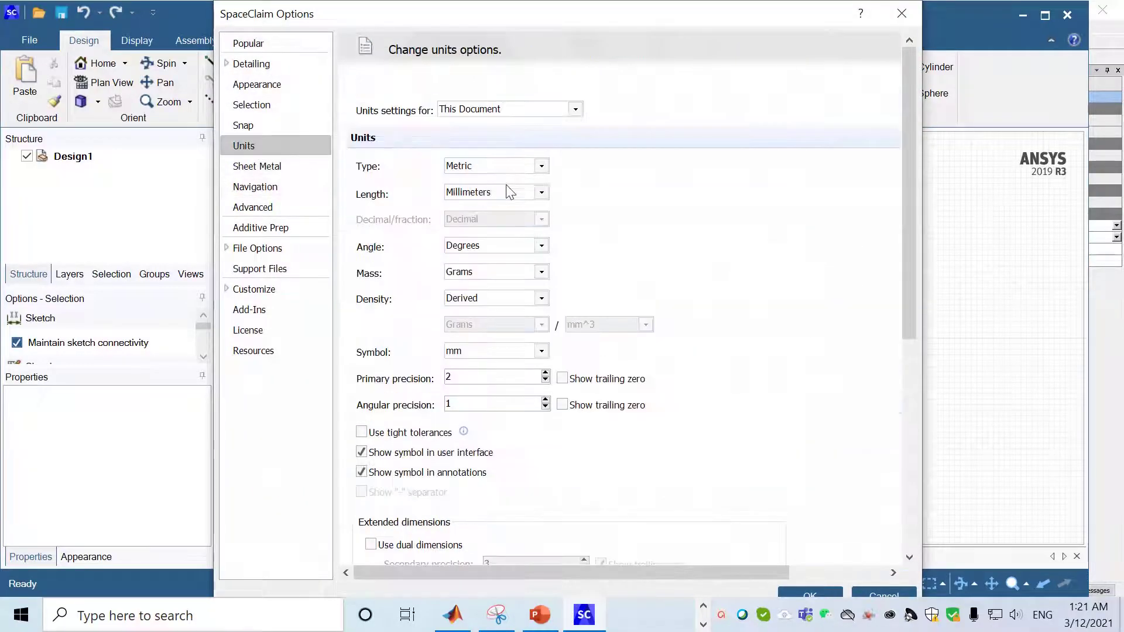
scroll(685, 335, "down", 3)
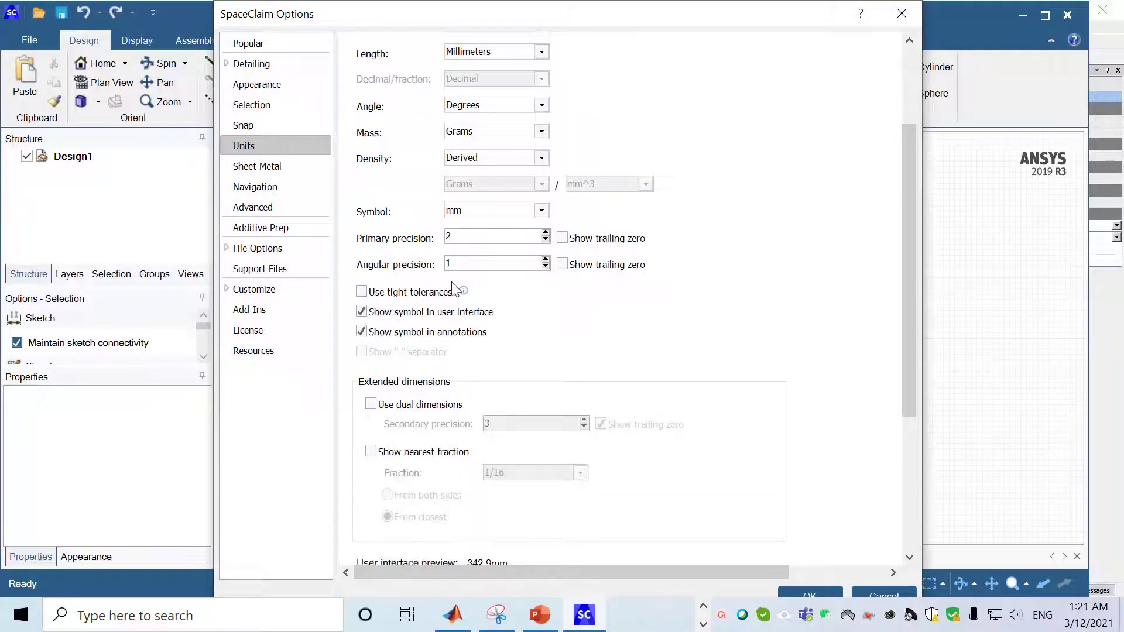
scroll(630, 364, "down", 3)
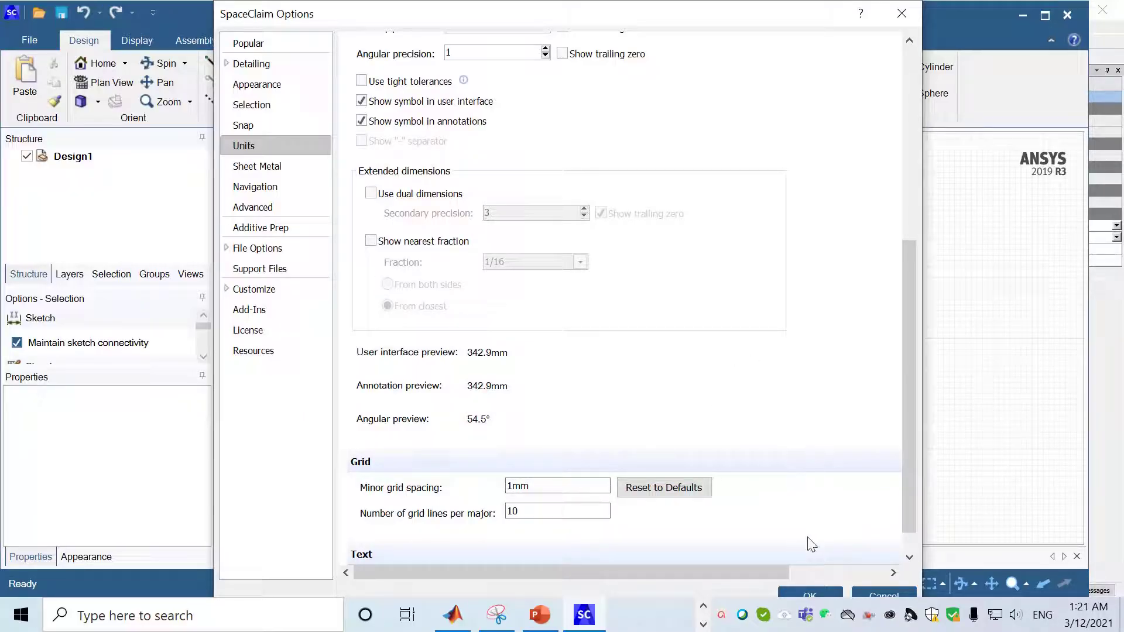
left_click(808, 594)
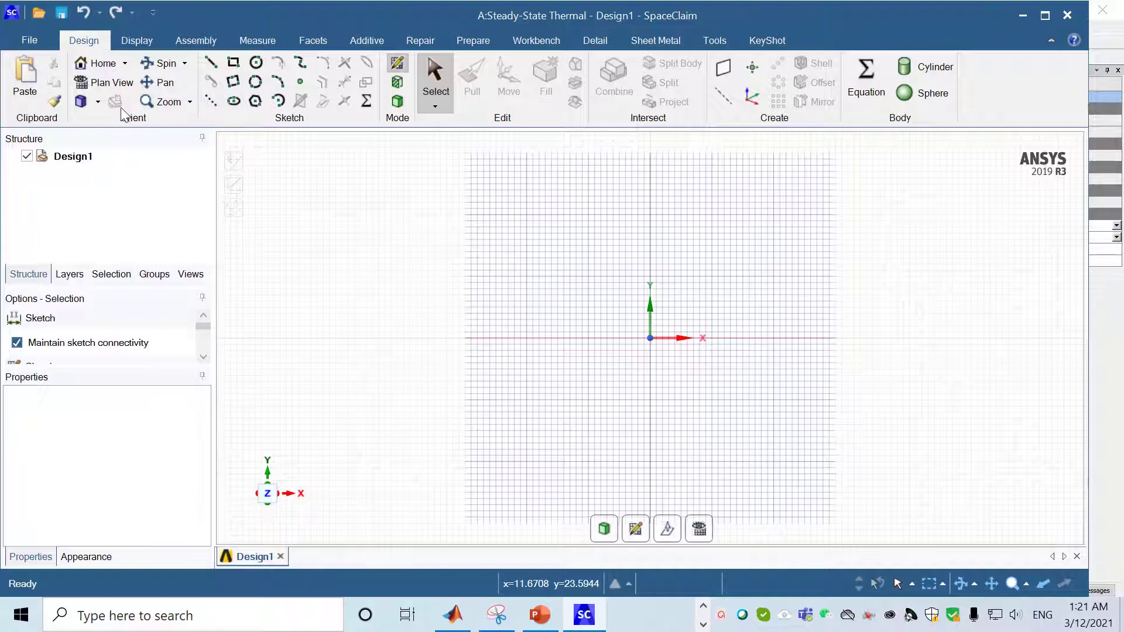
Sketch a vertical construction line about 47 mm long on the Y axis through the origin and set it as the mirror line
left_click(211, 101)
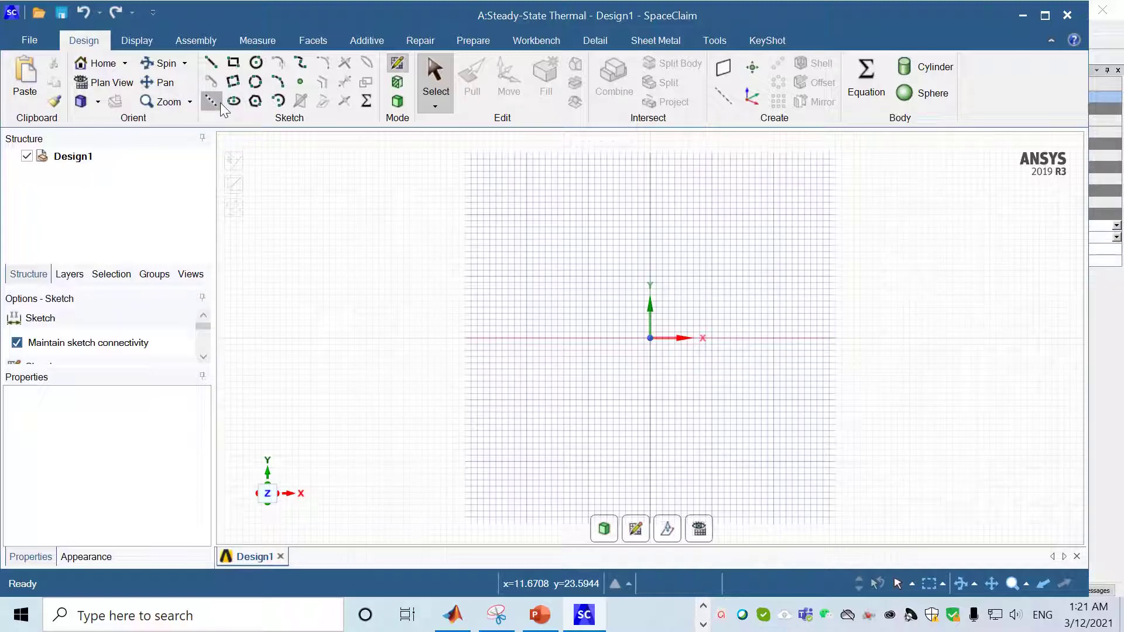
left_click(649, 170)
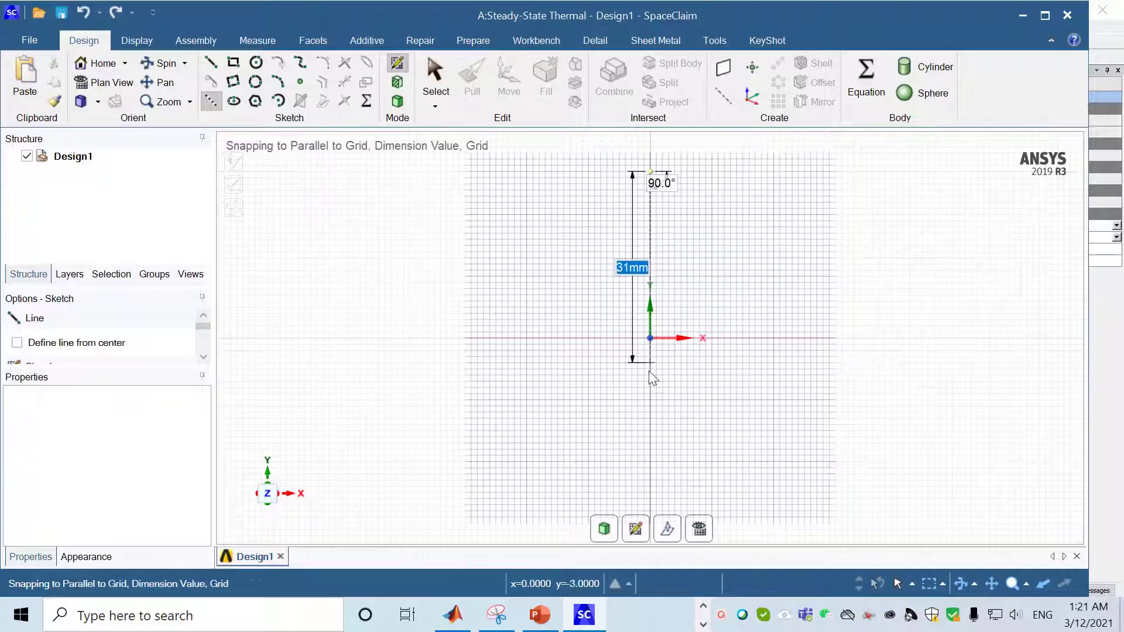
left_click(651, 464)
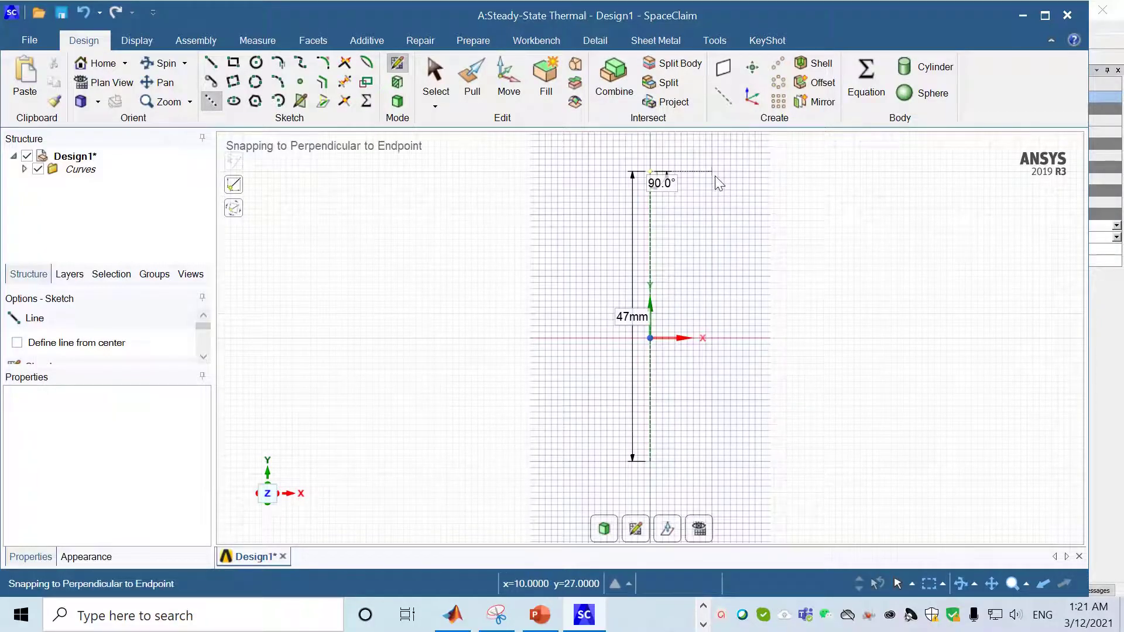
key("Escape")
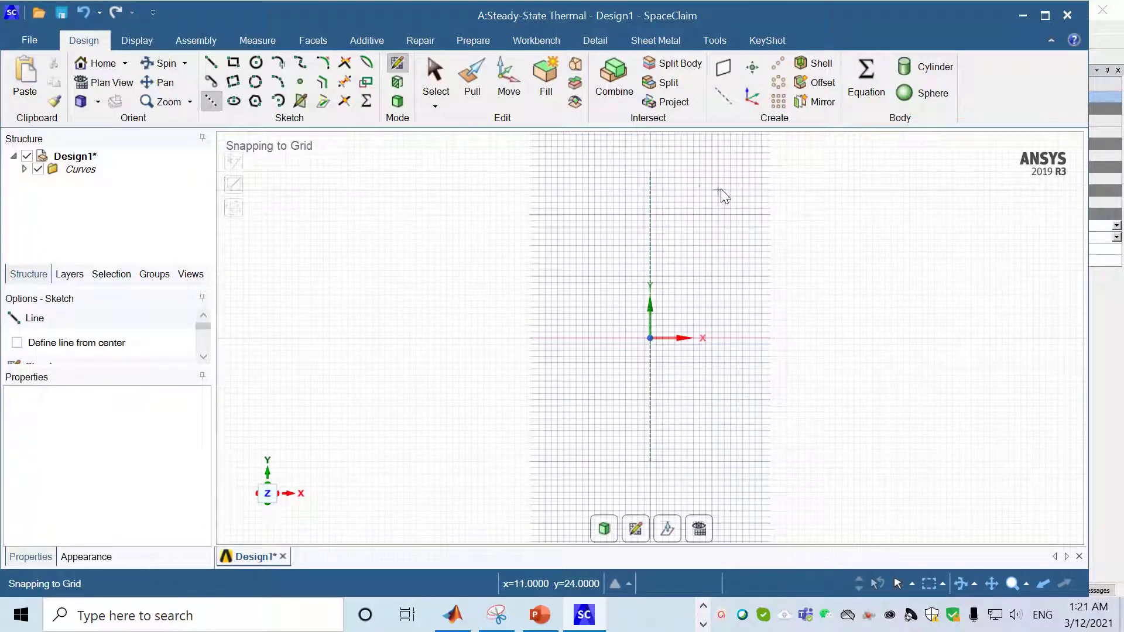
right_click(649, 195)
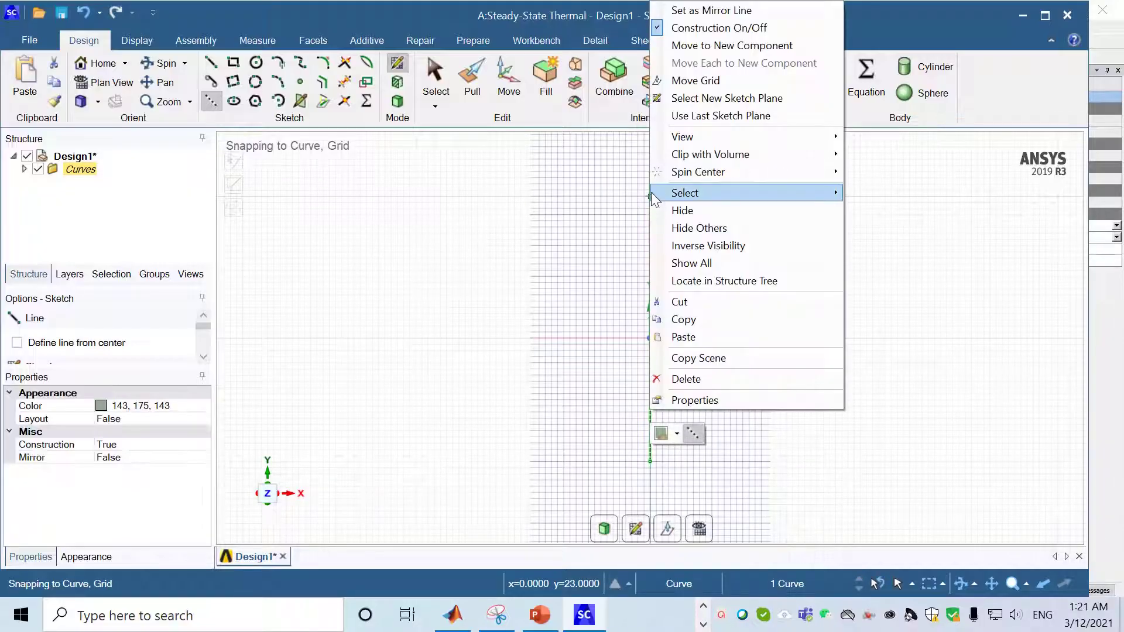
left_click(725, 10)
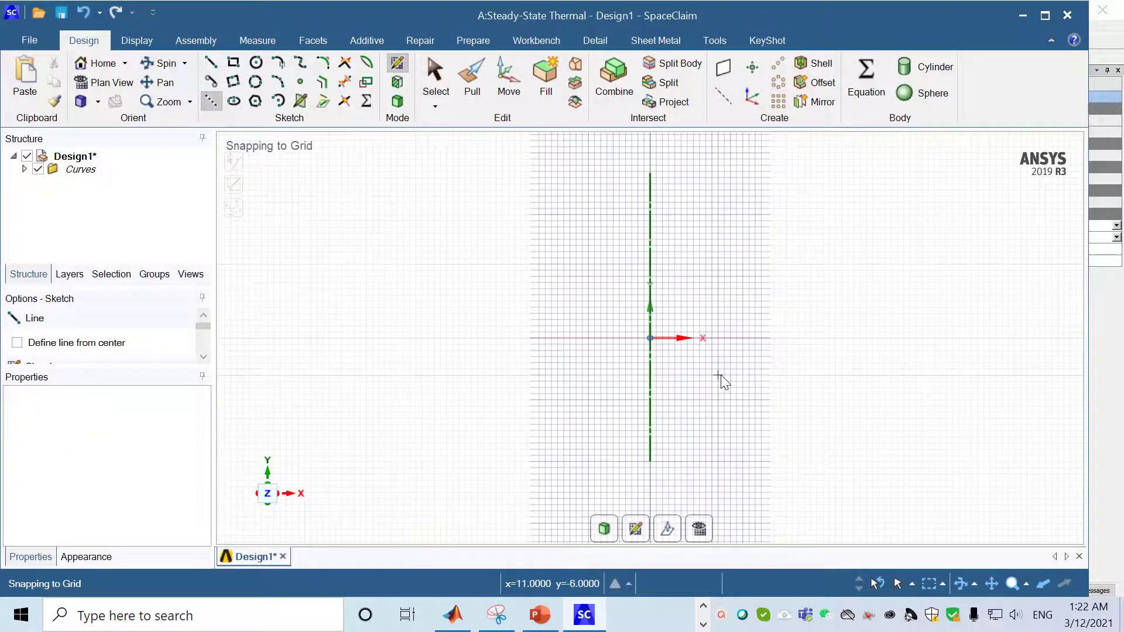
Sketch the mirrored base outline from the origin: 11 mm along positive X, 3 mm up, and 3 mm back inward
scroll(720, 370, "up", 2)
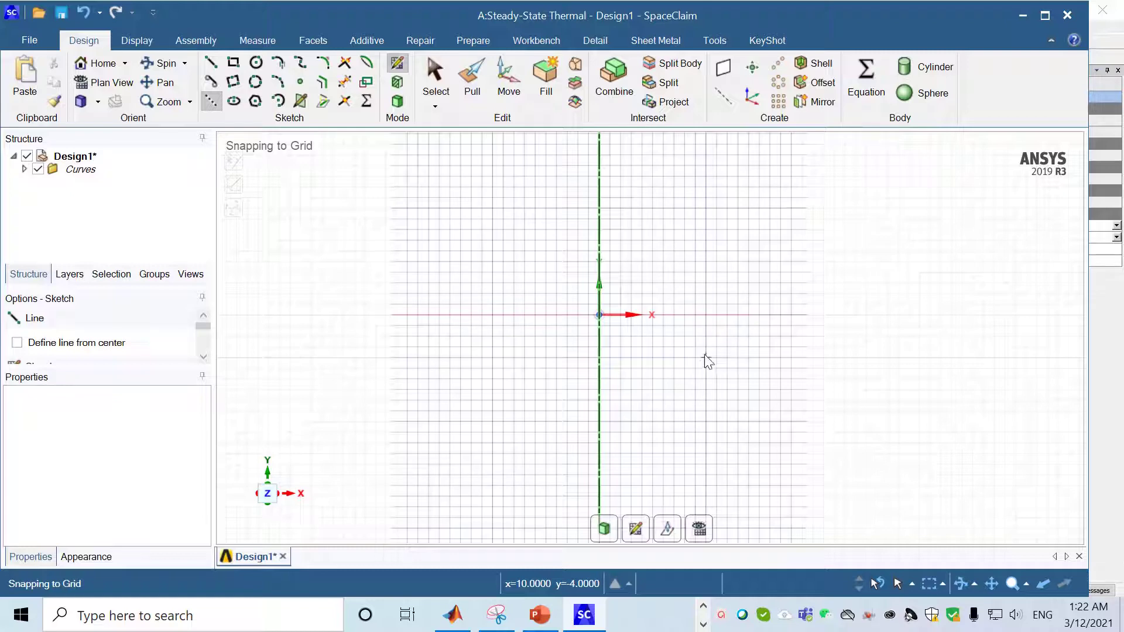
mouse_move(706, 363)
middle_mouse_down("shift")
mouse_move(702, 452)
mouse_move(718, 453)
middle_mouse_up("shift")
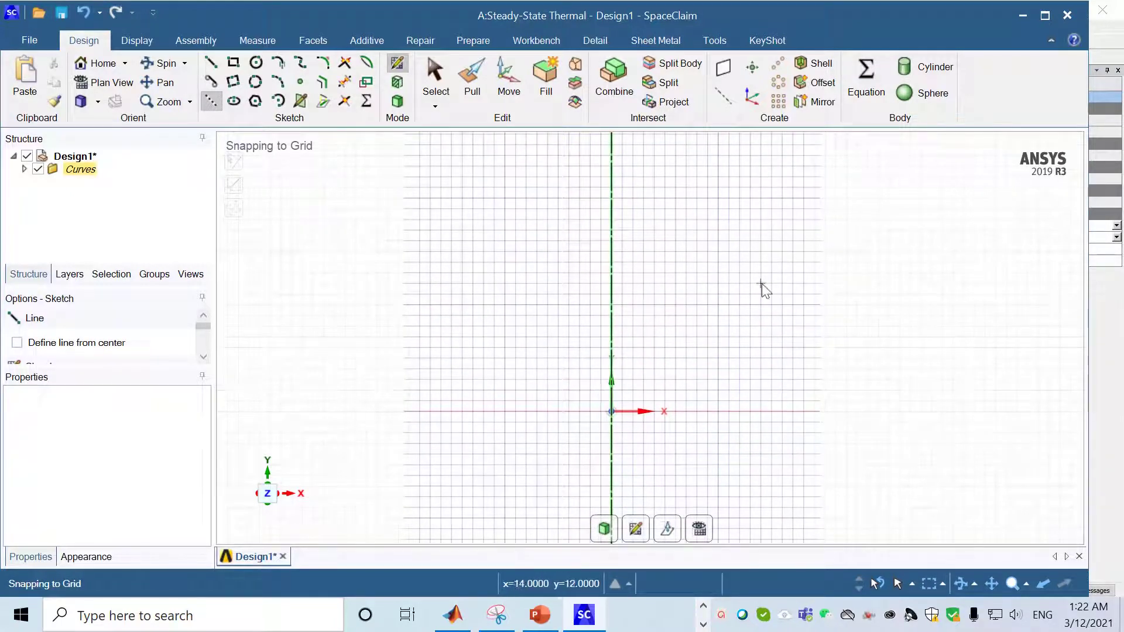
left_click(211, 62)
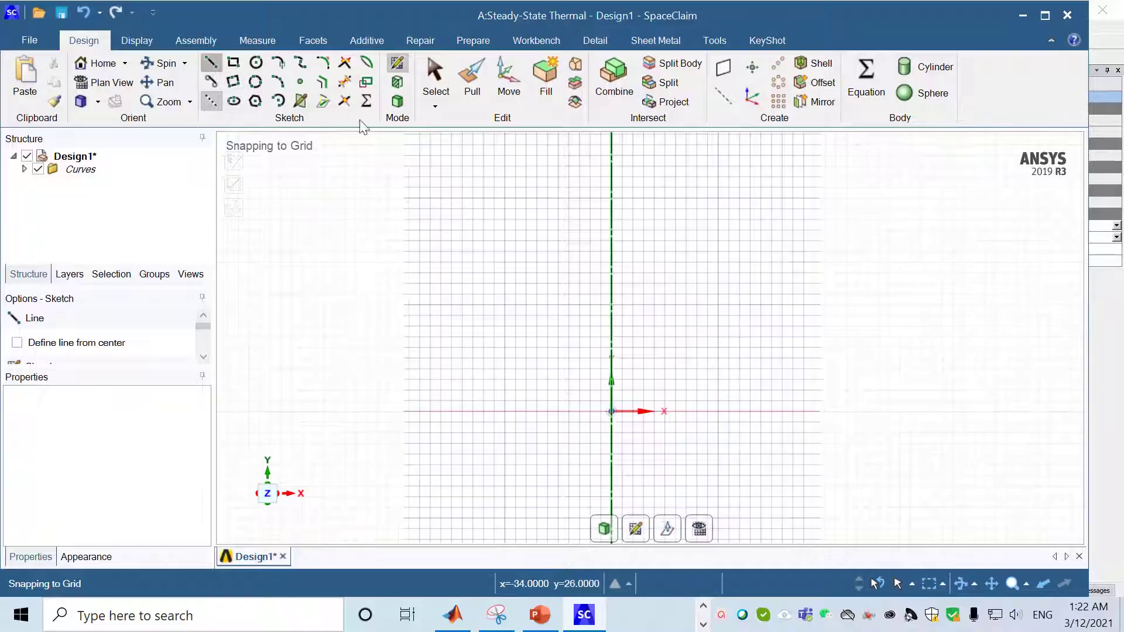
left_click(612, 411)
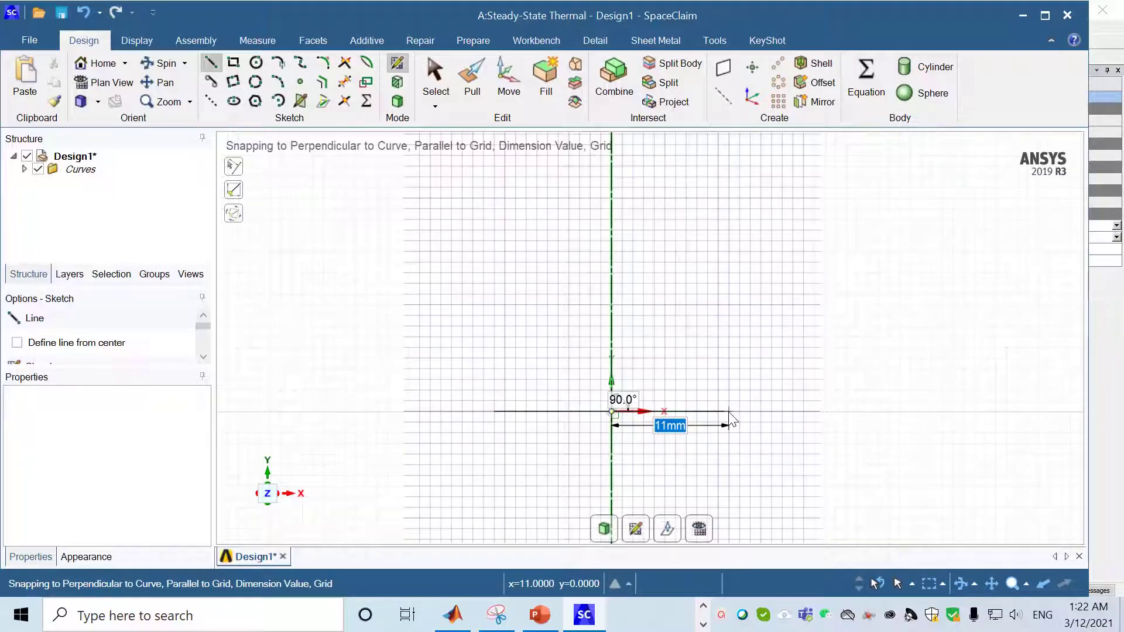
left_click(729, 412)
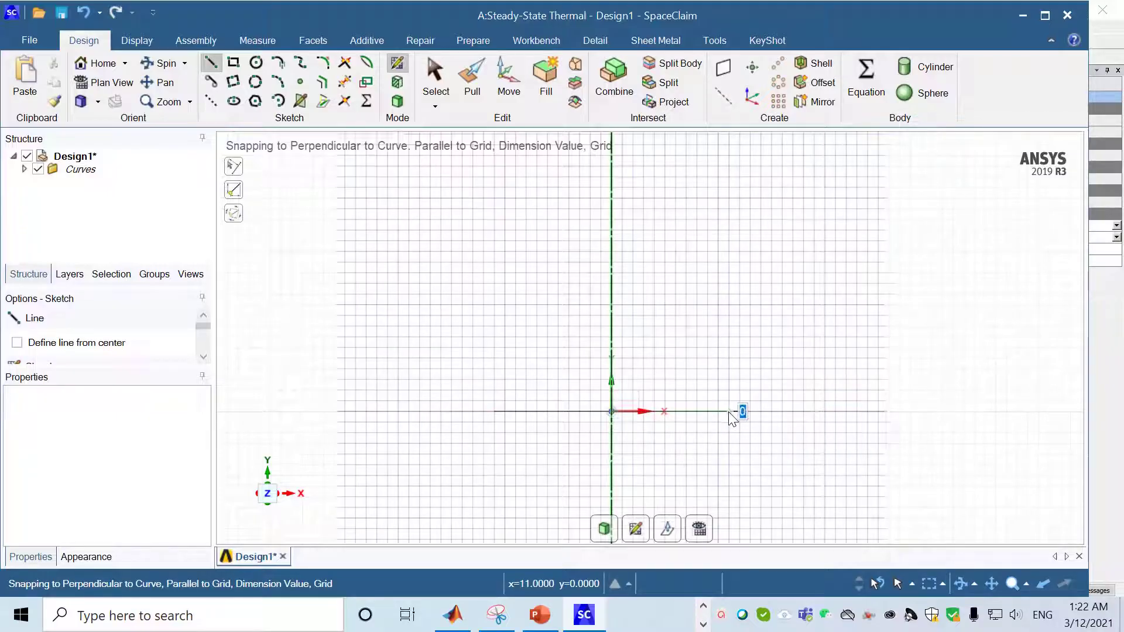
left_click(729, 380)
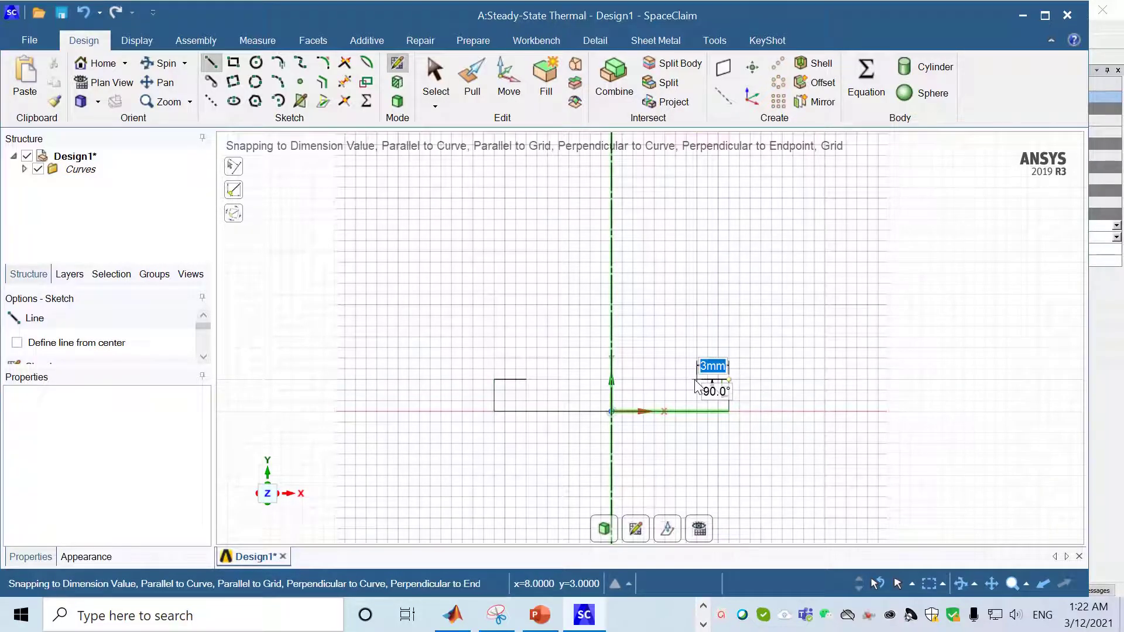
left_click(697, 380)
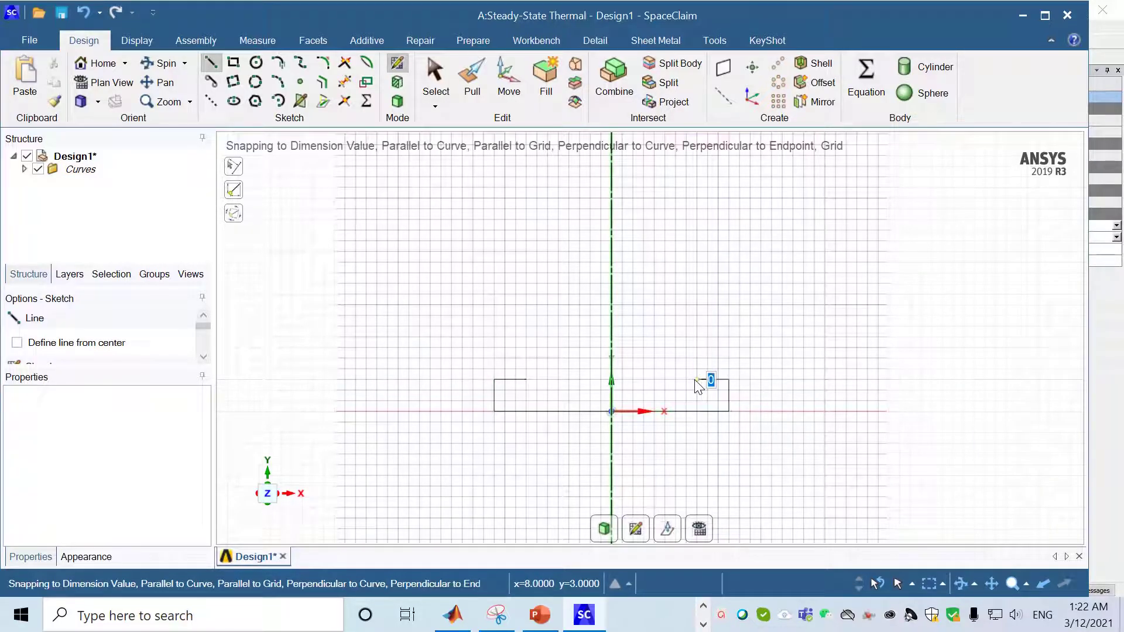
Continue the mirrored profile with the outer fin: 8 mm up, 1 mm inward, and 8 mm down to the base
left_click(697, 294)
left_click(686, 294)
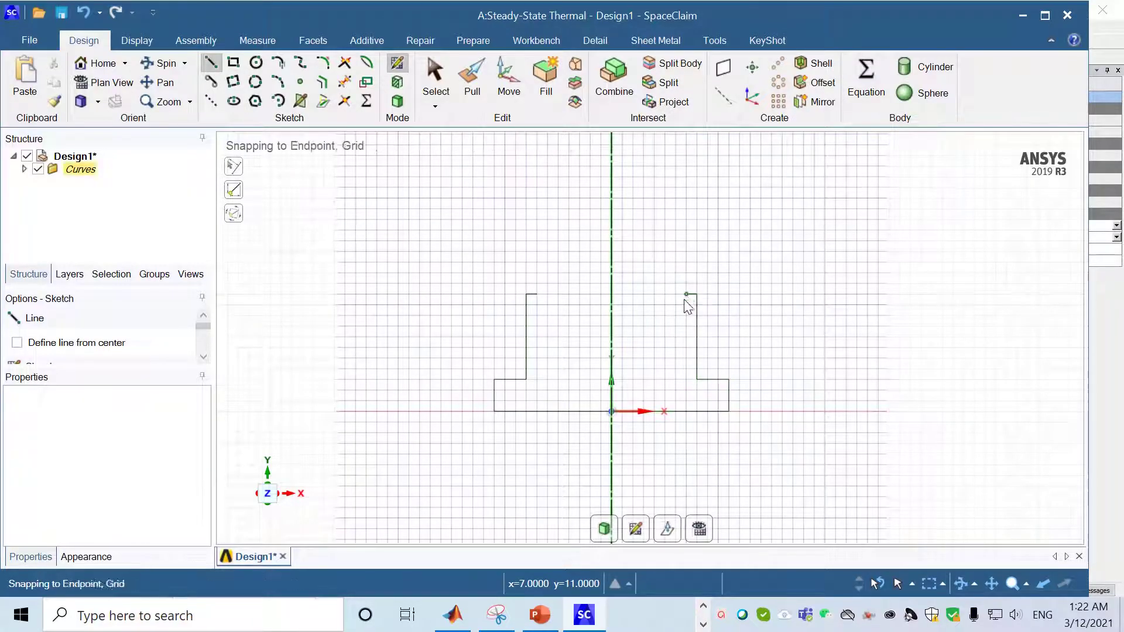
left_click(686, 379)
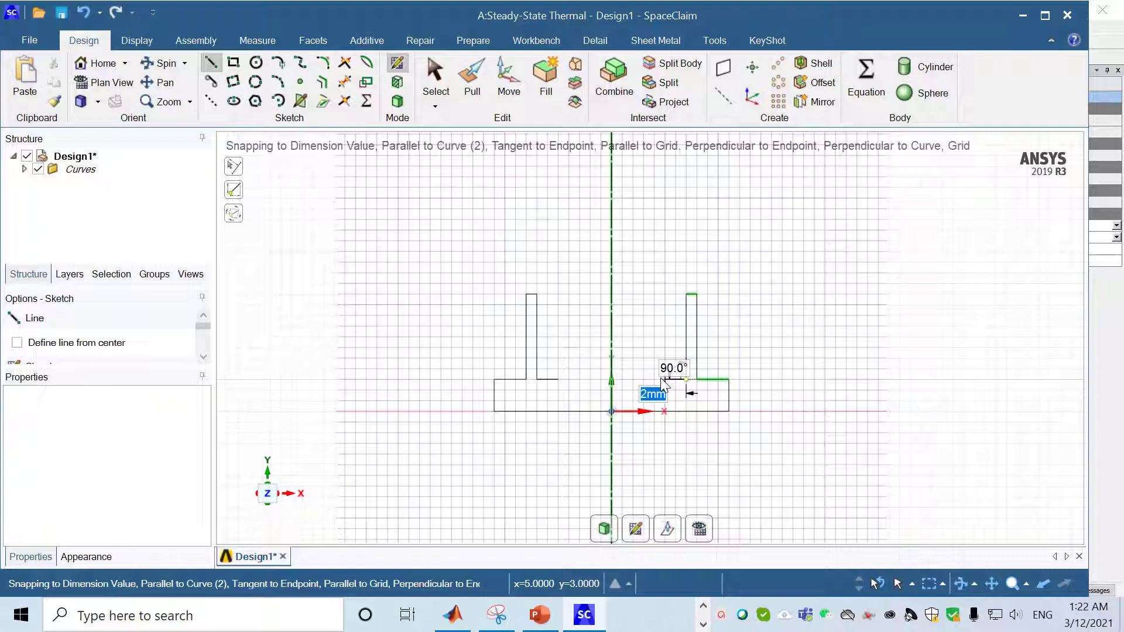
Continue the mirrored profile with a 2 mm gap and the middle fin: 8 mm up, 1 mm inward, and 8 mm down
left_click(661, 378)
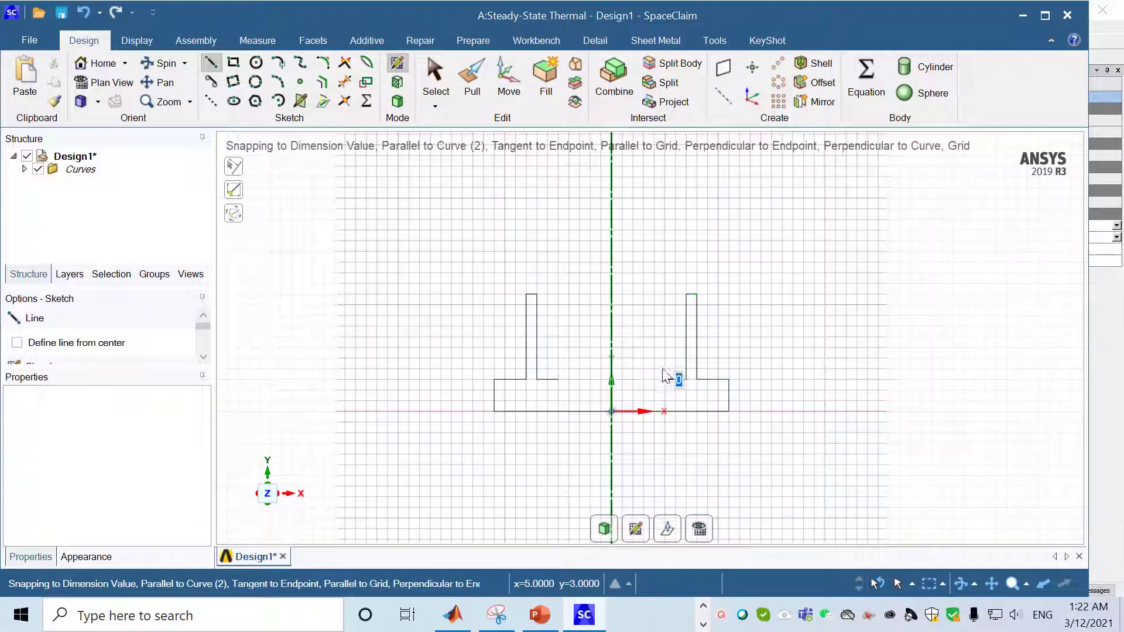
left_click(666, 295)
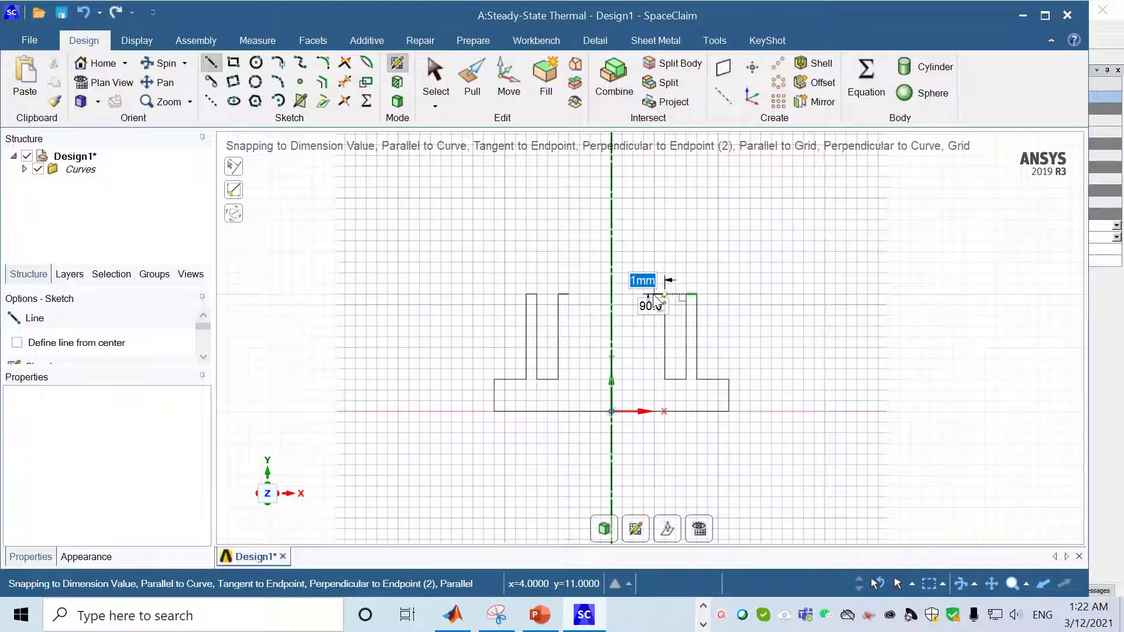
left_click(655, 298)
left_click(656, 380)
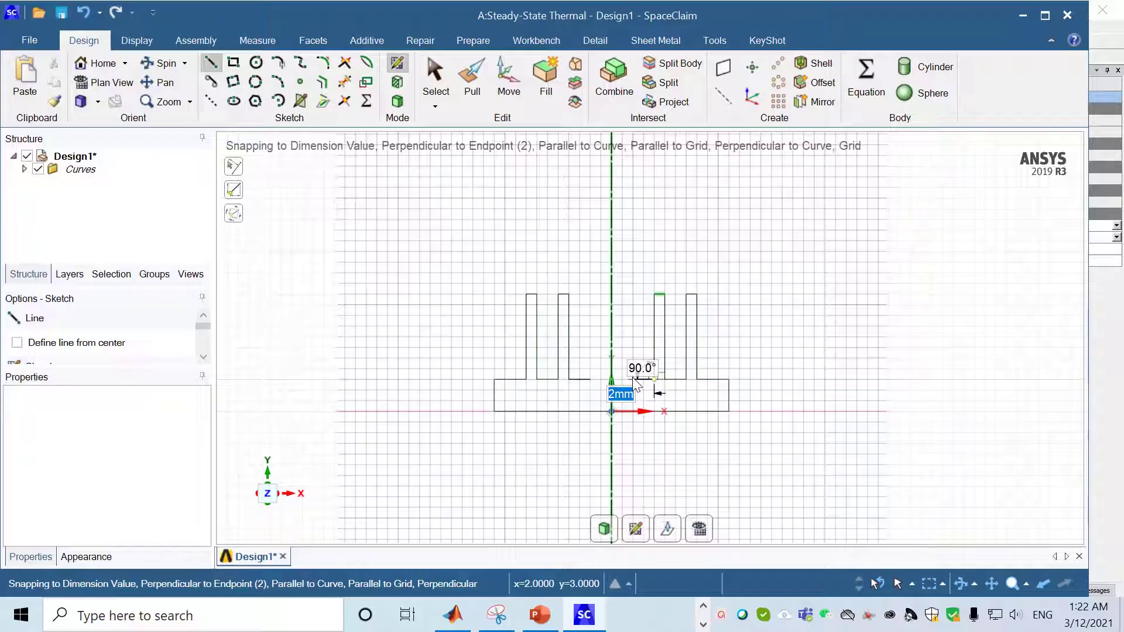
Finish the mirrored profile with a 2 mm gap, an inner fin 8 mm high and 1 mm wide, and a 1 mm segment to the mirror line
left_click(633, 380)
left_click(634, 295)
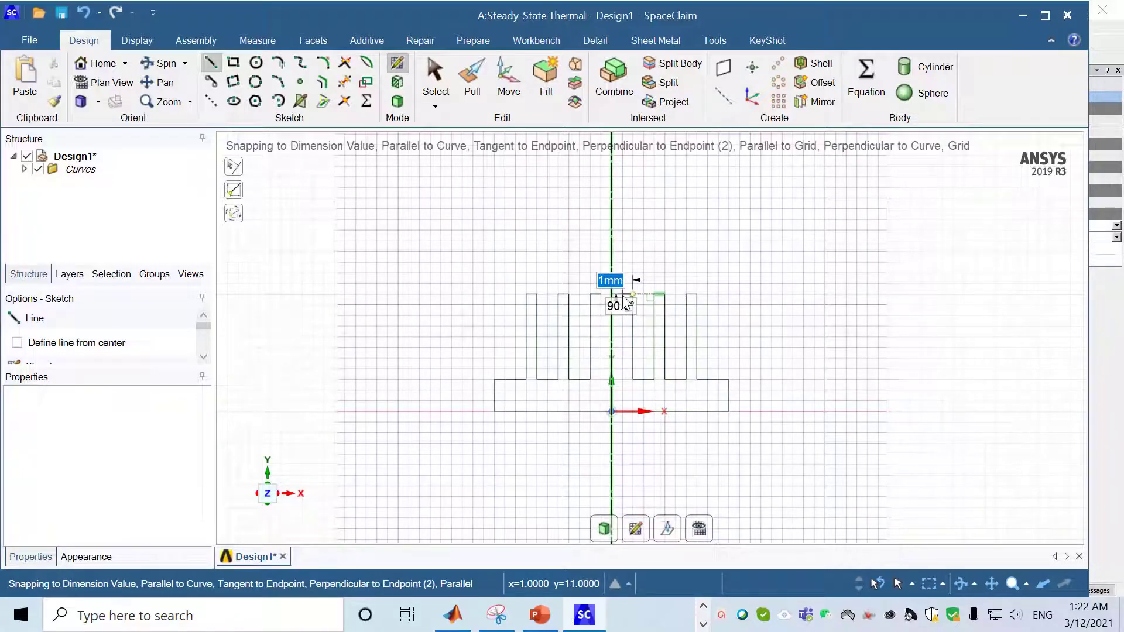
left_click(622, 296)
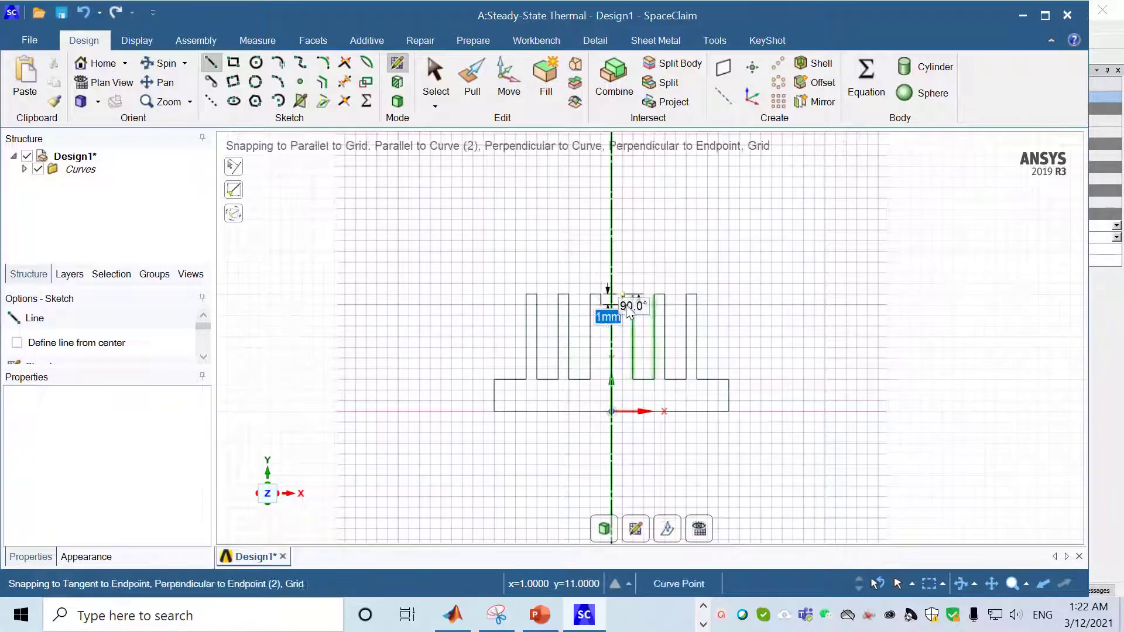
left_click(623, 379)
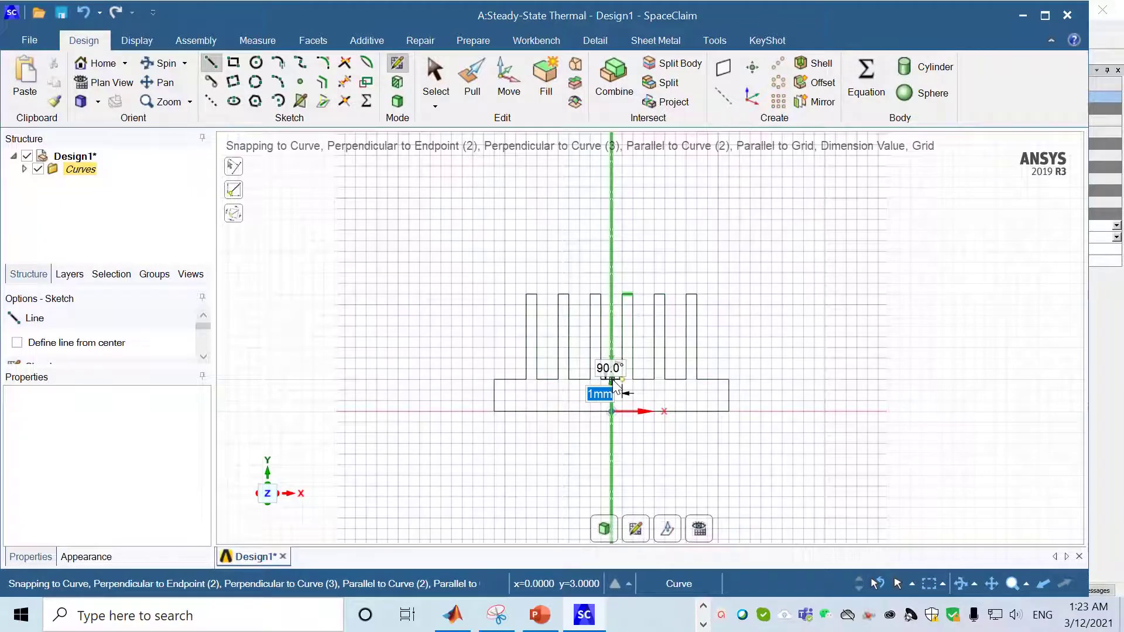
left_click(612, 380)
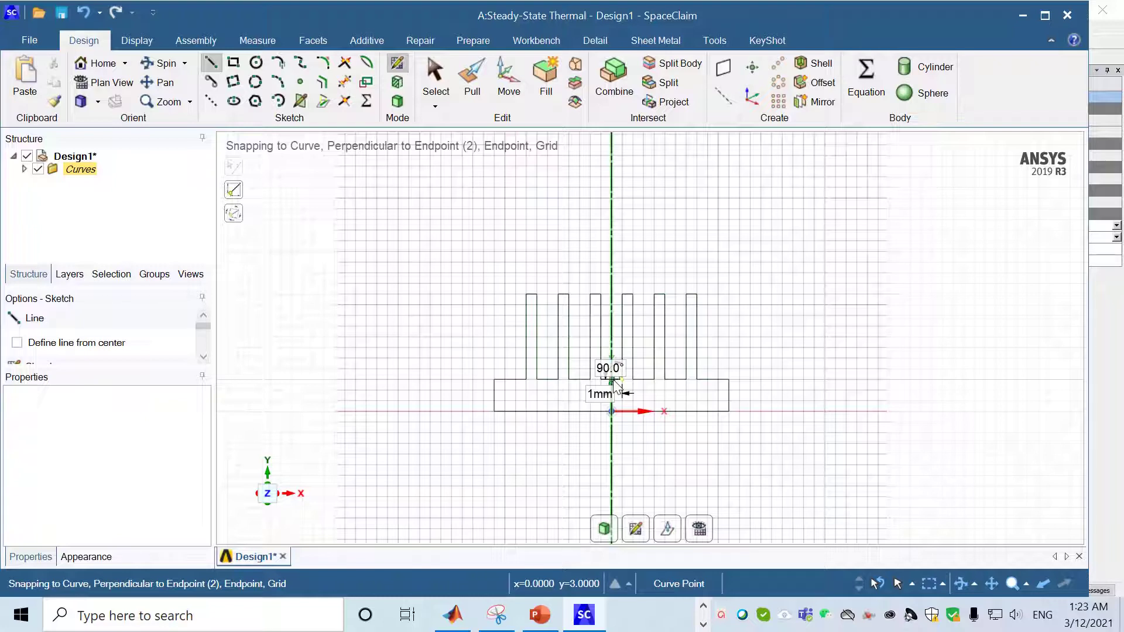
left_click(612, 379)
key("Escape")
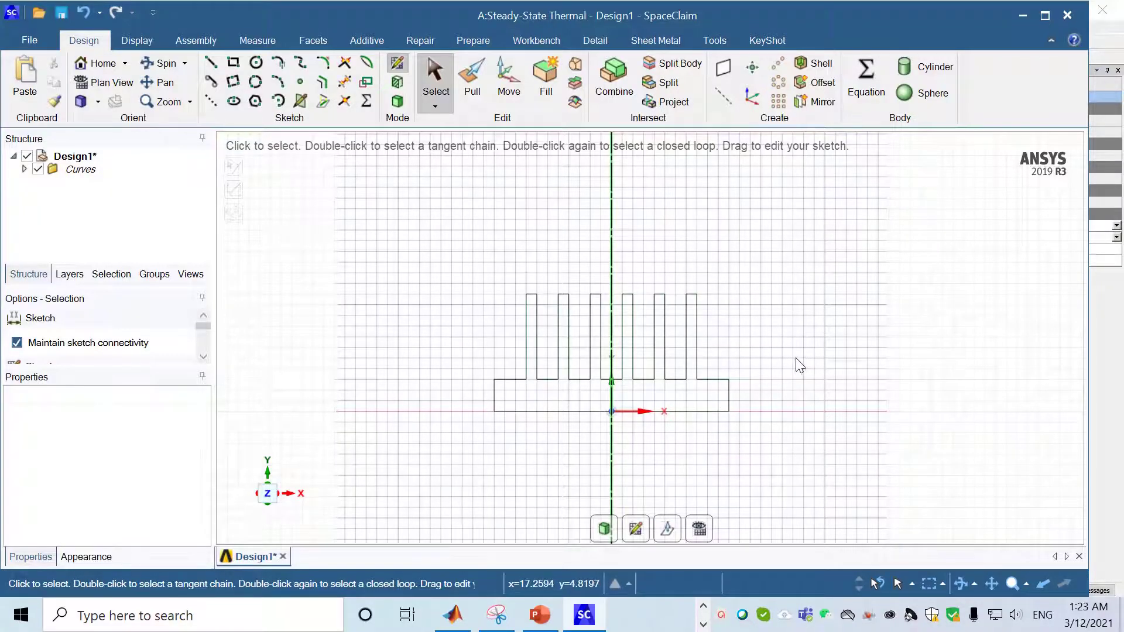
Turn the closed fin profile into a surface with the Pull tool
left_click(475, 72)
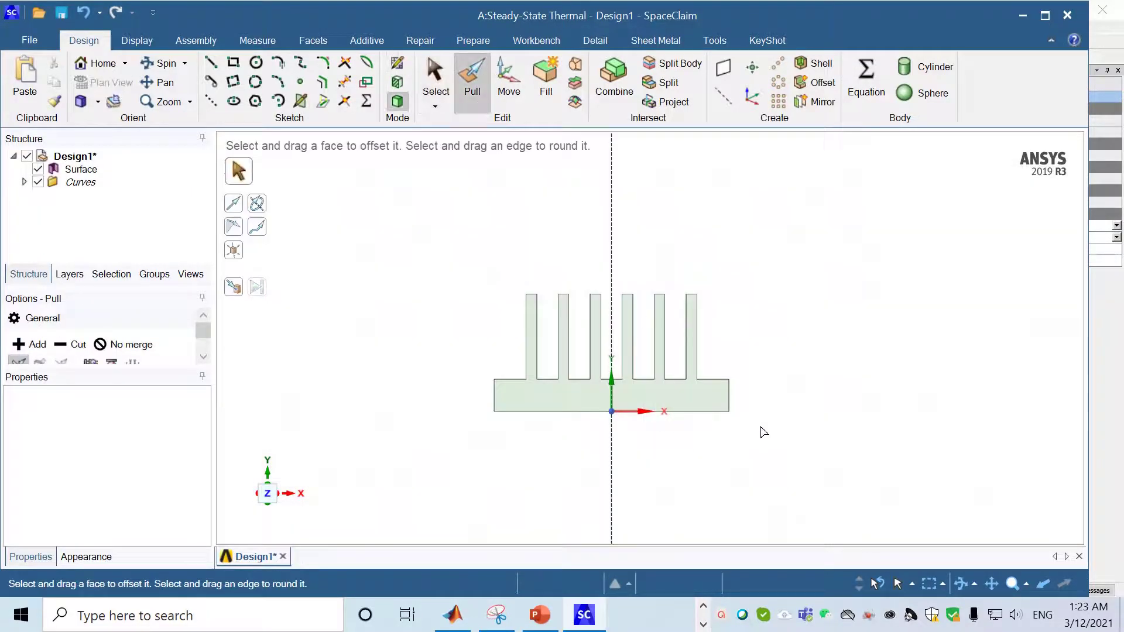
mouse_move(759, 431)
middle_mouse_down()
mouse_move(690, 427)
mouse_move(603, 462)
mouse_move(644, 464)
middle_mouse_up()
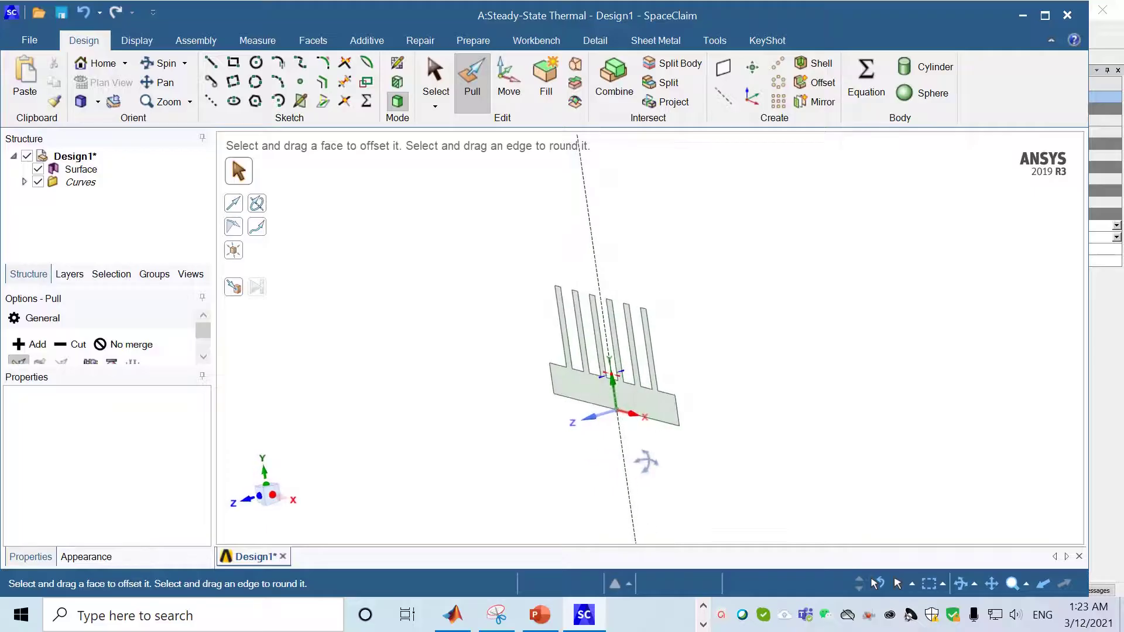
left_click(613, 412)
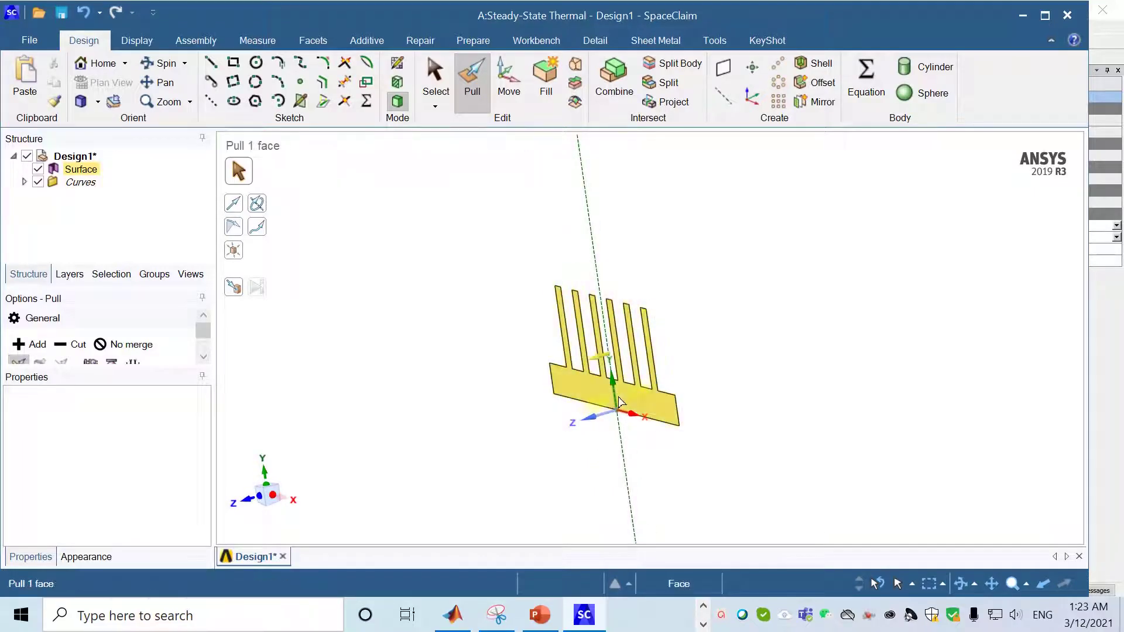
left_click(614, 404)
left_click_drag(614, 404, 558, 409)
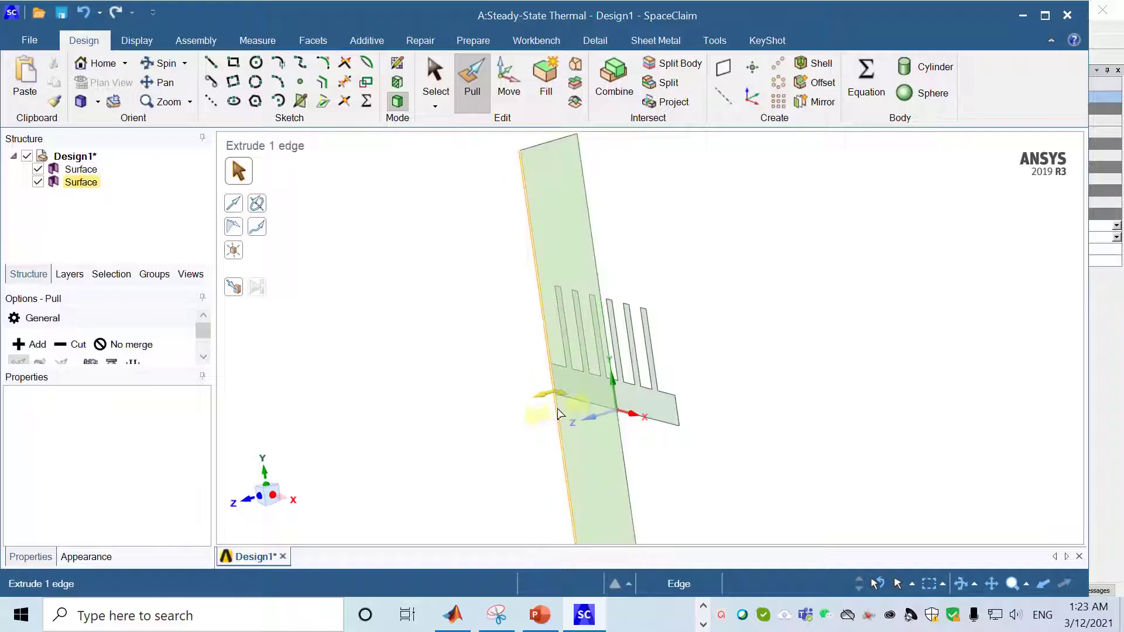
key("s")
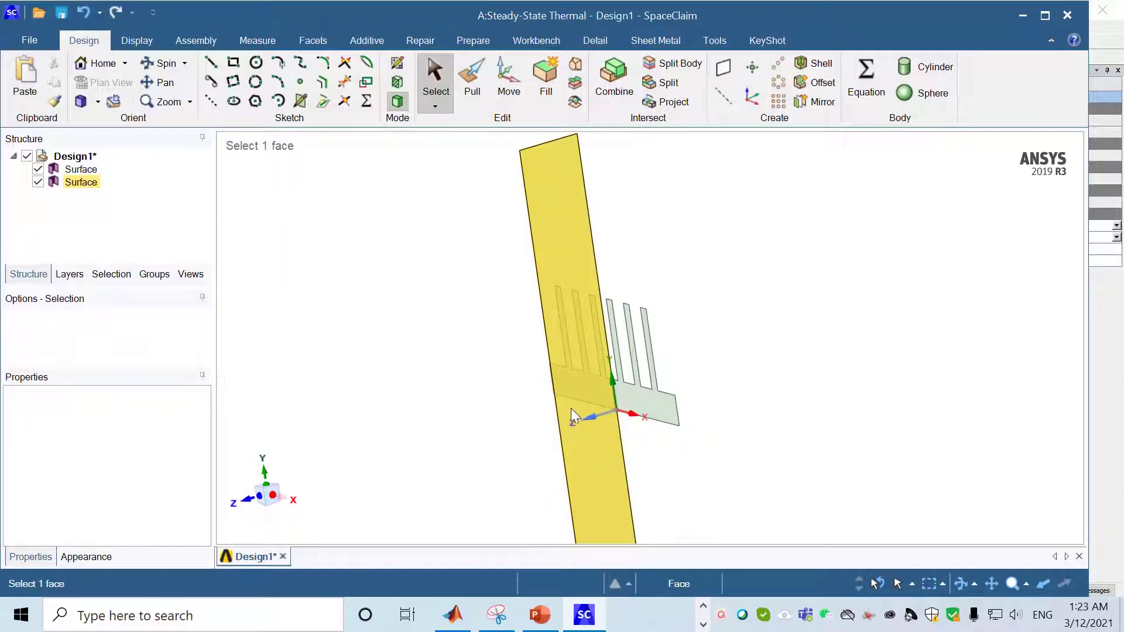
key("ctrl+z")
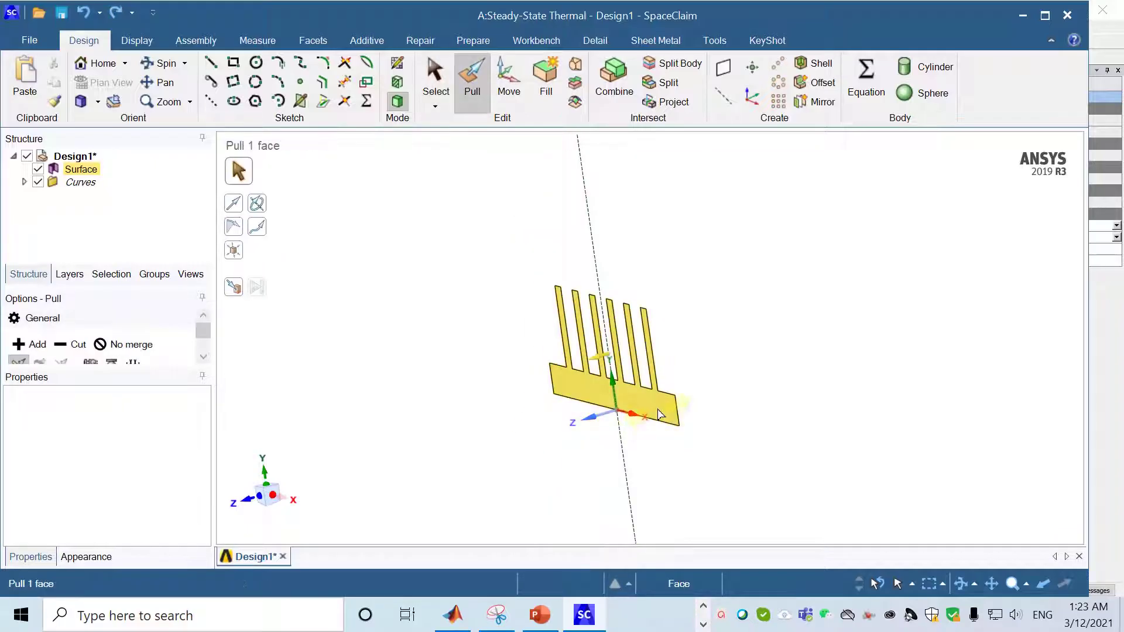
Extrude the finned profile face 15 mm along positive Z into a solid
left_click_drag(659, 414, 523, 459)
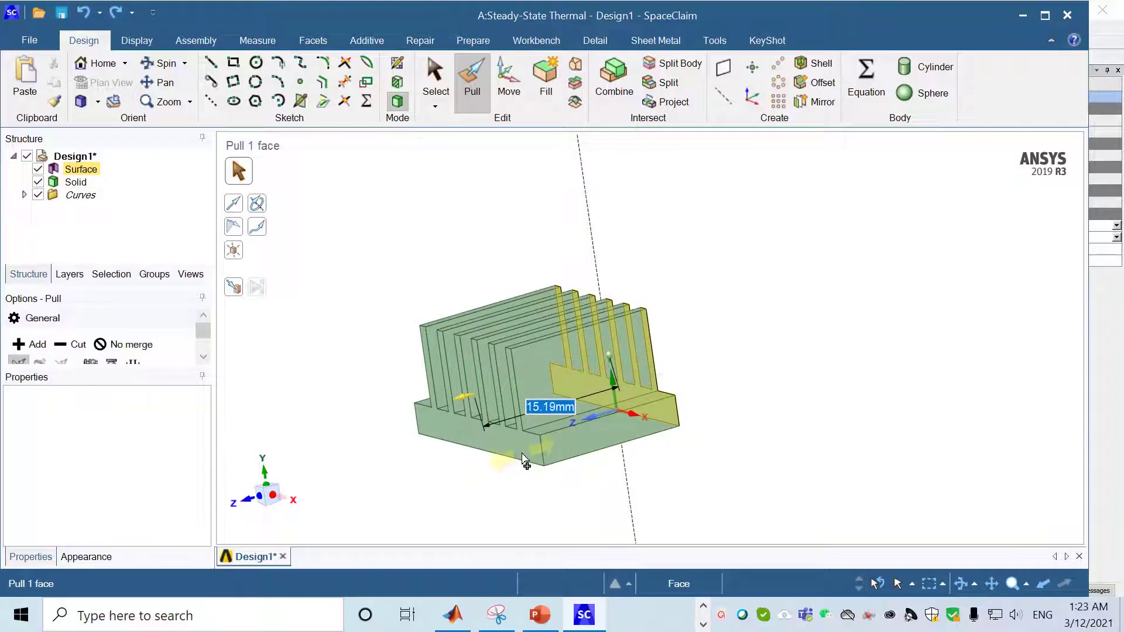
type("15")
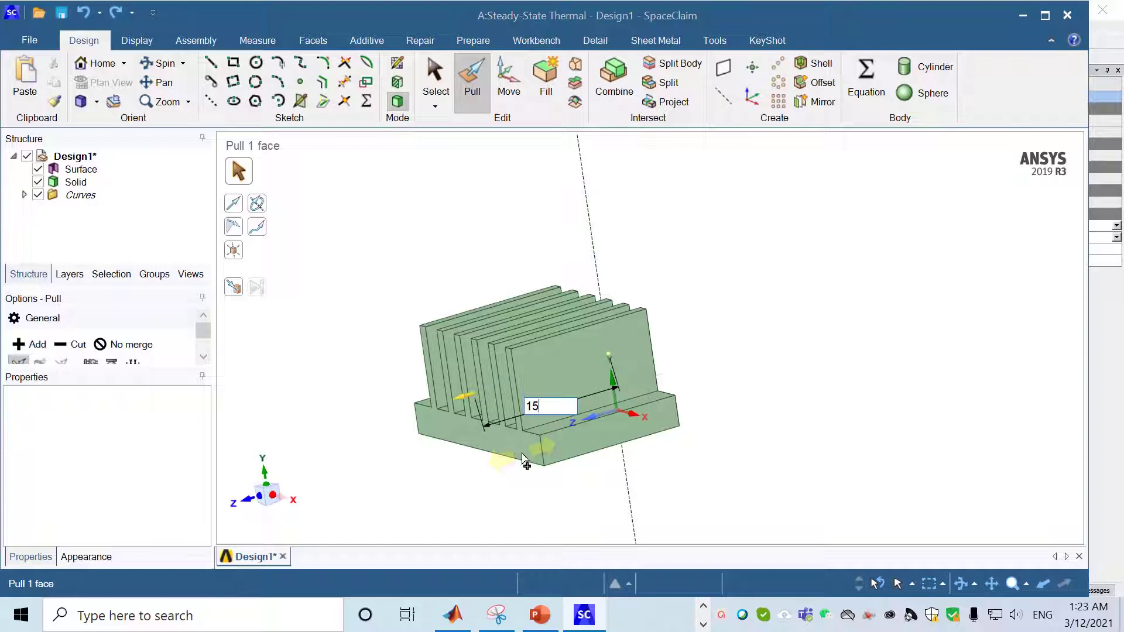
key("Return")
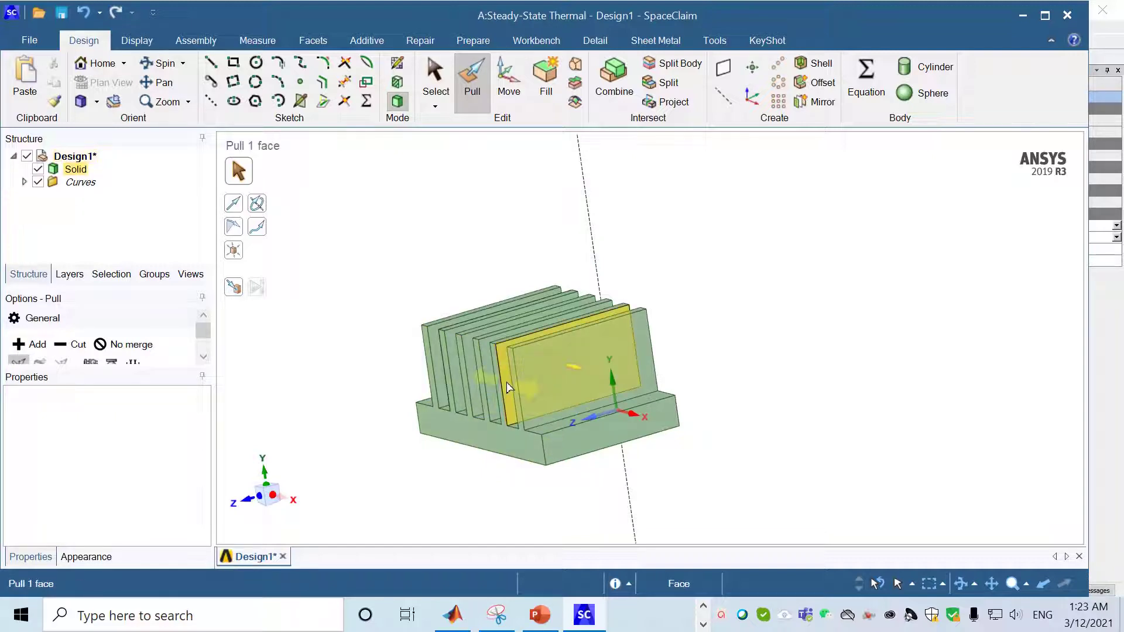
Delete the leftover vertical construction line from the design's curves
middle_click_drag(454, 258, 560, 244)
left_click(559, 237)
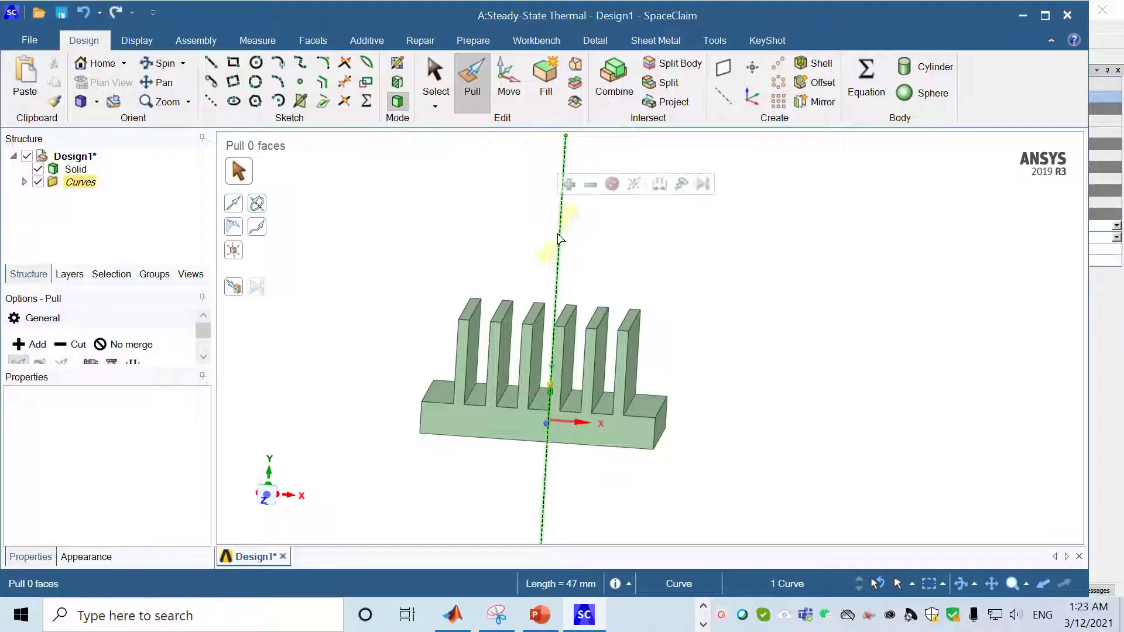
right_click(559, 234)
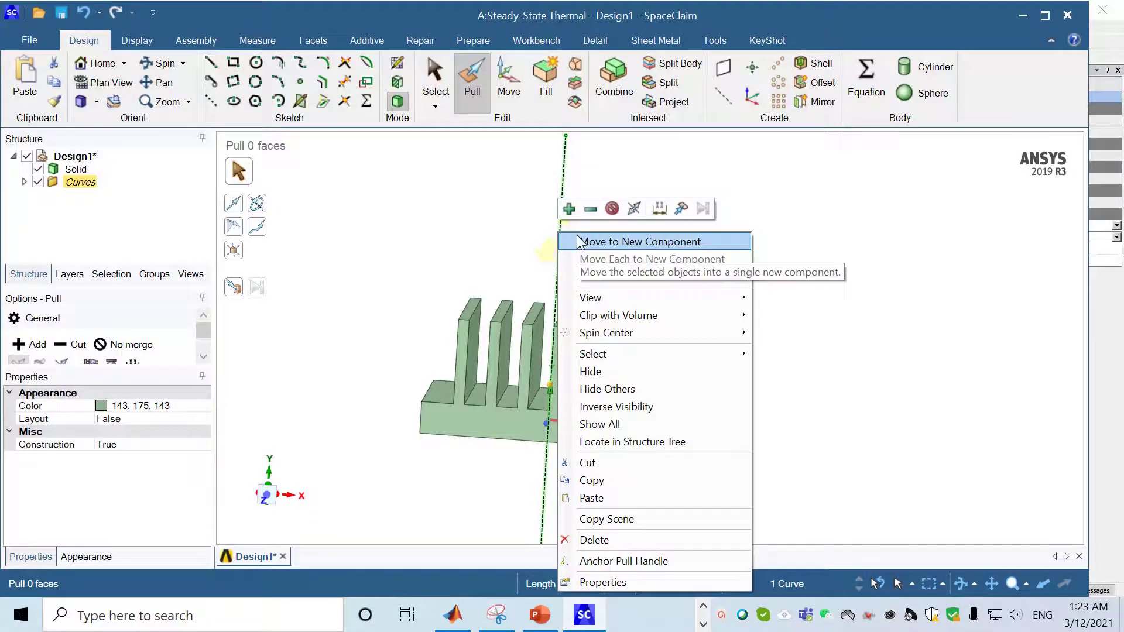
left_click(82, 211)
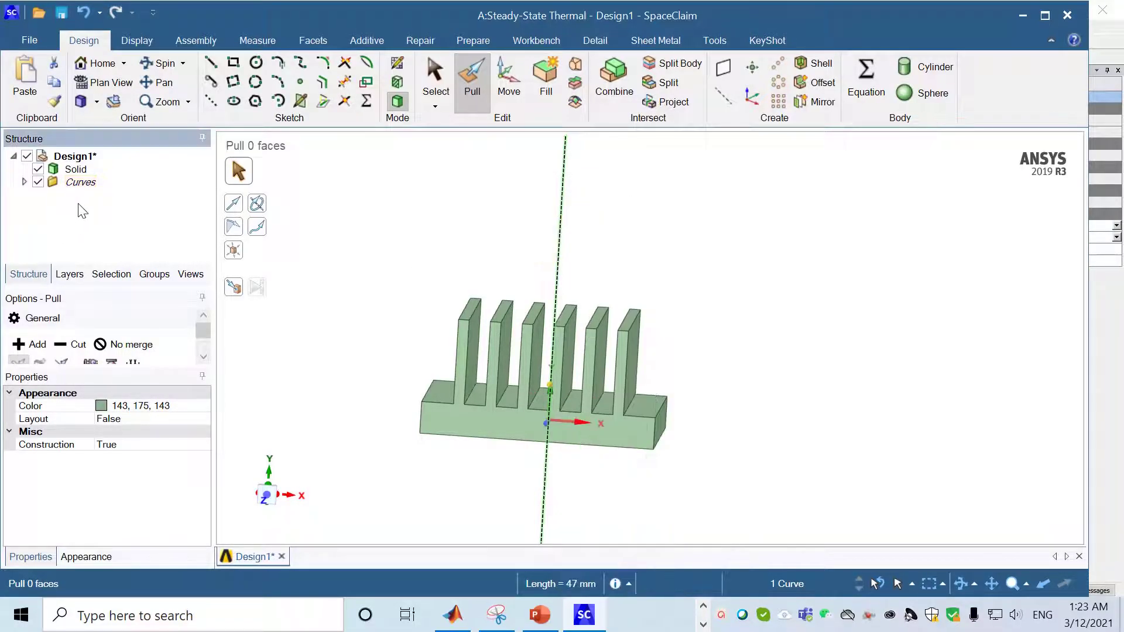
left_click(24, 182)
left_click(111, 195)
right_click(113, 197)
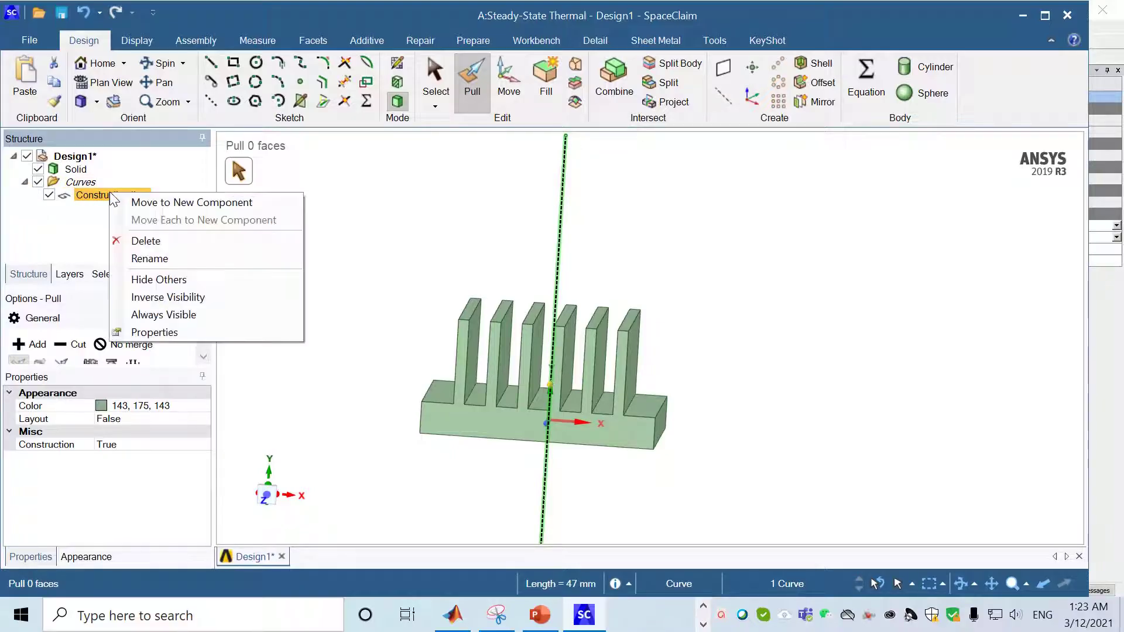
left_click(146, 240)
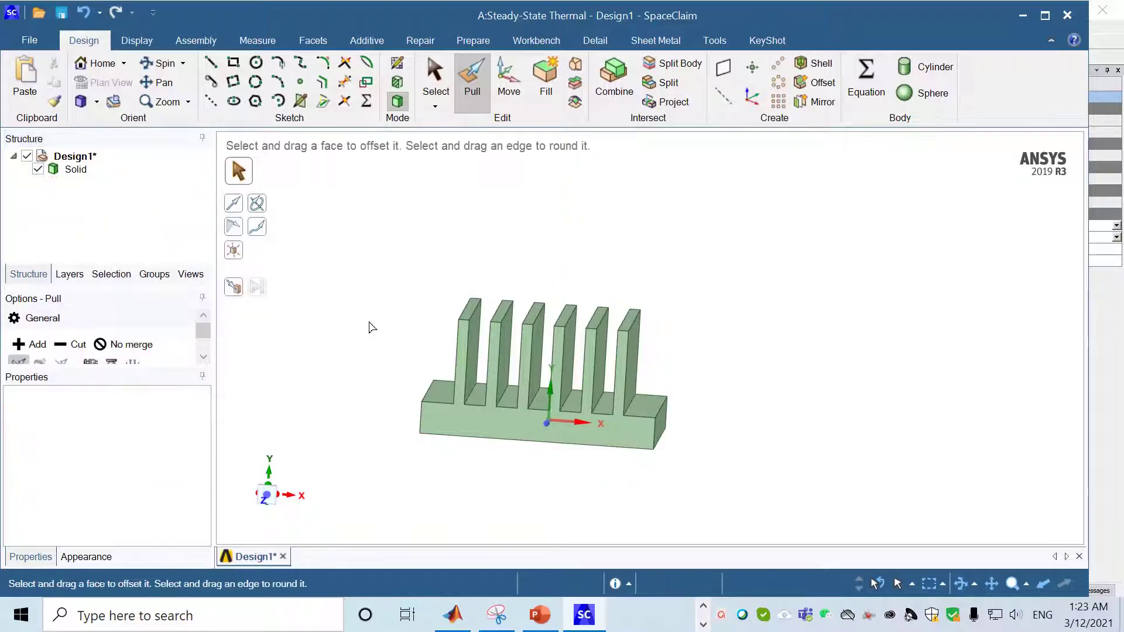
Close SpaceClaim and open the Model of the Steady-State Thermal system in Mechanical from Workbench
middle_click_drag(370, 326, 339, 325)
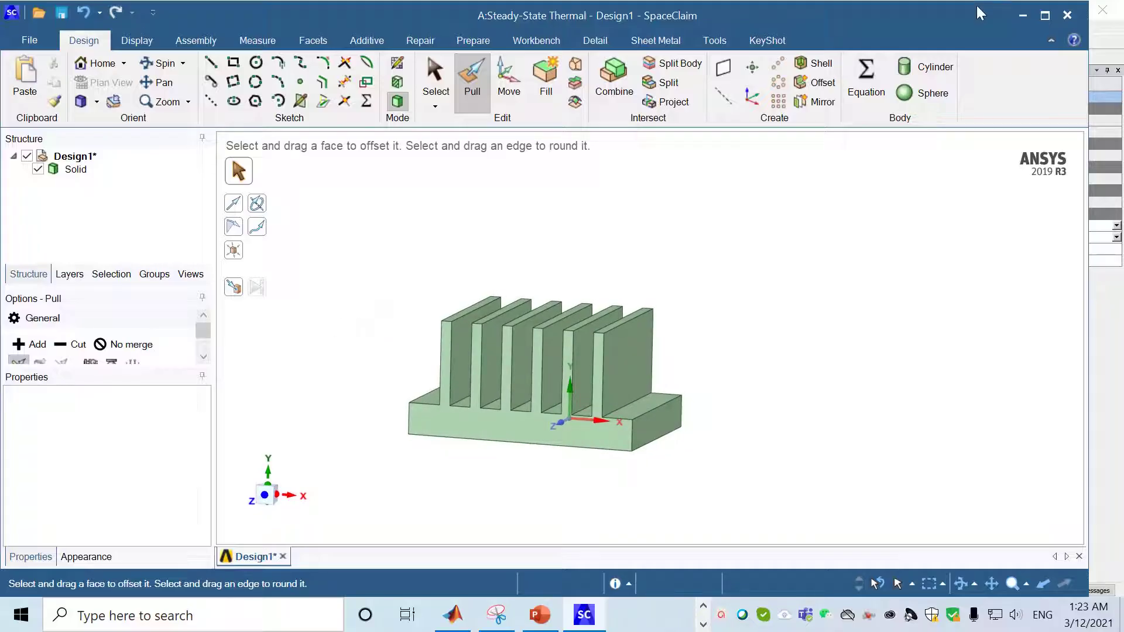
left_click(1068, 16)
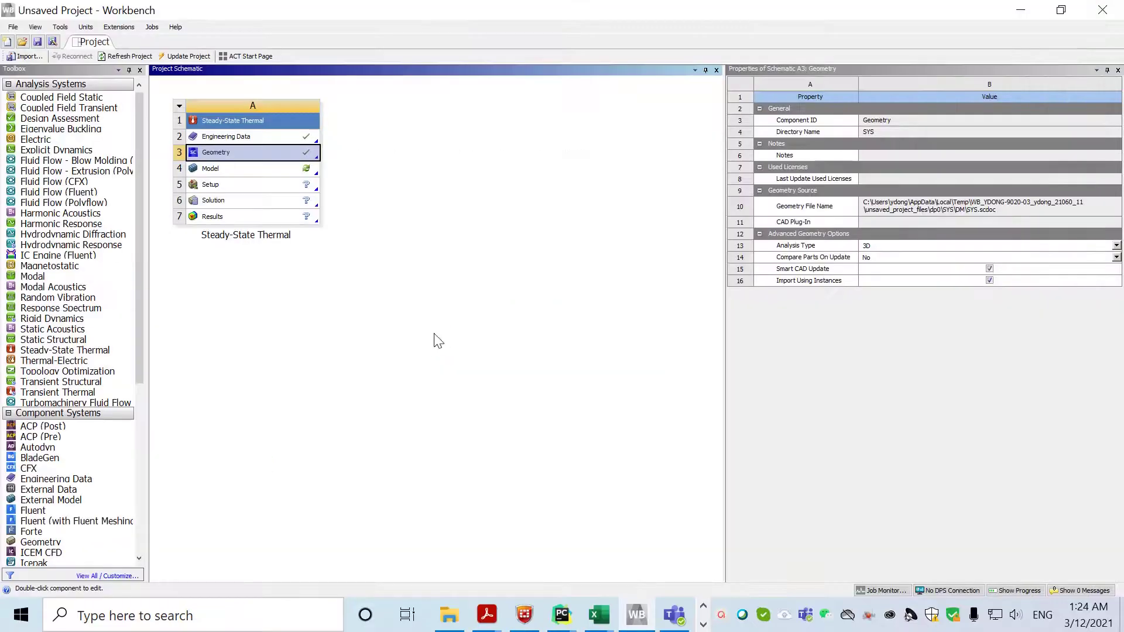
double_click(213, 170)
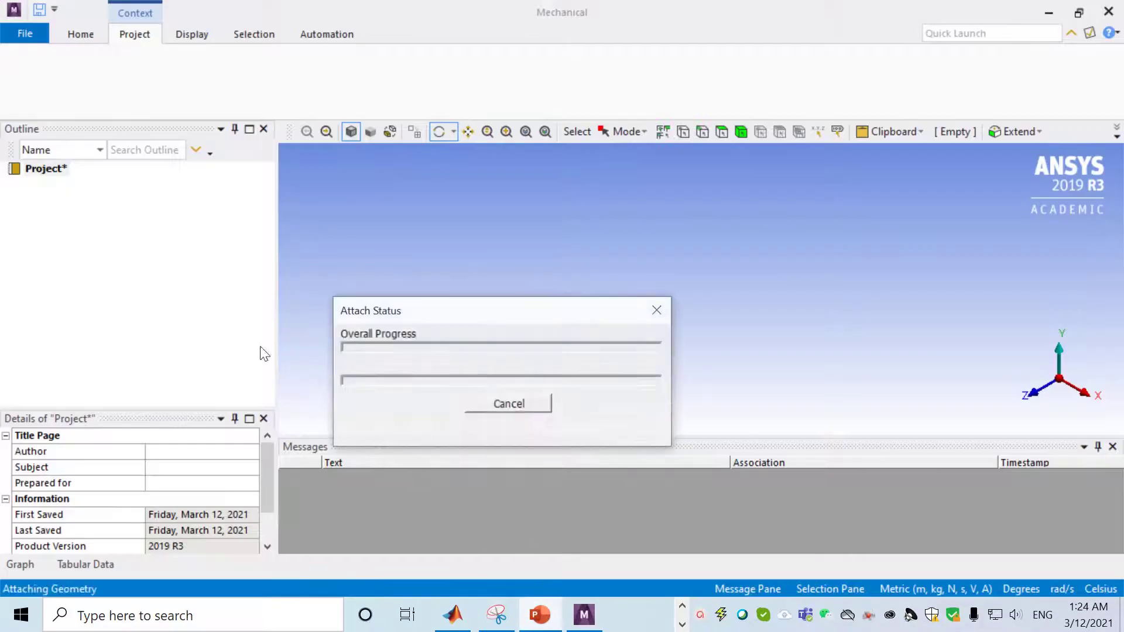
Check the loads and convection conditions on slide 12, Steady state thermal analysis, in PowerPoint and return to Mechanical
left_click(545, 621)
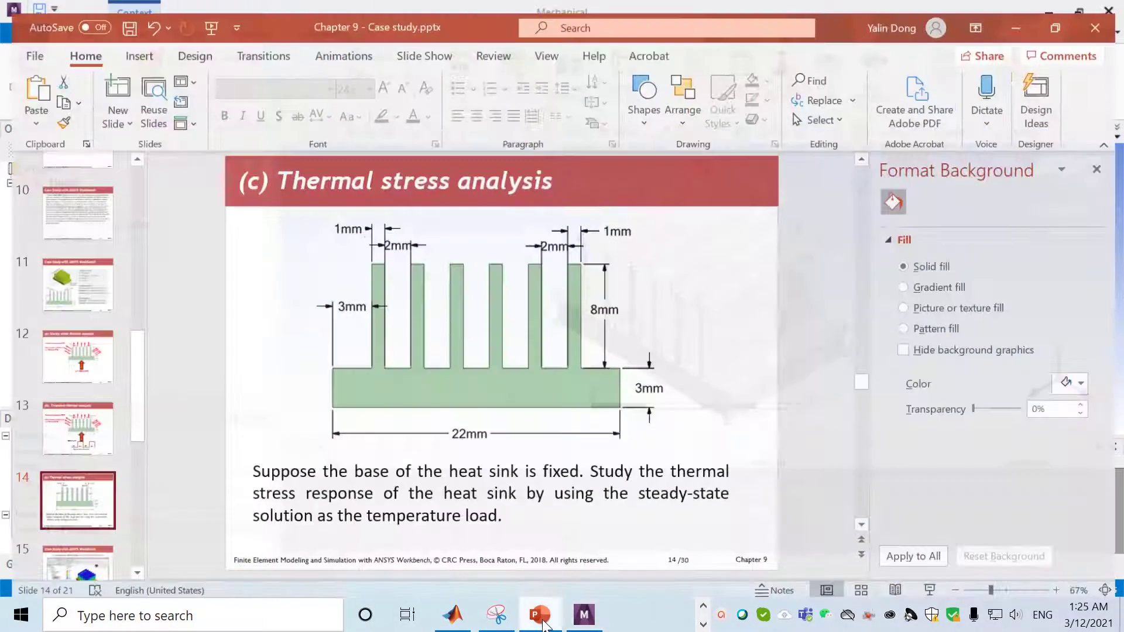
left_click(67, 349)
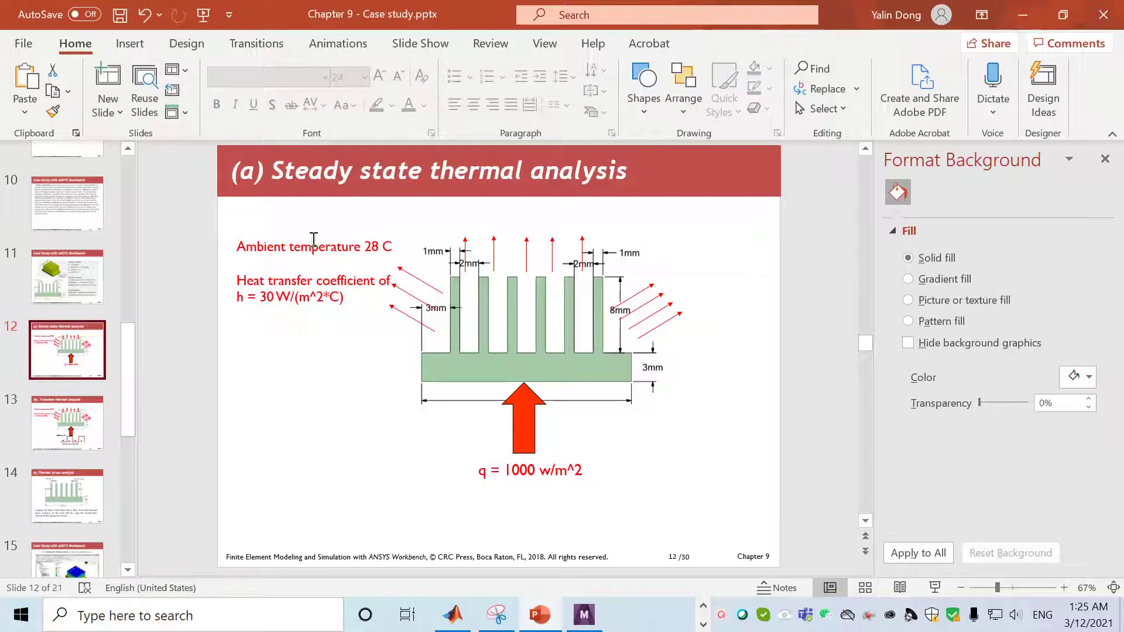
left_click(1034, 14)
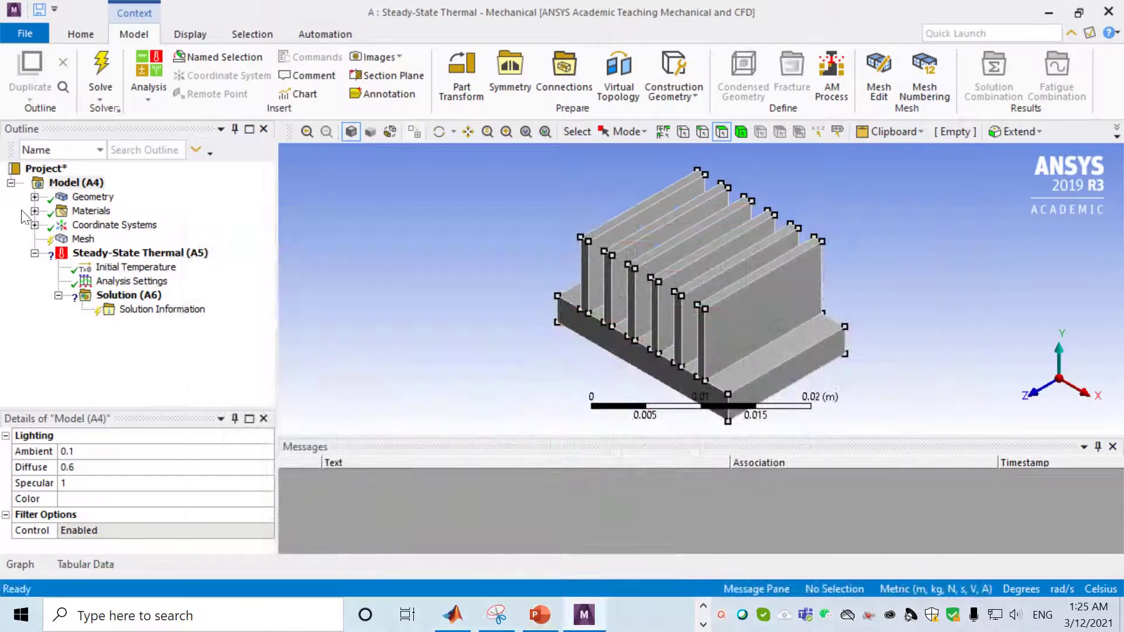
Assign the Aluminum material to the heat sink's solid body
left_click(35, 197)
left_click(115, 210)
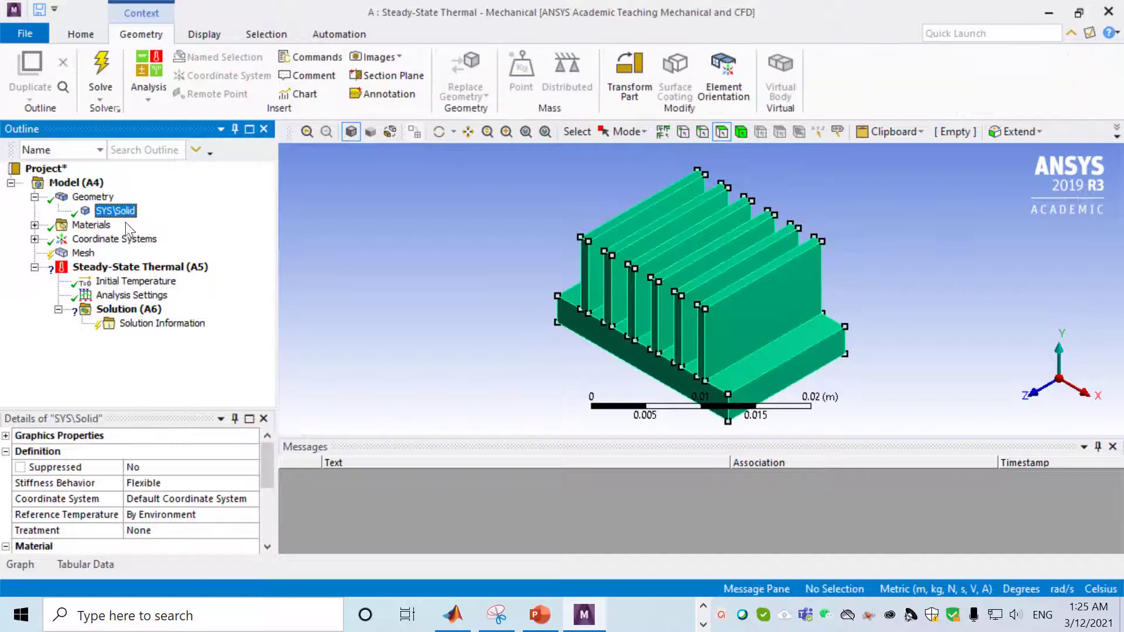
left_click_drag(270, 459, 266, 487)
left_click(251, 484)
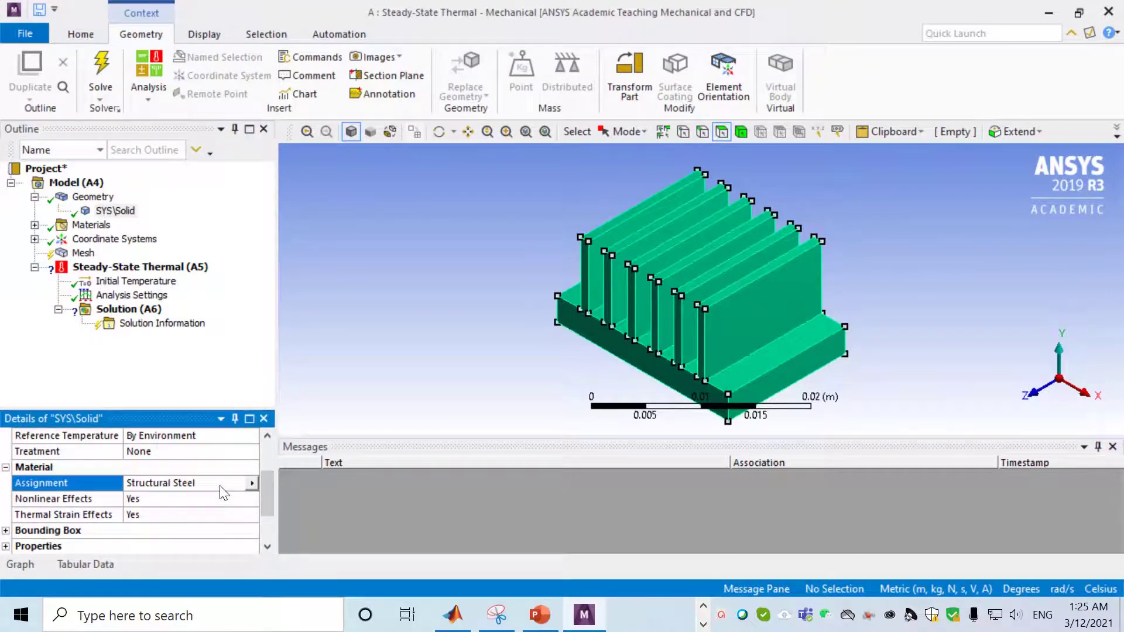
left_click(252, 484)
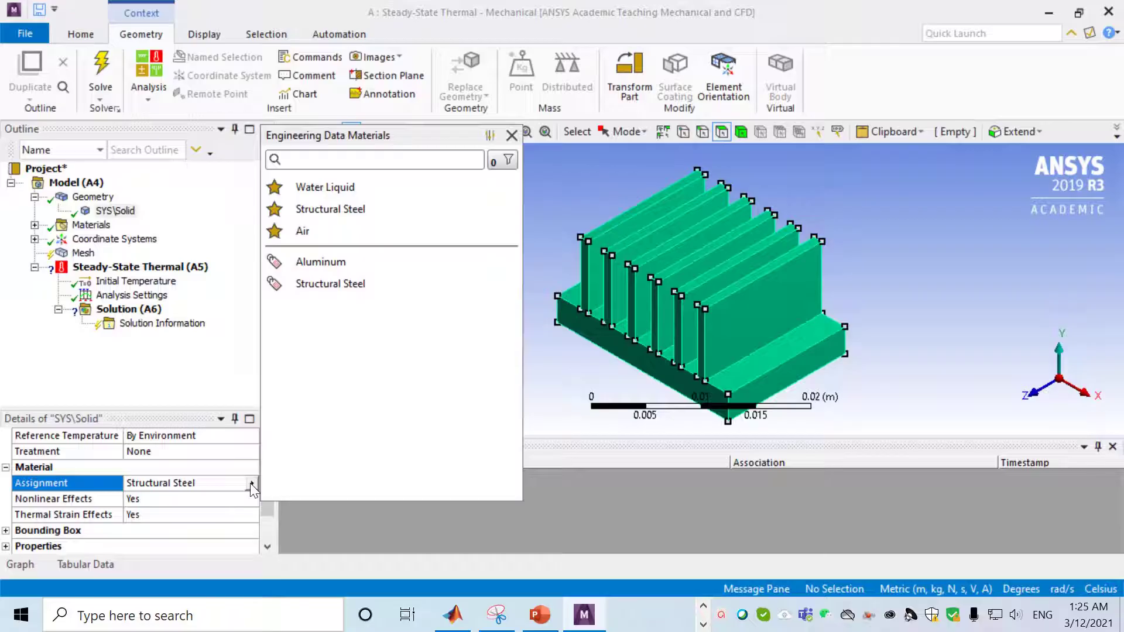
left_click(314, 263)
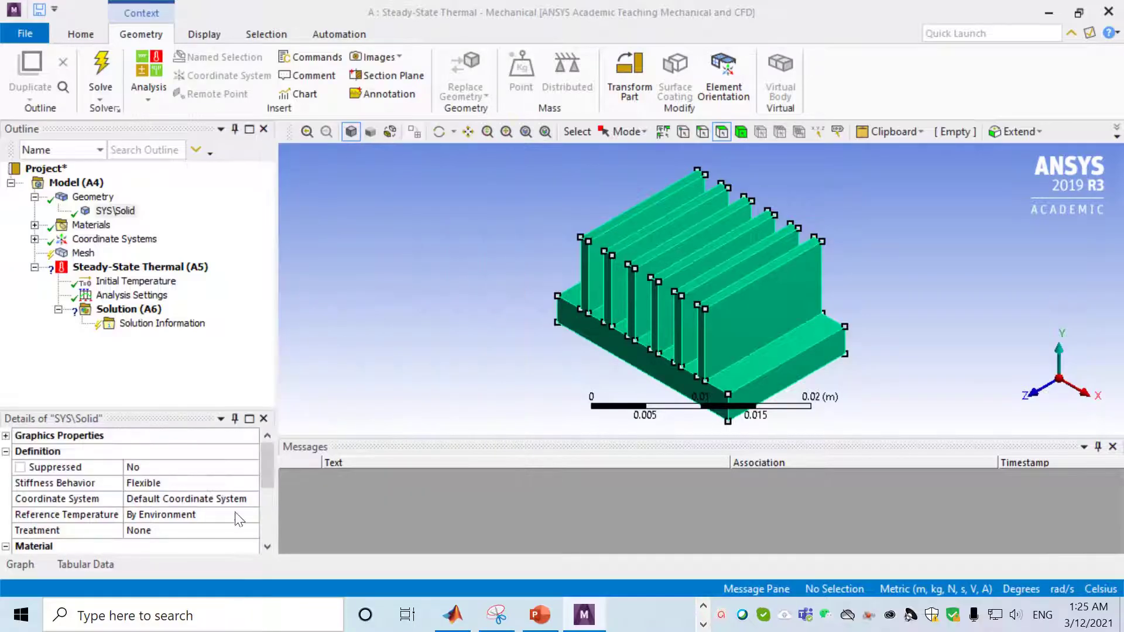
left_click_drag(265, 461, 268, 438)
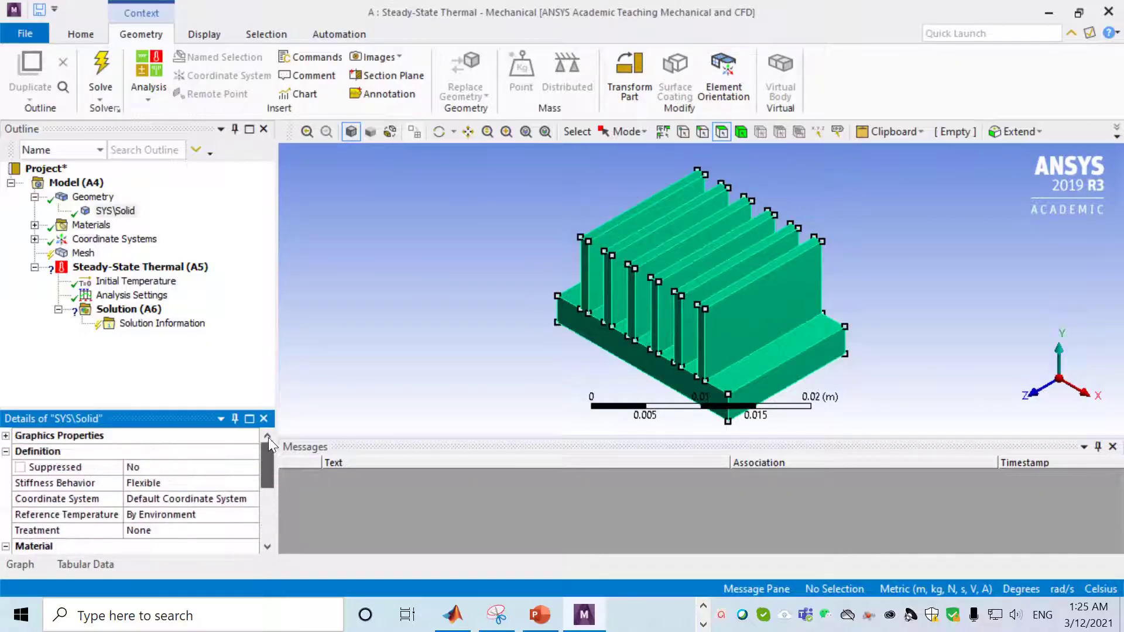
left_click(35, 198)
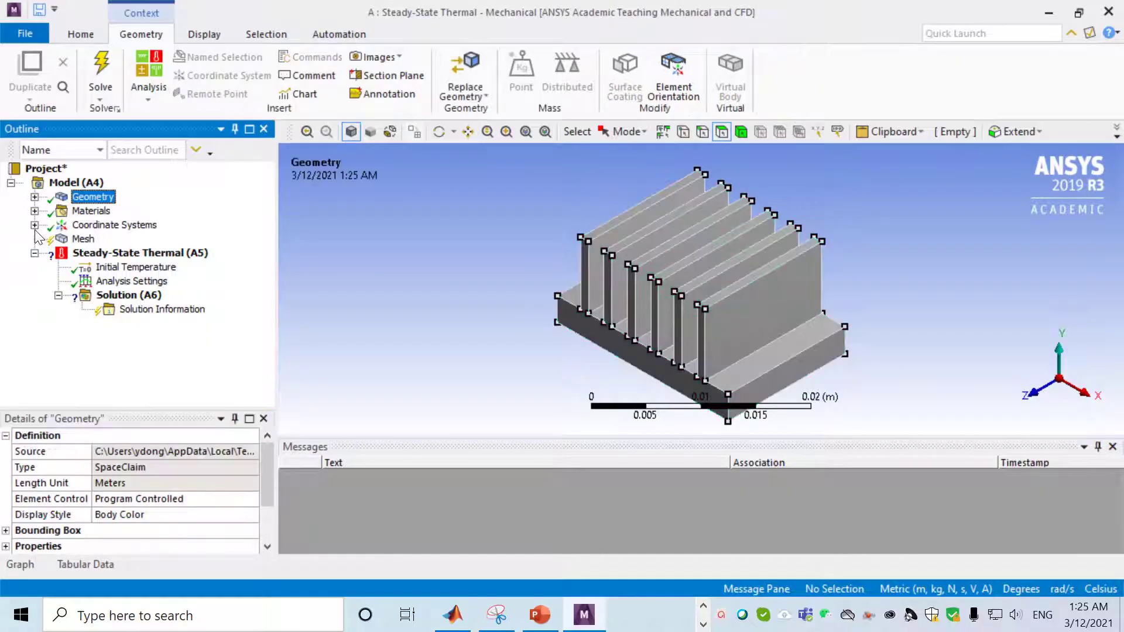
Add a sizing control to the mesh and scope it to the heat sink's solid body
left_click(77, 240)
right_click(76, 241)
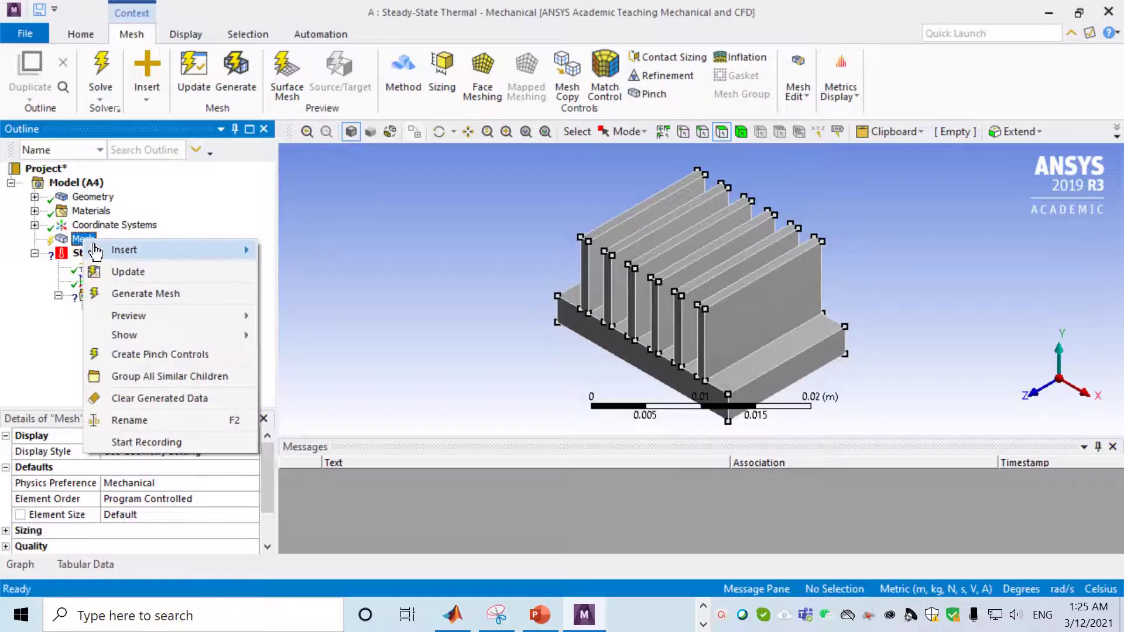
mouse_move(126, 250)
left_click(318, 275)
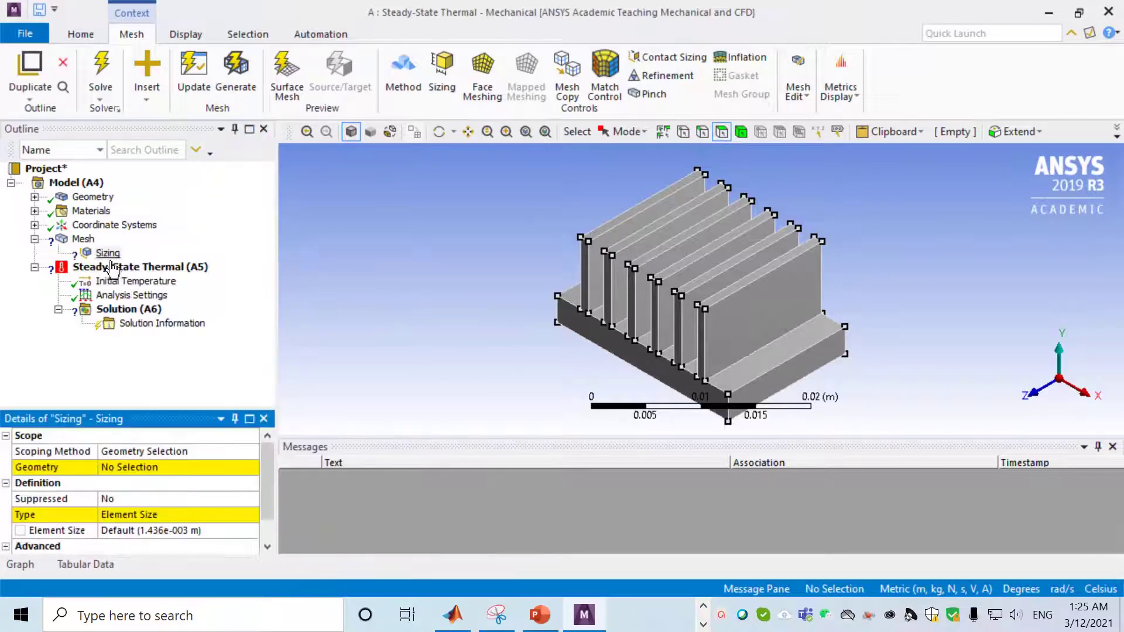
left_click(741, 132)
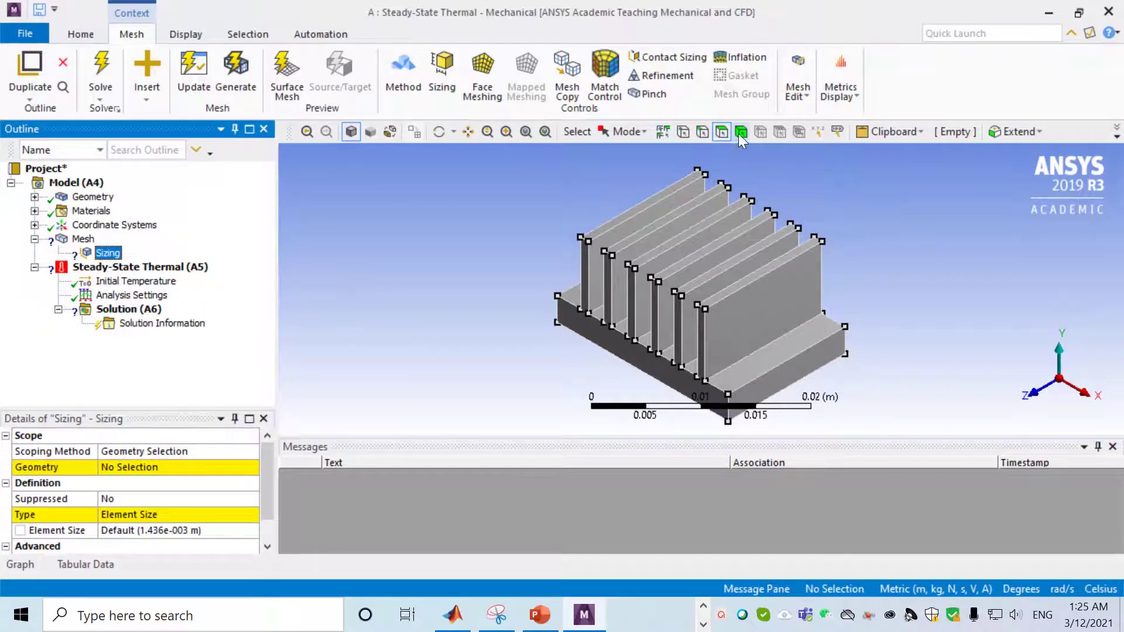
left_click(742, 336)
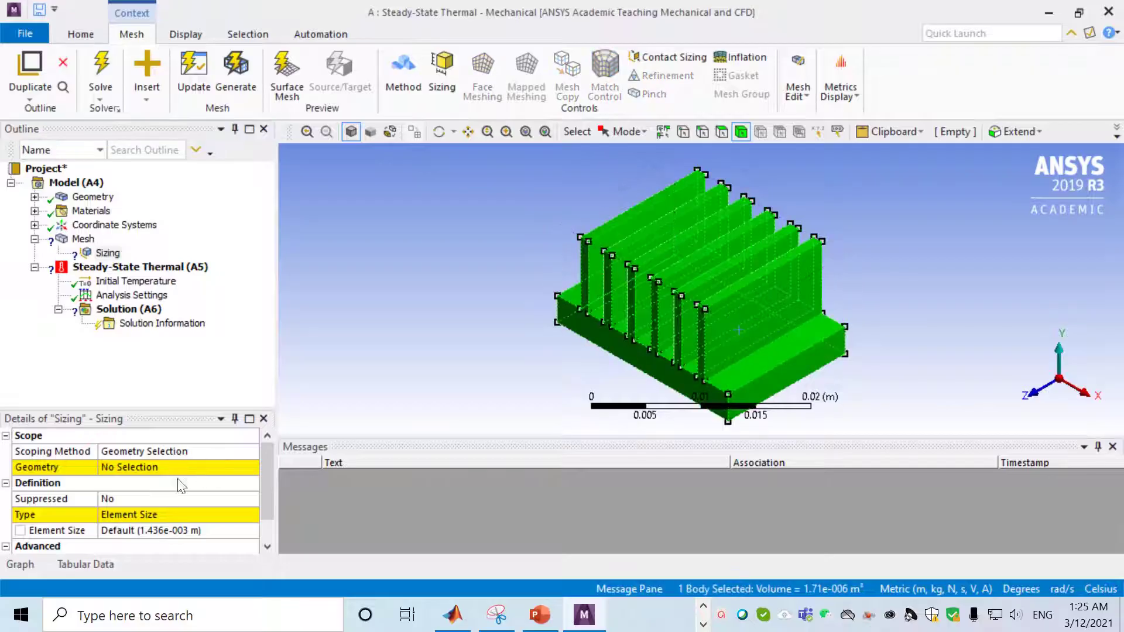
left_click(140, 467)
left_click(134, 468)
Set the body sizing's element size to 0.0005 m and generate the mesh
left_click(140, 530)
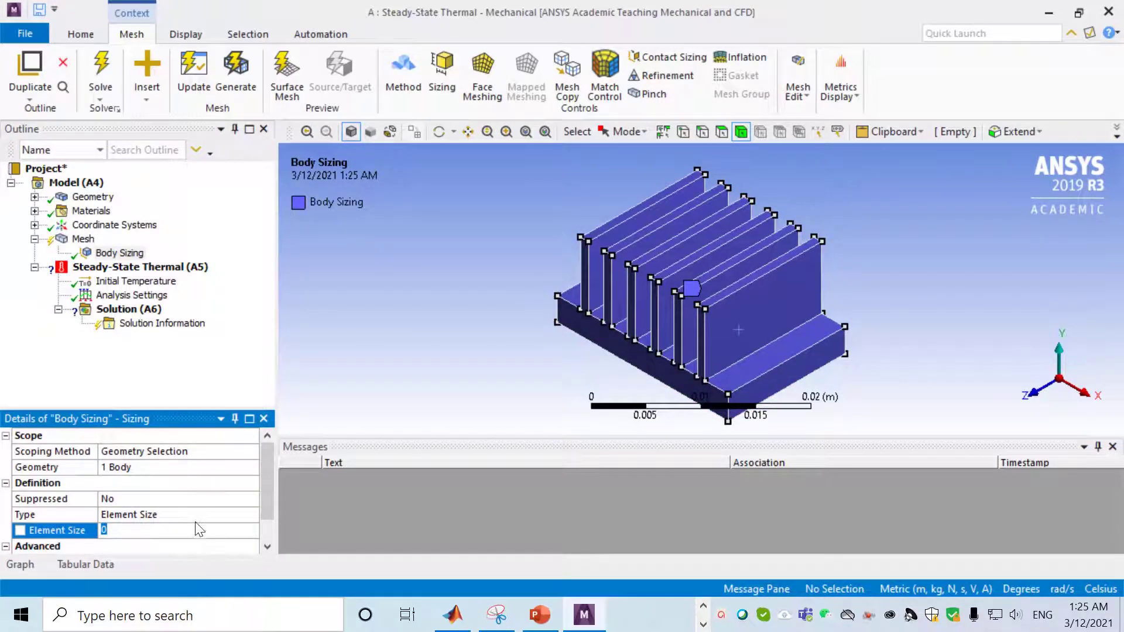
type("0.0005")
key("Return")
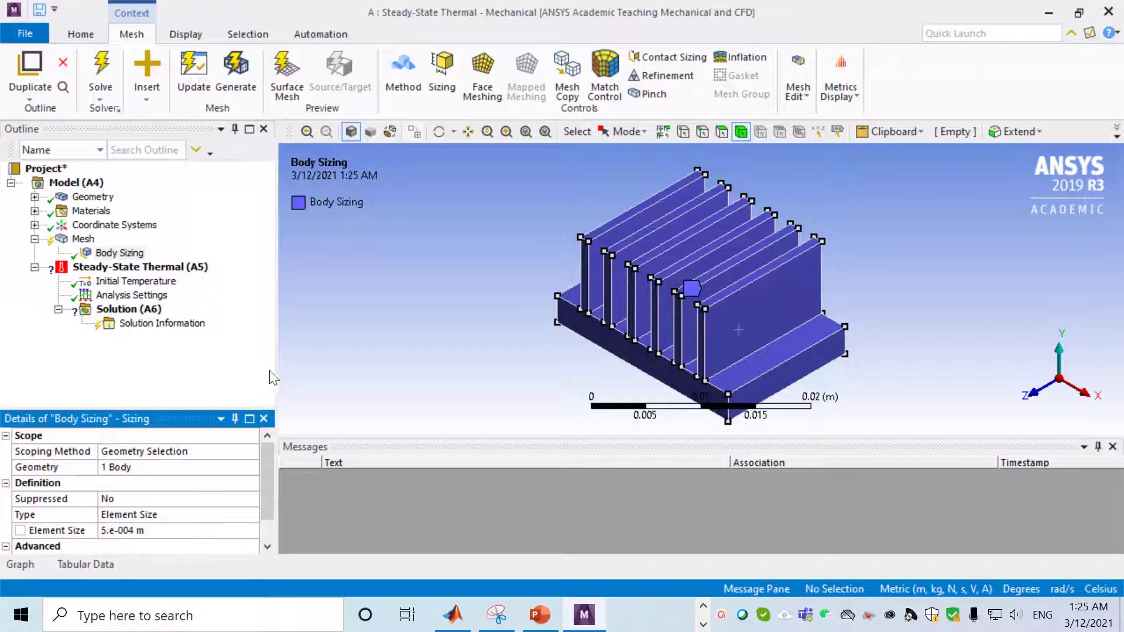
right_click(85, 239)
left_click(144, 298)
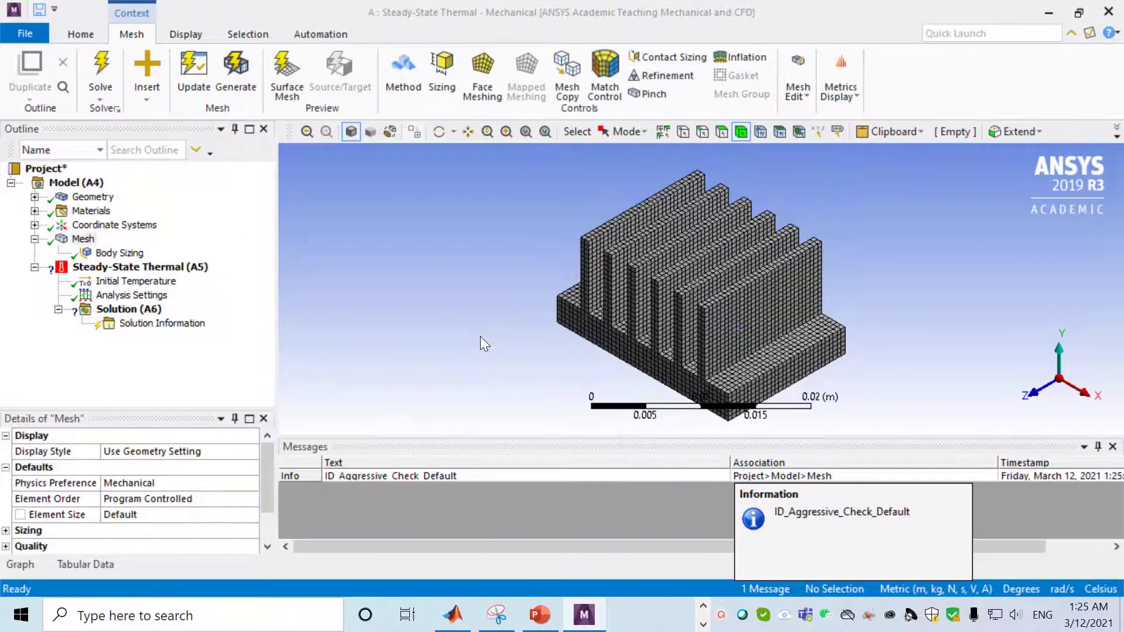
Apply a heat flux of 1000 W/m² to the bottom face of the heat sink's base in the Steady-State Thermal analysis
middle_click_drag(524, 336, 733, 330)
left_click(168, 270)
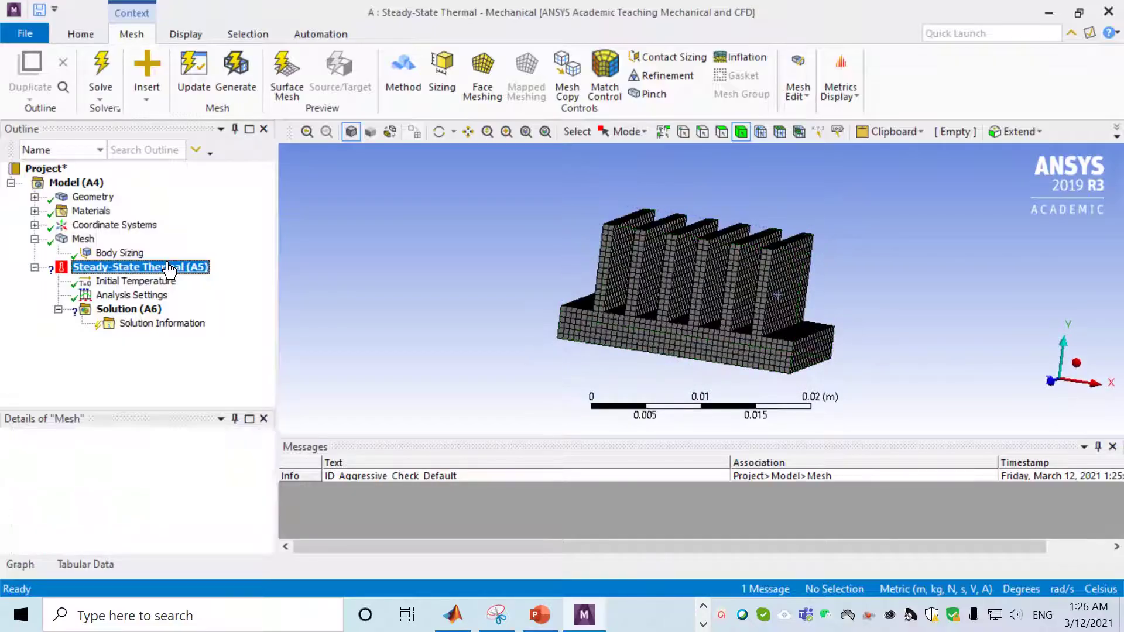
right_click(169, 270)
mouse_move(308, 275)
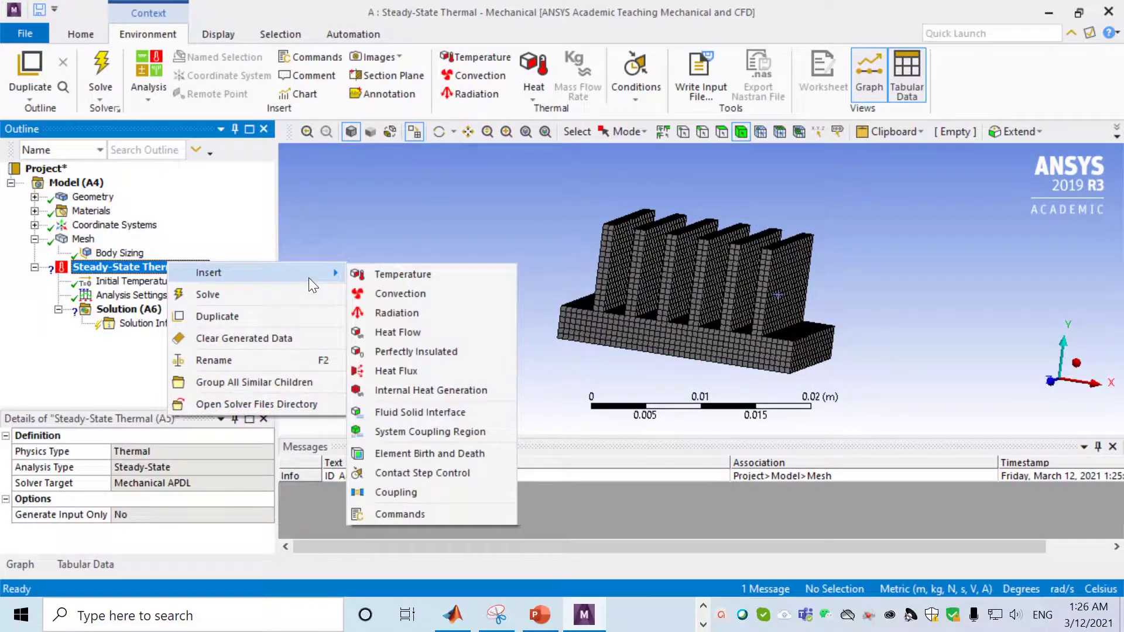
left_click(399, 371)
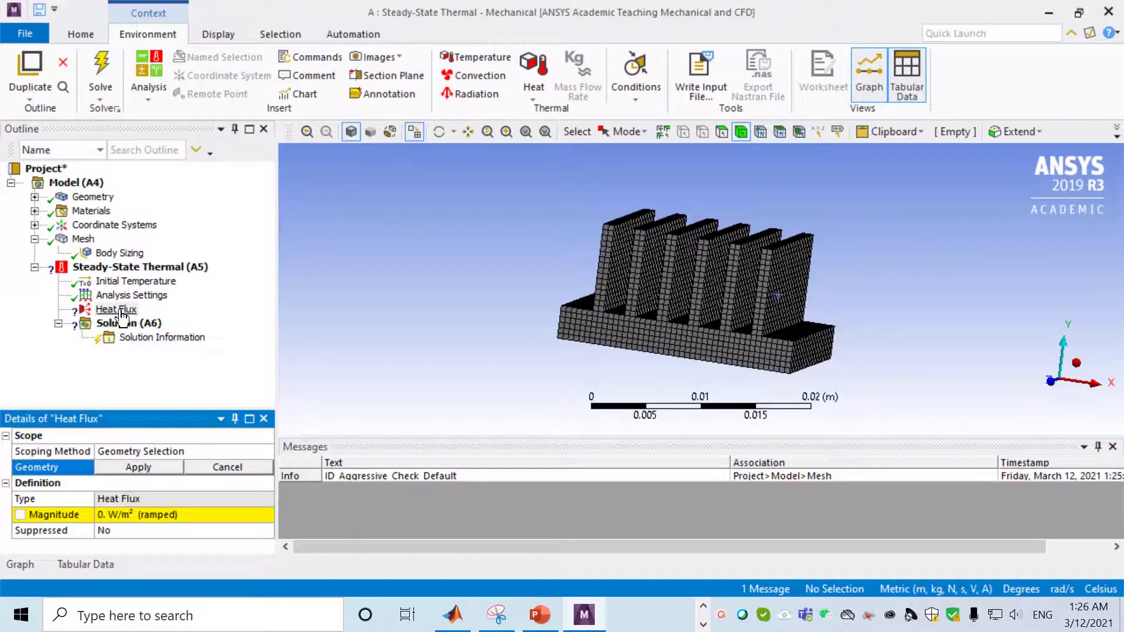
middle_click_drag(609, 368, 630, 289)
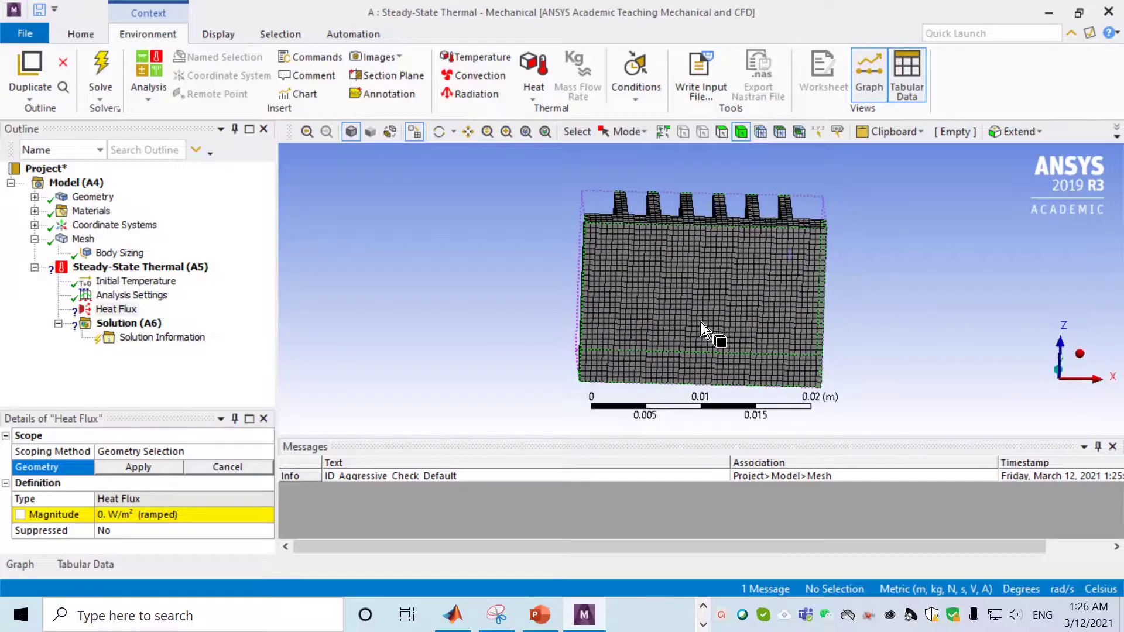
left_click(723, 131)
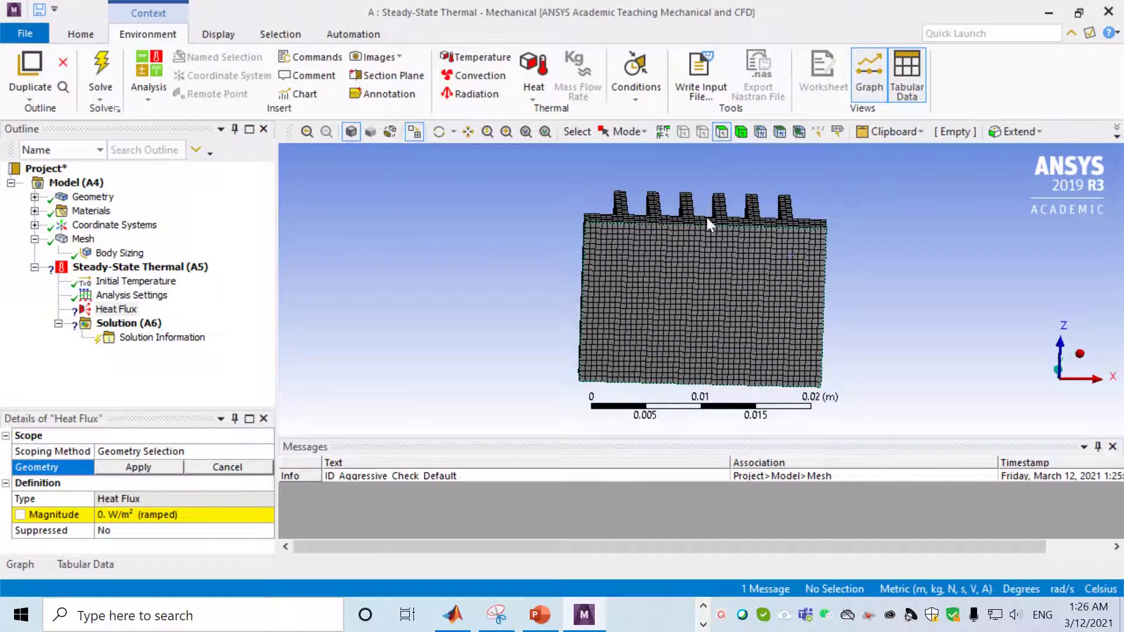
left_click(708, 322)
left_click(153, 466)
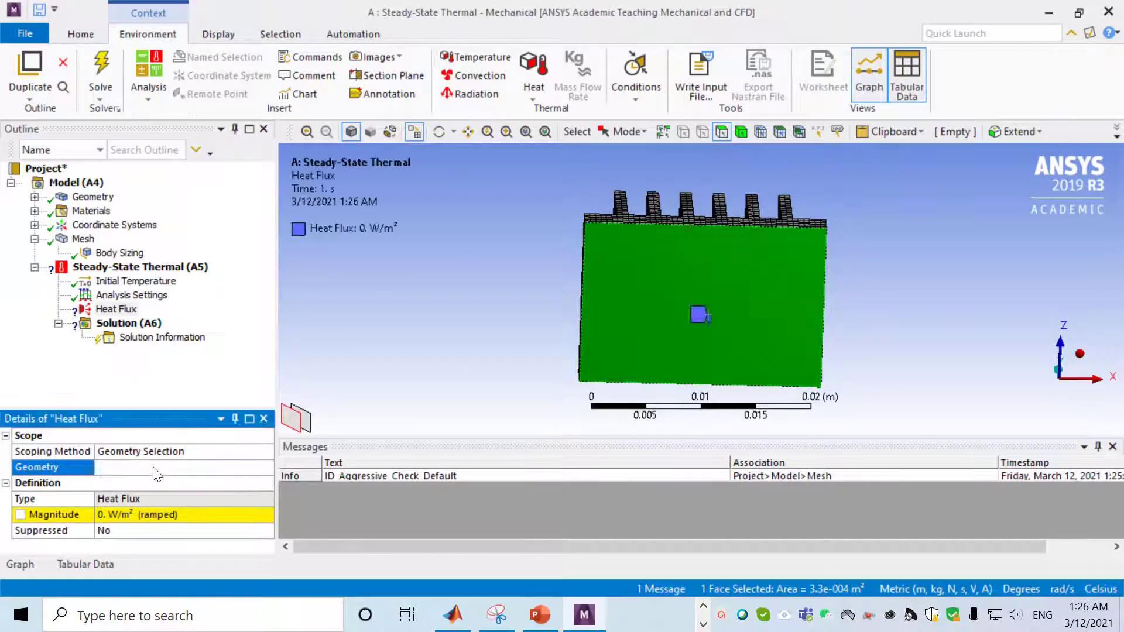
left_click(133, 514)
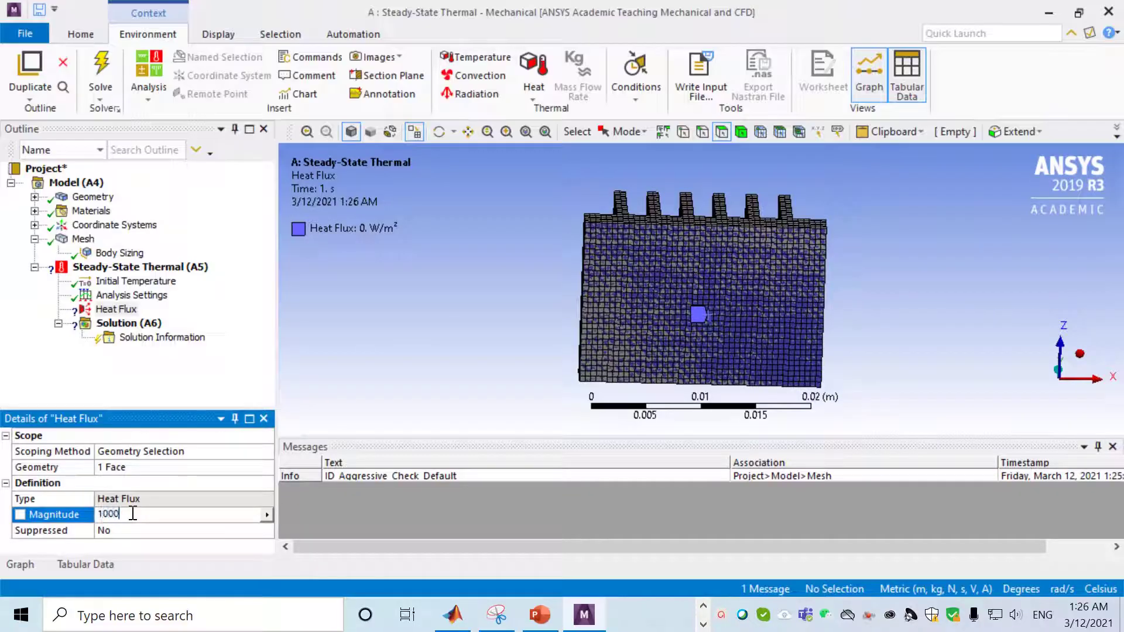
key("Return")
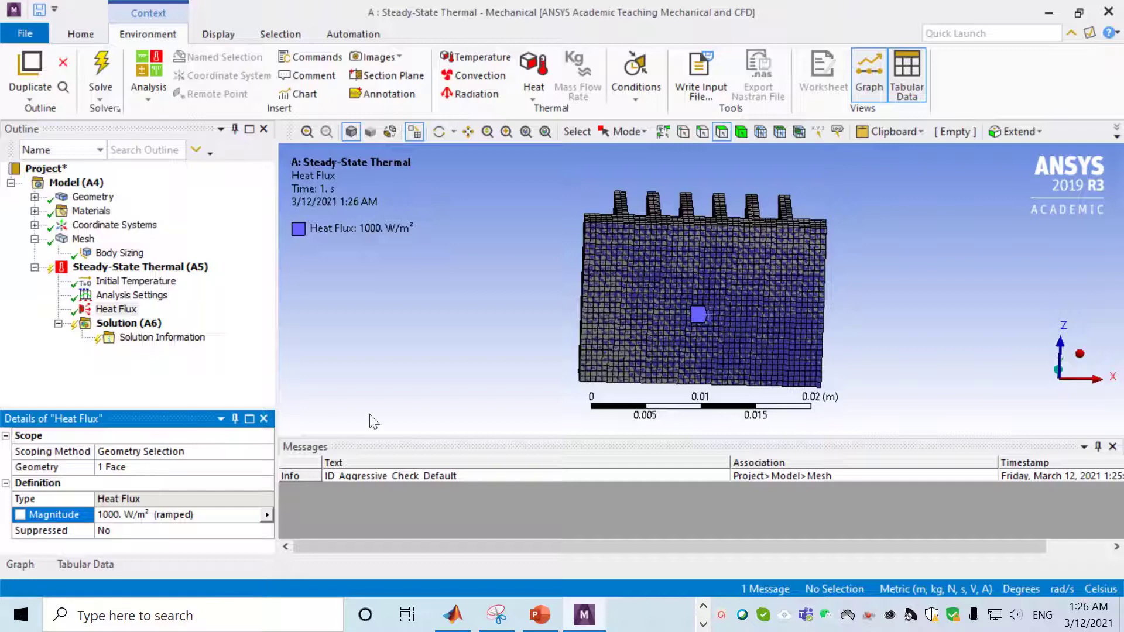
Add a convection load to the Steady-State Thermal analysis
middle_click_drag(644, 334, 530, 345)
right_click(161, 267)
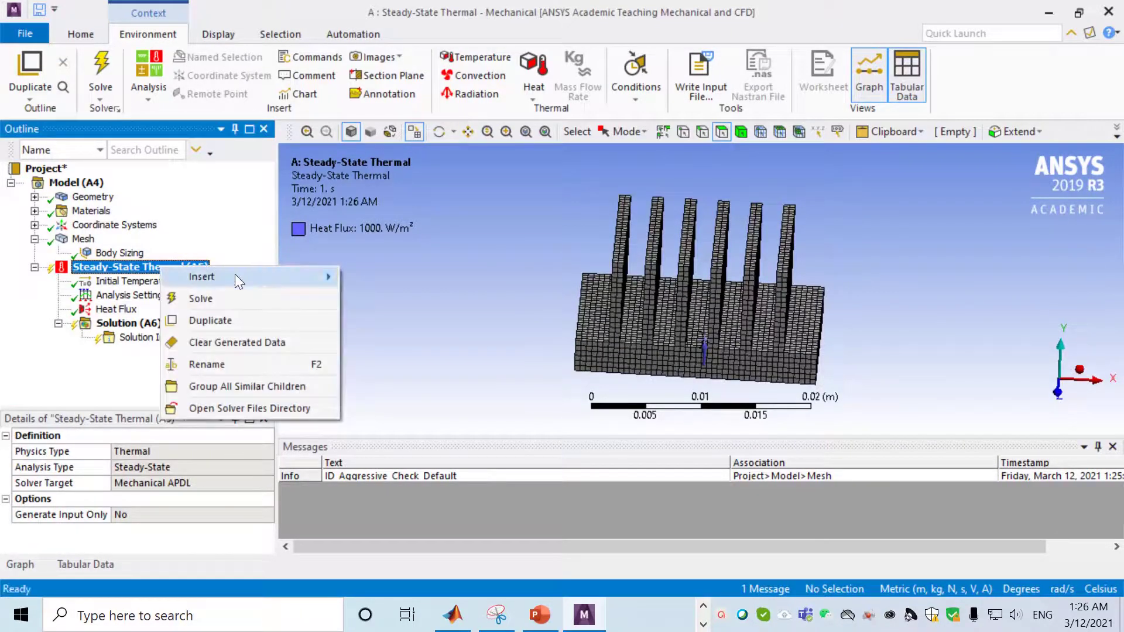
mouse_move(328, 284)
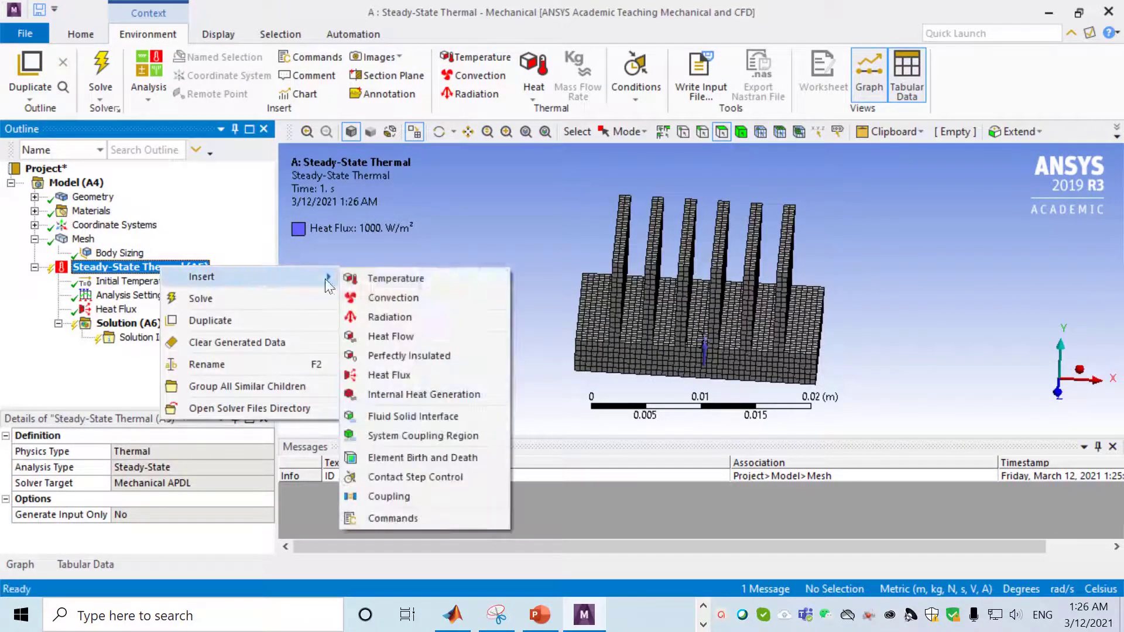
left_click(419, 298)
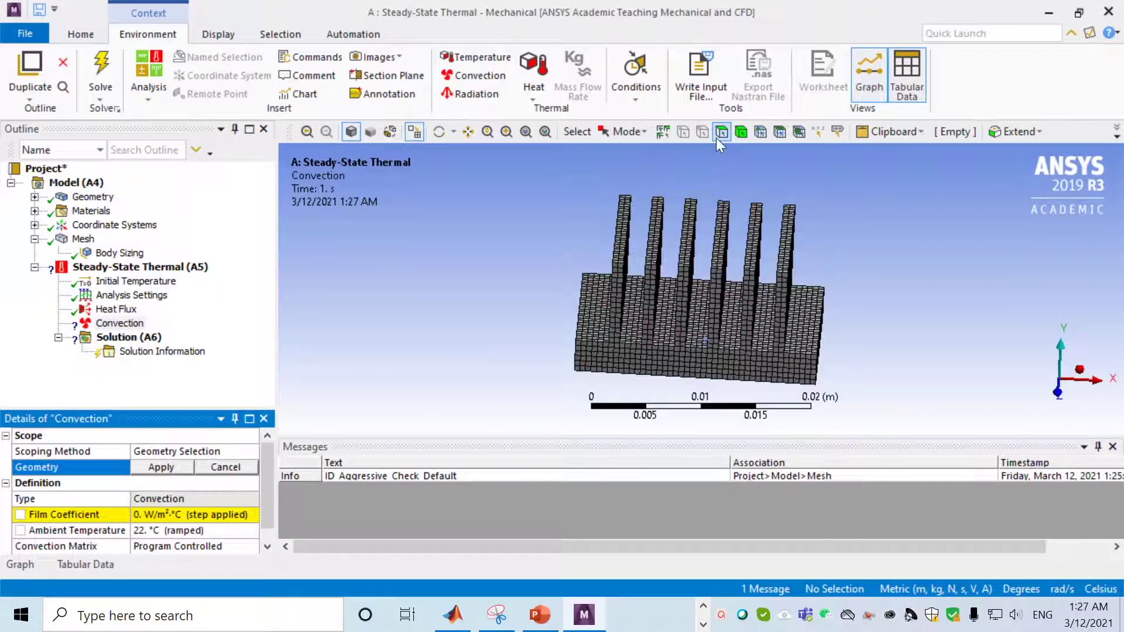
Select the −X side faces of the base and all six fins, the adjacent base ledge and the front profile face for the convection
middle_click_drag(394, 399, 494, 363)
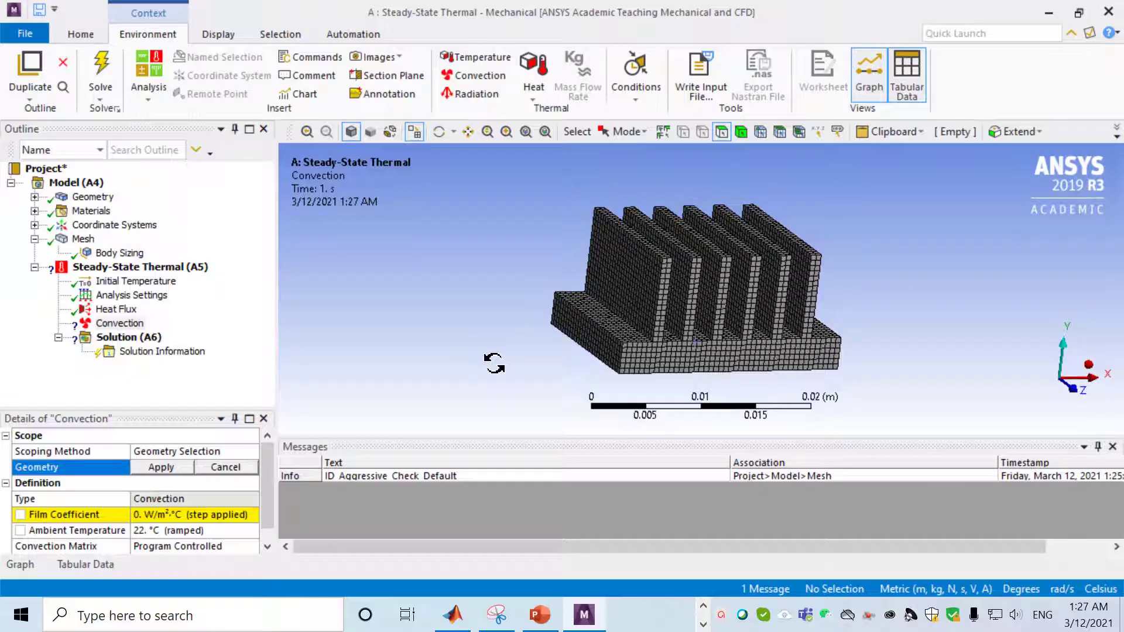
left_click(597, 345)
left_click(617, 326, "ctrl")
left_click(633, 289, "ctrl")
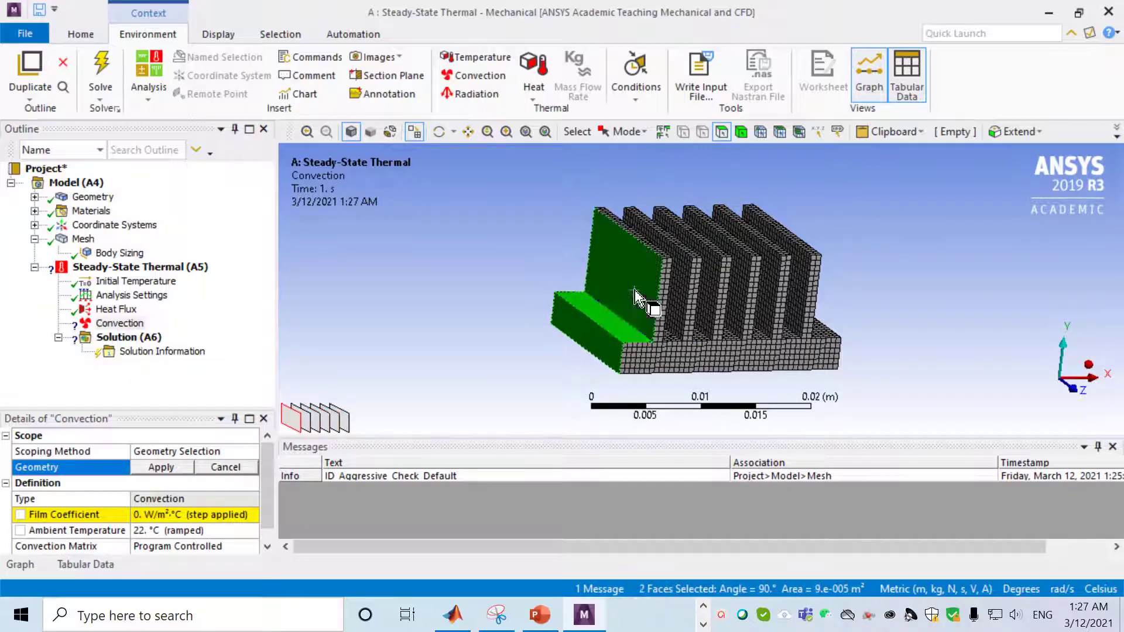
left_click(648, 359, "ctrl")
left_click(684, 321, "ctrl")
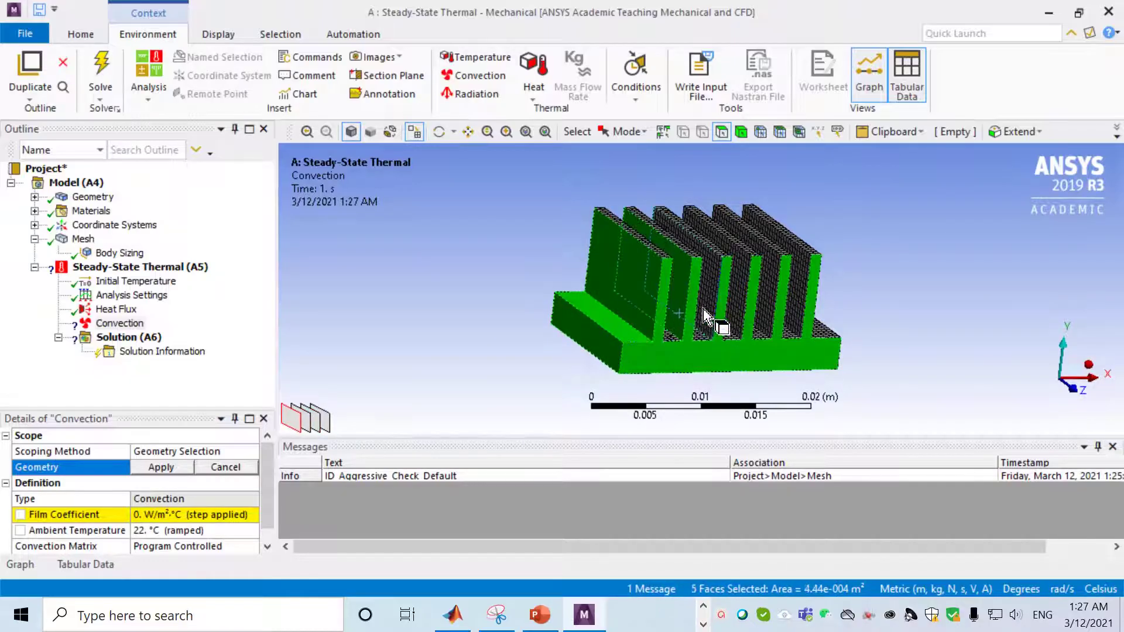
left_click(718, 314, "ctrl")
left_click(754, 314, "ctrl")
left_click(775, 310, "ctrl")
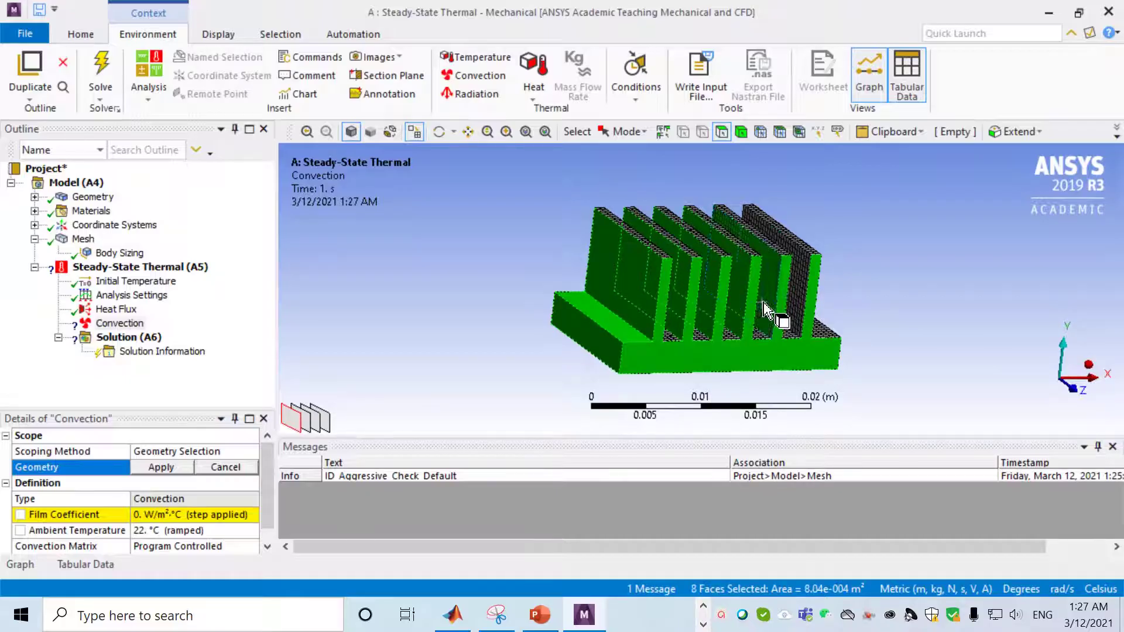
left_click(810, 323, "ctrl")
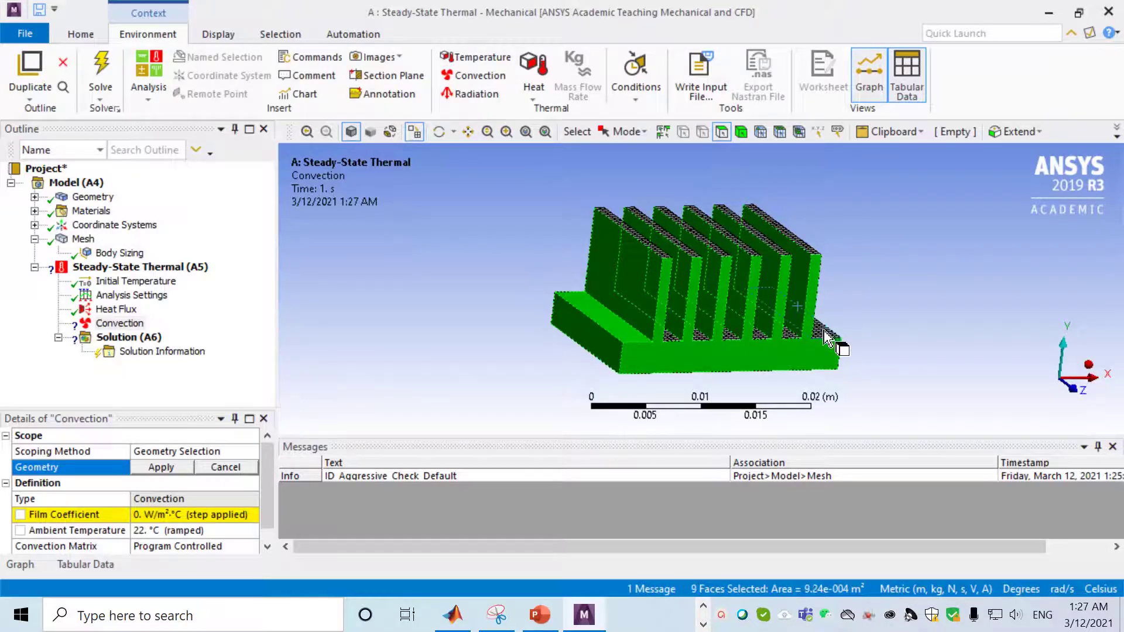
Add the base's +X ledge and the five channel floors between the fins to the convection's face selection
left_click(822, 334, "ctrl")
left_click(787, 339, "ctrl")
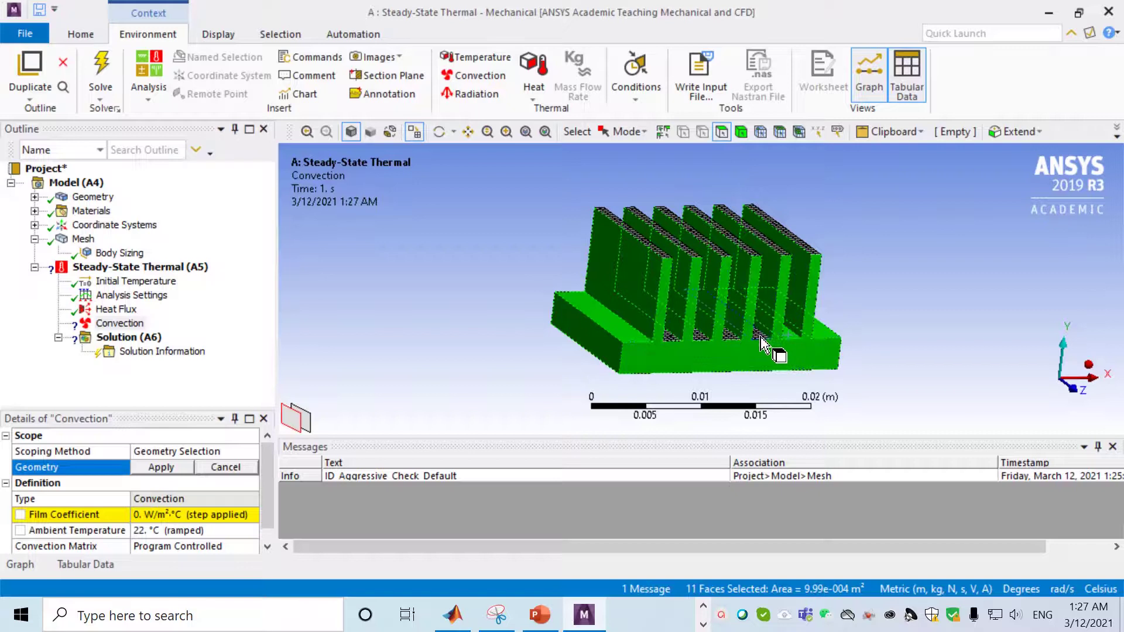
left_click(756, 340, "ctrl")
left_click(713, 344, "ctrl")
left_click(701, 339, "ctrl")
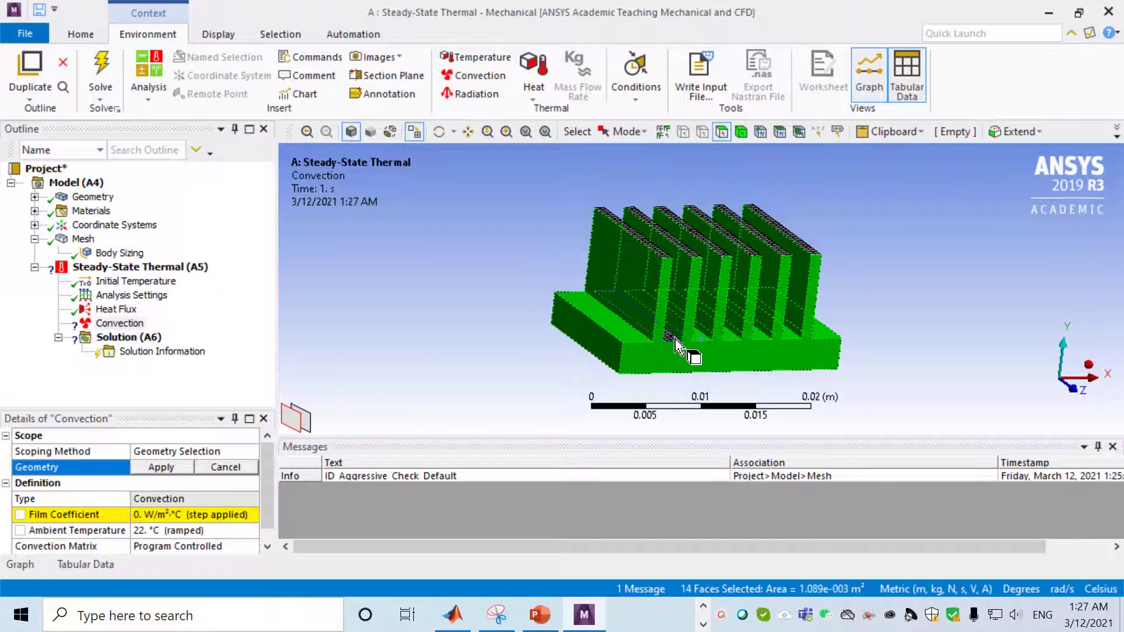
left_click(673, 339, "ctrl")
Add the top faces of all six fins to the convection's face selection
left_click(663, 250, "ctrl")
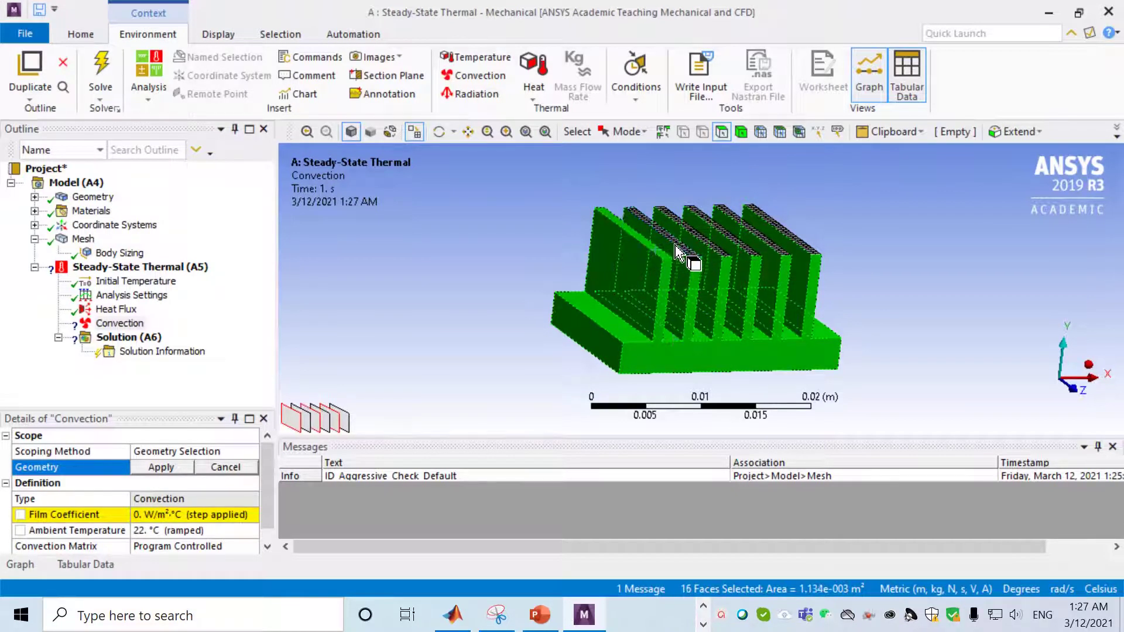
left_click(686, 248, "ctrl")
left_click(700, 245, "ctrl")
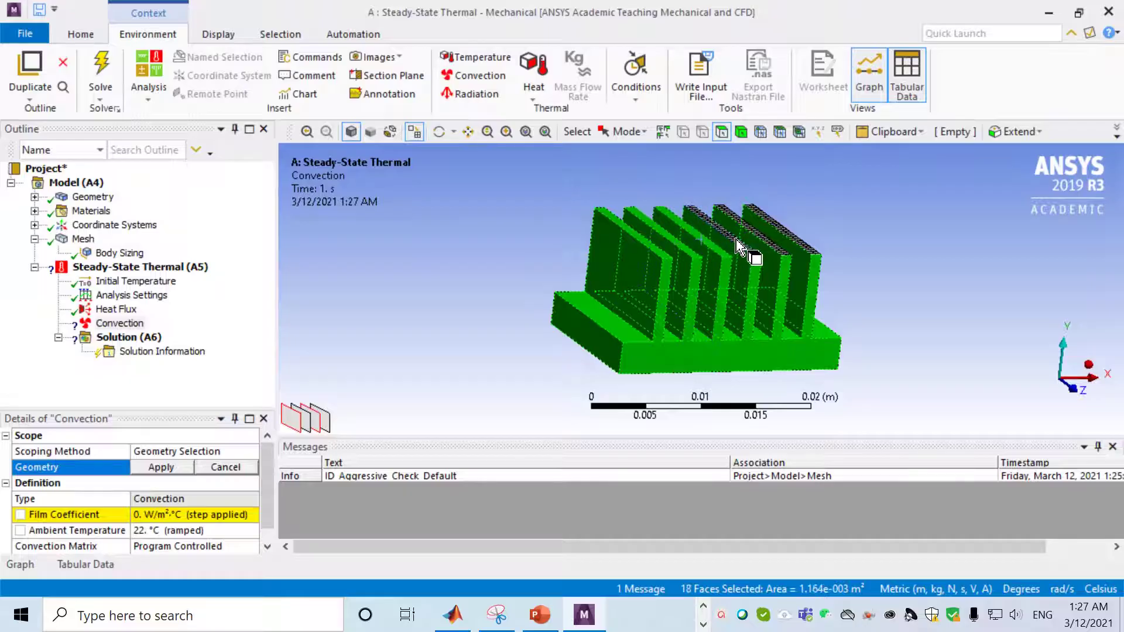
left_click(763, 237, "ctrl")
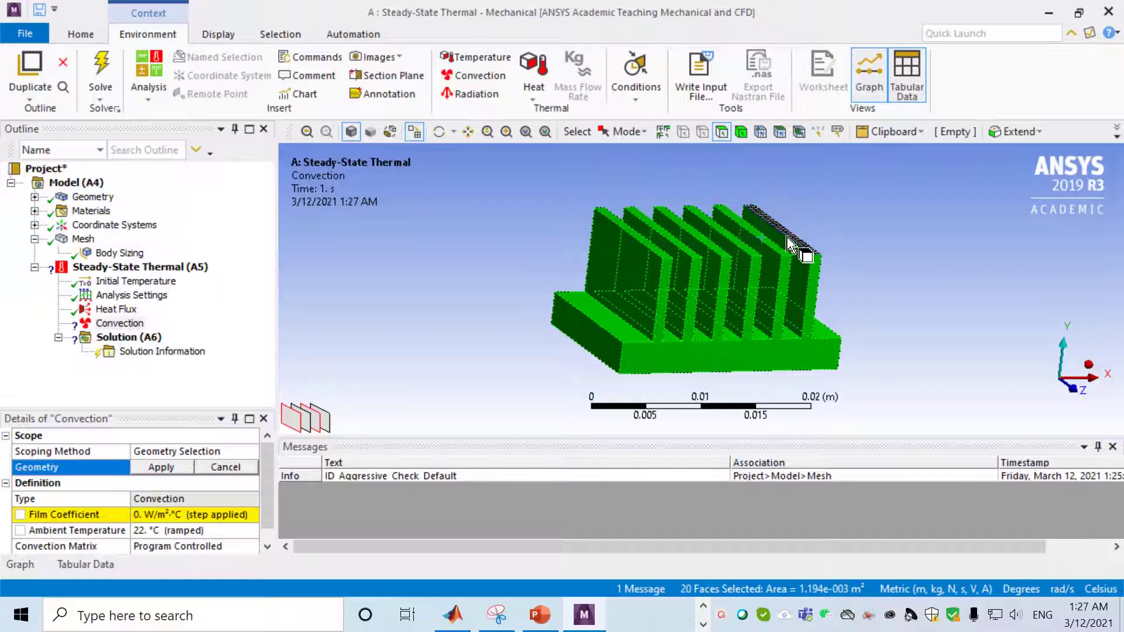
left_click(791, 236, "ctrl")
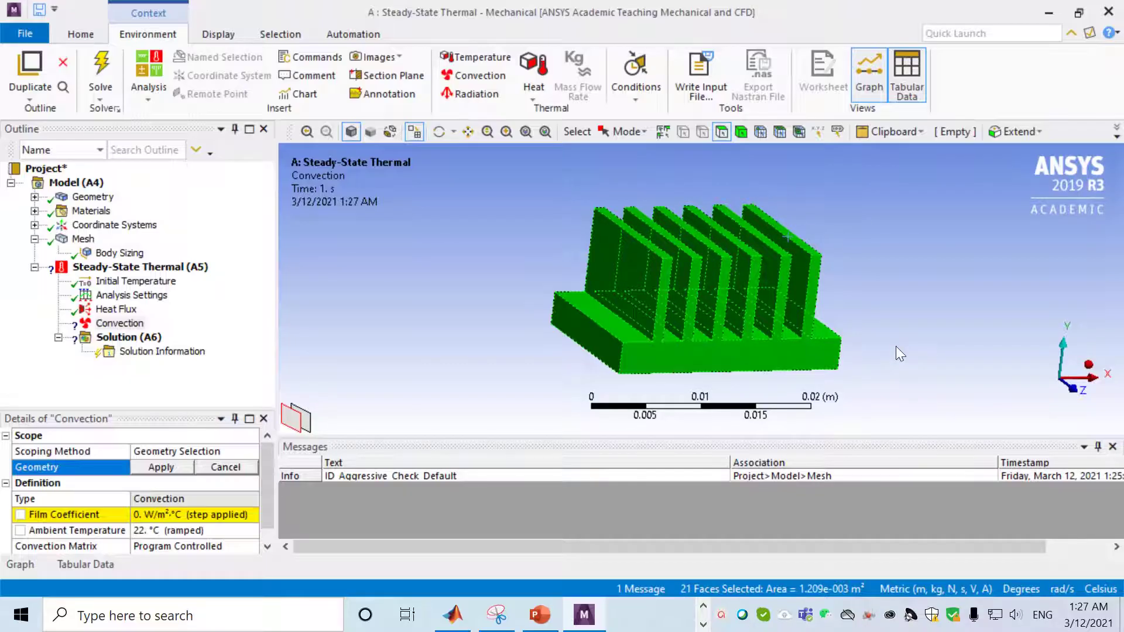
Add the +X side faces of the base and all six fins, plus the rear profile face, to the convection's face selection
middle_click_drag(895, 346, 754, 419)
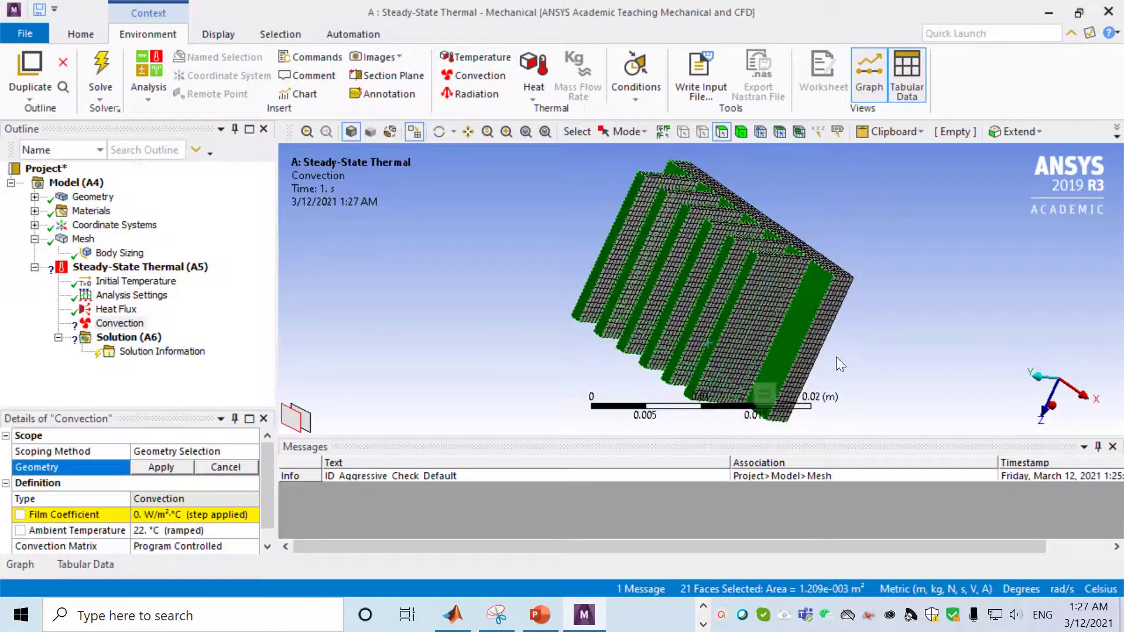
left_click(766, 325, "ctrl")
left_click(735, 283, "ctrl")
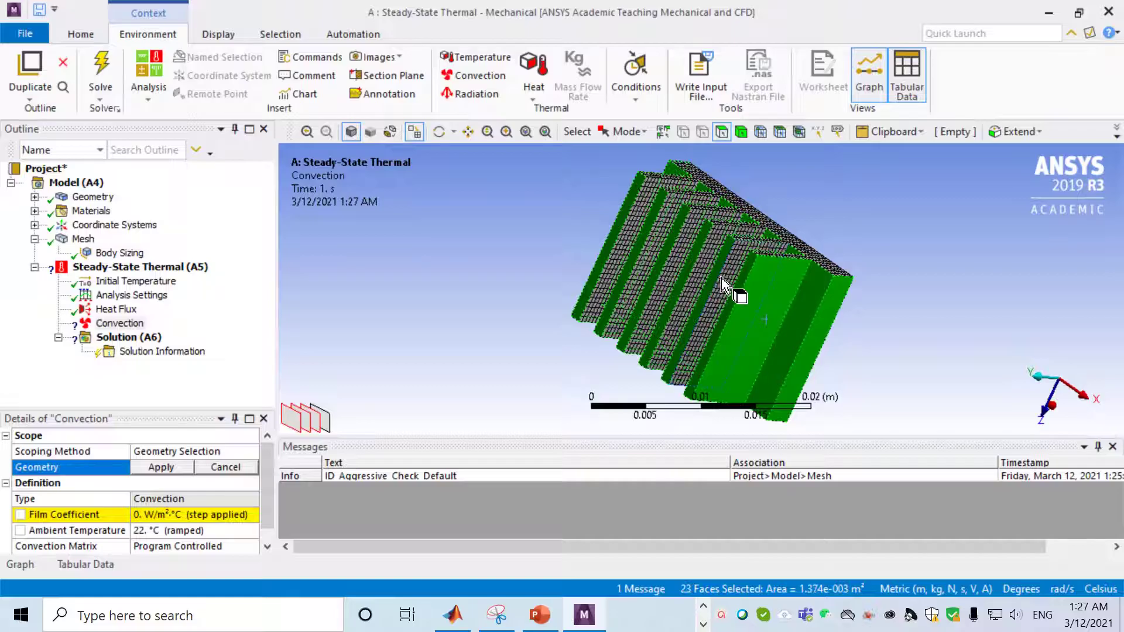
left_click(739, 251, "ctrl")
left_click(690, 250, "ctrl")
left_click(689, 249, "ctrl")
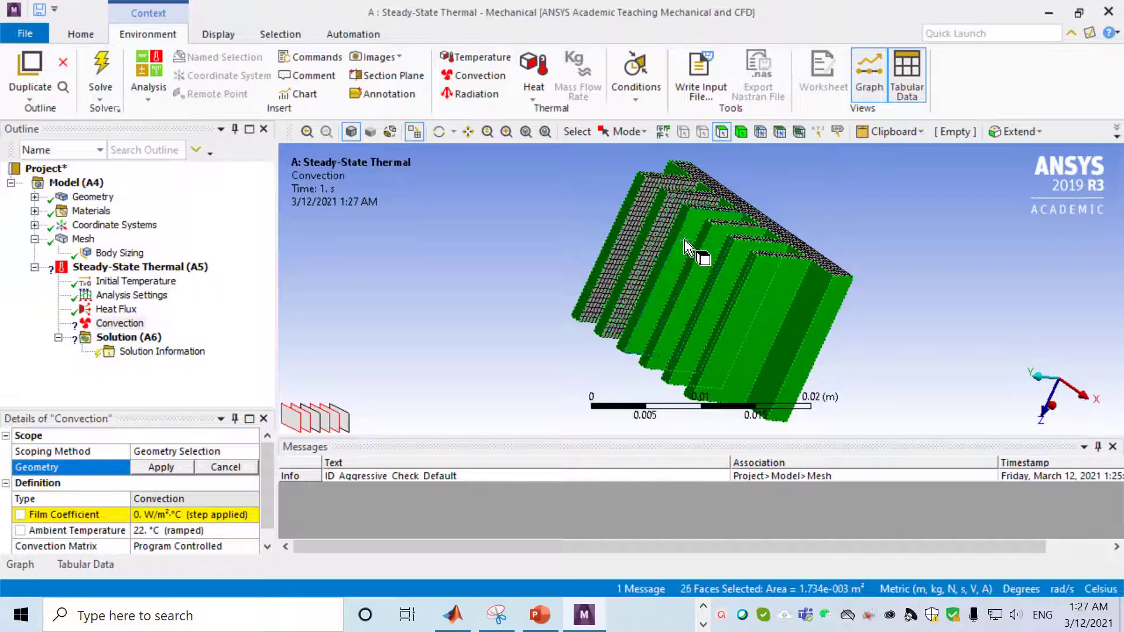
left_click(667, 228, "ctrl")
left_click(643, 208, "ctrl")
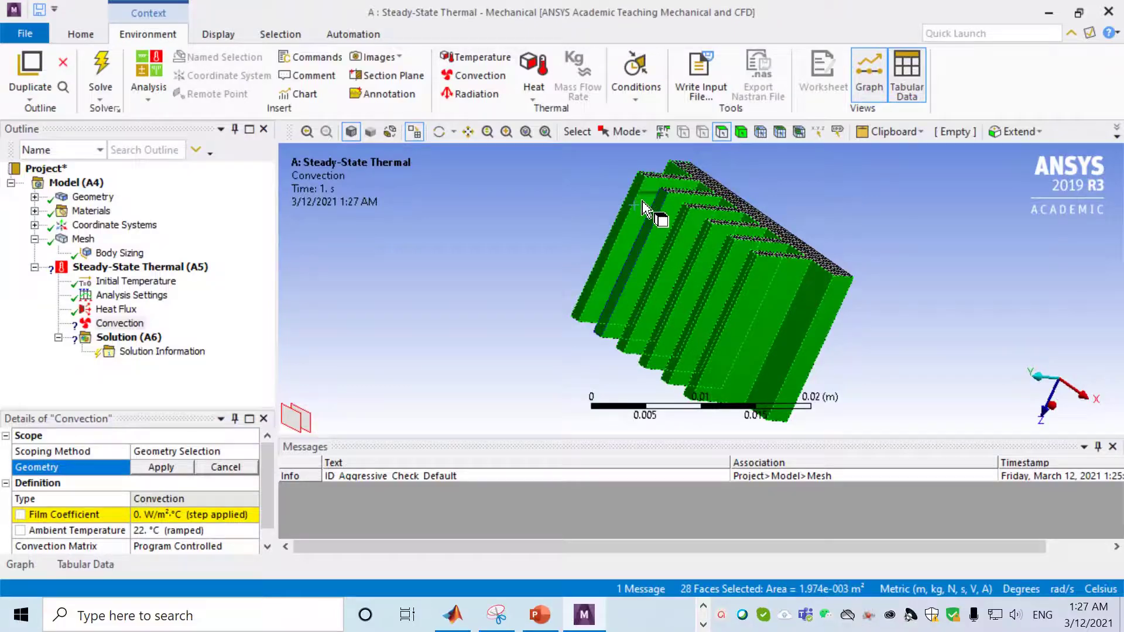
left_click(730, 196, "ctrl")
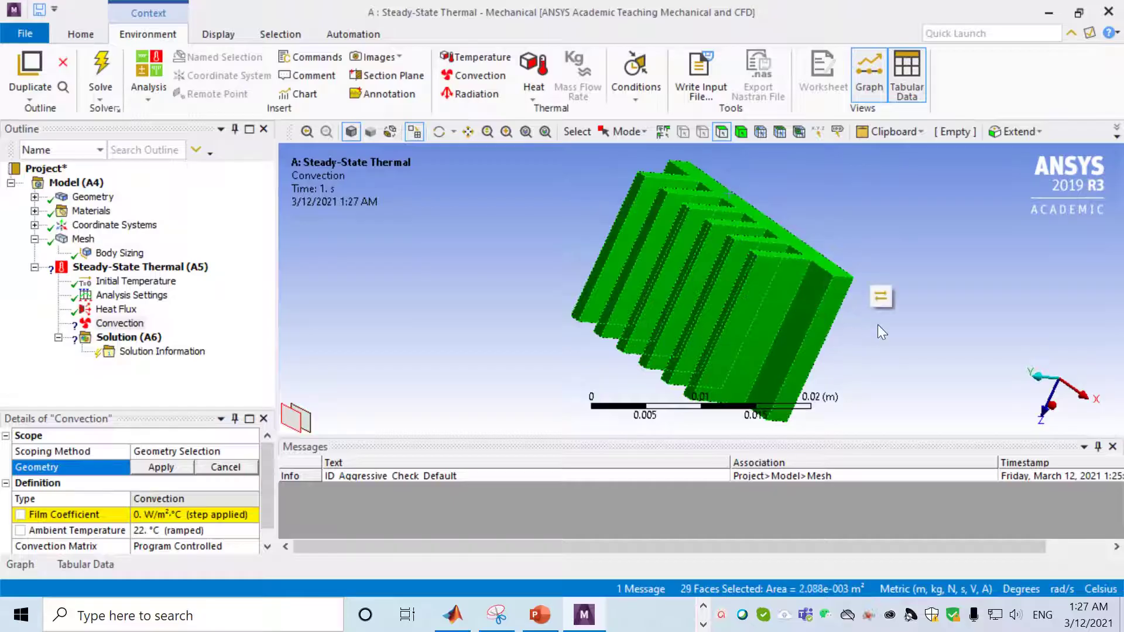
middle_click_drag(883, 322, 833, 255)
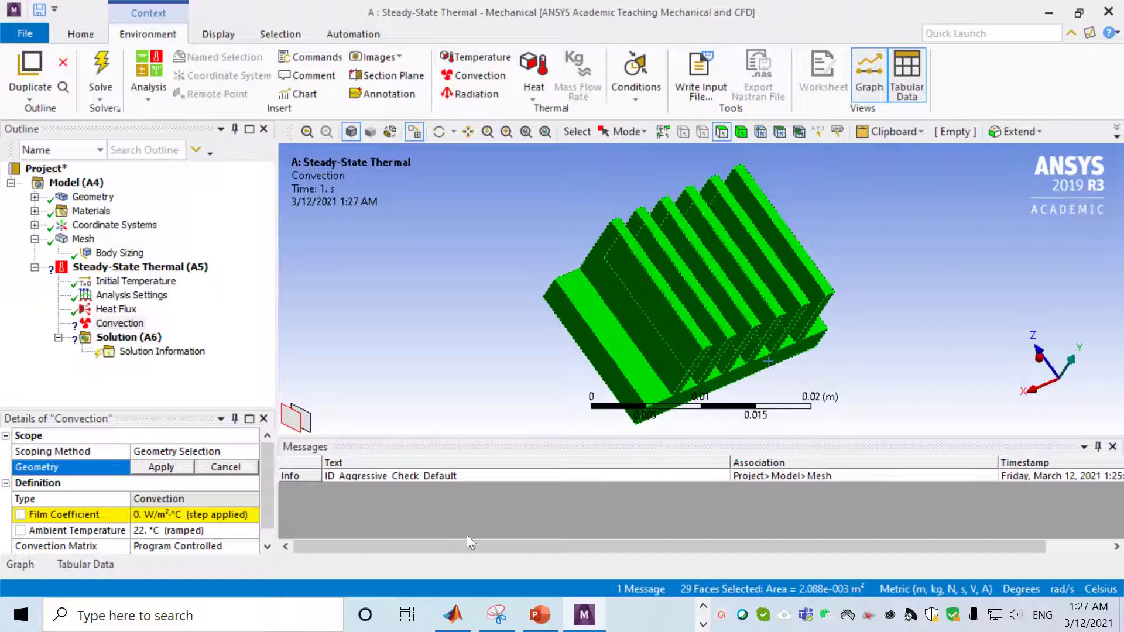
Apply the selected faces to the convection and set its film coefficient to 30 W/m²·°C and ambient temperature to 28 °C
left_click(159, 467)
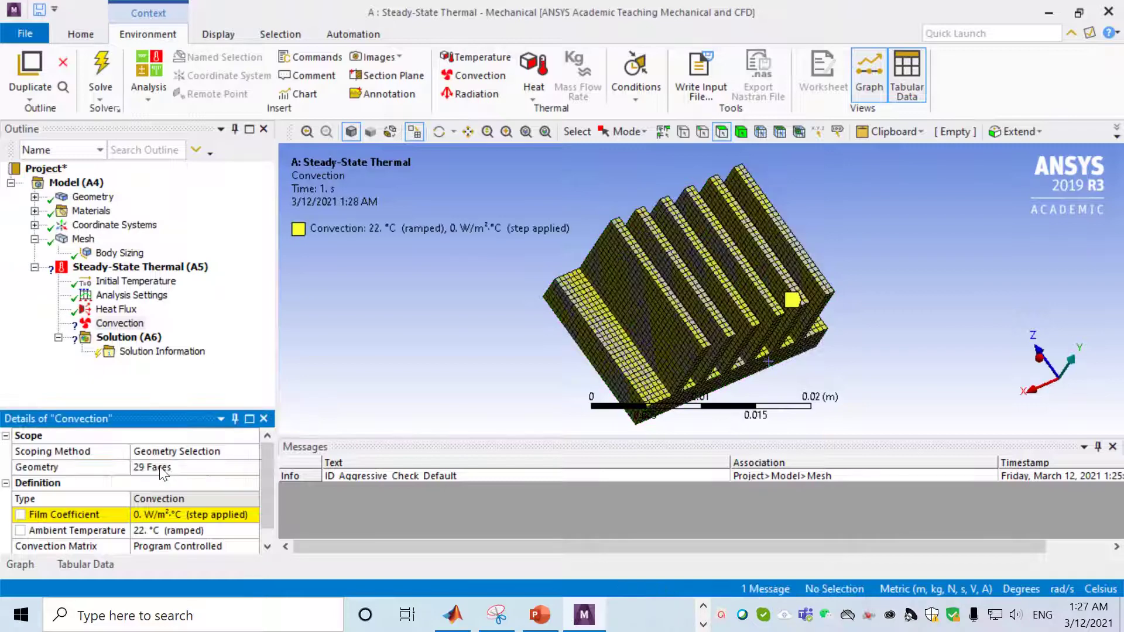
left_click(143, 514)
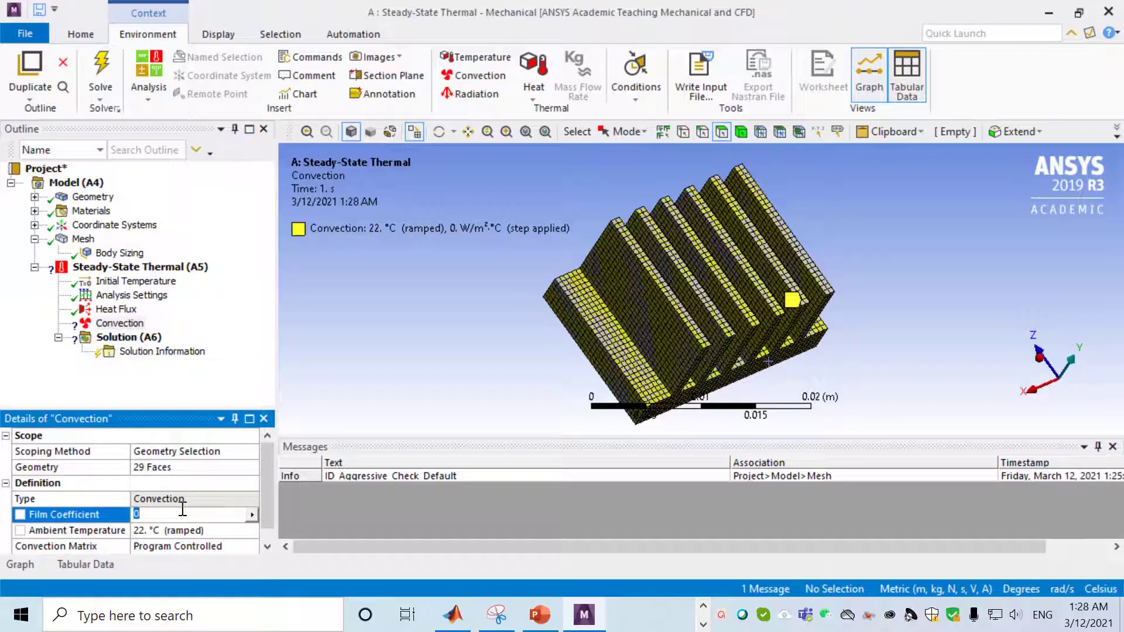
type("30")
key("Return")
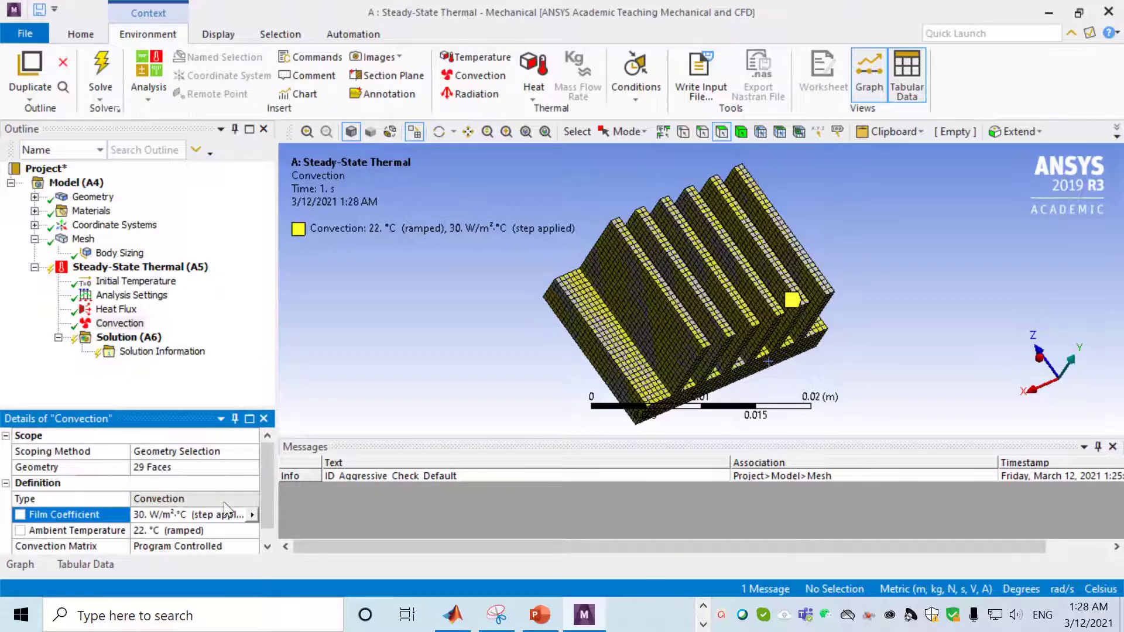
left_click(145, 530)
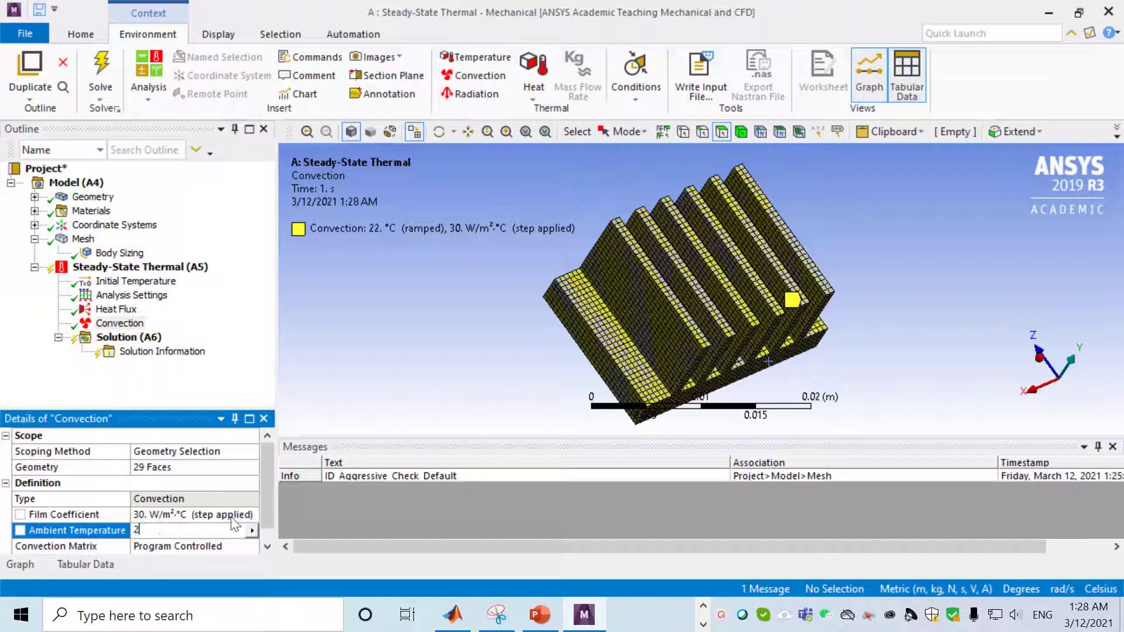
type("28")
key("Return")
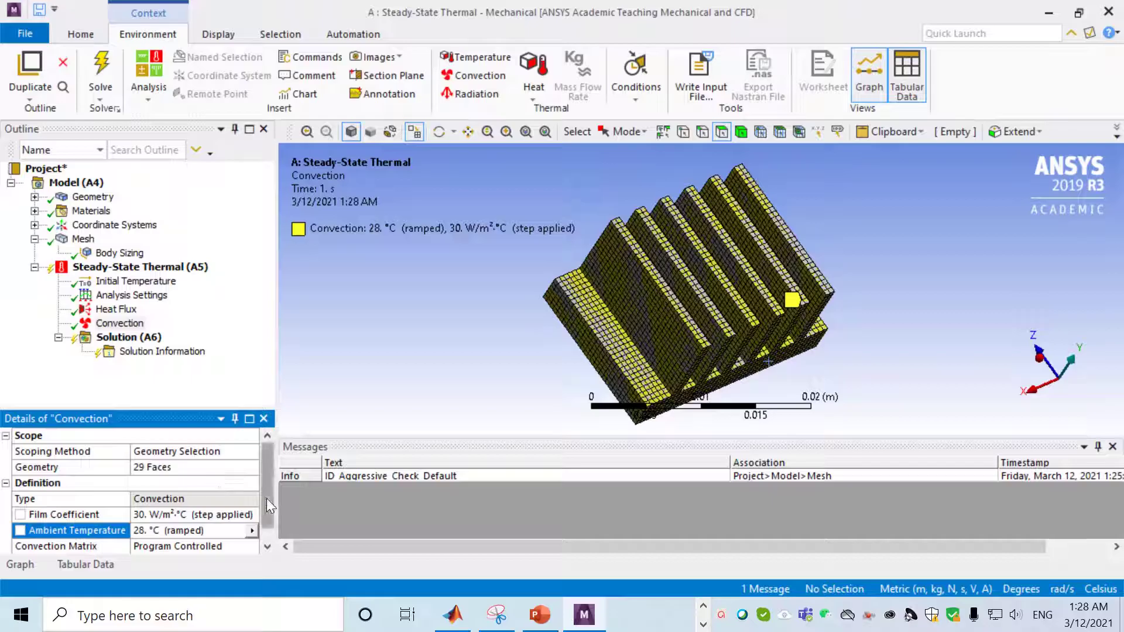
scroll(264, 491, "down", 1)
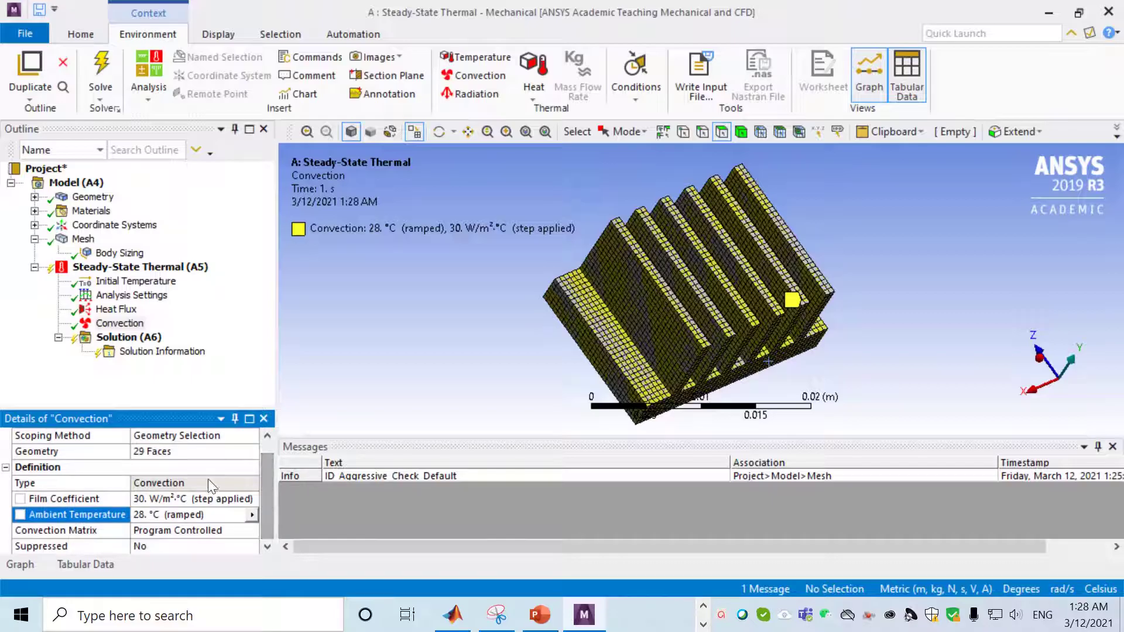
Insert Temperature and Total Heat Flux results under the steady-state thermal solution
right_click(130, 339)
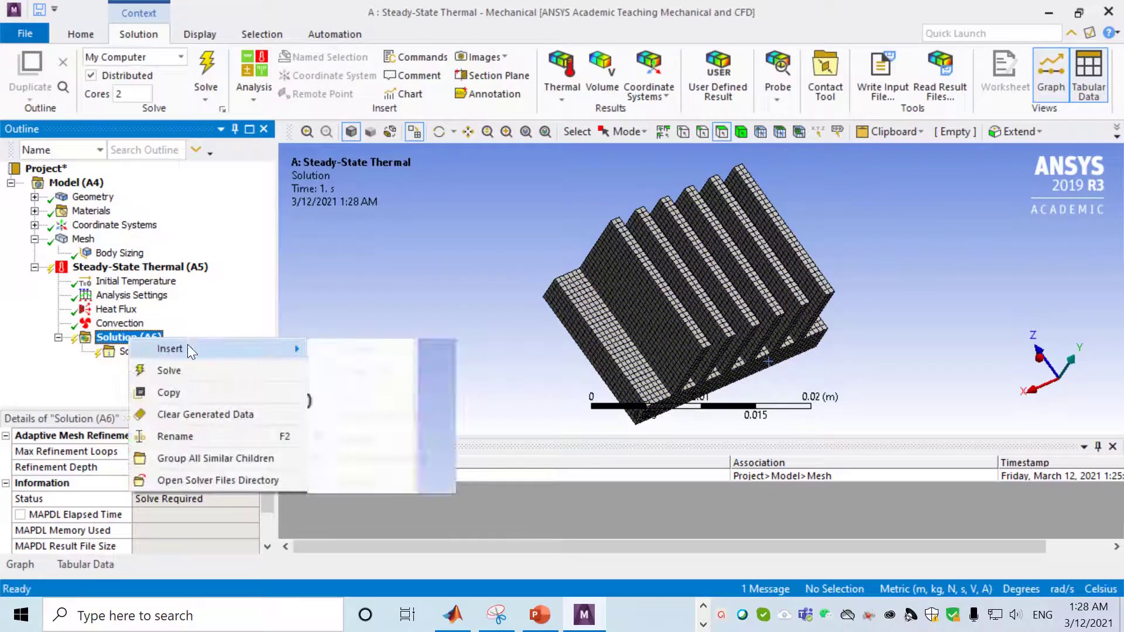
mouse_move(411, 353)
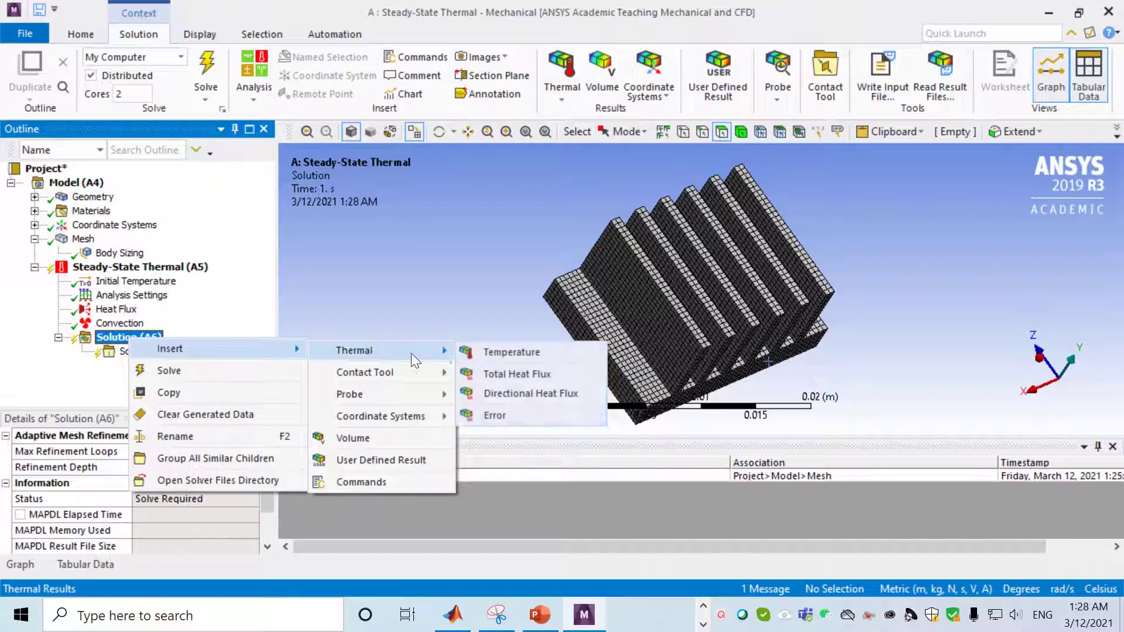
left_click(509, 352)
right_click(153, 337)
mouse_move(206, 343)
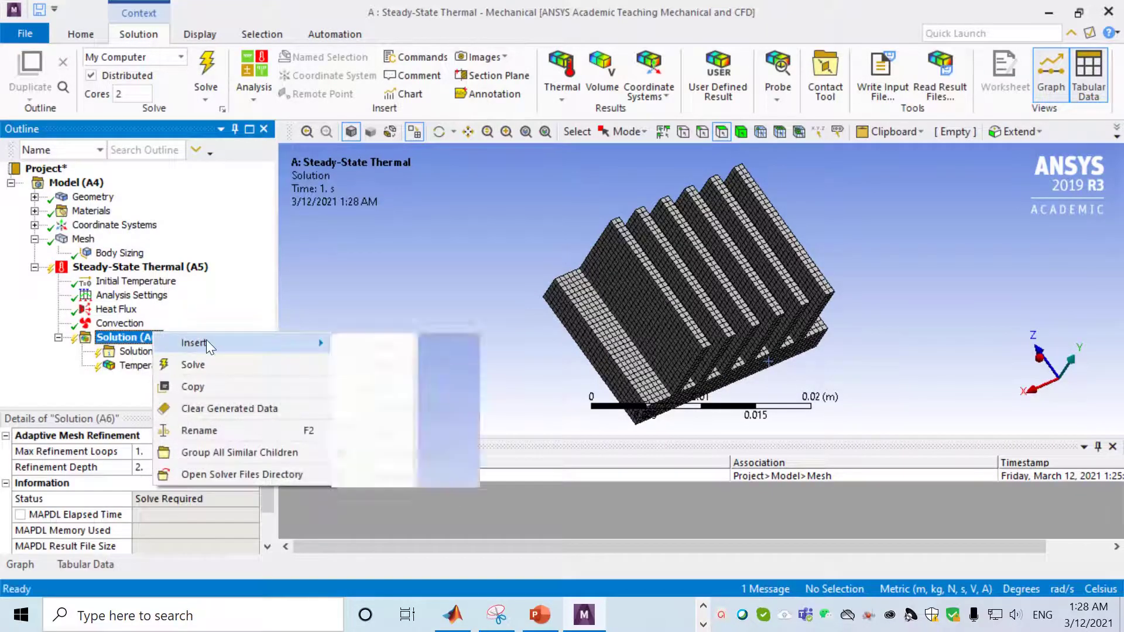
mouse_move(448, 344)
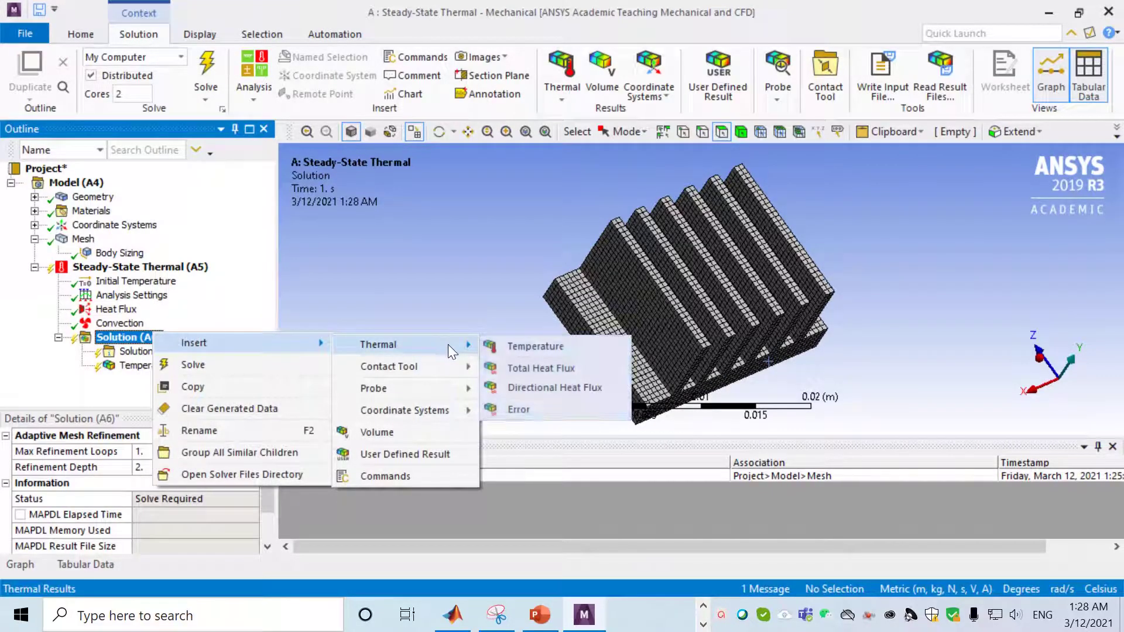
left_click(546, 367)
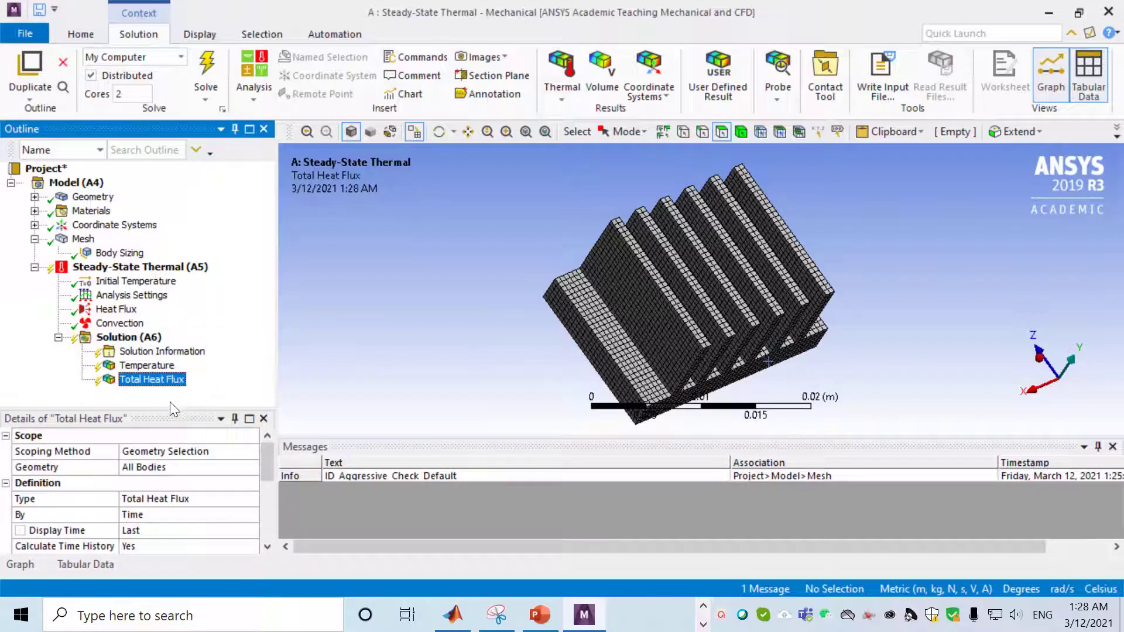
Solve the steady-state thermal analysis
left_click(147, 365)
left_click(163, 352)
right_click(129, 337)
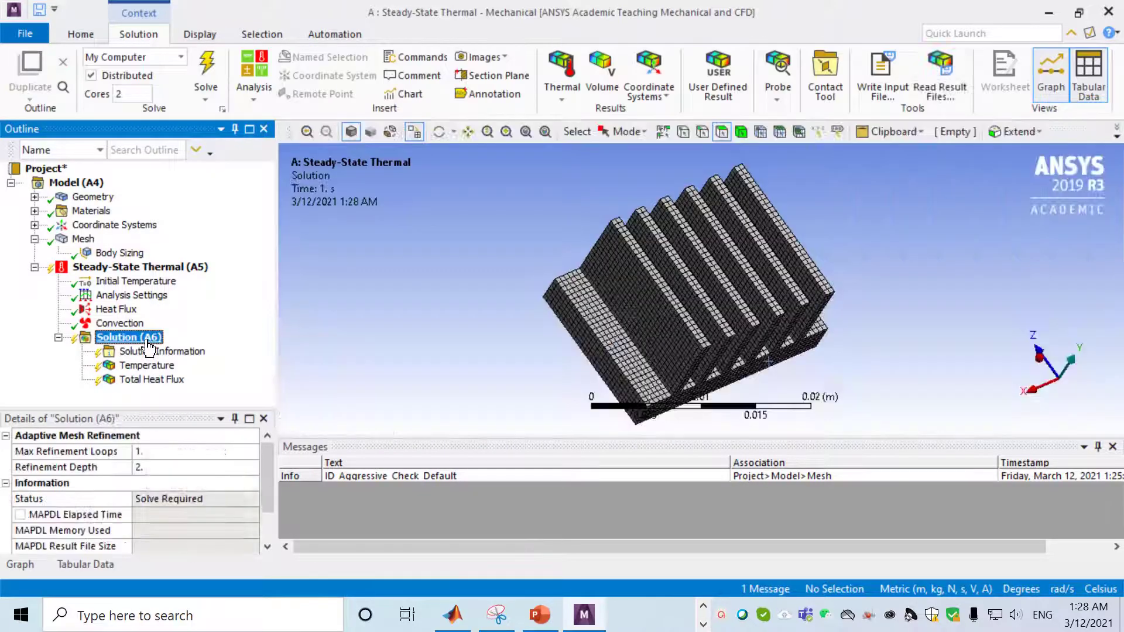
left_click(187, 372)
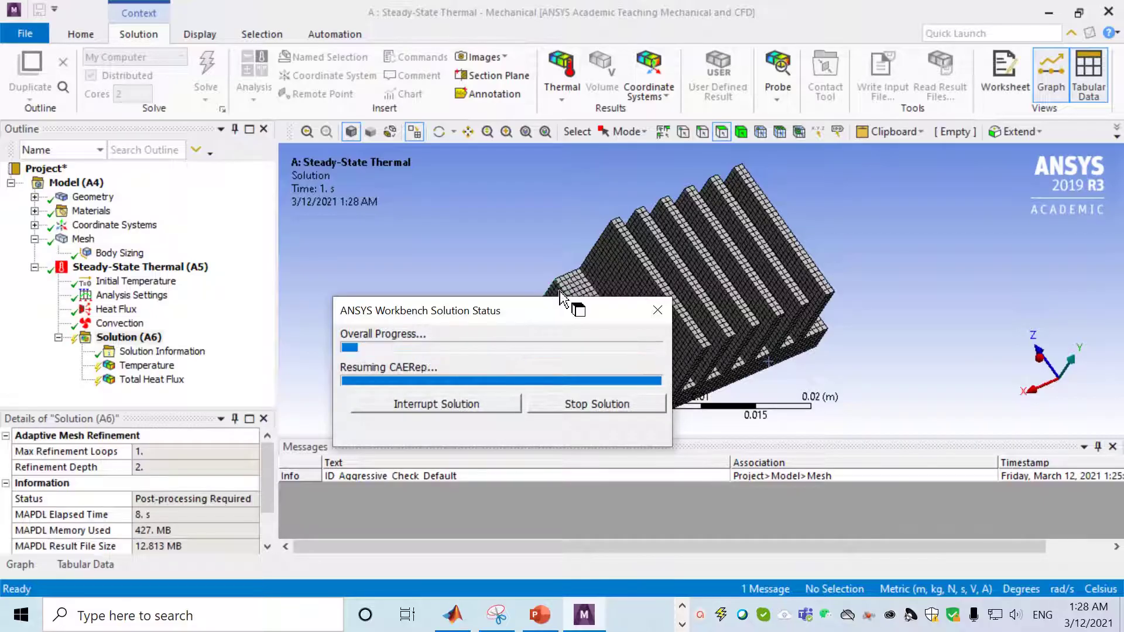
Examine the temperature distribution on the heat sink's fins and base from several angles
left_click(145, 366)
middle_click_drag(495, 326, 409, 281)
middle_click_drag(508, 303, 863, 386)
middle_click_drag(582, 310, 577, 271)
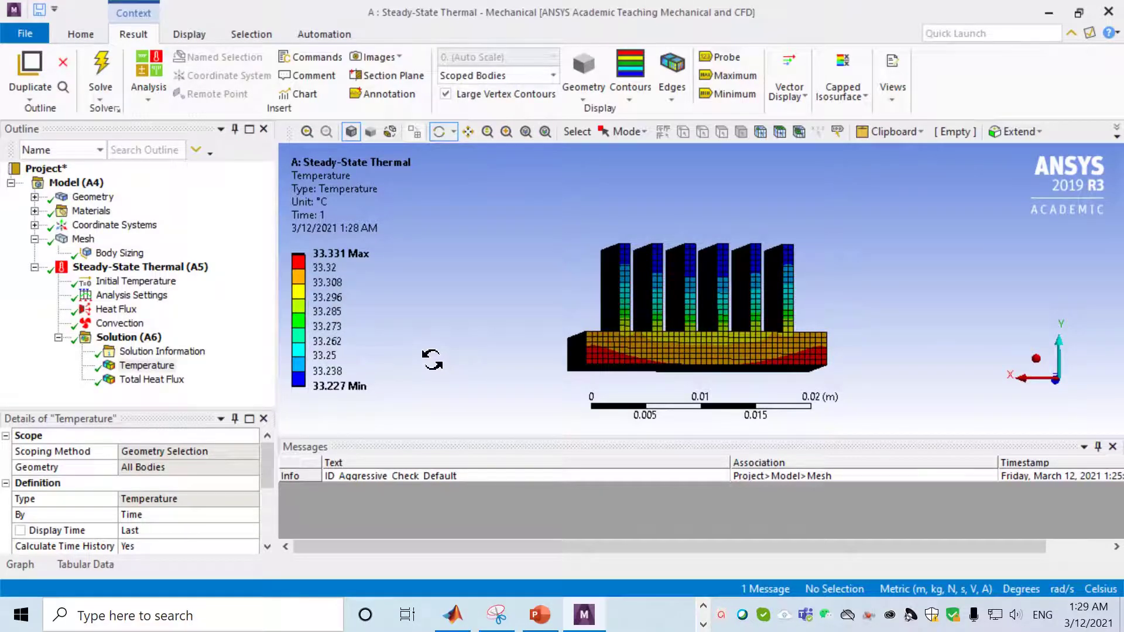
Display the Total Heat Flux result as vectors and inspect the flow through the base and fins
left_click(151, 379)
left_click_drag(608, 372, 632, 363)
left_click(795, 92)
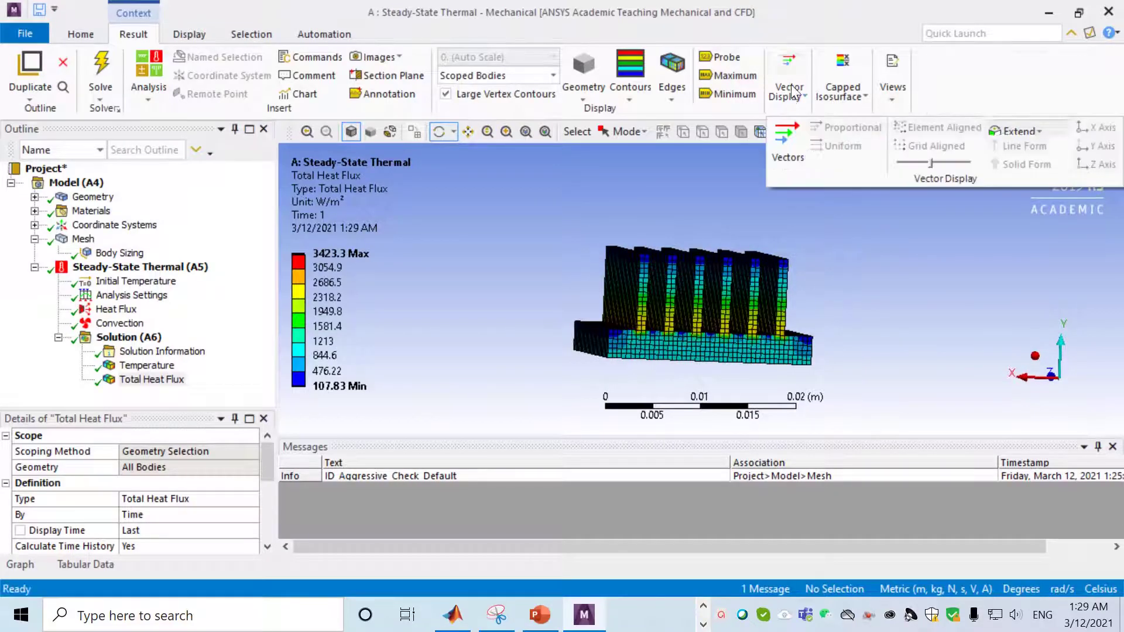
left_click(784, 132)
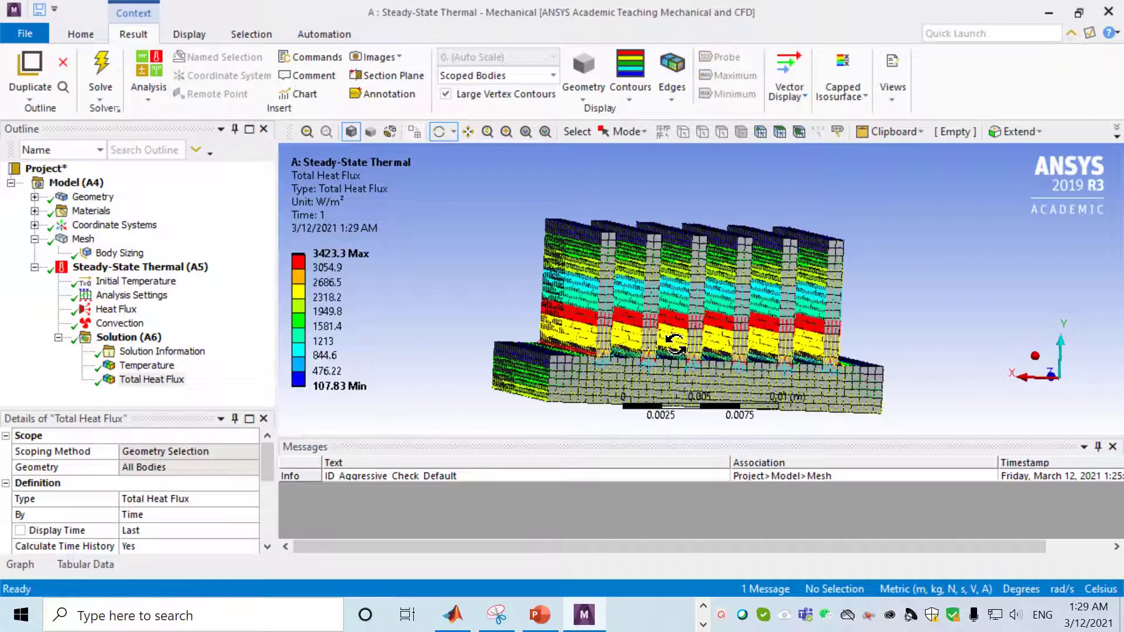
left_click_drag(621, 380, 571, 375)
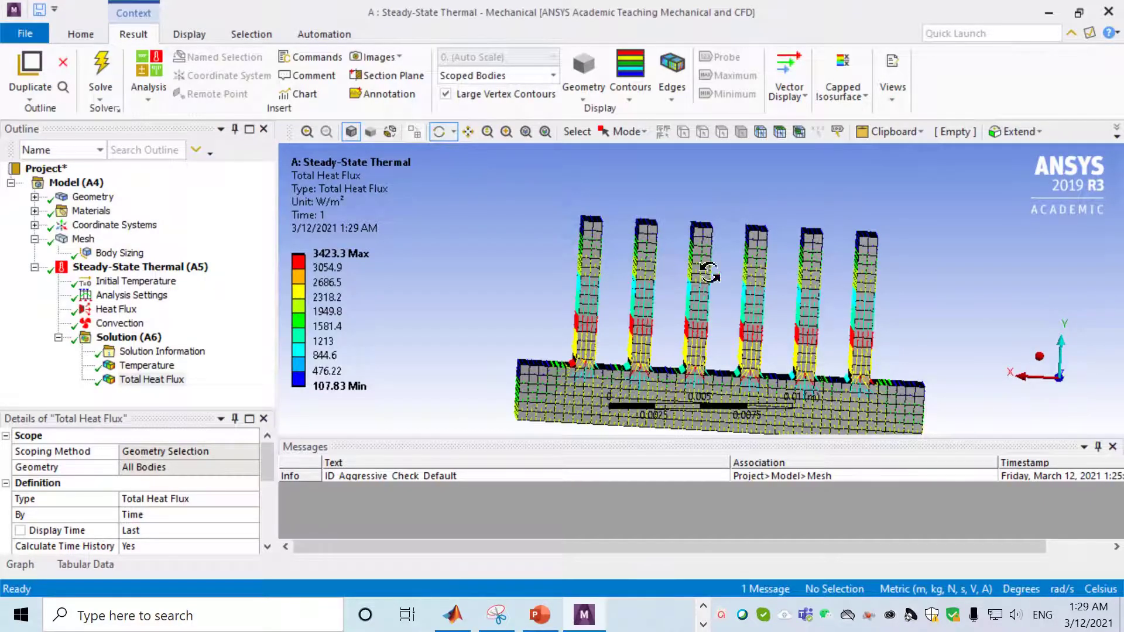
left_click_drag(455, 346, 514, 316)
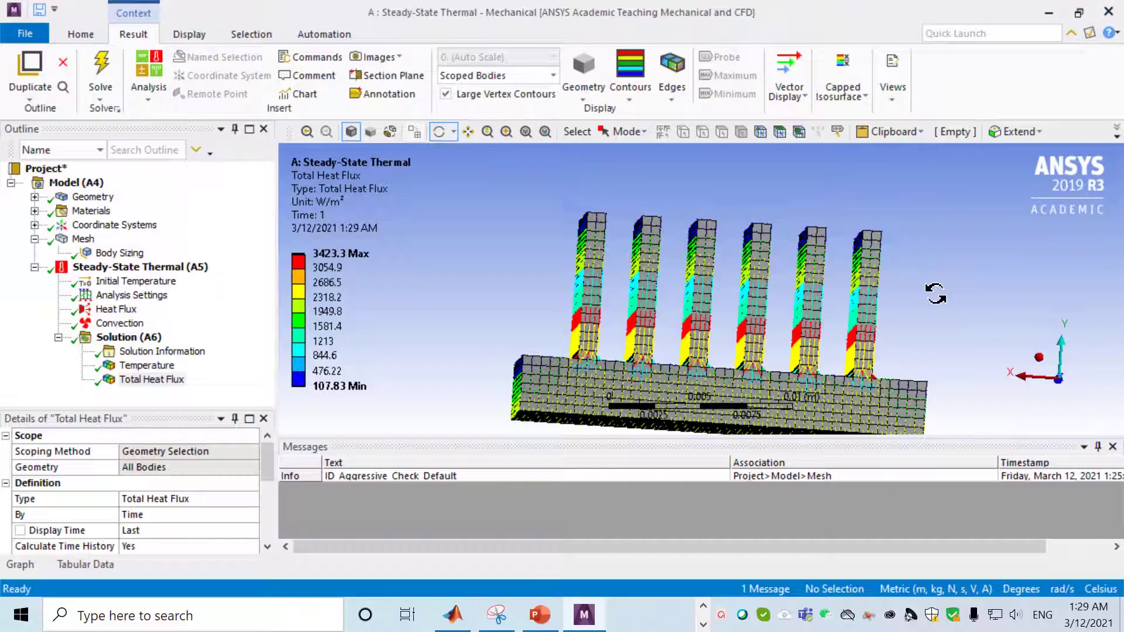
Return to the Temperature result and compare the temperatures along the fins with those in the base
left_click(150, 366)
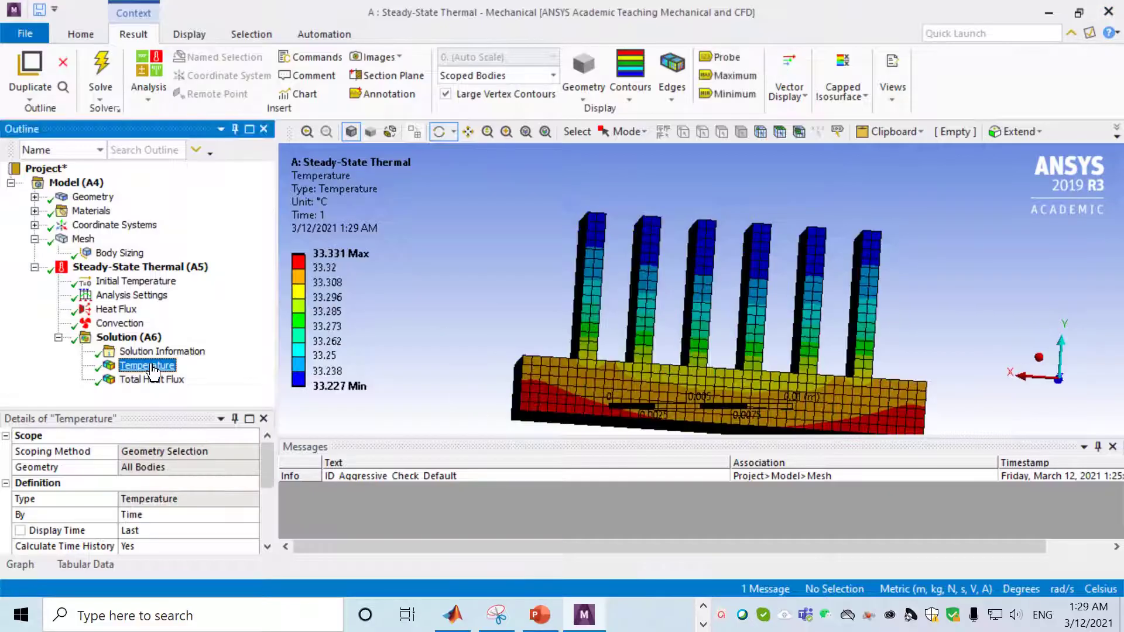
left_click_drag(566, 315, 547, 298)
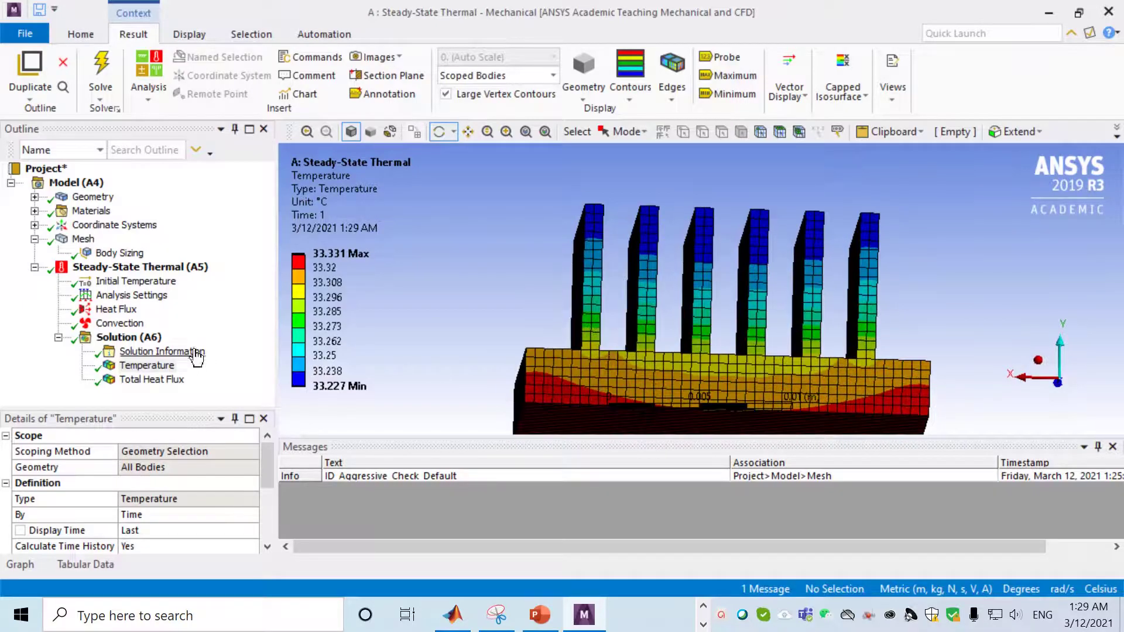
left_click_drag(641, 310, 661, 334)
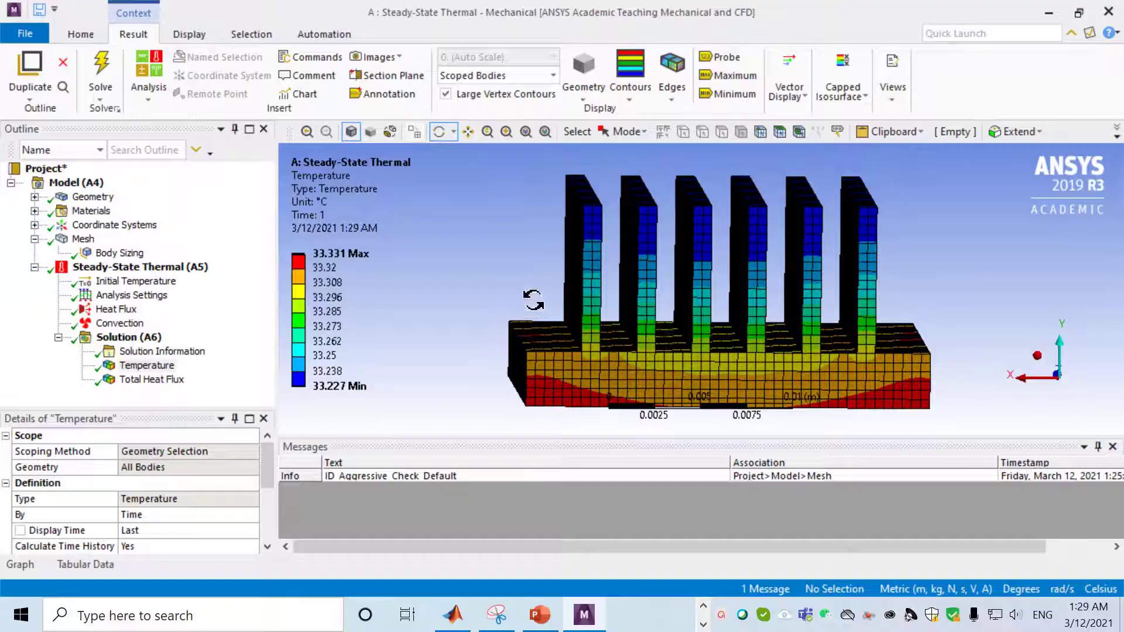
Close Mechanical and, in Workbench, add a Transient Thermal system linked to the Steady-State Thermal system's Solution
left_click(1112, 12)
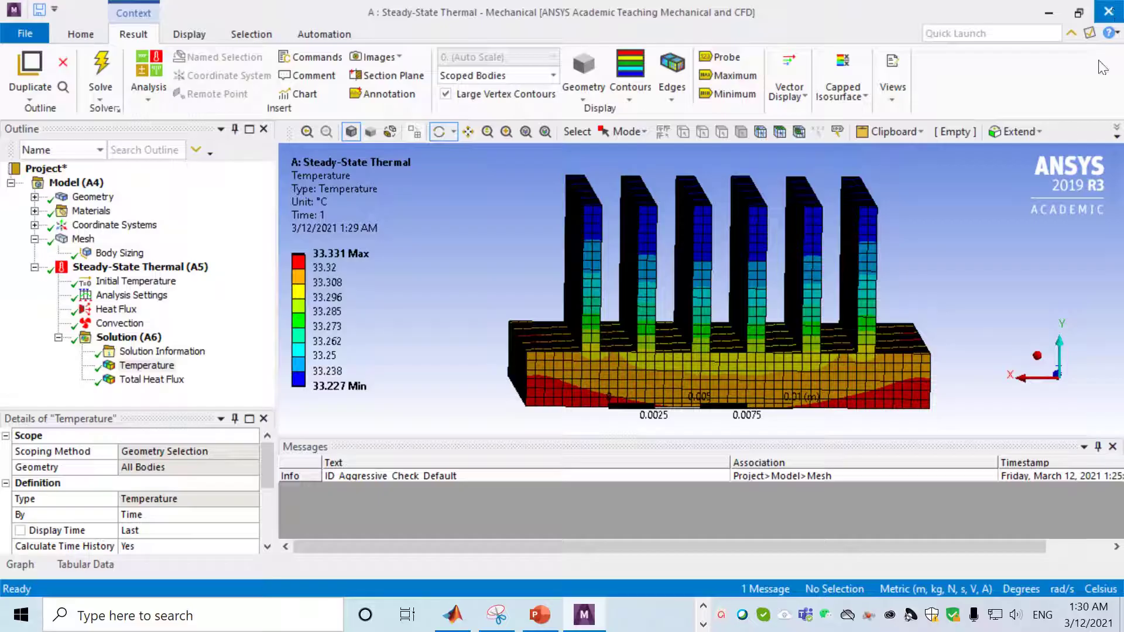
left_click(1112, 17)
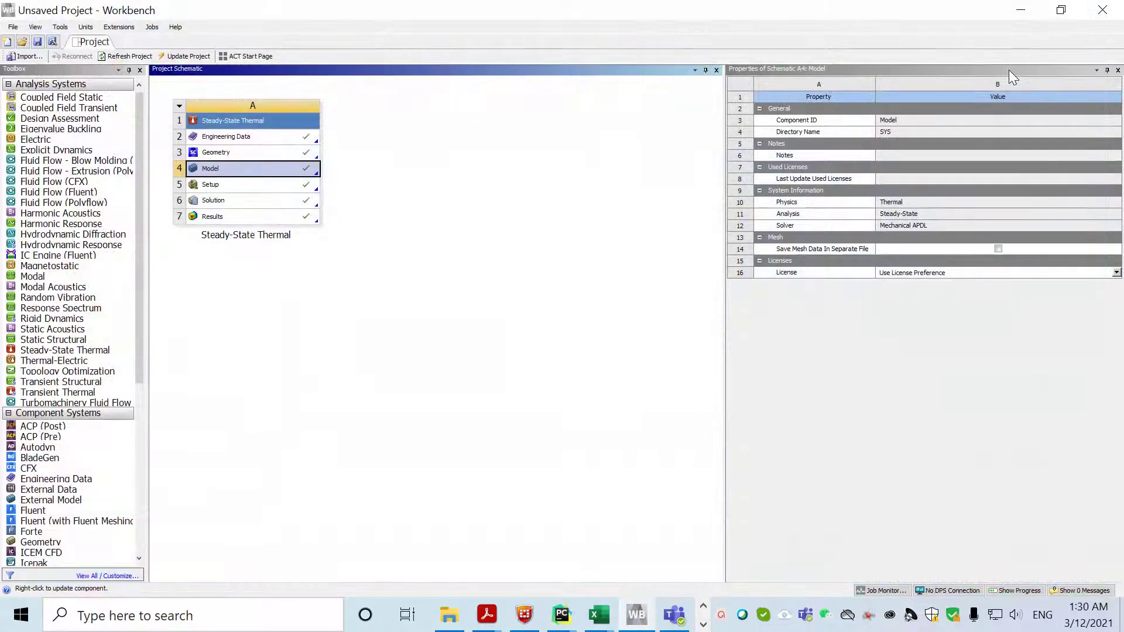
mouse_move(134, 355)
left_mouse_down()
mouse_move(135, 375)
mouse_move(134, 339)
left_mouse_up()
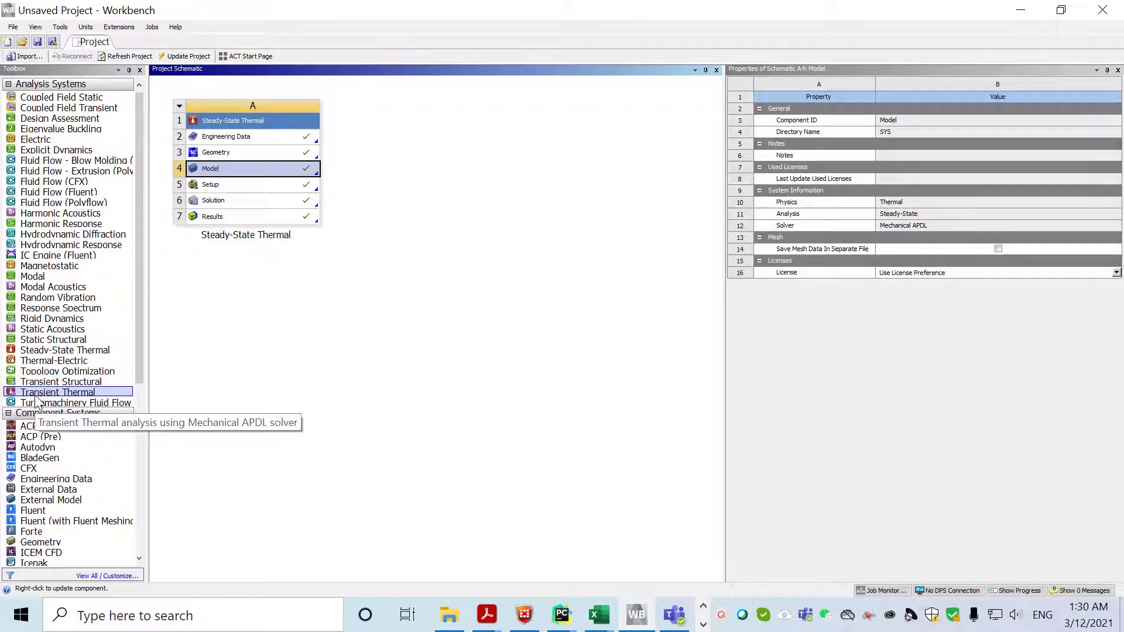
left_click_drag(38, 398, 238, 205)
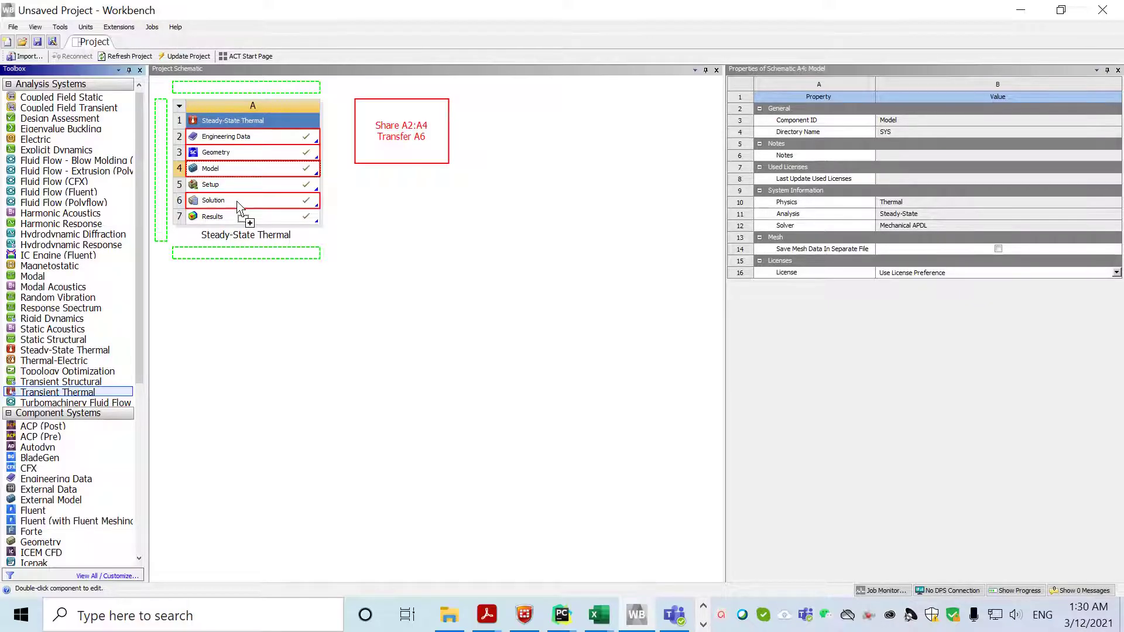
left_click_drag(238, 206, 239, 206)
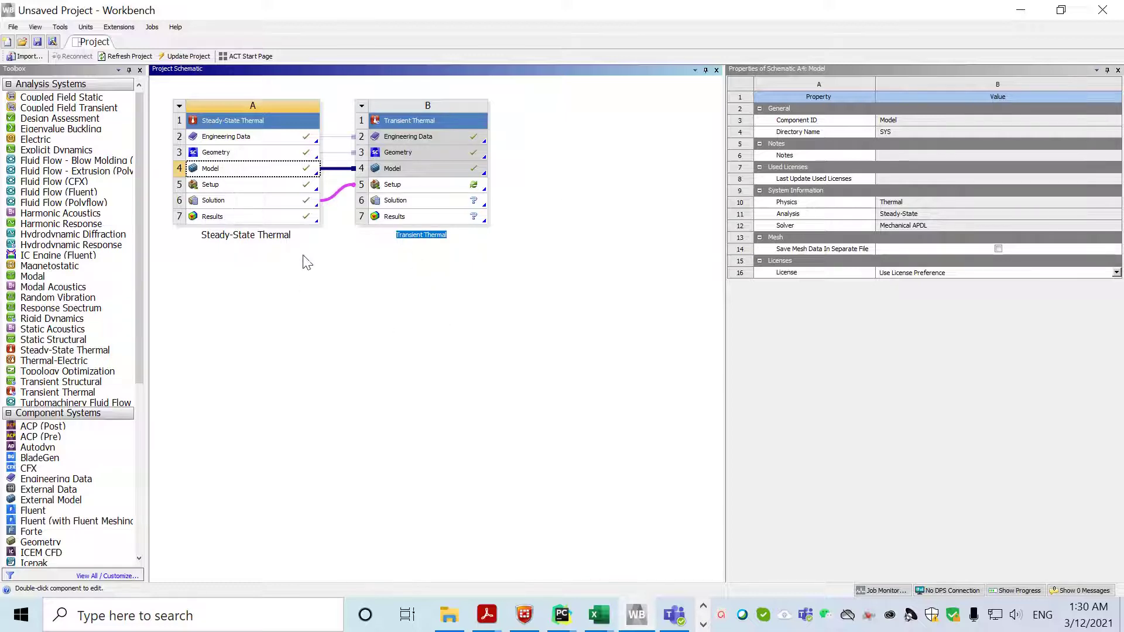
Open the Steady-State Thermal system's Engineering Data and select the Aluminum material
left_click(238, 137)
double_click(238, 136)
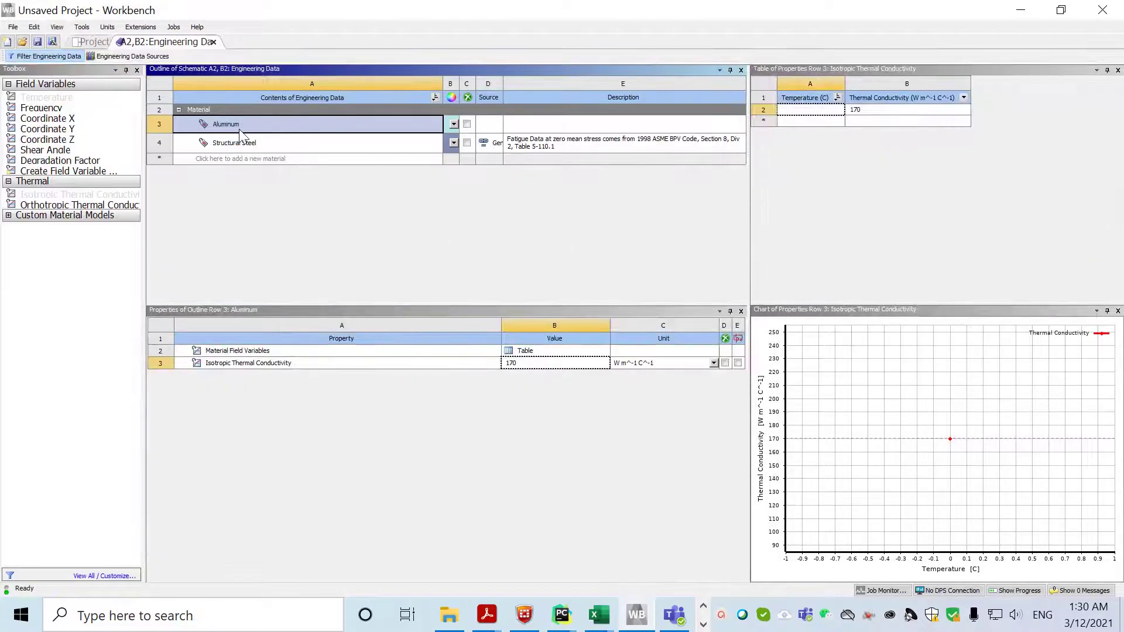
double_click(232, 125)
left_click(278, 232)
left_click(231, 143)
left_click(229, 126)
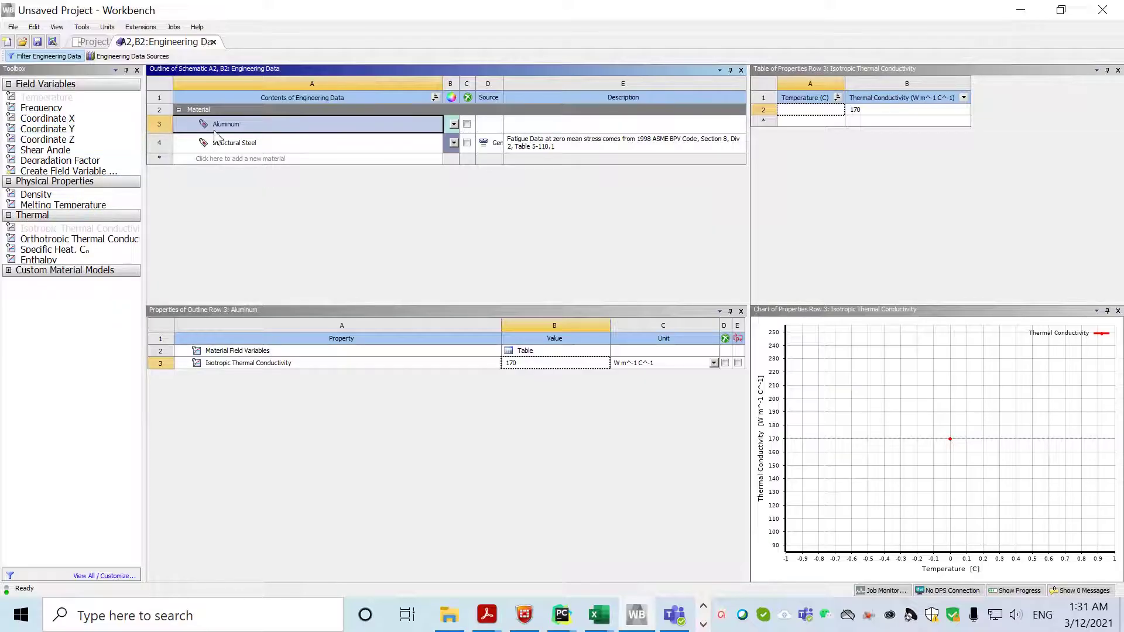
Add the Density property to Aluminum and set it to 2800 kg/m³
left_click(37, 197)
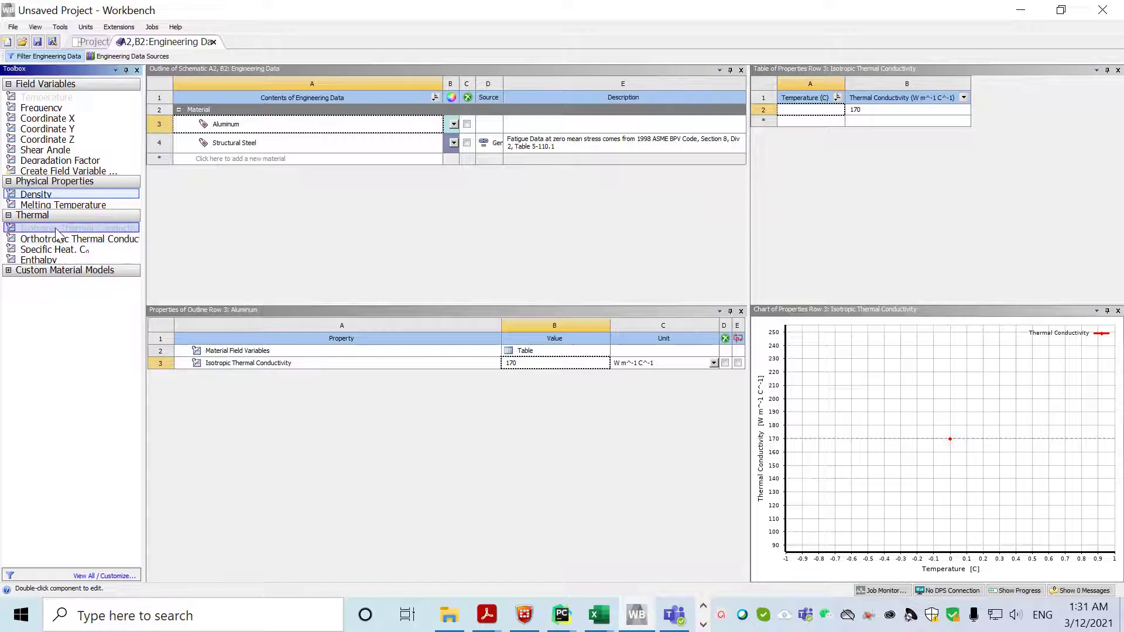
double_click(36, 196)
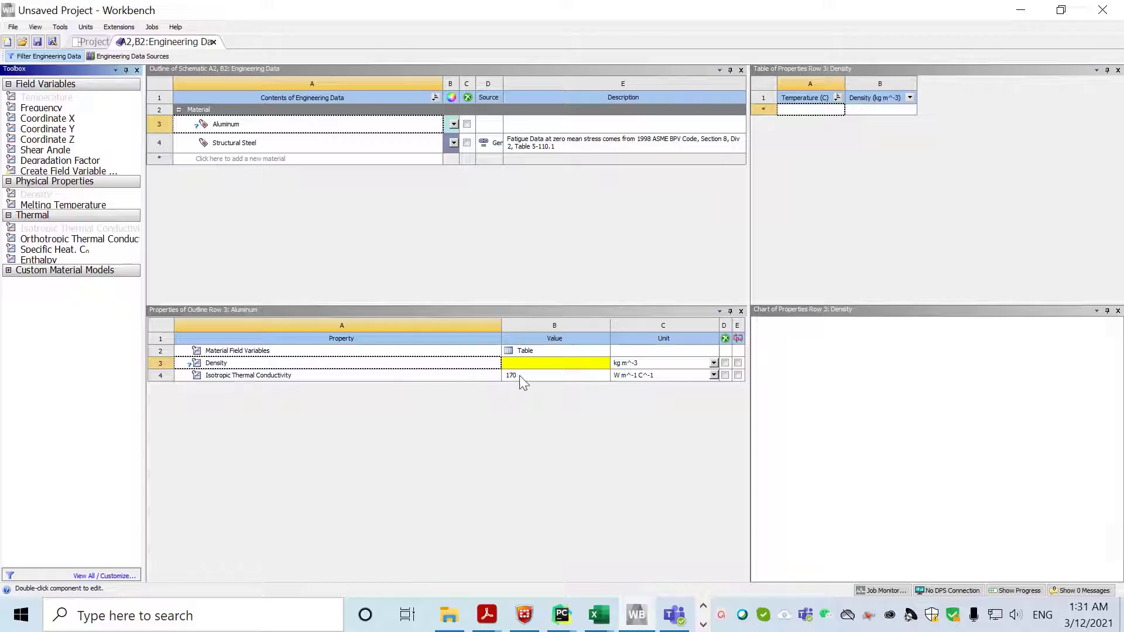
left_click(531, 364)
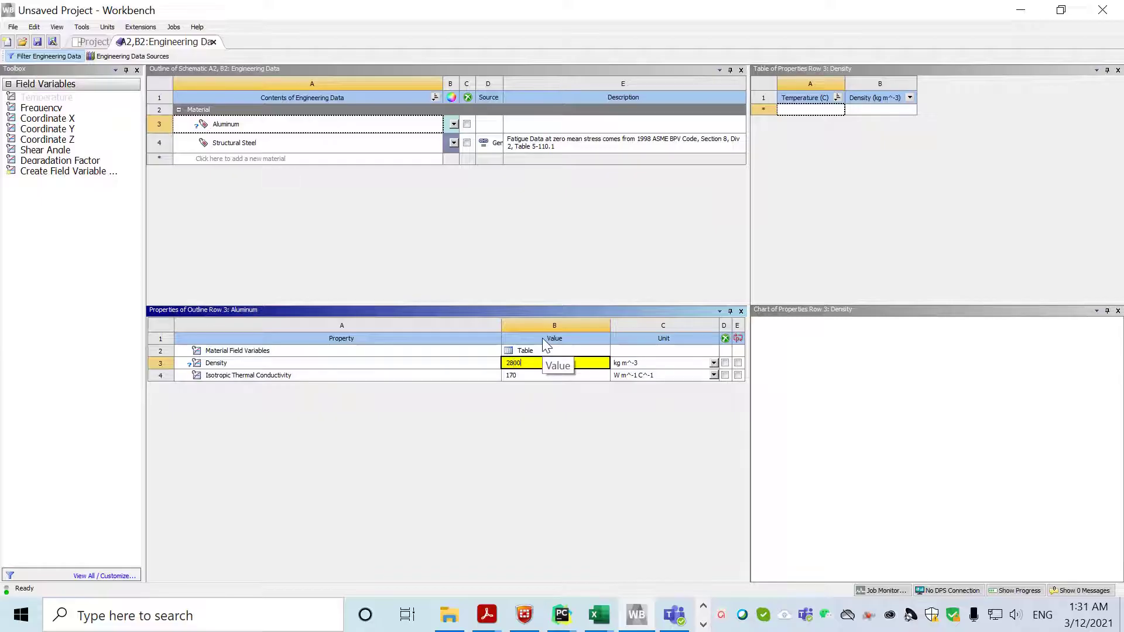
key("Return")
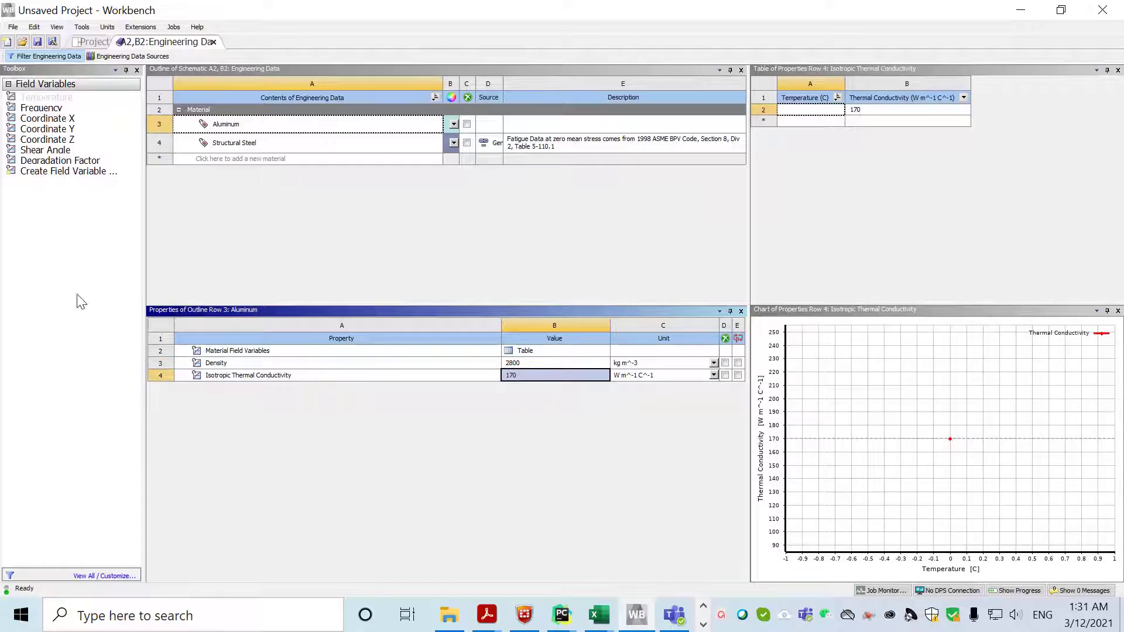
Add the Specific Heat, Cp property to Aluminum and set it to 870 J/kg·°C
left_click(223, 124)
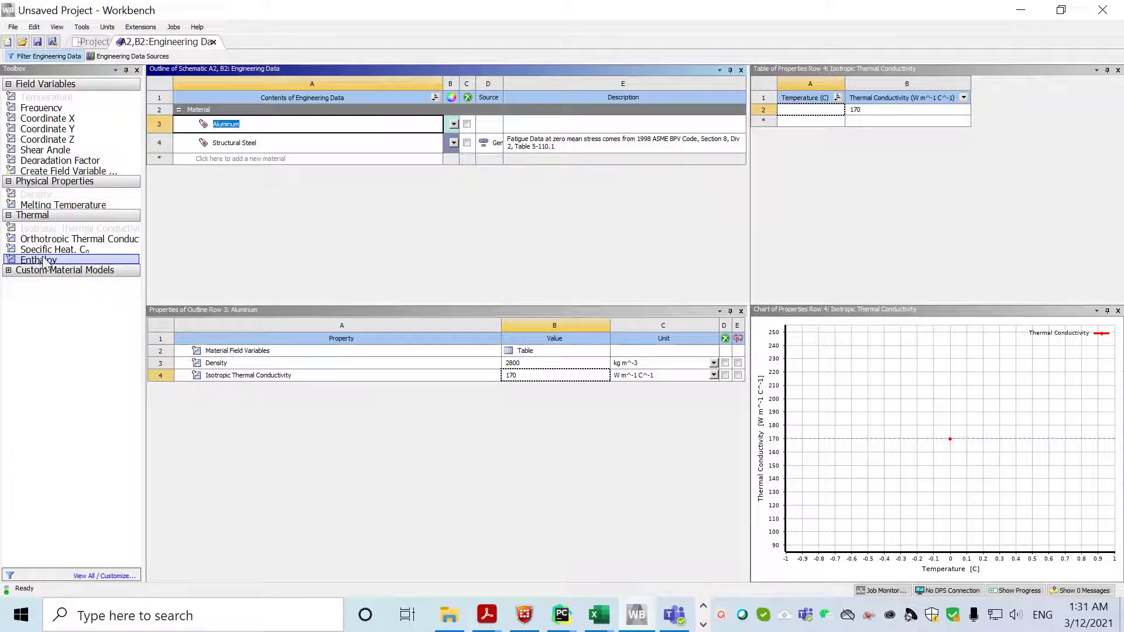
left_click(60, 249)
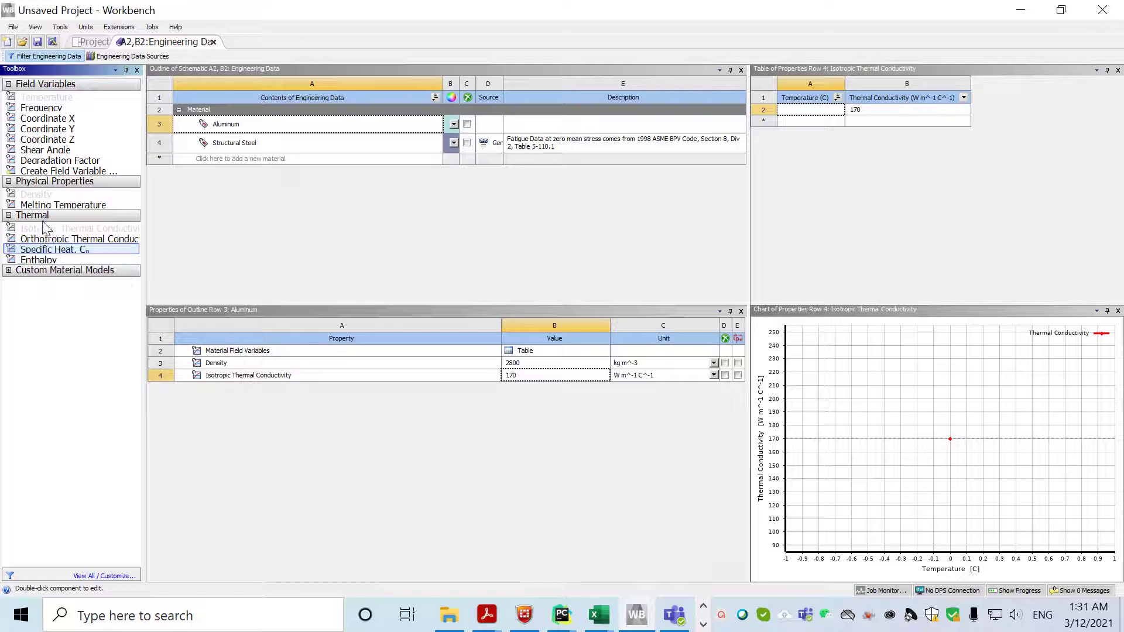
double_click(56, 250)
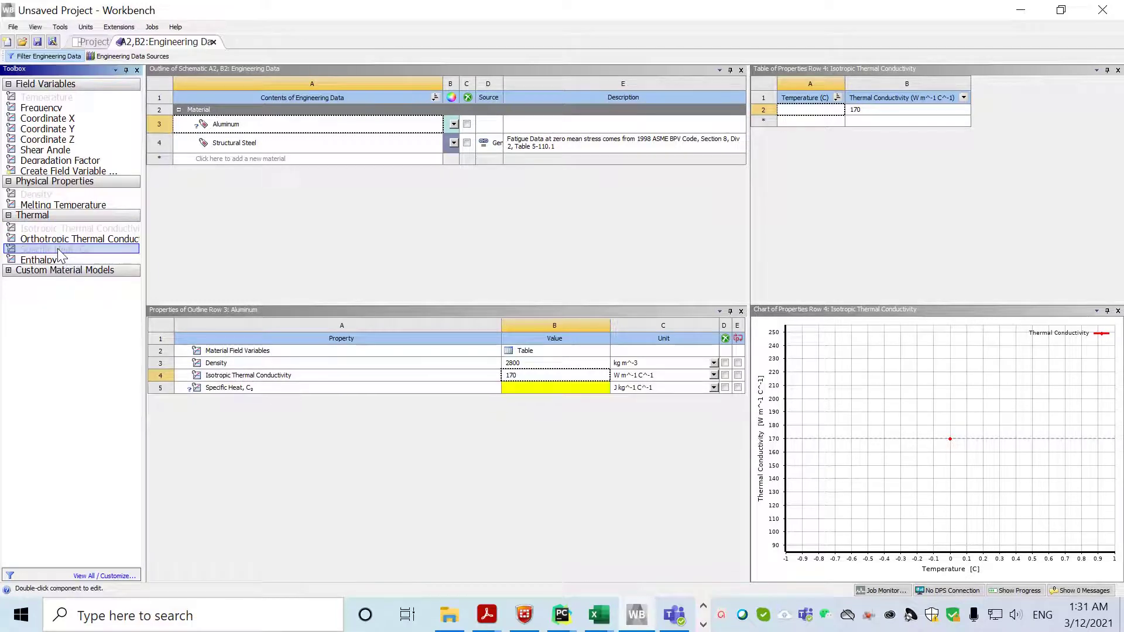
left_click(522, 386)
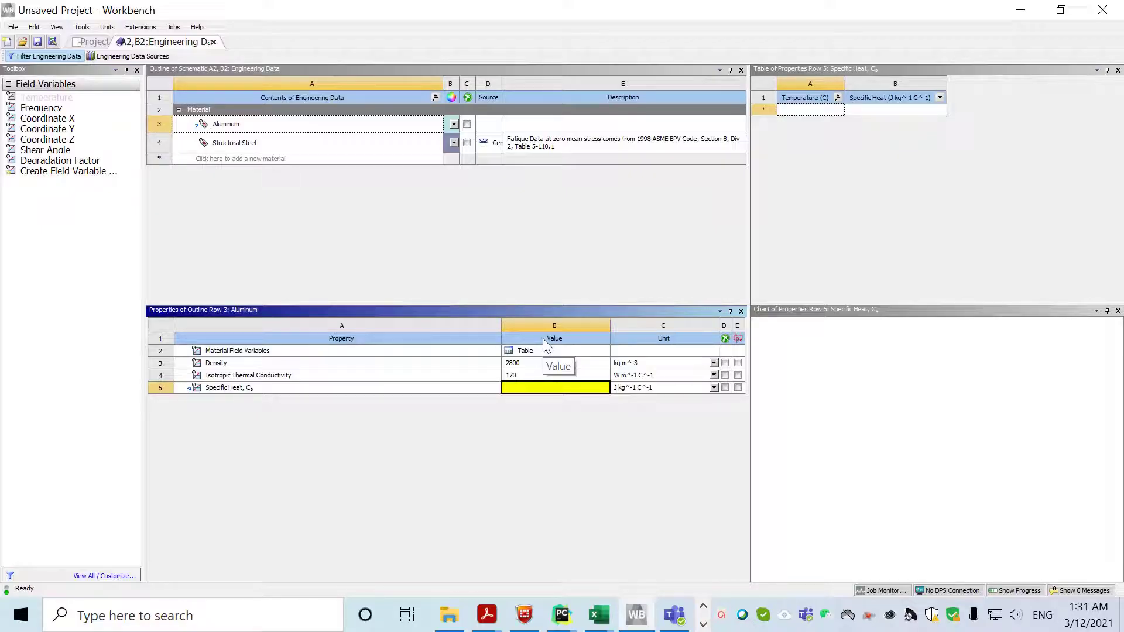
type("870")
key("Return")
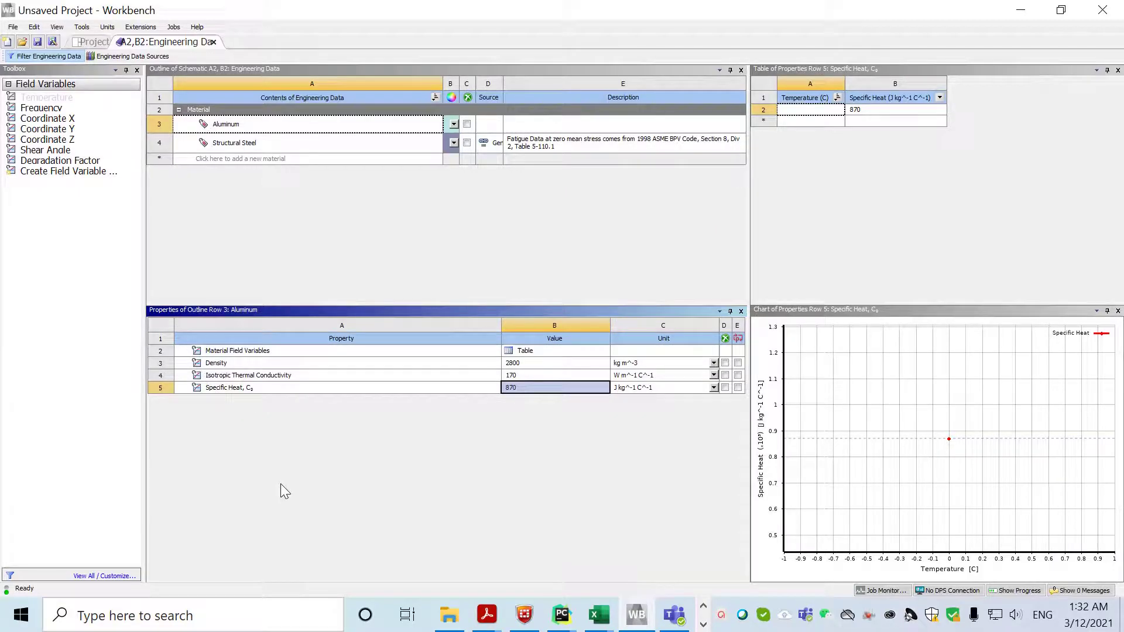
Close Engineering Data and open the Transient Thermal system's Setup in Mechanical, accepting the re-read of the upstream data
left_click(213, 43)
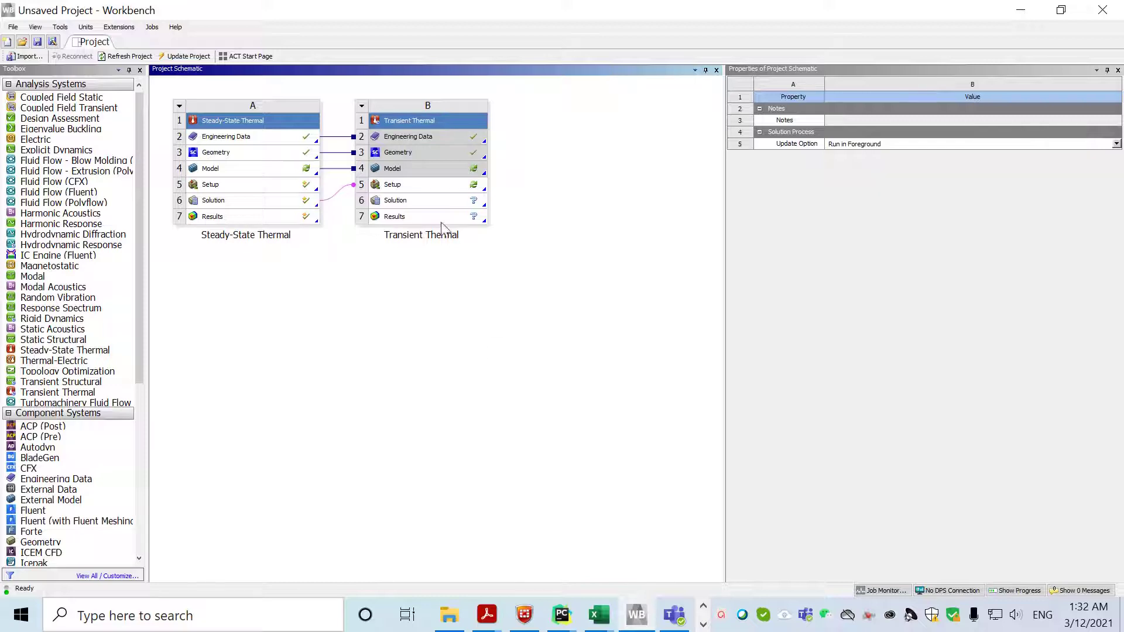
left_click(437, 184)
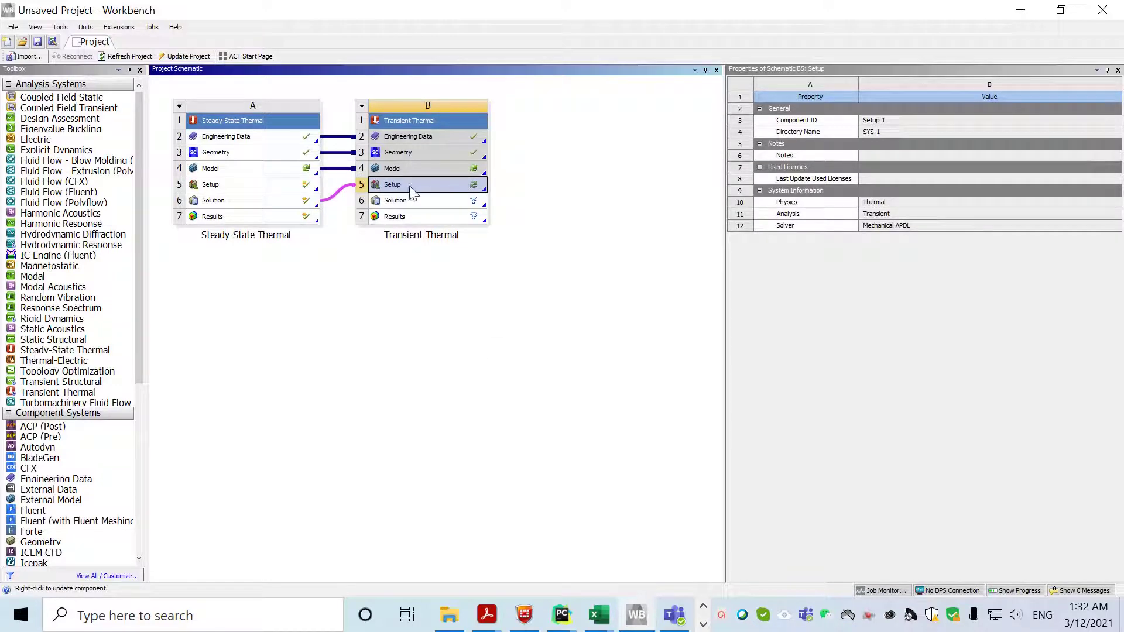
double_click(413, 191)
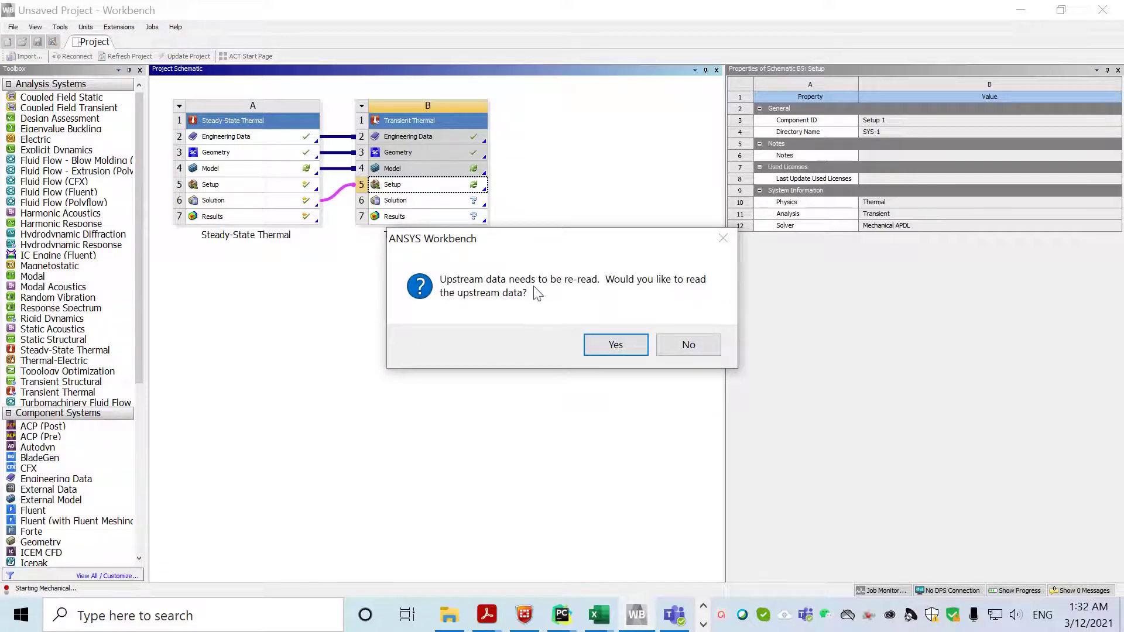
left_click(611, 350)
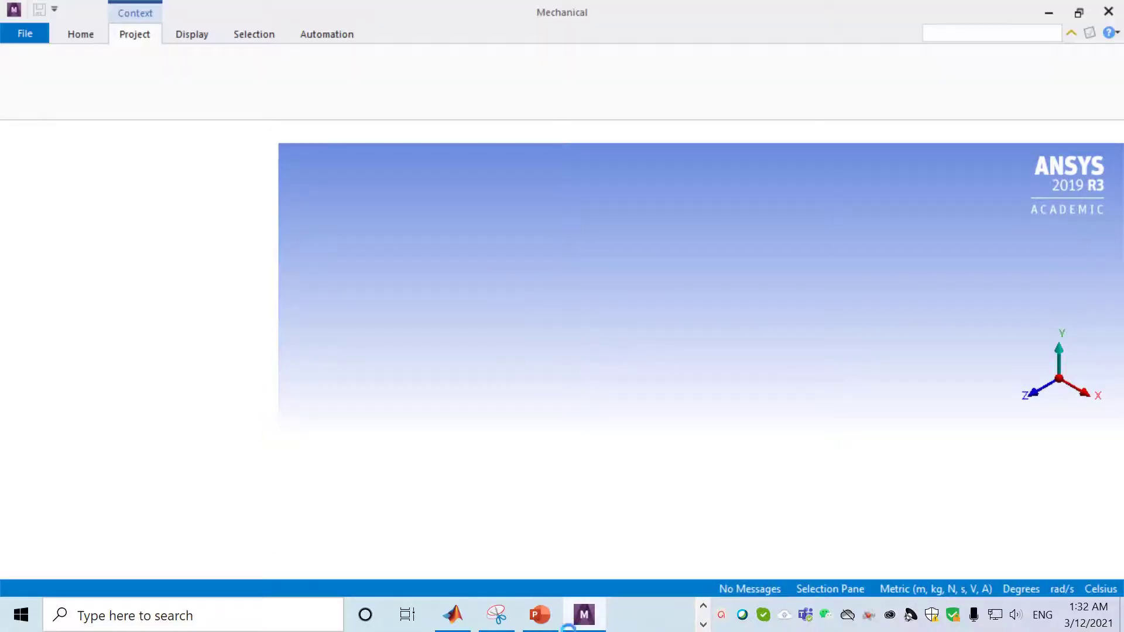
Switch to the PowerPoint case study, examine the transient thermal analysis slide's boundary conditions and heat flux, and return to Mechanical
left_click(549, 619)
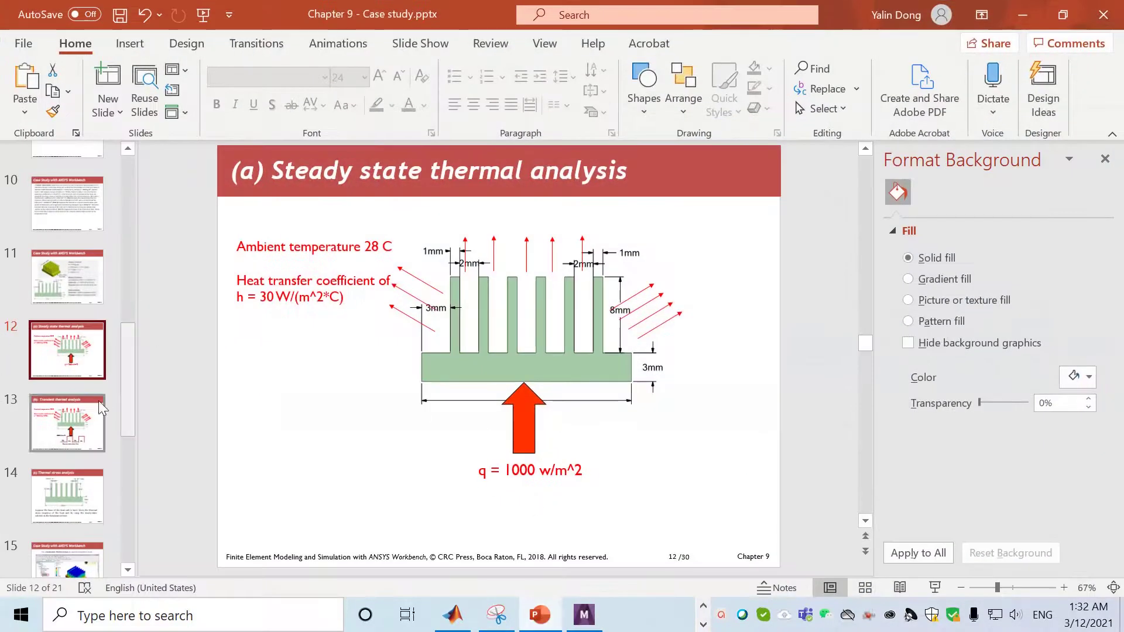
left_click(43, 435)
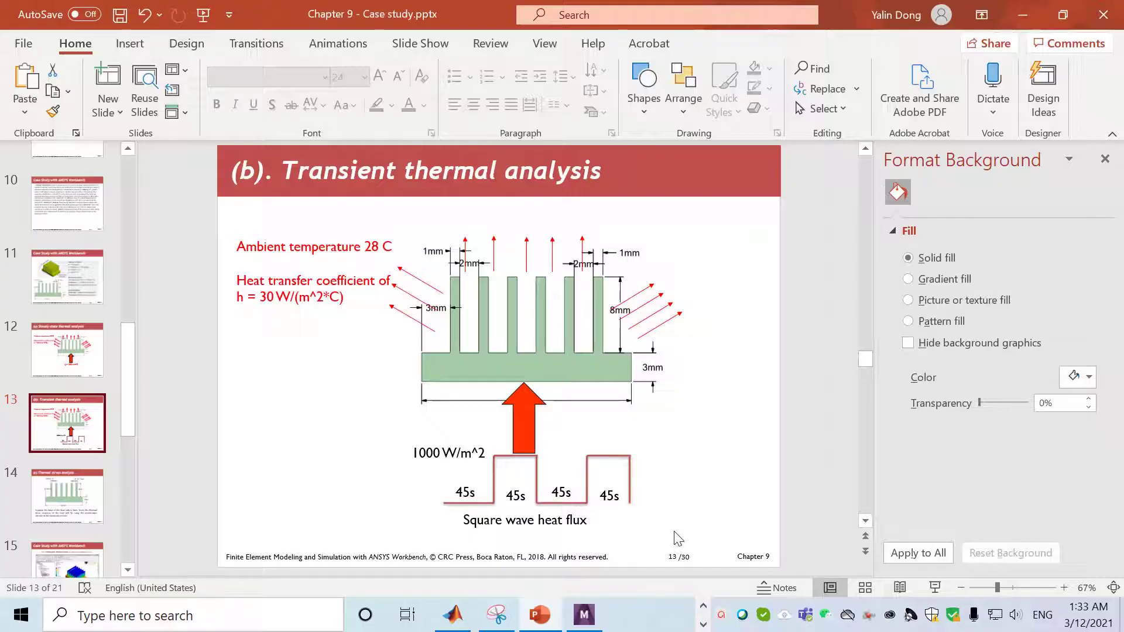
key("alt+Tab")
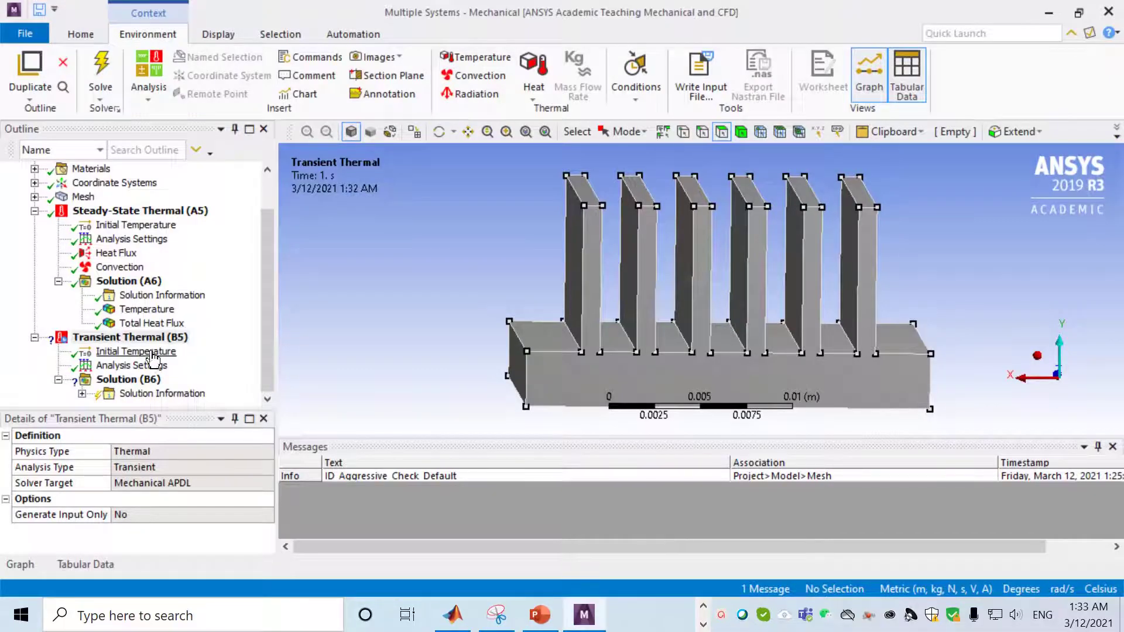
Examine the Initial Temperature and Analysis Settings of the Transient Thermal analysis
left_click_drag(265, 312, 254, 352)
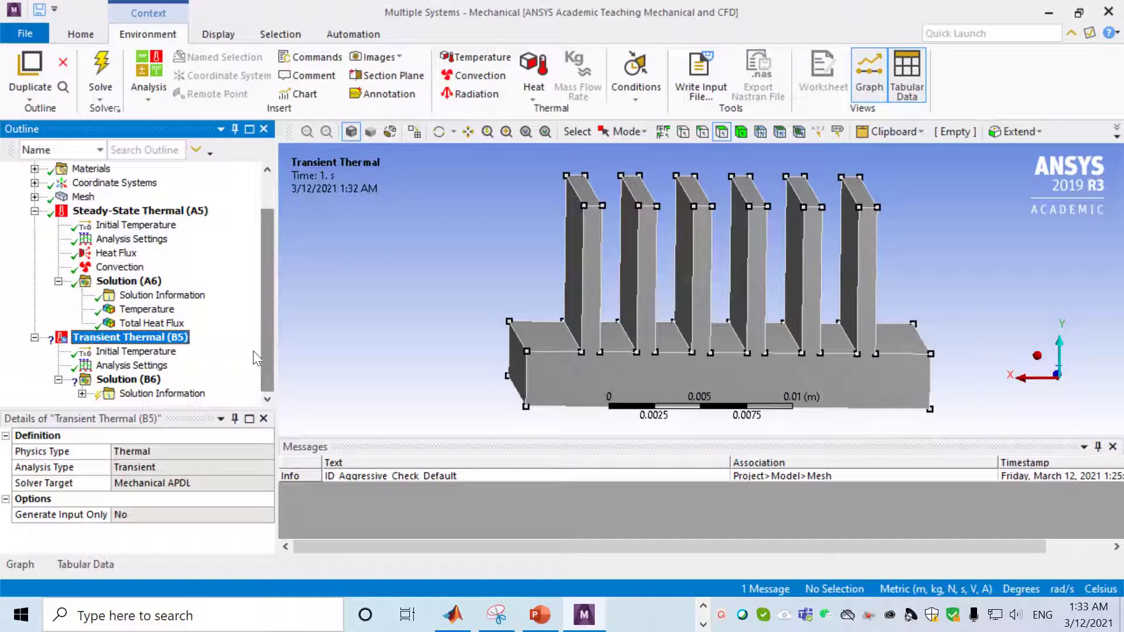
left_click(146, 351)
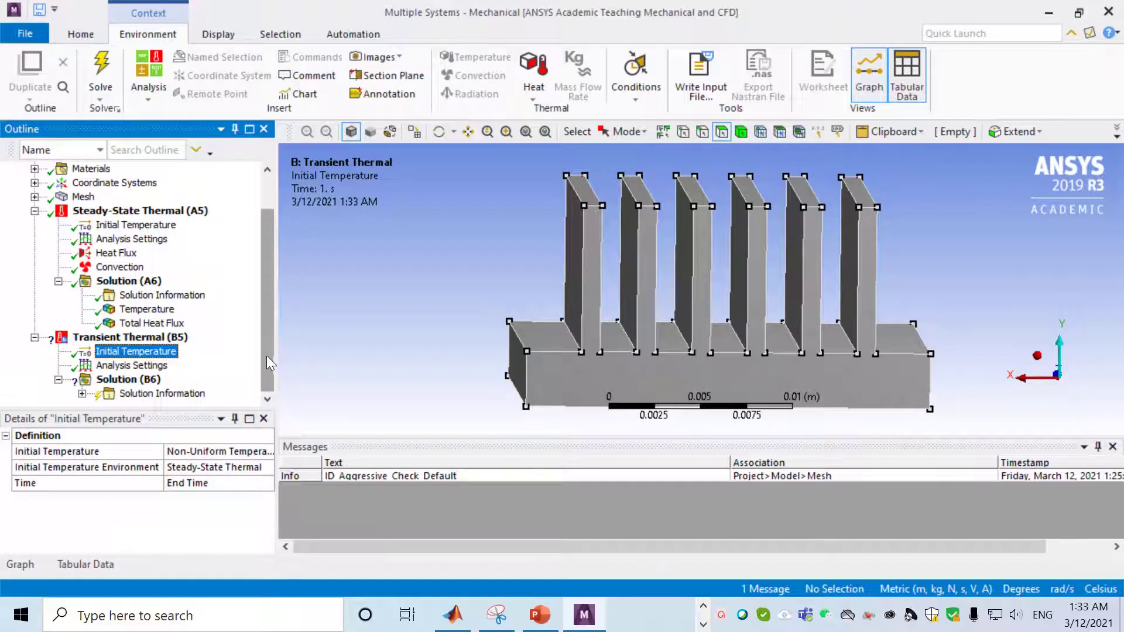
left_click(143, 367)
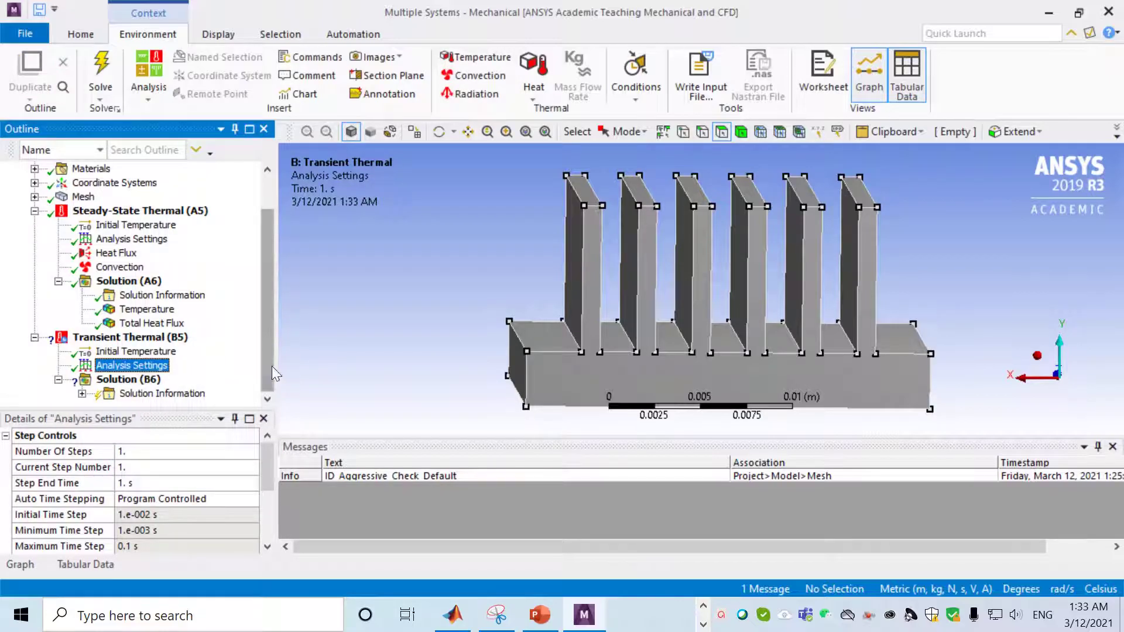
Insert a Convection load into the Transient Thermal (B5) analysis
left_click(159, 339)
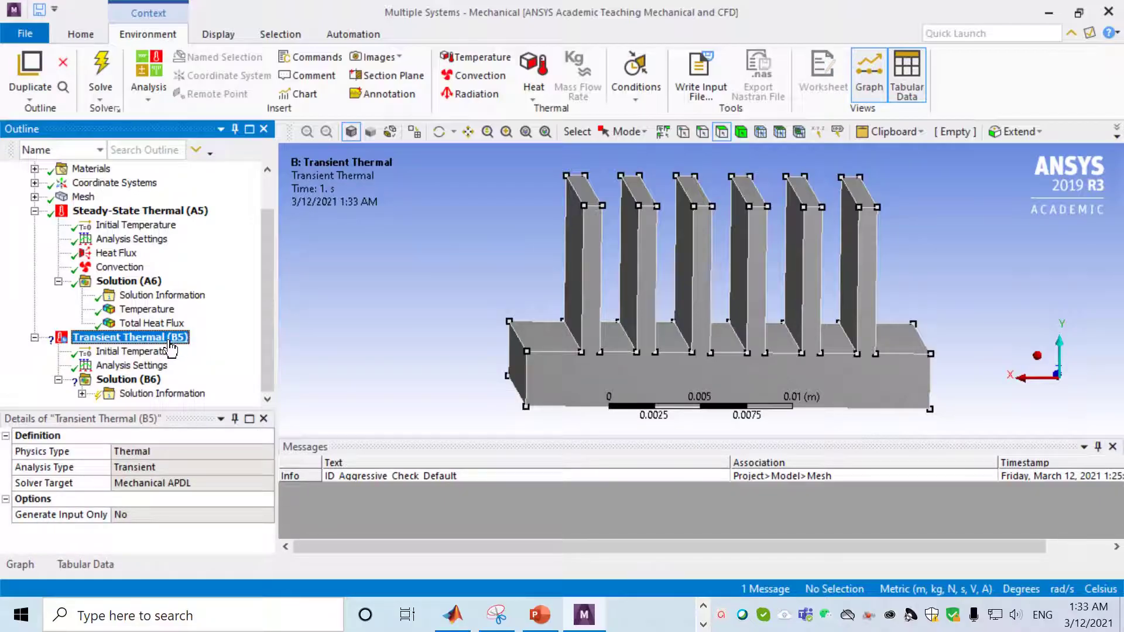
right_click(170, 345)
mouse_move(232, 356)
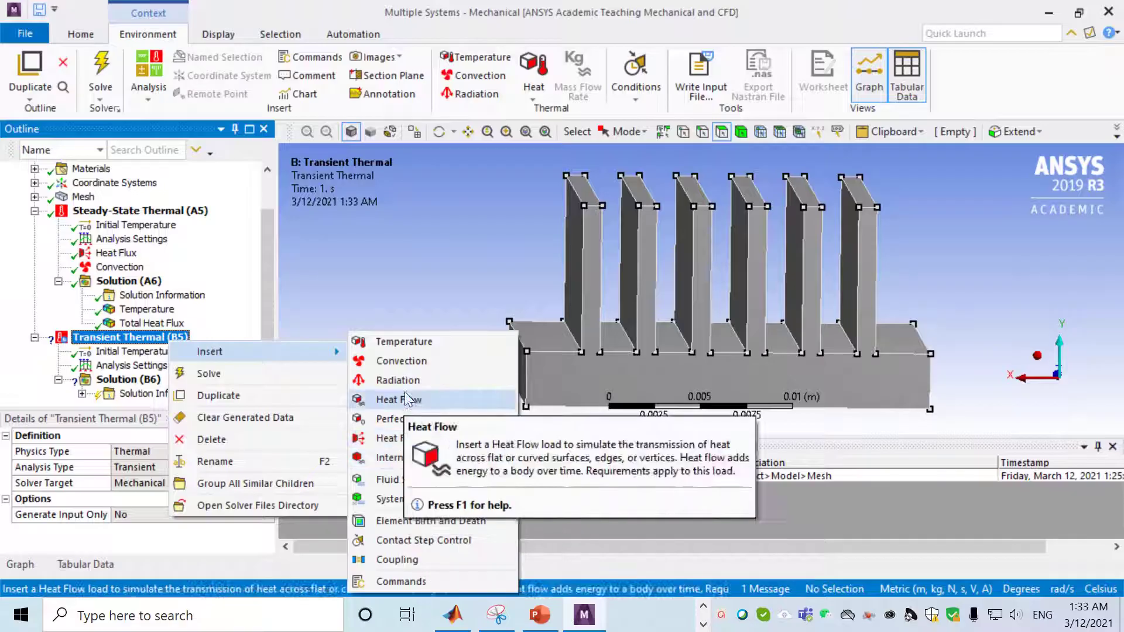
left_click(412, 362)
left_click(117, 366)
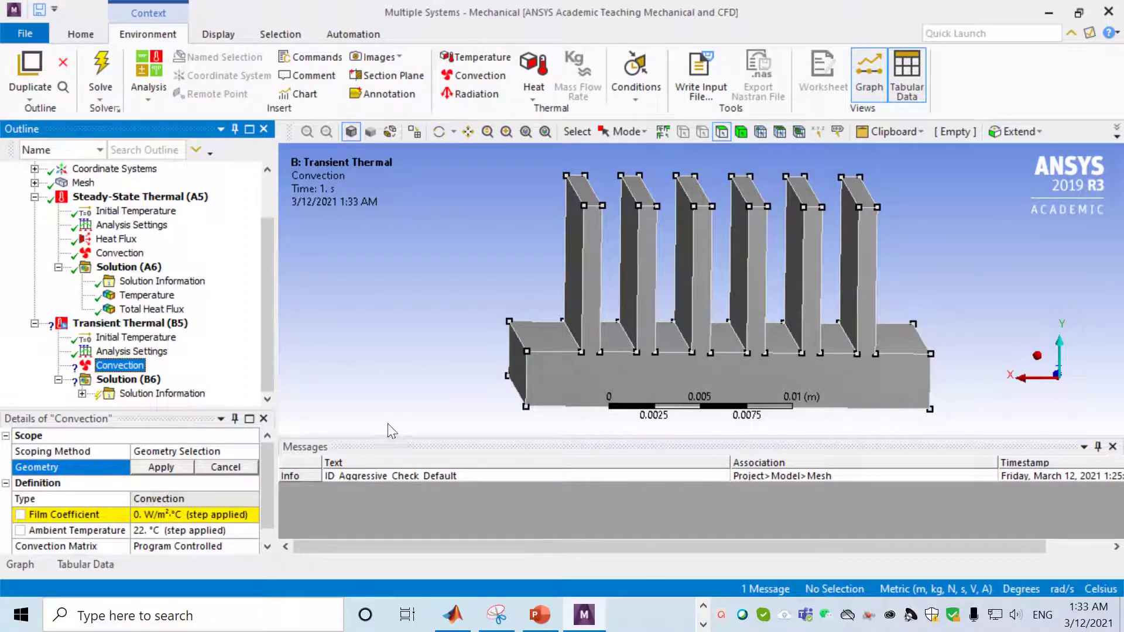
For the convection scope, select the base's near end, the front face, the near sides of all fins and the base's upper surfaces
middle_click_drag(405, 357, 514, 363)
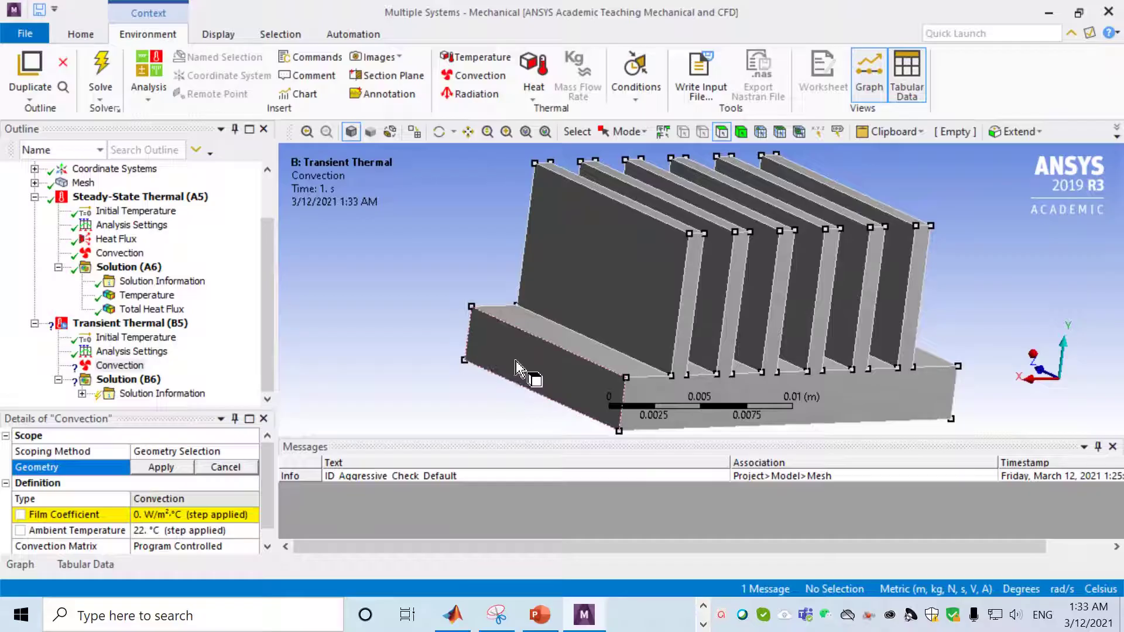
left_click(559, 367)
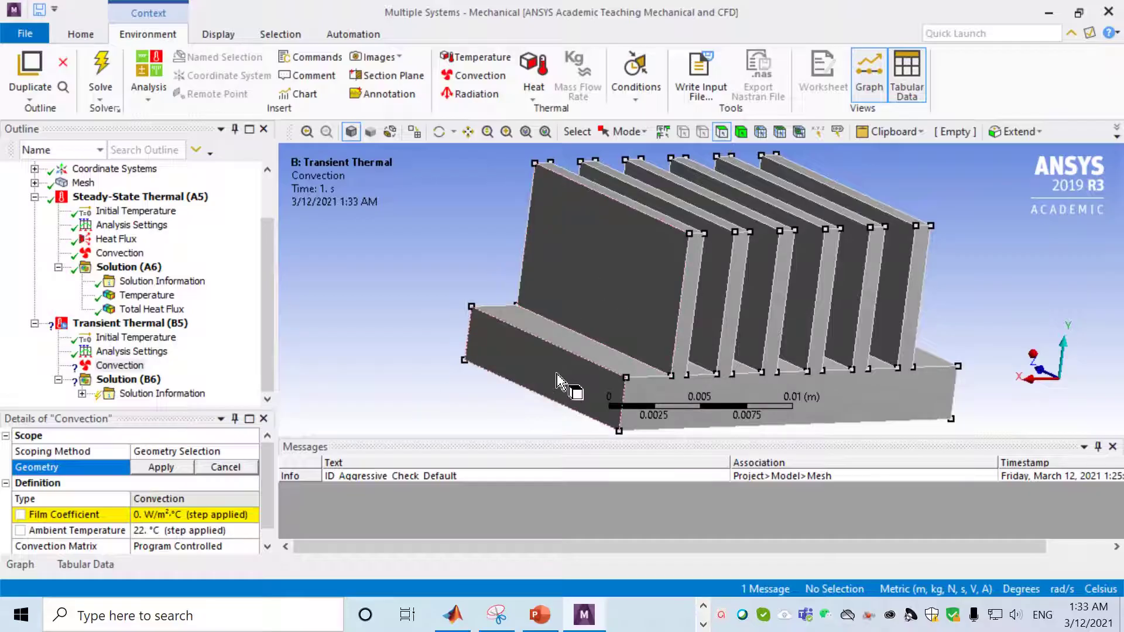
left_click(669, 399, "ctrl")
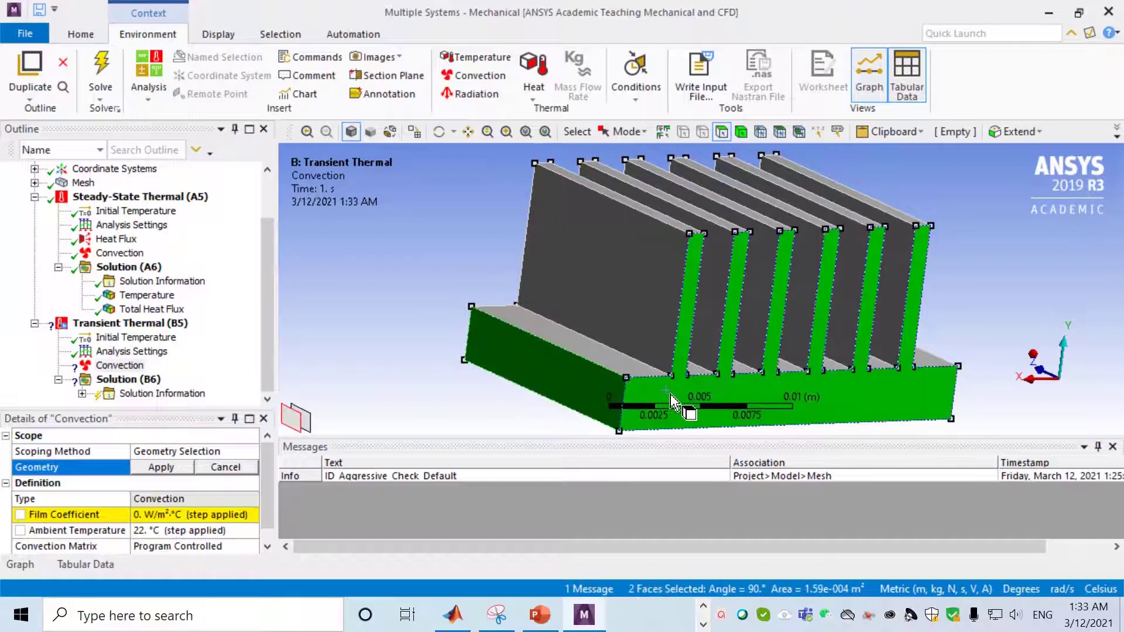
left_click(634, 307, "ctrl")
left_click(607, 357, "ctrl")
left_click(700, 370, "ctrl")
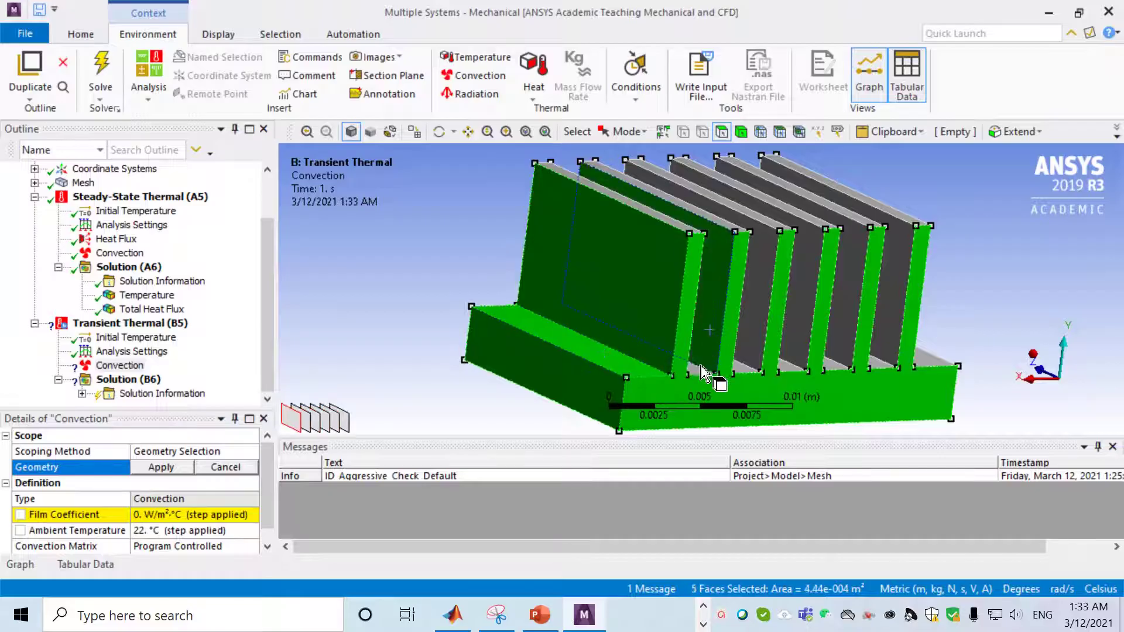
left_click(725, 373, "ctrl")
left_click(760, 375, "ctrl")
left_click(757, 346, "ctrl")
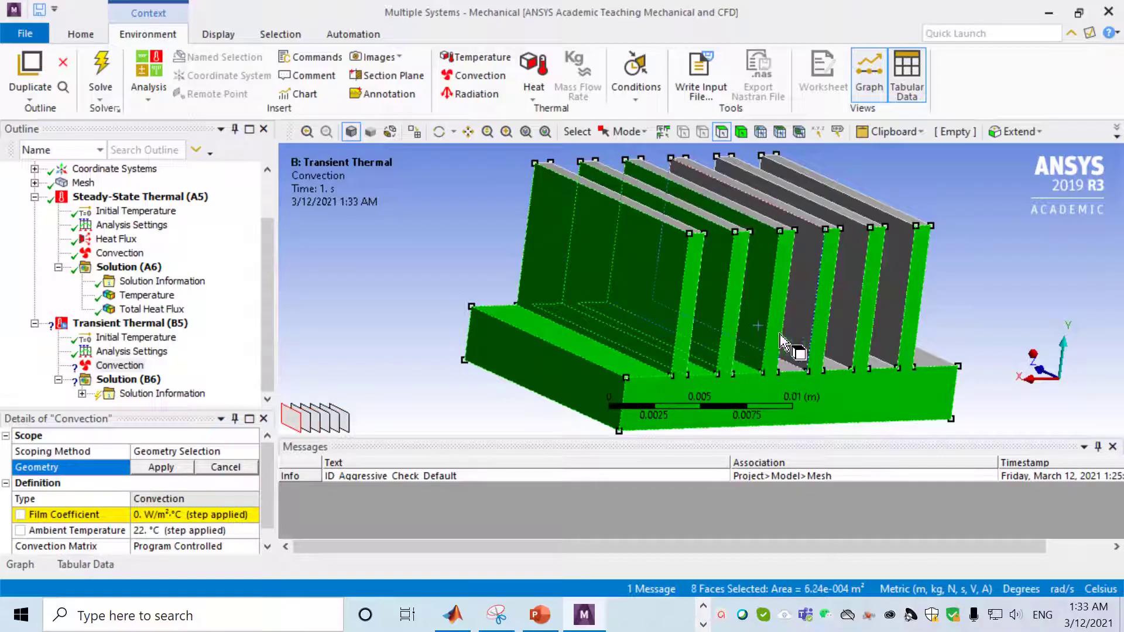
left_click(802, 319, "ctrl")
left_click(793, 372, "ctrl")
left_click(849, 309, "ctrl")
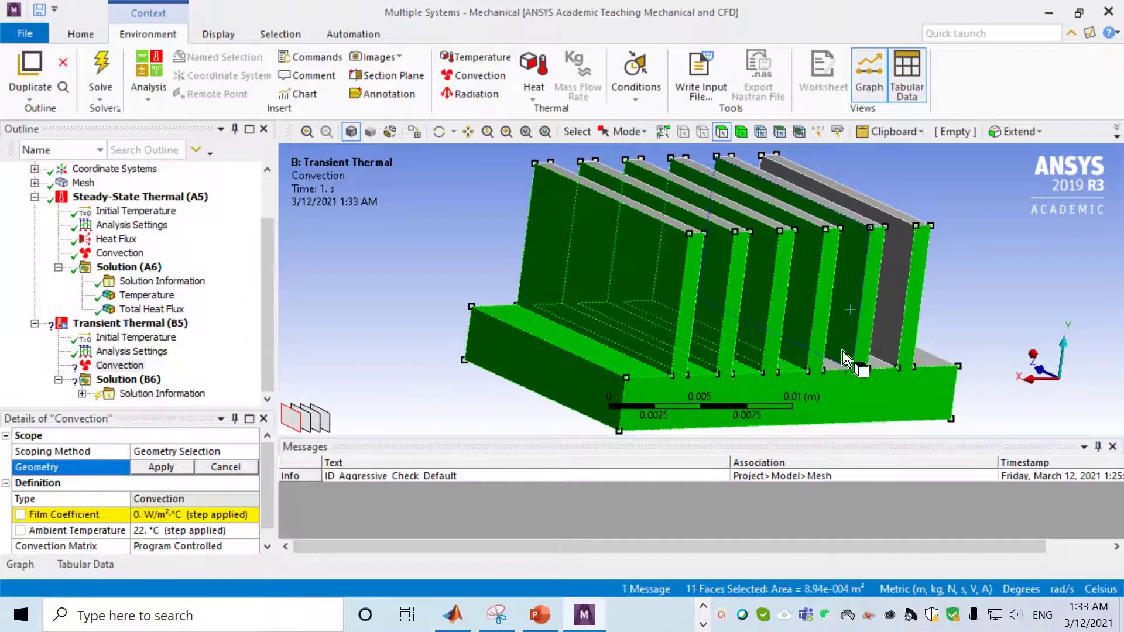
left_click(833, 362, "ctrl")
left_click(898, 282, "ctrl")
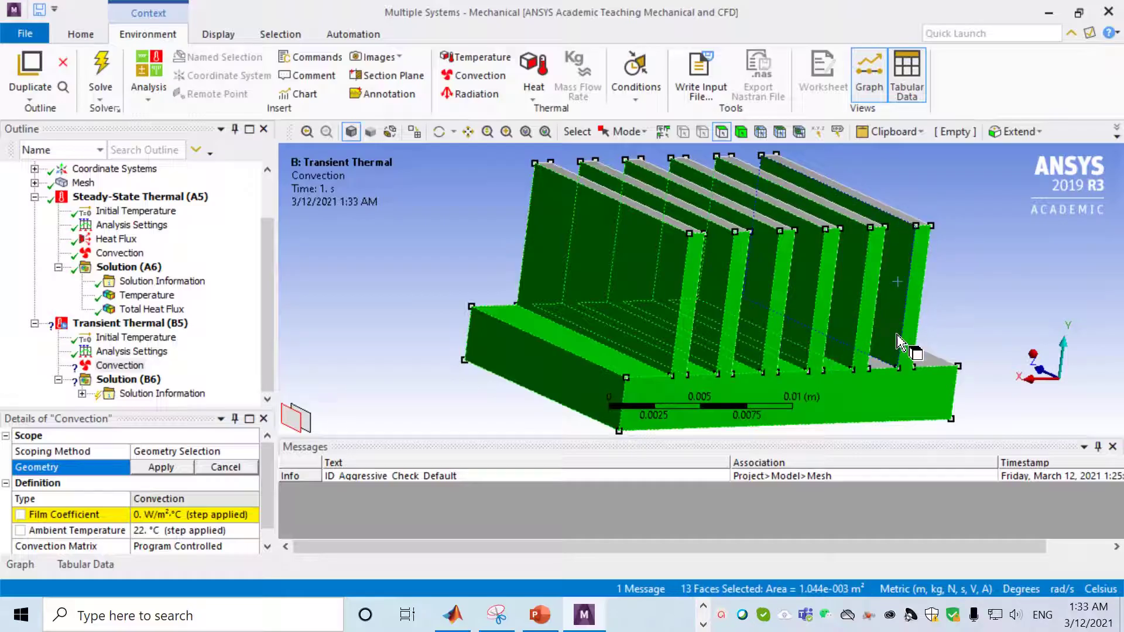
left_click(879, 363, "ctrl")
left_click(926, 363, "ctrl")
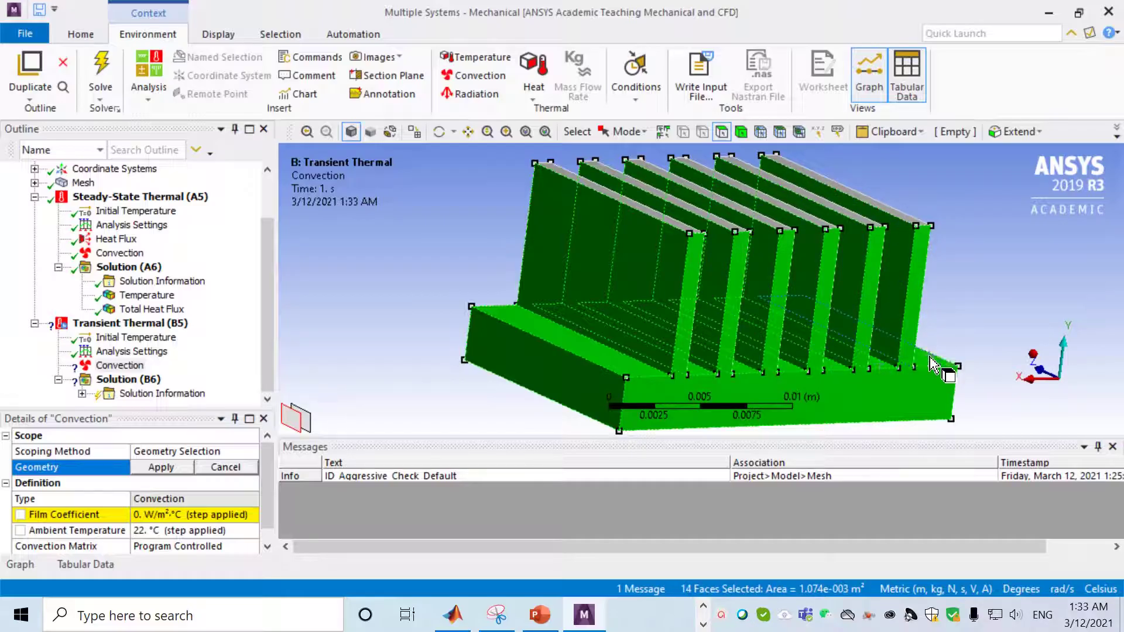
Add the tip faces of all six fins to the convection face selection
left_click(654, 222, "ctrl")
left_click(691, 210, "ctrl")
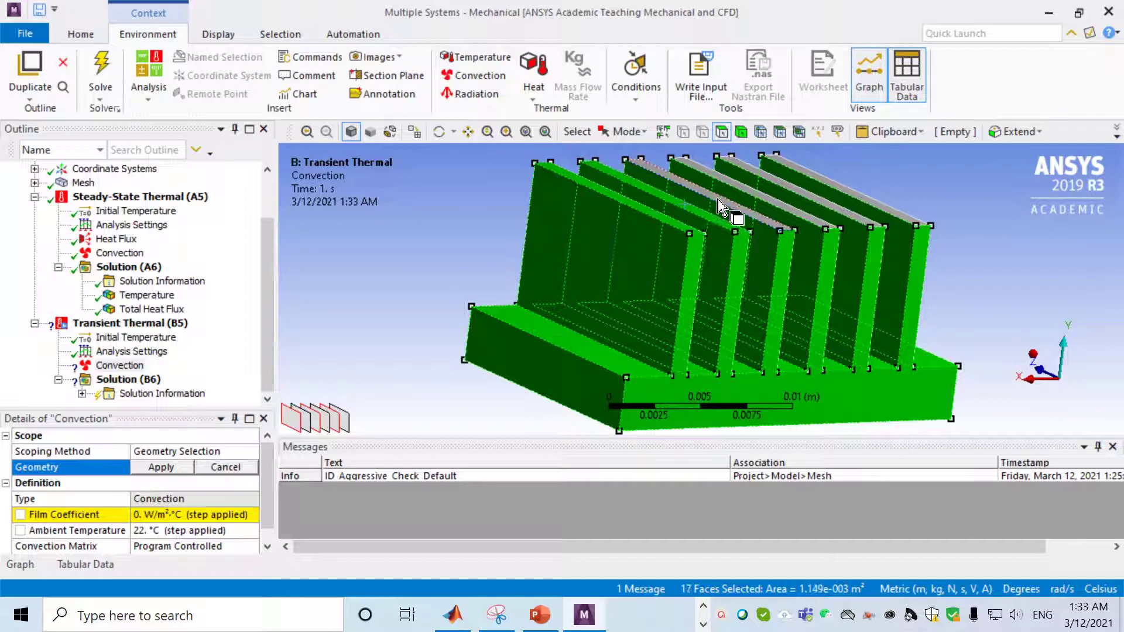
left_click(725, 206, "ctrl")
left_click(767, 201, "ctrl")
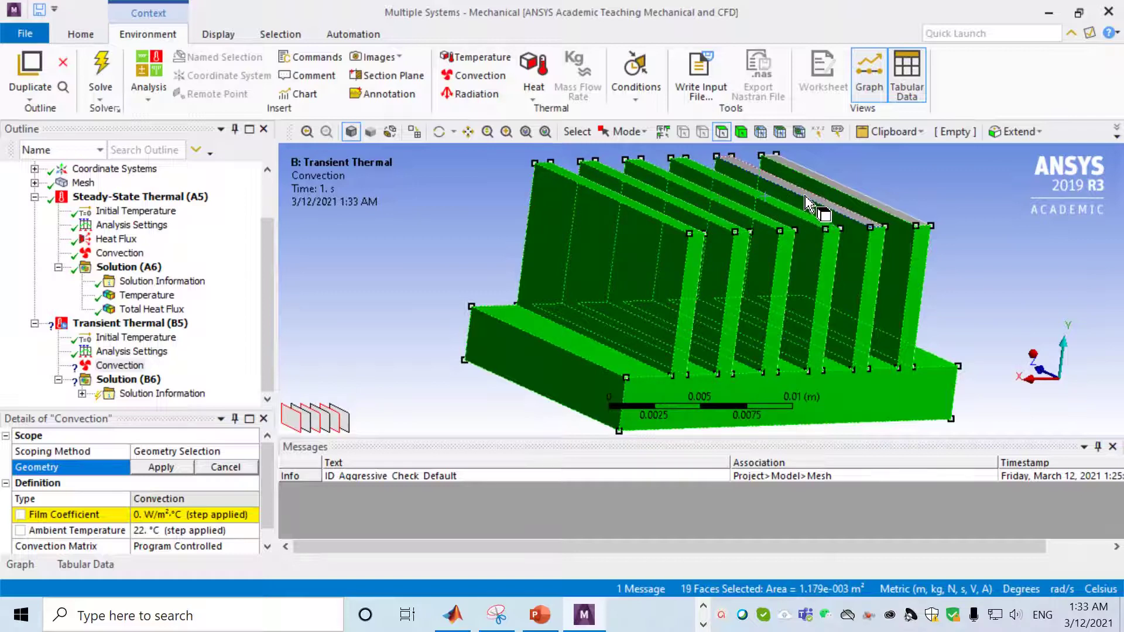
left_click(817, 204, "ctrl")
left_click(843, 190, "ctrl")
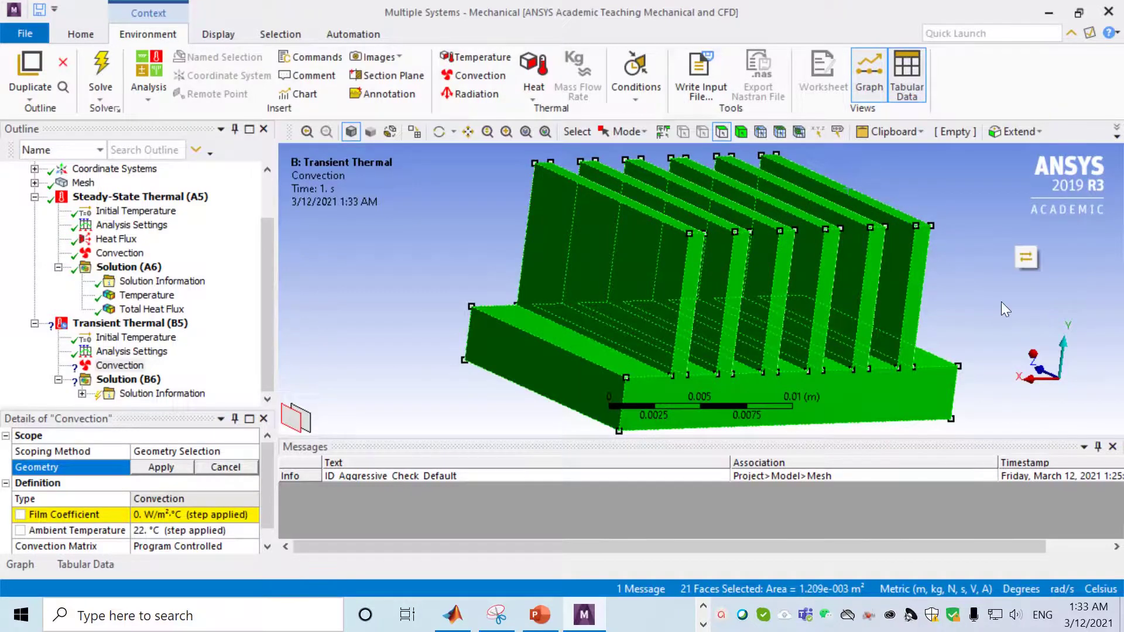
Add the base's opposite end face and the opposite side faces of all six fins to the convection selection
middle_click_drag(1000, 299, 928, 346)
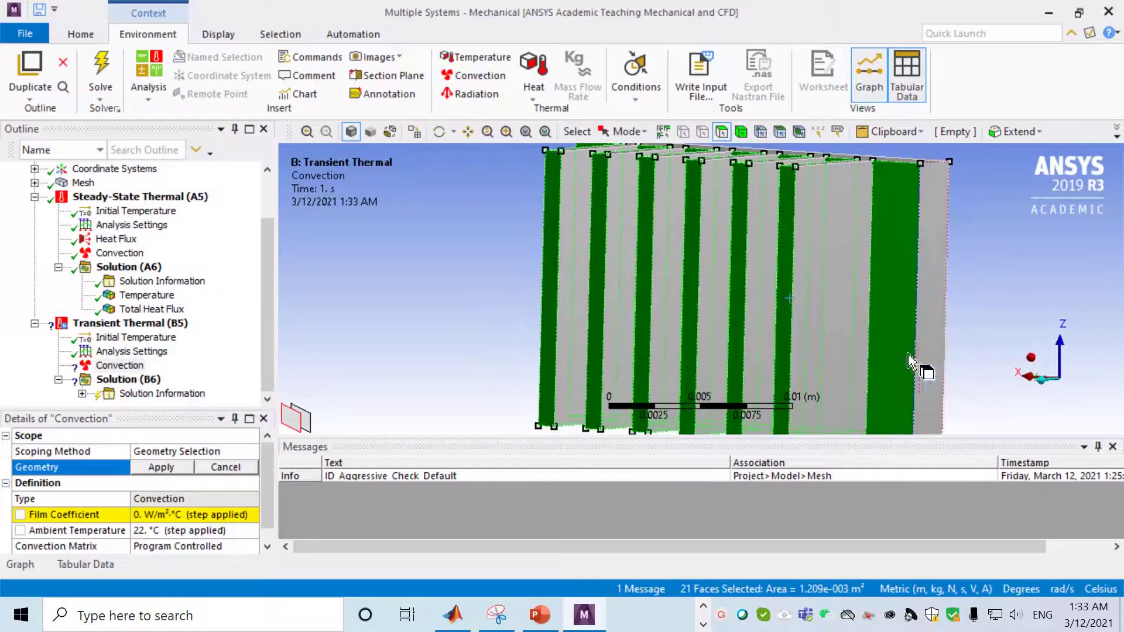
left_click(928, 345, "ctrl")
left_click(860, 343, "ctrl")
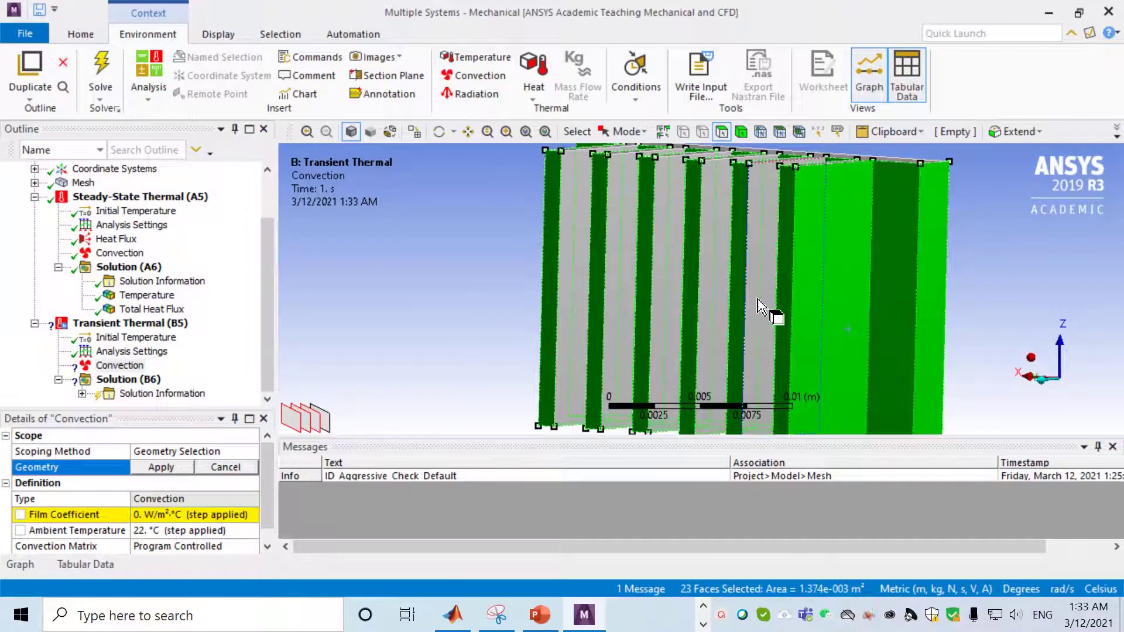
left_click(767, 316, "ctrl")
left_click(717, 308, "ctrl")
left_click(670, 302, "ctrl")
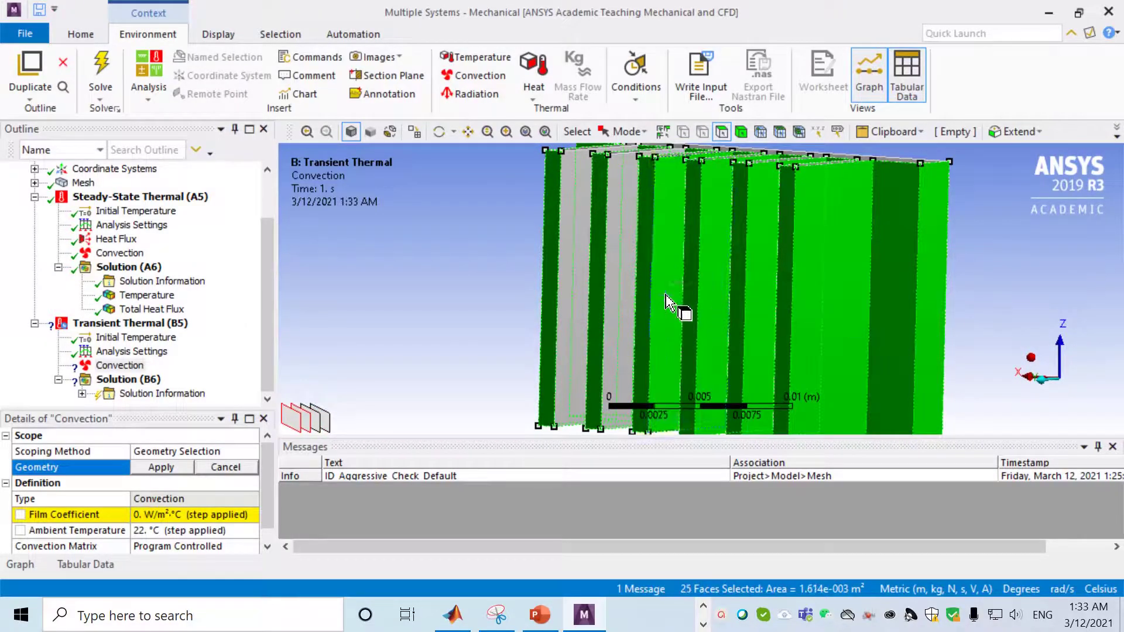
left_click(623, 298, "ctrl")
left_click(566, 296, "ctrl")
Add the heat sink's rear face to the selection and apply all selected faces as the Convection load's geometry
middle_click_drag(1009, 264, 914, 295)
left_click(913, 288, "ctrl")
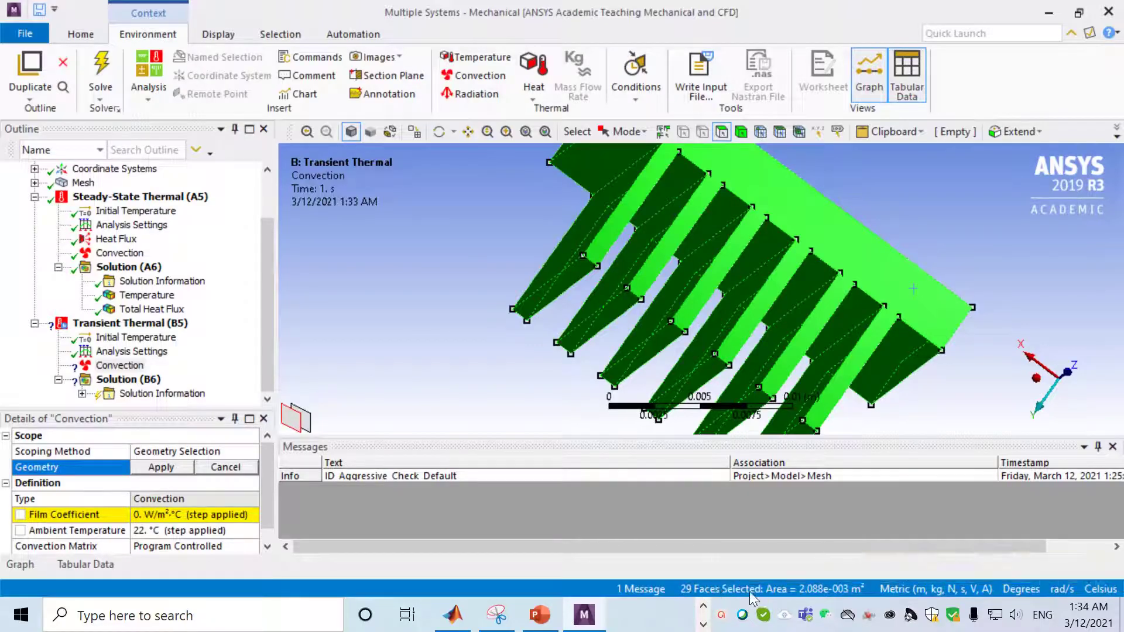
left_click(164, 467)
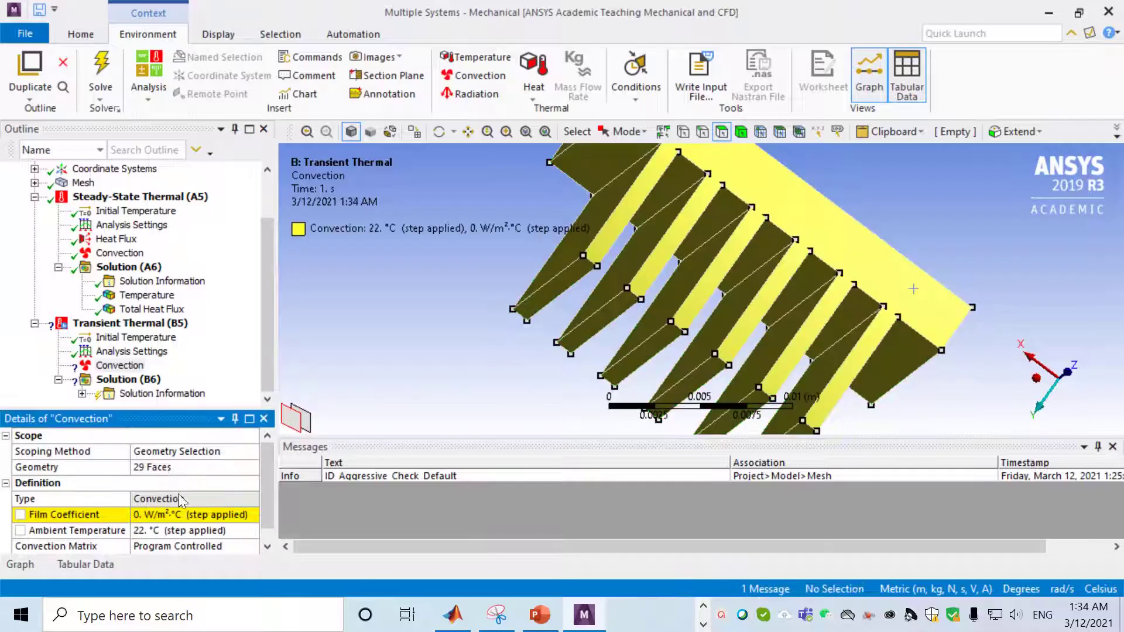
Set the transient Convection load's film coefficient to 30 W/m²·°C and its ambient temperature to 28 °C
left_click(151, 514)
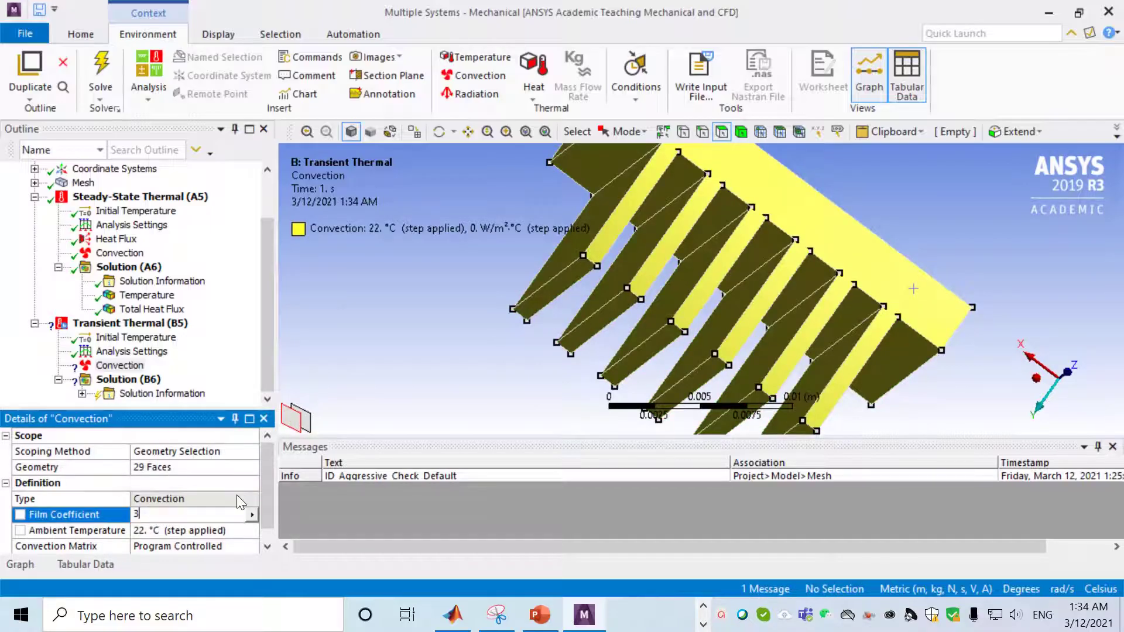
key("Return")
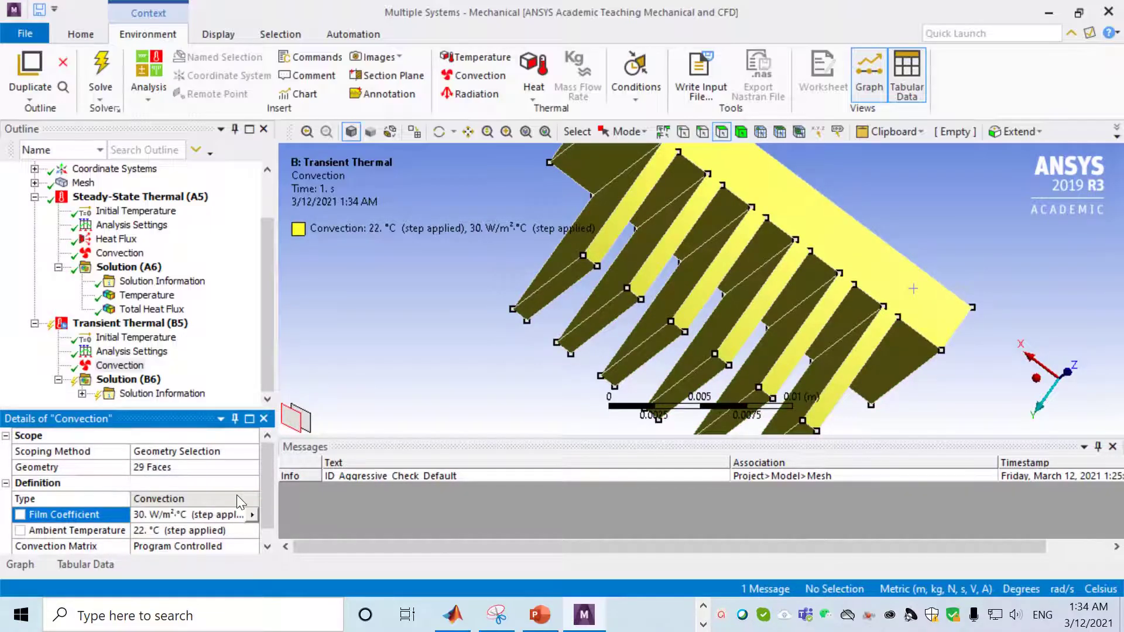
scroll(167, 522, "down", 1)
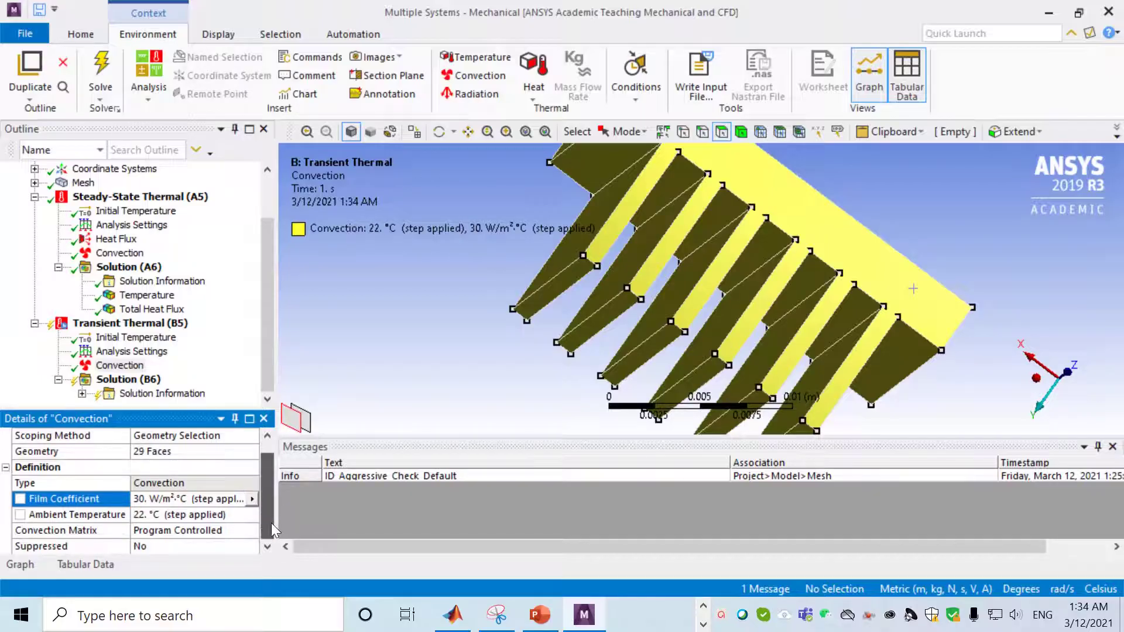
left_click(160, 515)
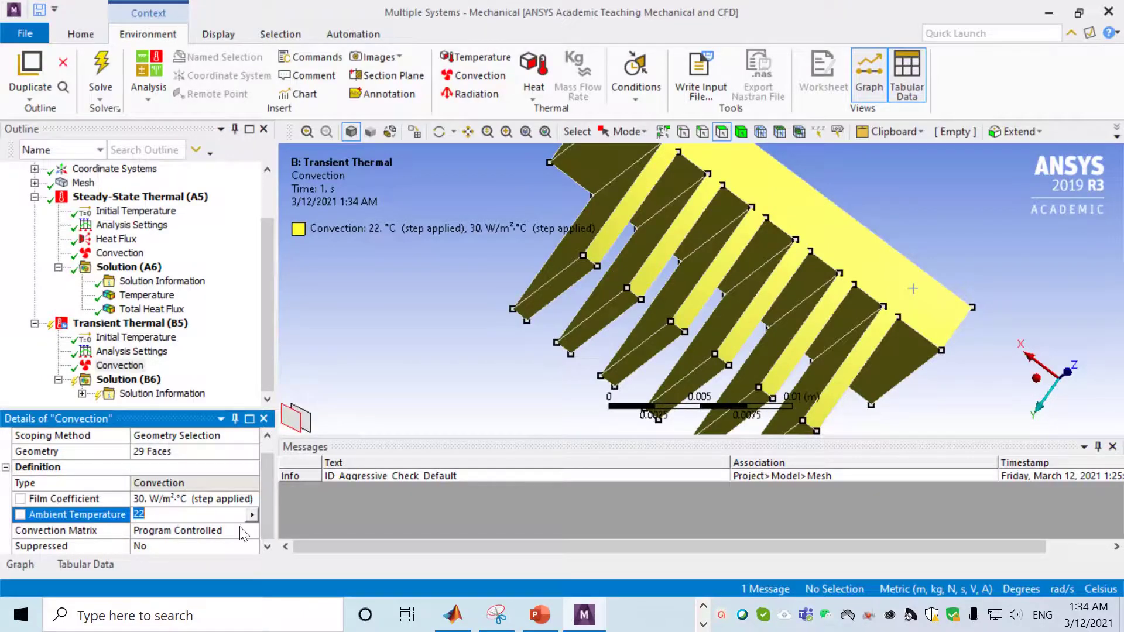
type("28")
key("Return")
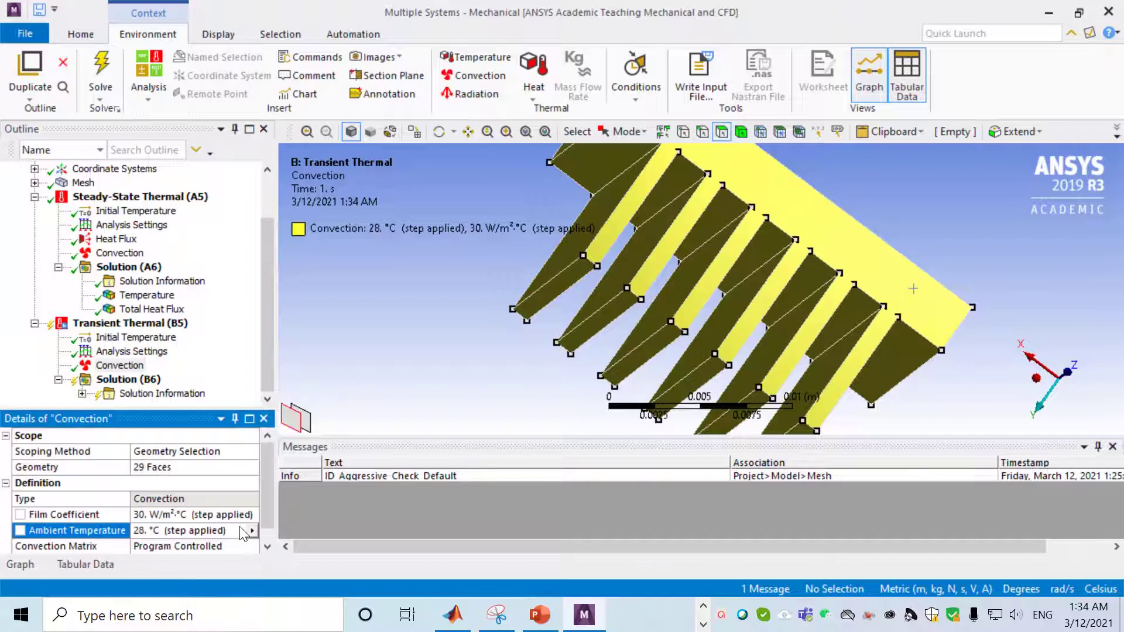
Insert Temperature and Total Heat Flux results under the Transient Thermal solution
left_click(268, 332)
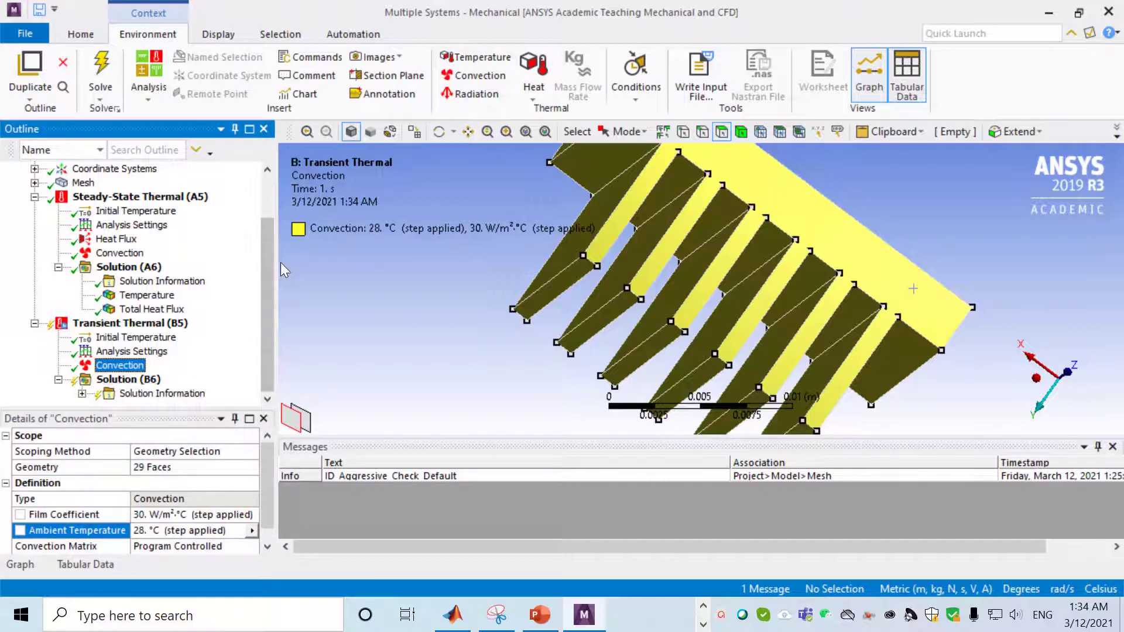
right_click(133, 380)
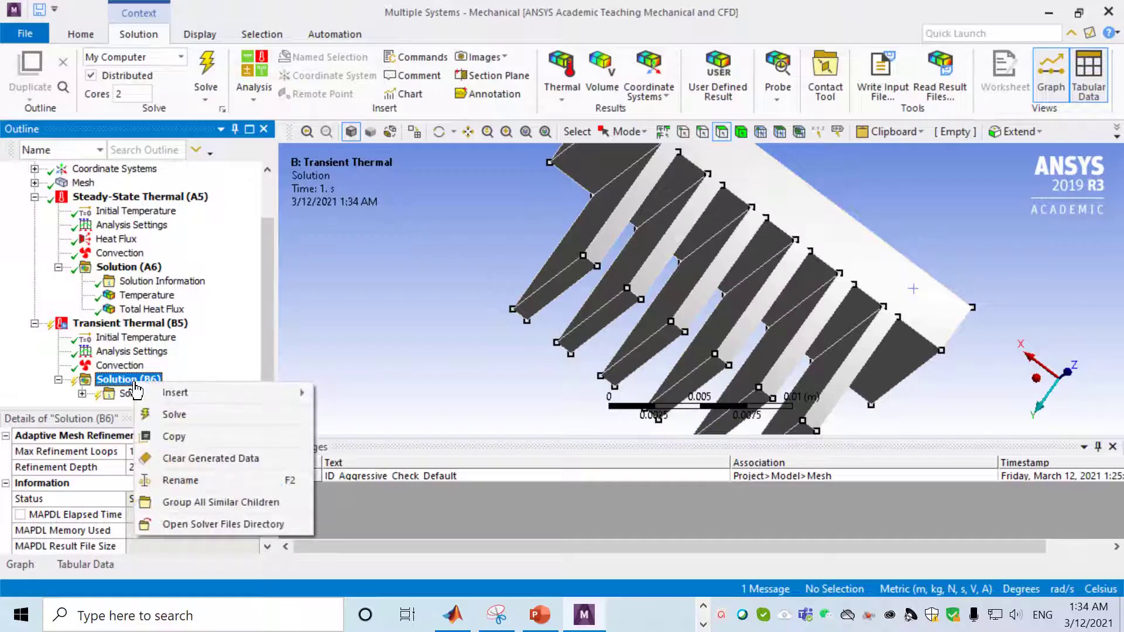
mouse_move(192, 396)
mouse_move(419, 394)
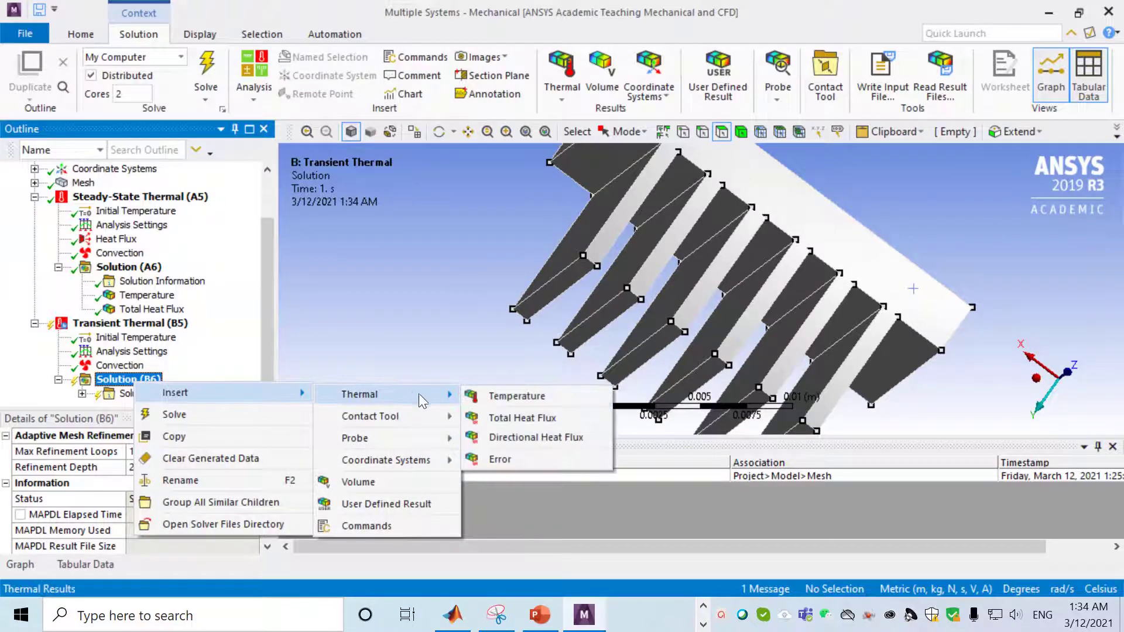
left_click(522, 396)
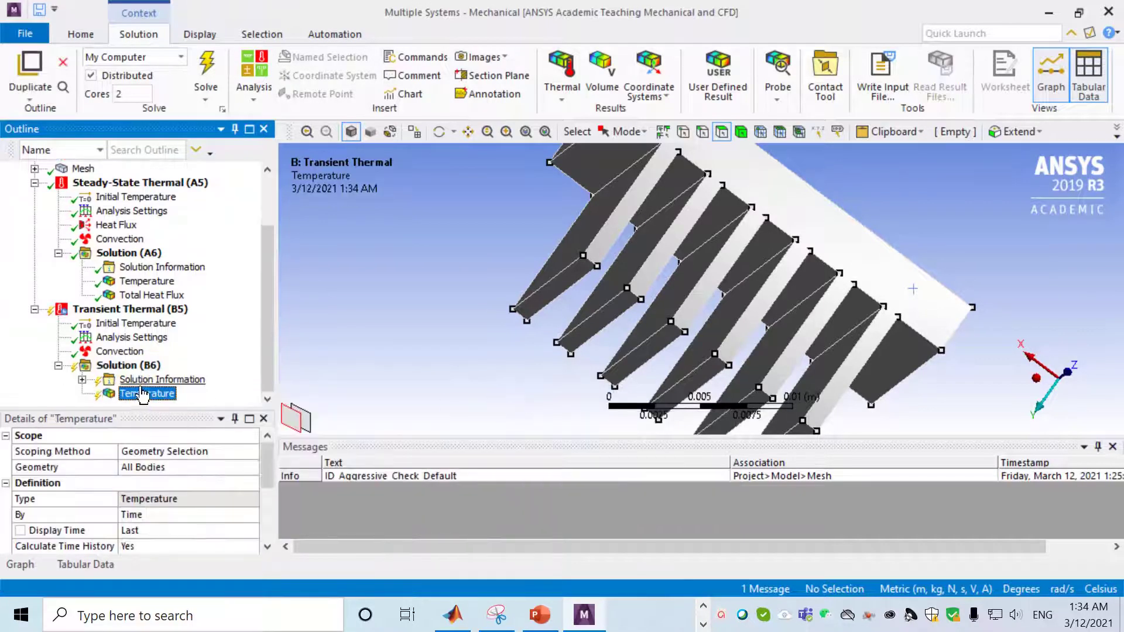
right_click(134, 366)
mouse_move(193, 378)
mouse_move(398, 379)
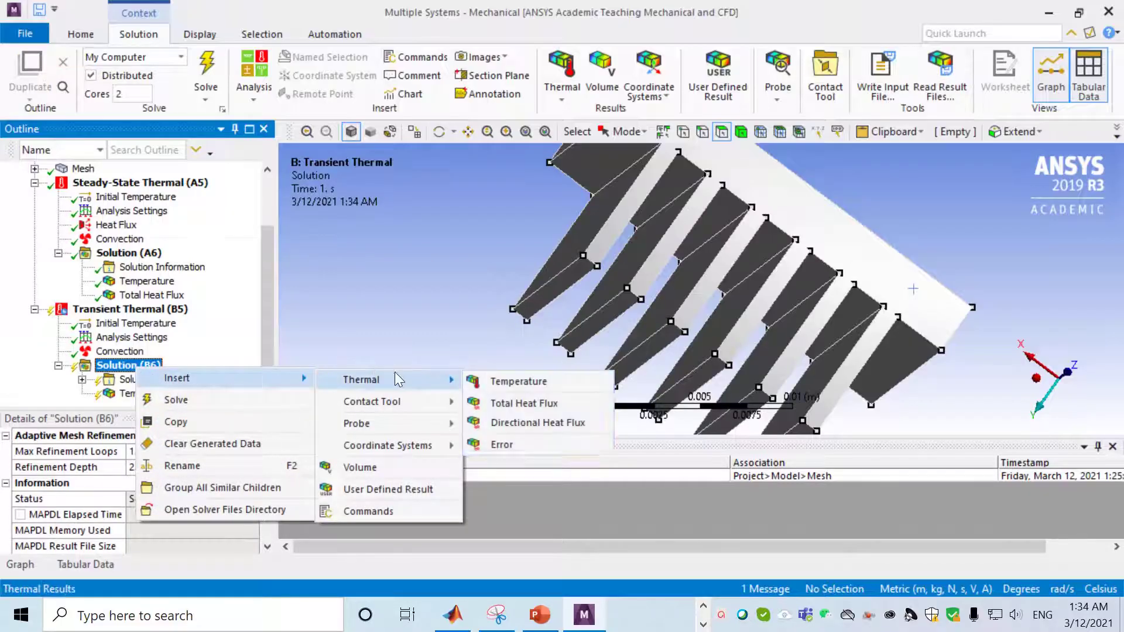
left_click(537, 402)
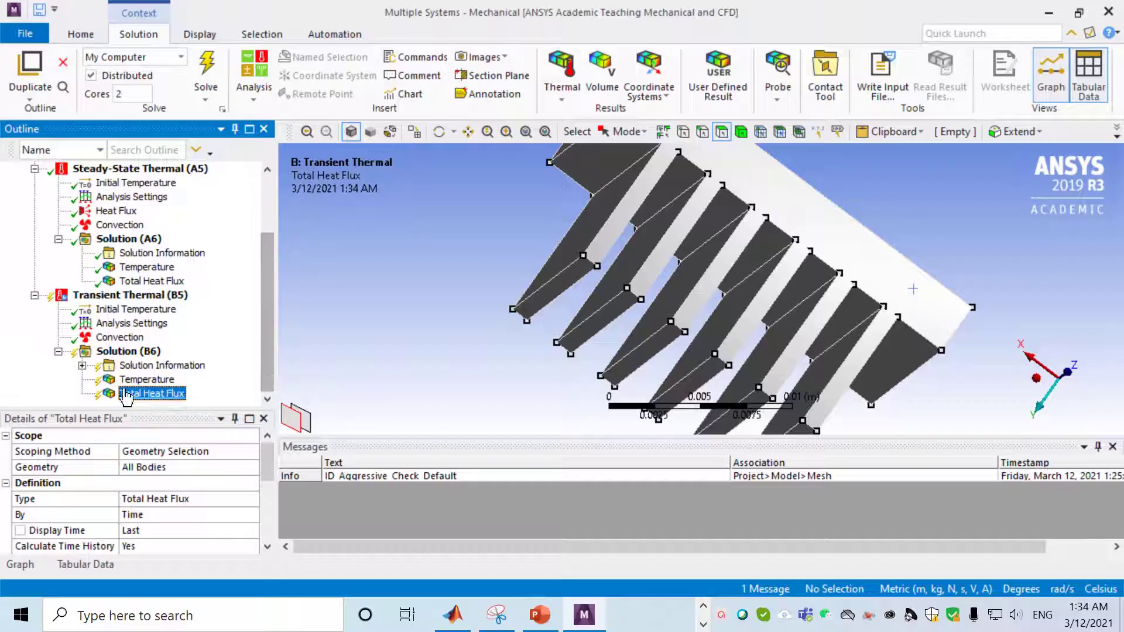
middle_click_drag(534, 325, 598, 221)
left_click(144, 352)
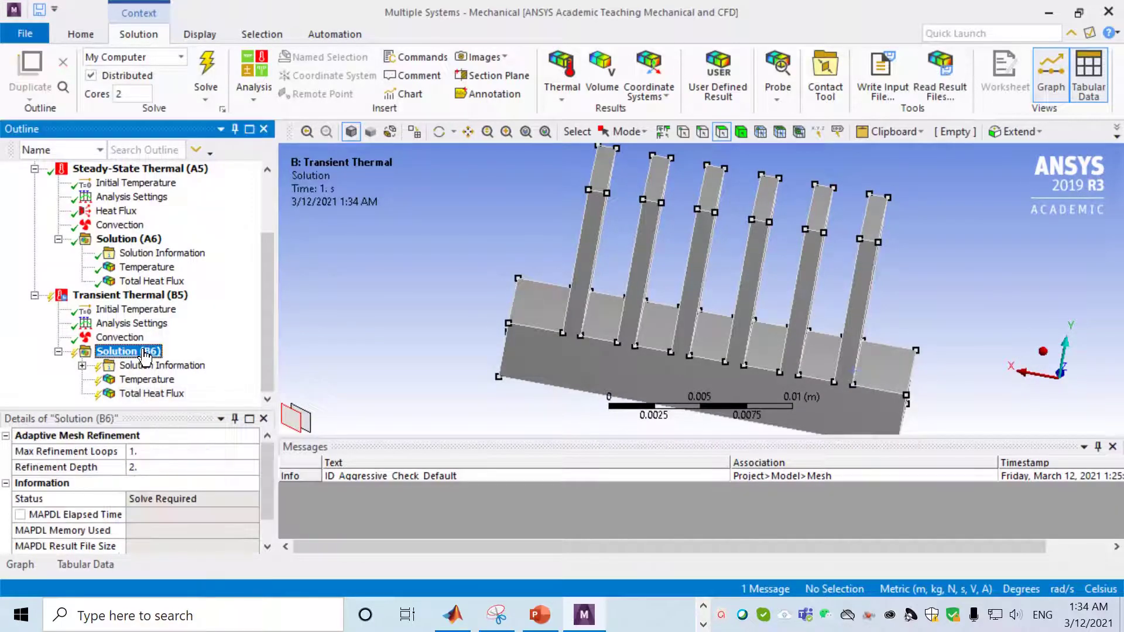
right_click(144, 353)
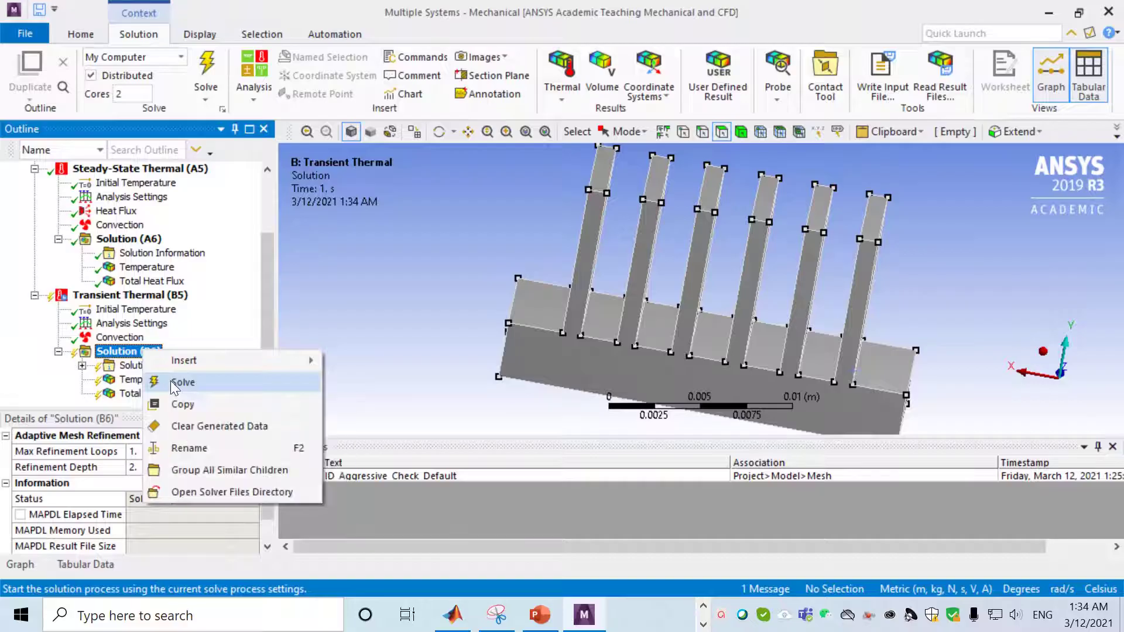
left_click(120, 338)
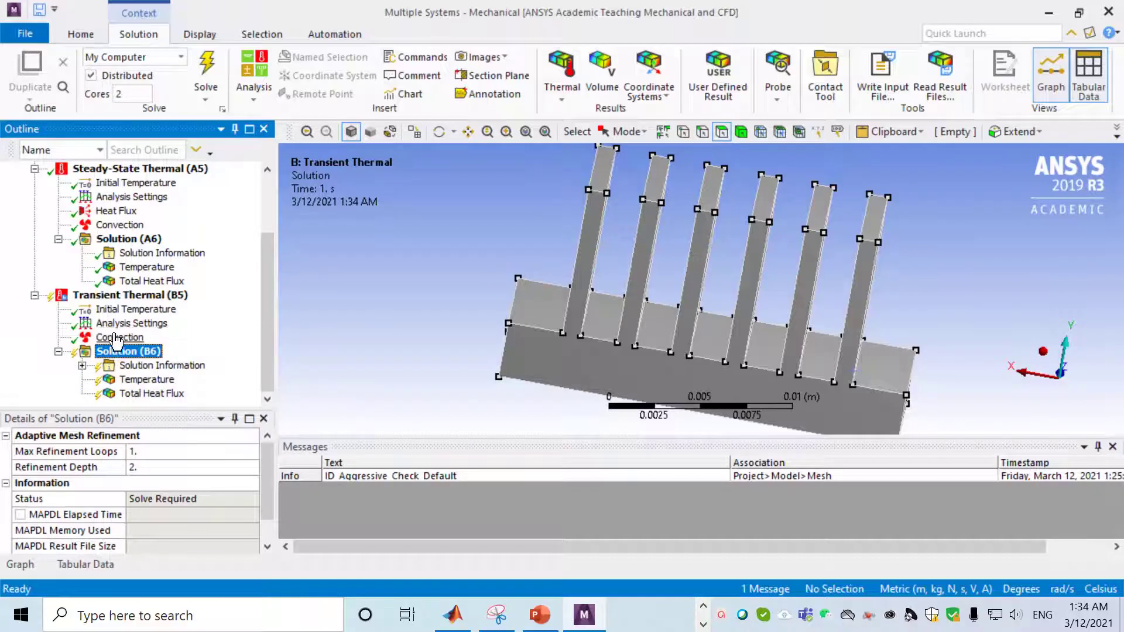
left_click(120, 339)
Insert a Heat Flux load in the Transient Thermal analysis and scope it to the base's large flat face opposite the fins
right_click(151, 295)
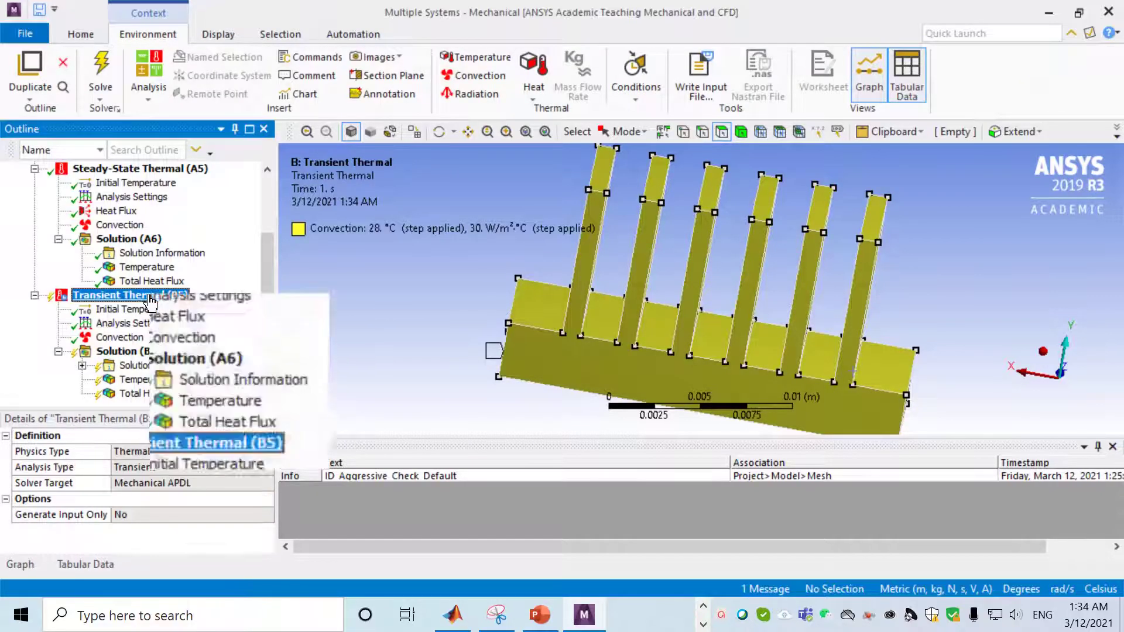
mouse_move(184, 307)
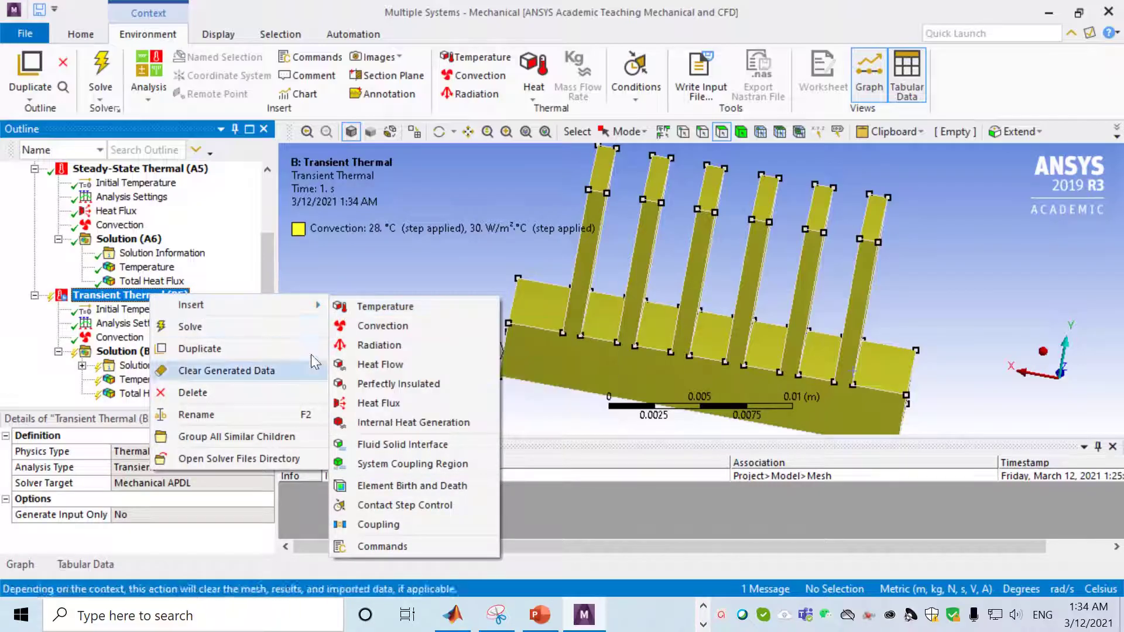
left_click(392, 403)
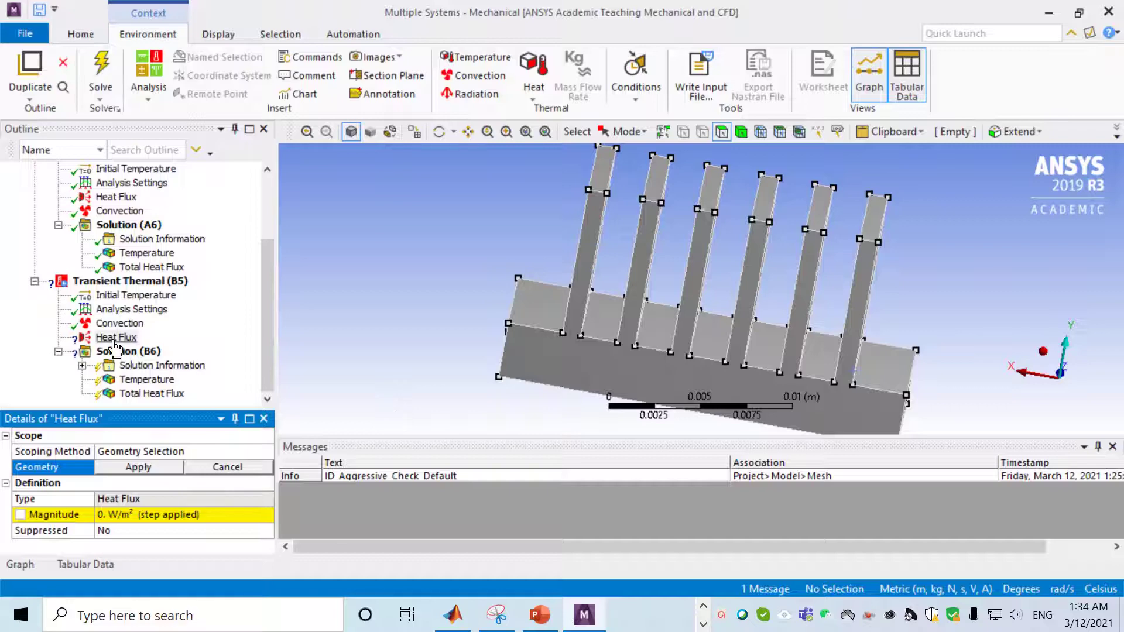
middle_click_drag(457, 367, 609, 306)
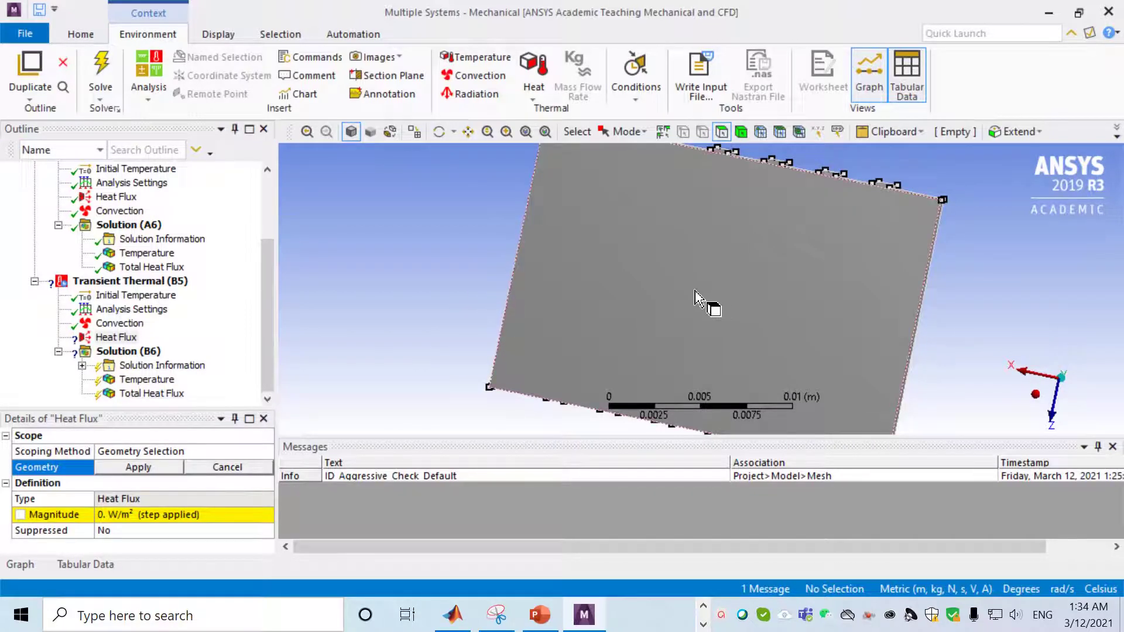
left_click(711, 249)
left_click(133, 467)
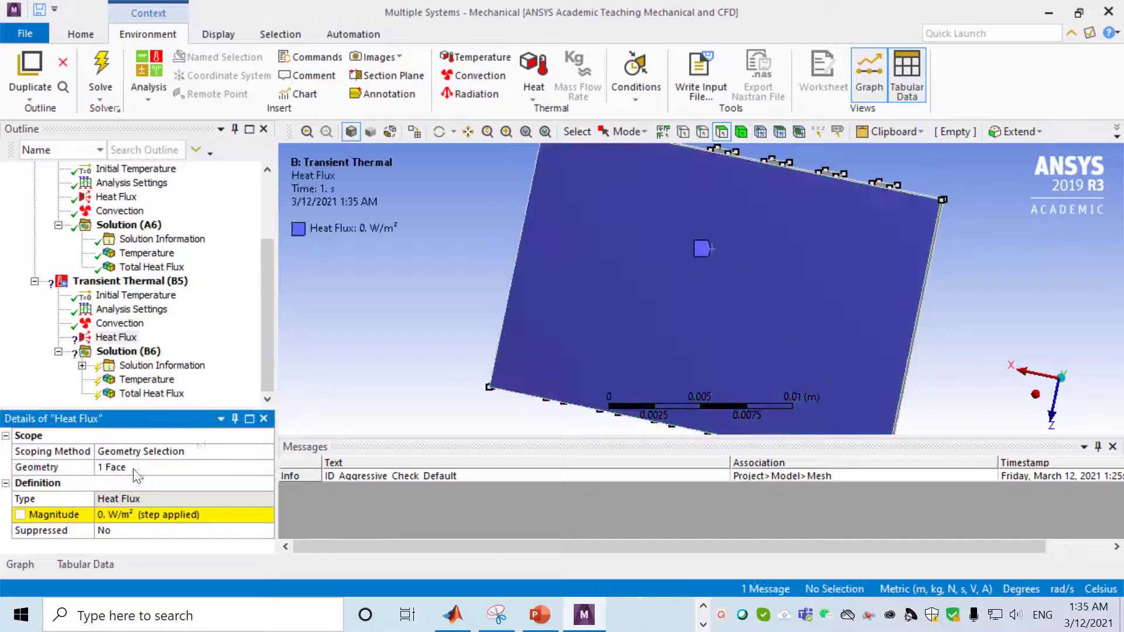
Define the transient Heat Flux magnitude as Tabular (Time) and check its time table
left_click(192, 515)
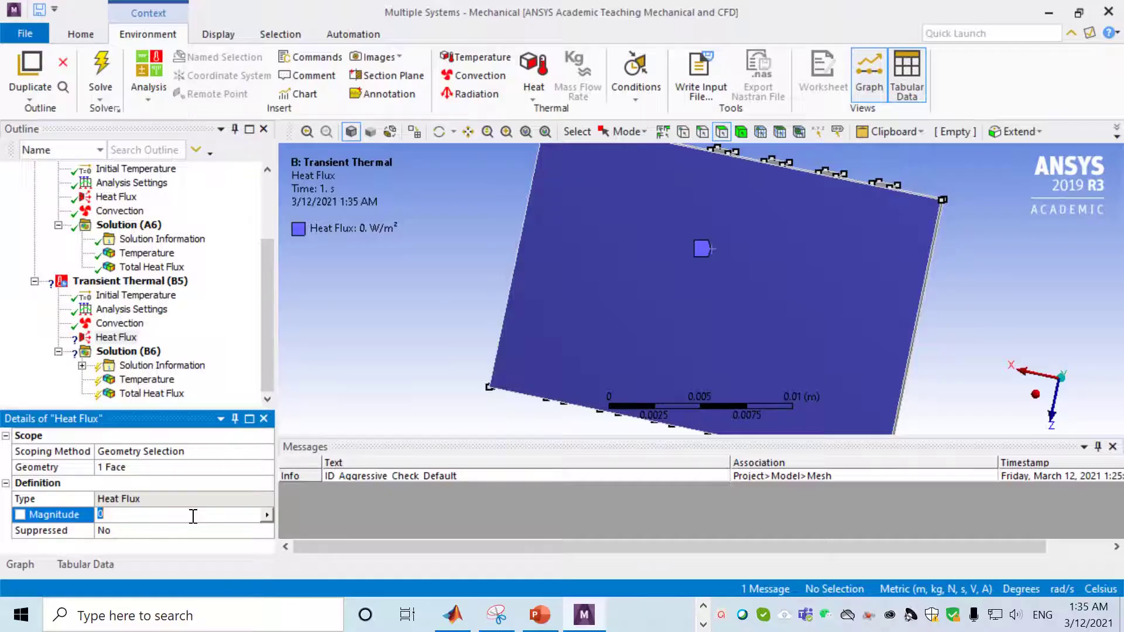
left_click(267, 515)
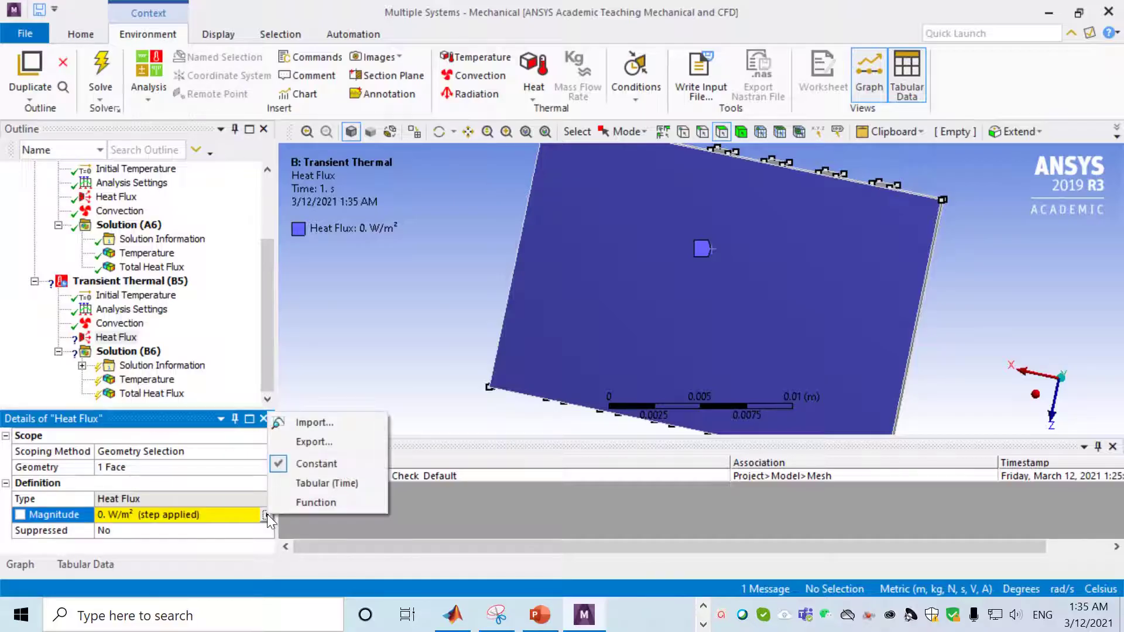
left_click(329, 483)
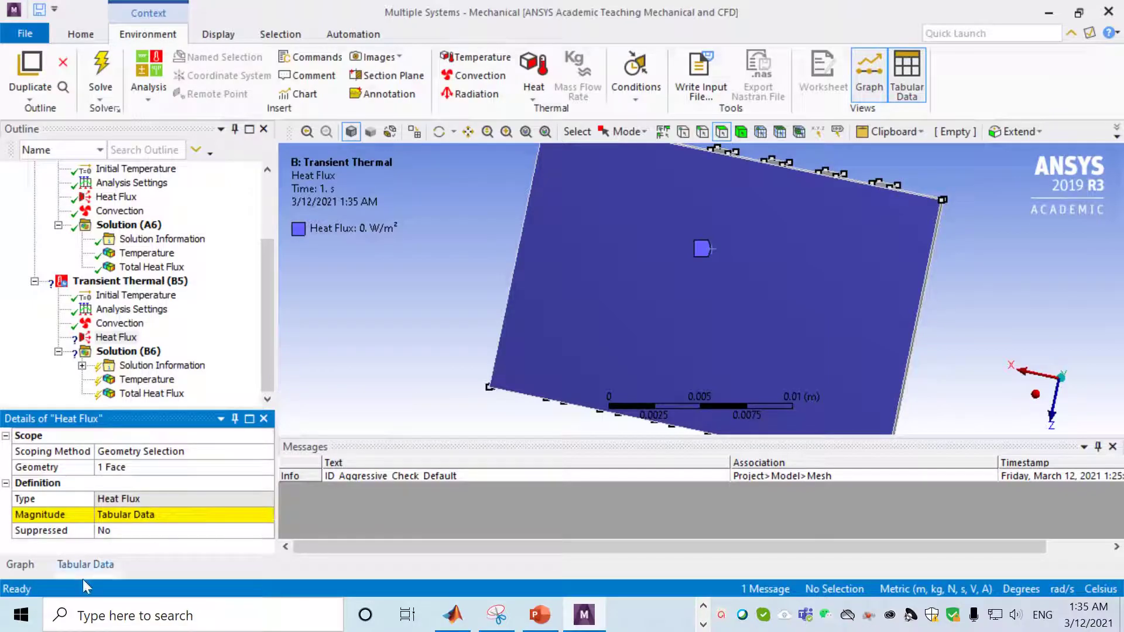
left_click(92, 565)
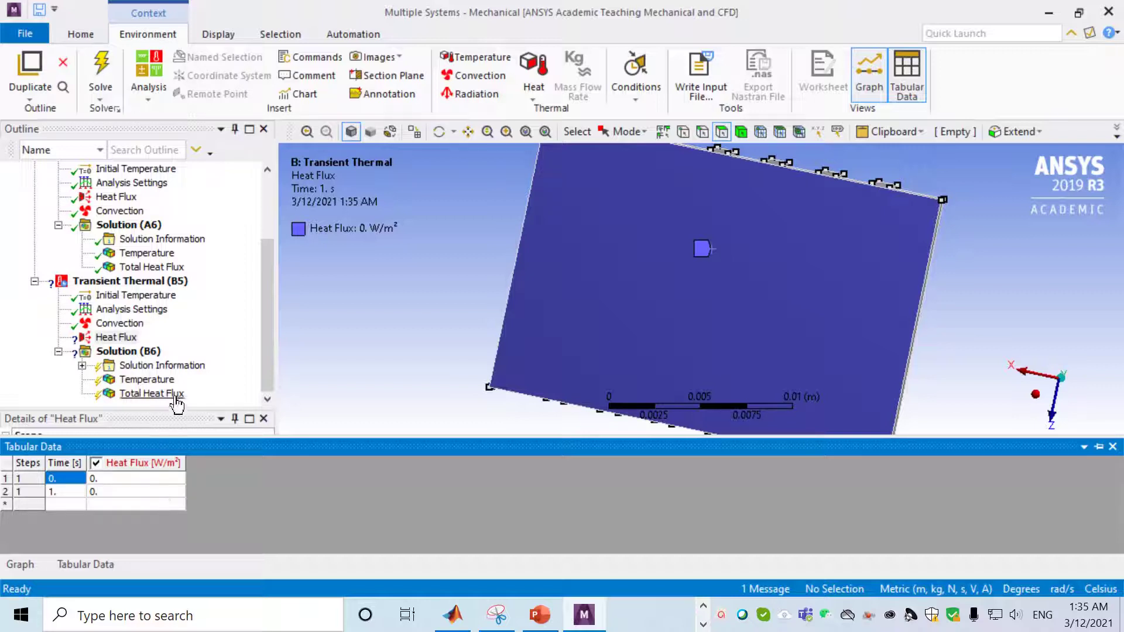
left_click(266, 343)
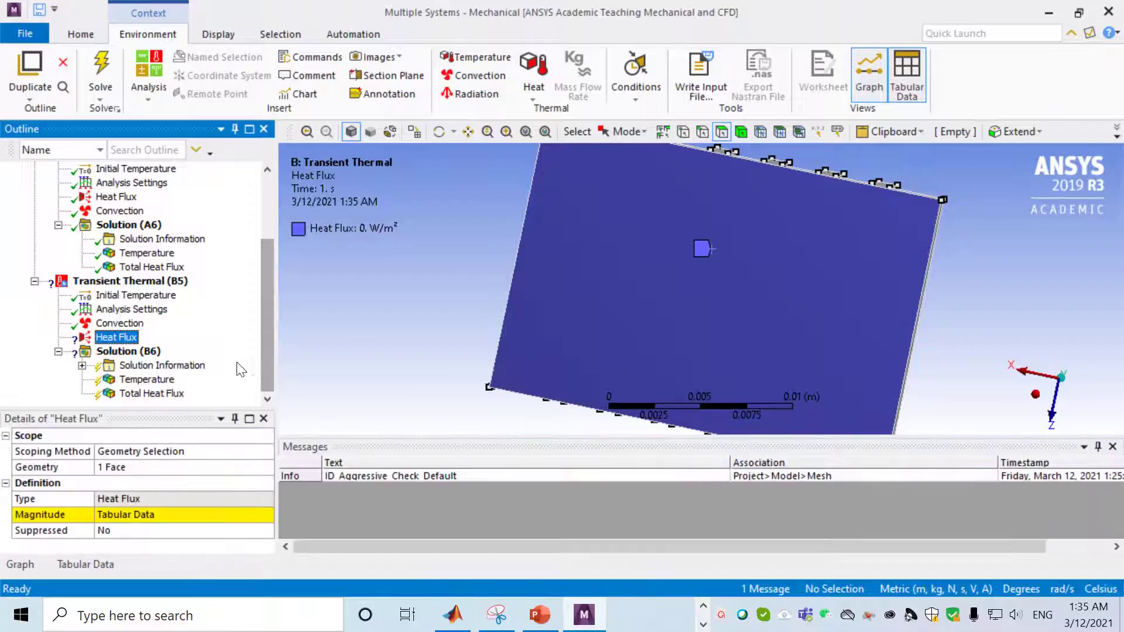
Set the step end time in the Transient Thermal analysis settings to 180 s
left_click(135, 309)
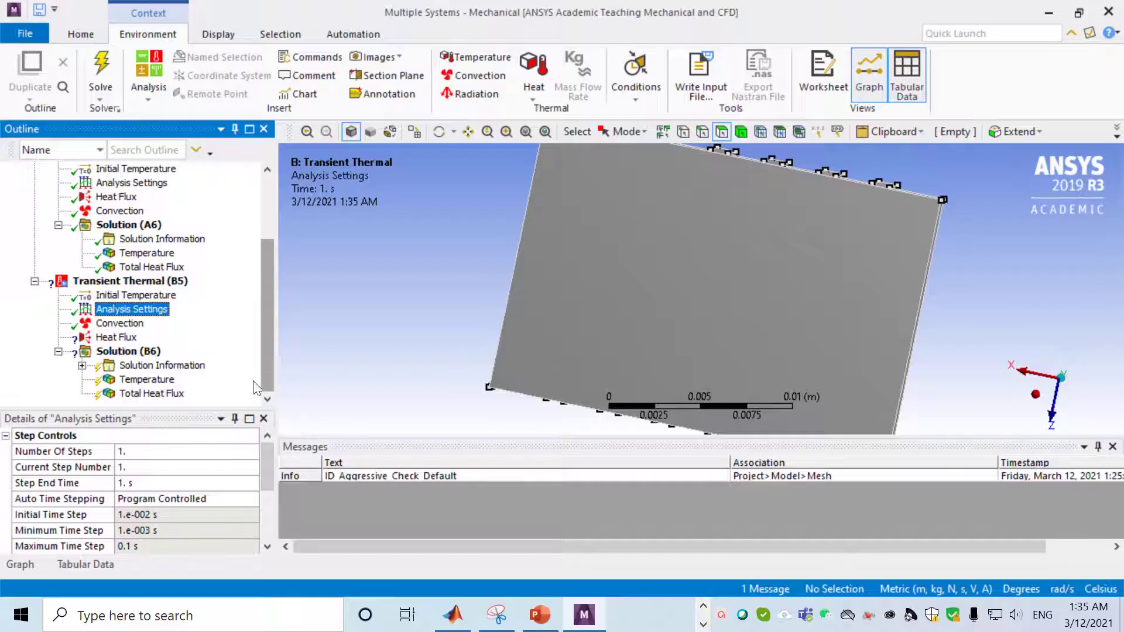
left_click(135, 482)
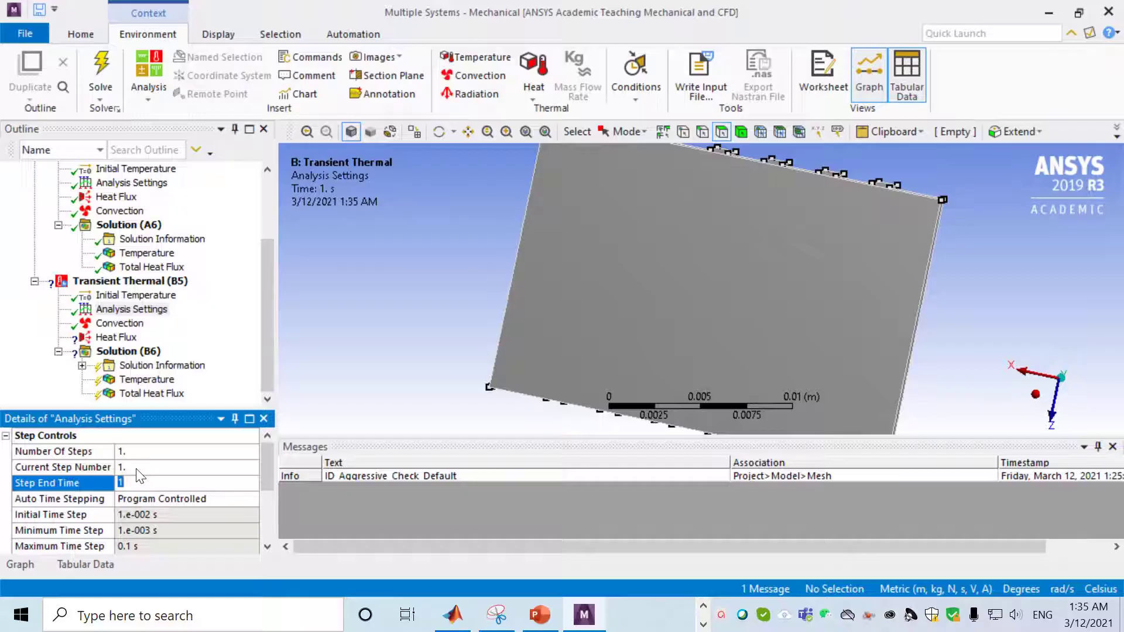
left_click(136, 468)
left_click(139, 482)
type("180")
key("Return")
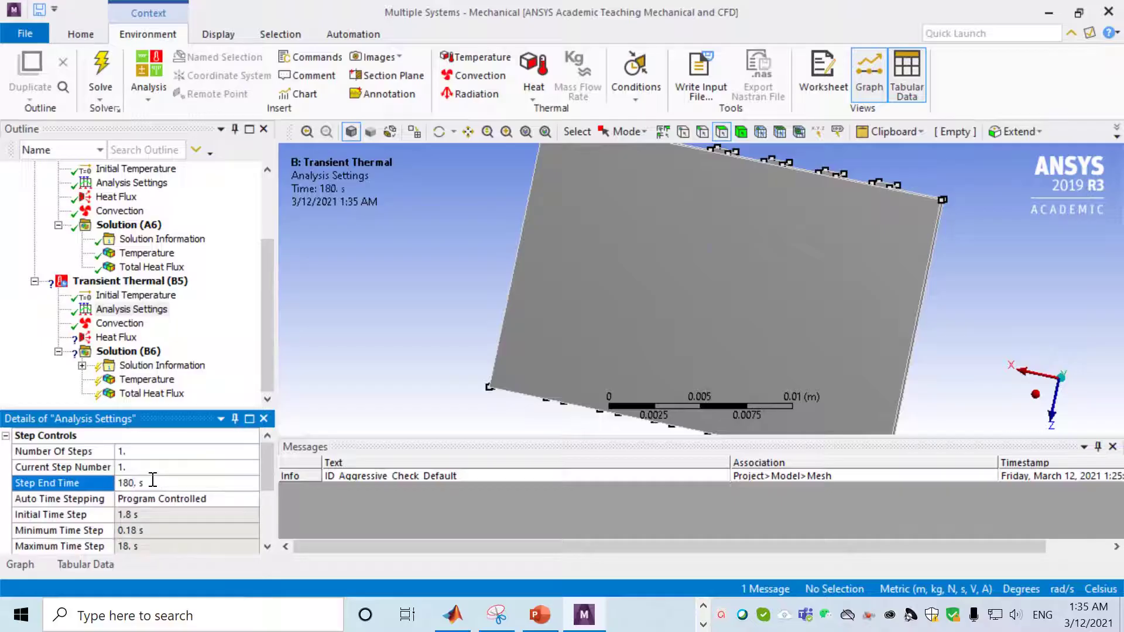
Review the initial, minimum and maximum time steps and the Auto Time Stepping options of the transient analysis
mouse_move(268, 472)
left_mouse_down()
mouse_move(268, 490)
mouse_move(270, 465)
left_mouse_up()
left_click_drag(270, 461, 271, 468)
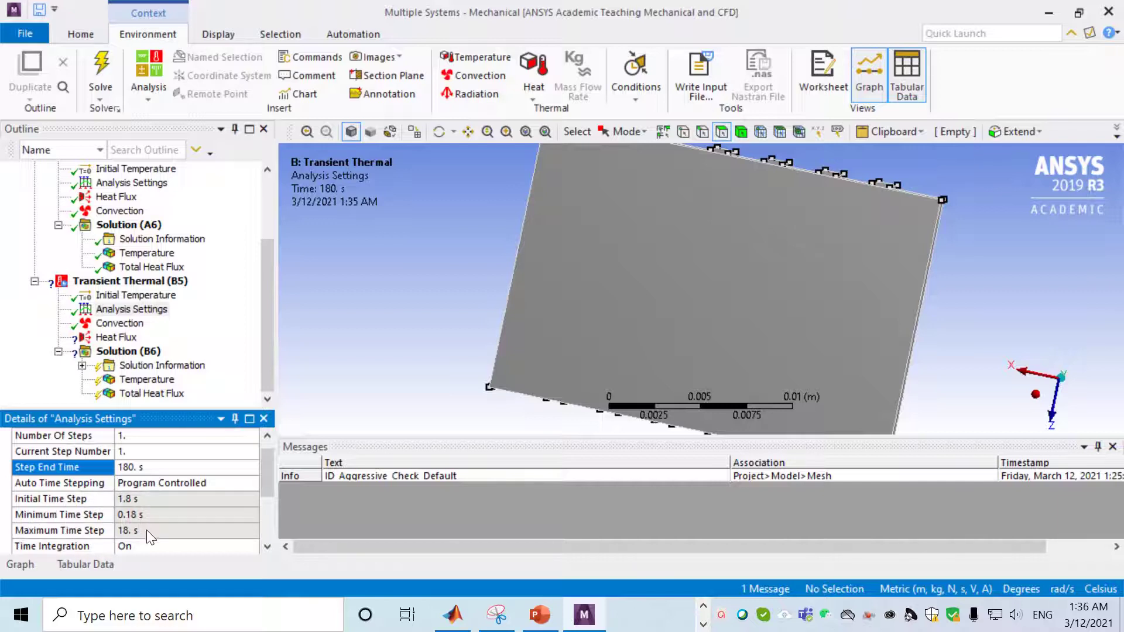
left_click(202, 479)
left_click(252, 481)
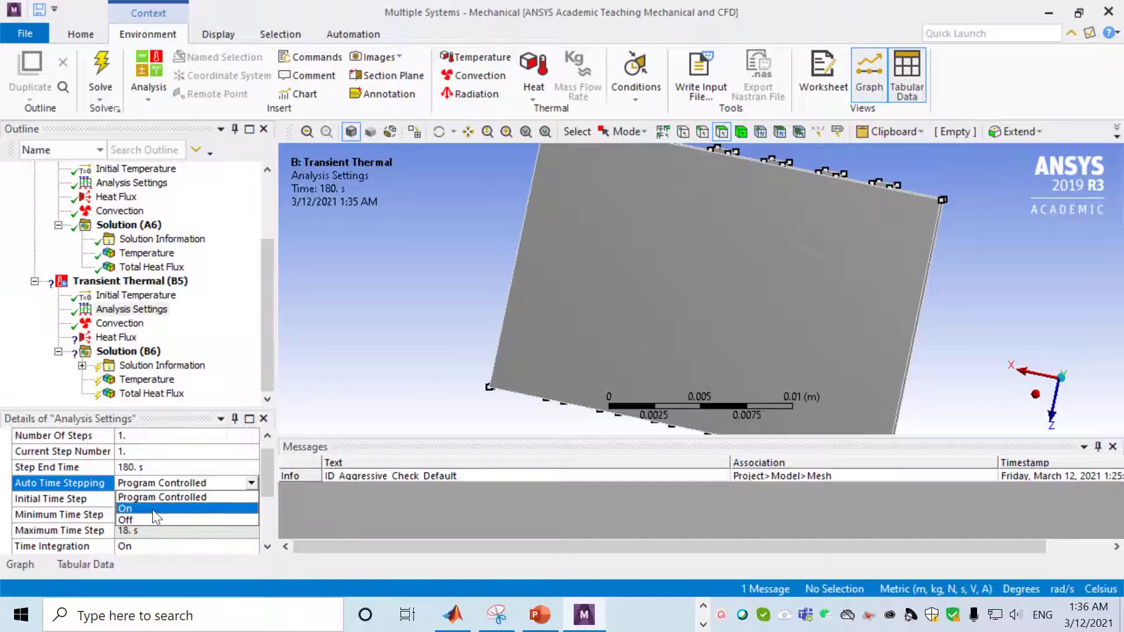
left_click(310, 508)
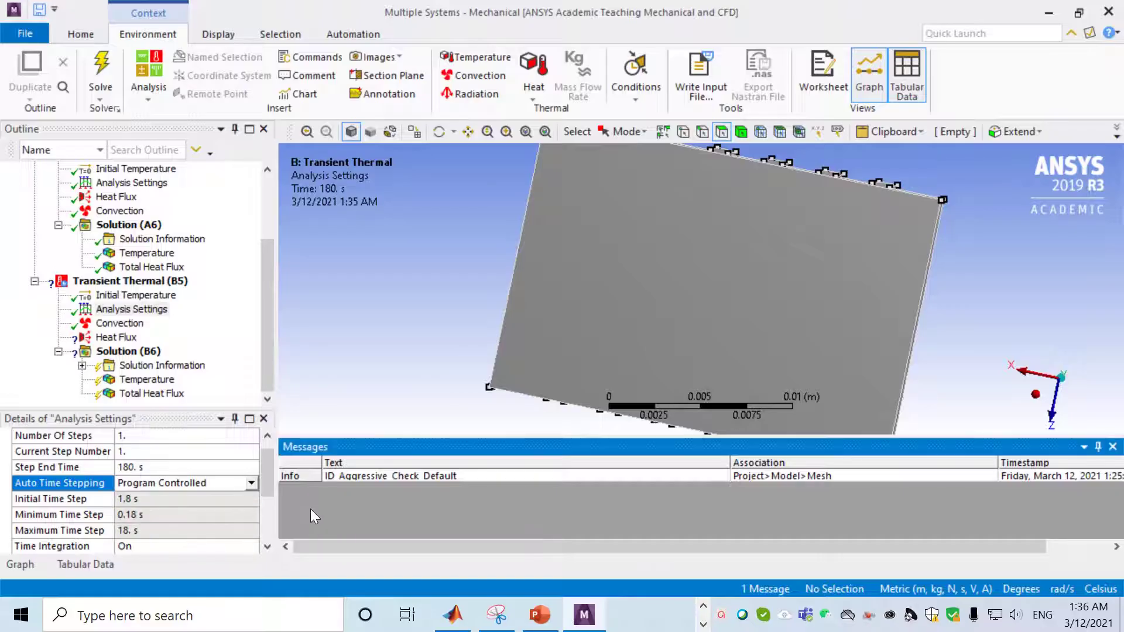
left_click(266, 464)
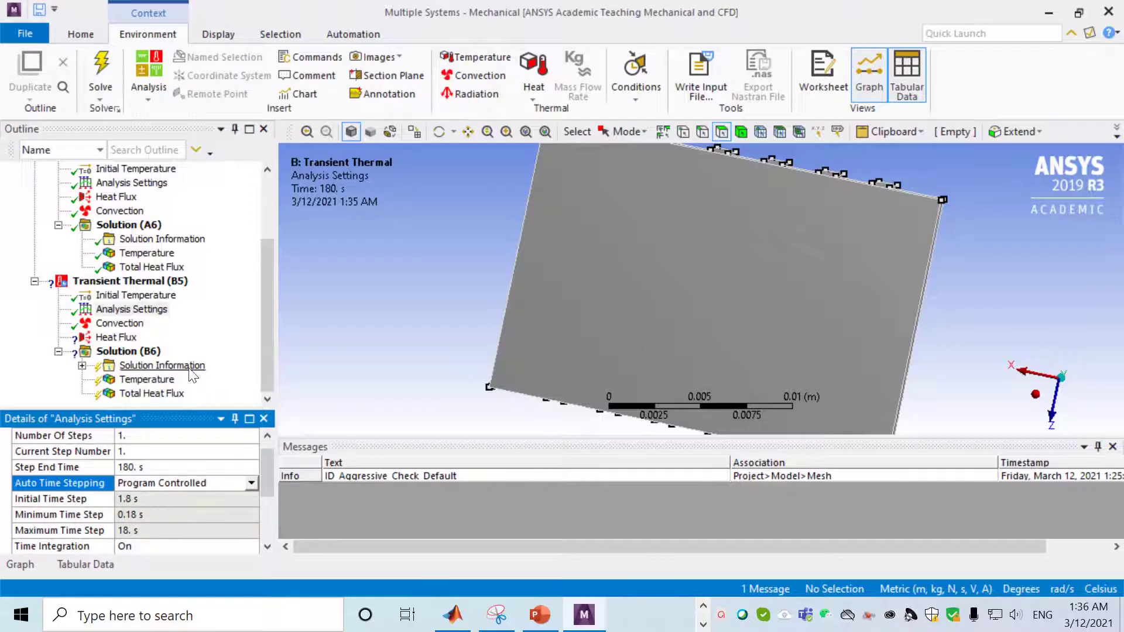
left_click(269, 366)
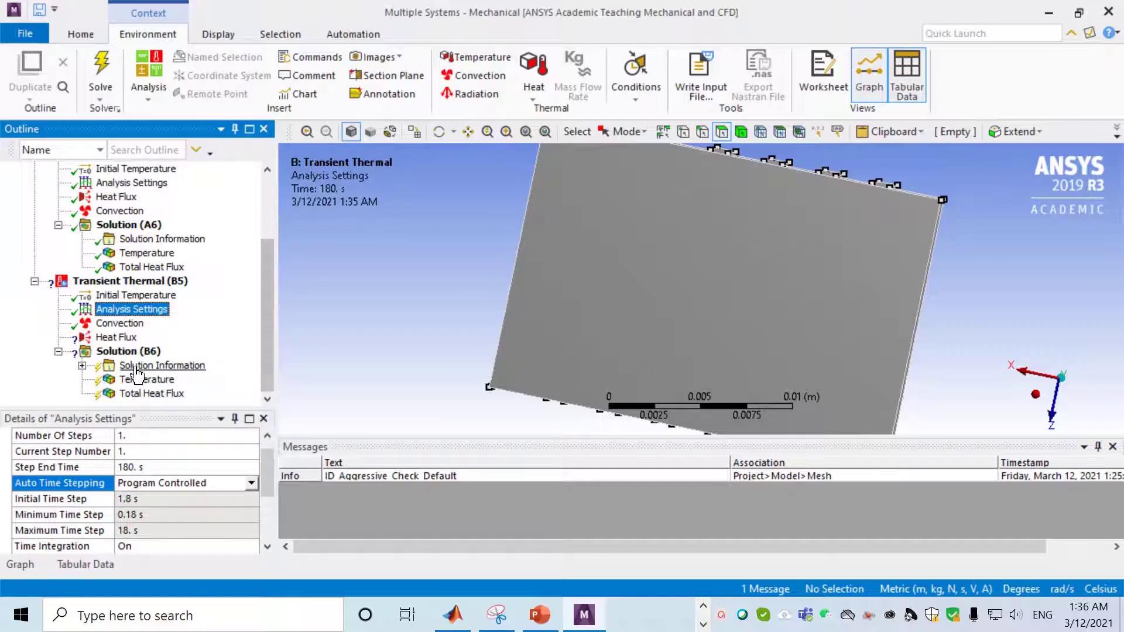
Add 45 s at 0 W/m² and 45.1 s at 1000 W/m² to the transient Heat Flux time table
left_click(132, 340)
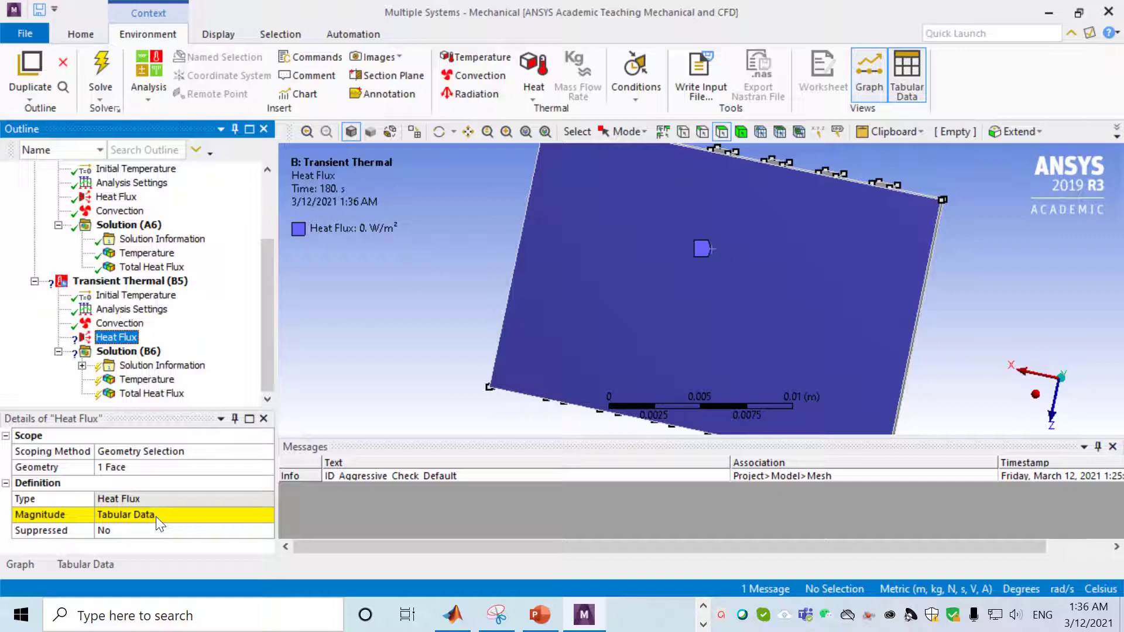
left_click(94, 571)
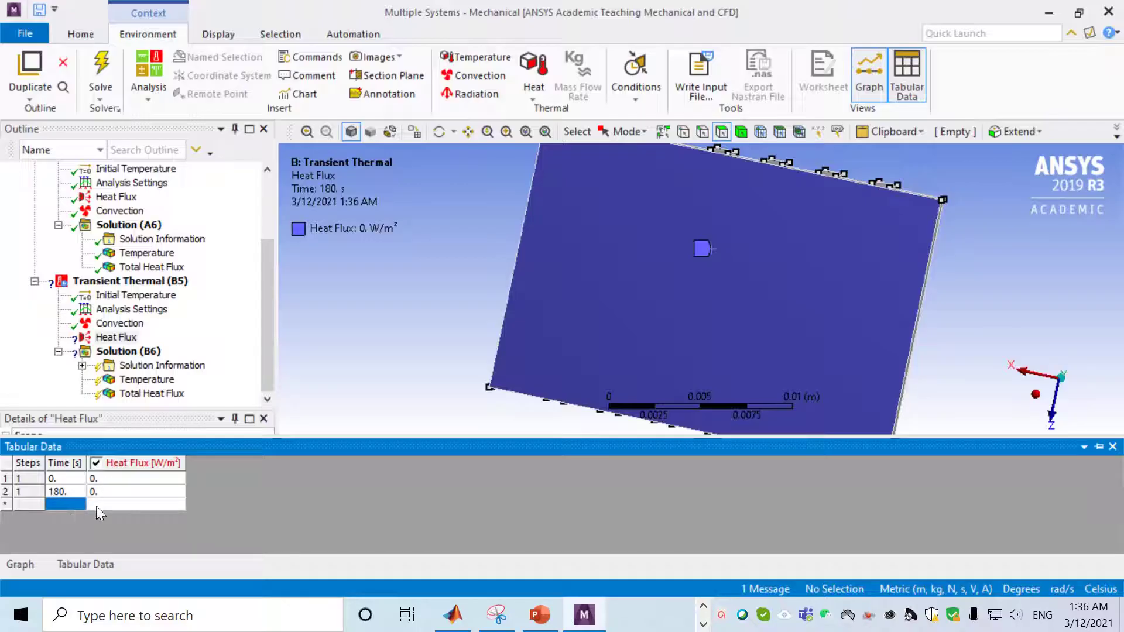
type("45")
key("Tab")
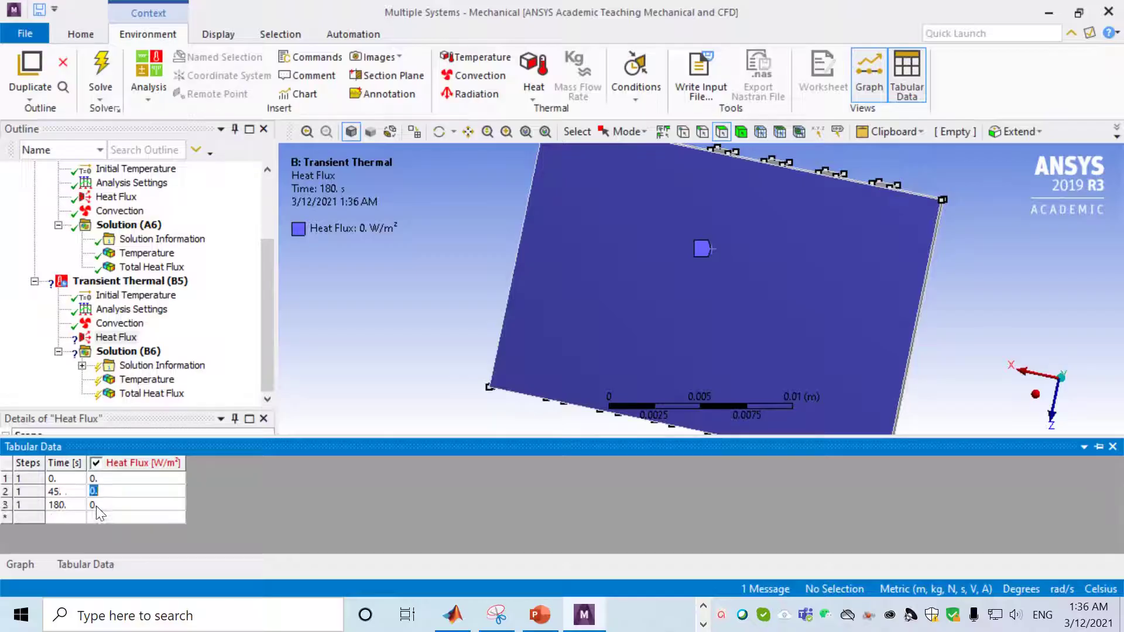
left_click(64, 517)
type("45.1")
key("Tab")
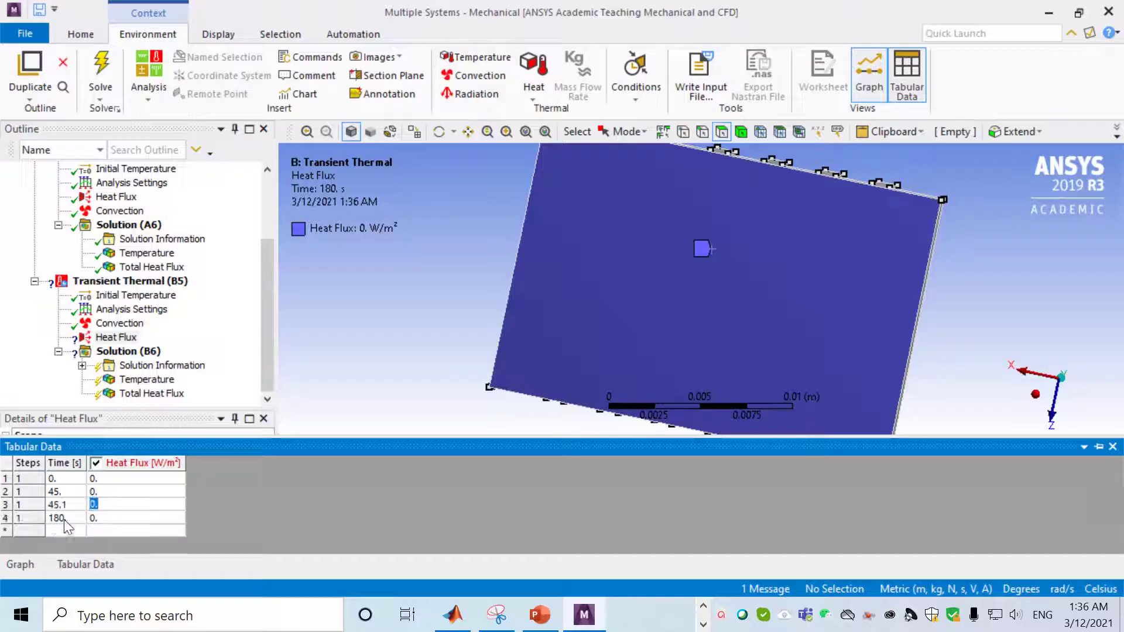
type("1000")
key("Return")
Add a 90 s row with a heat flux of 1000 W/m² to the time table
type("90")
key("Tab")
type("1000")
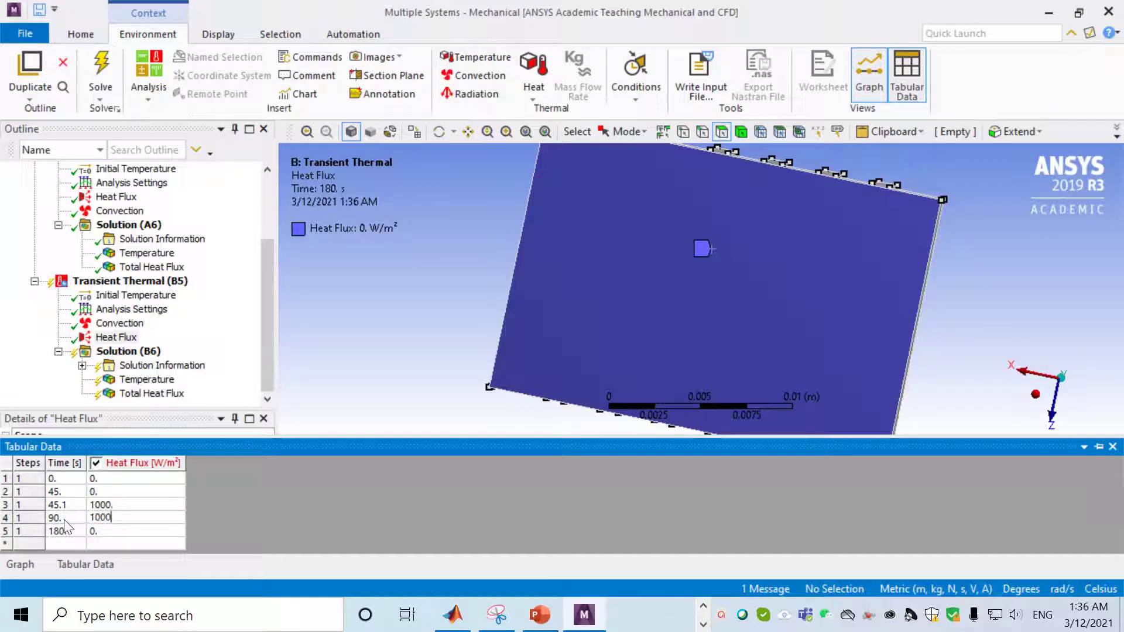
key("Return")
Add 90.1 s and 135 s rows to the Heat Flux table, both at 0 W/m²
type("135")
key("Return")
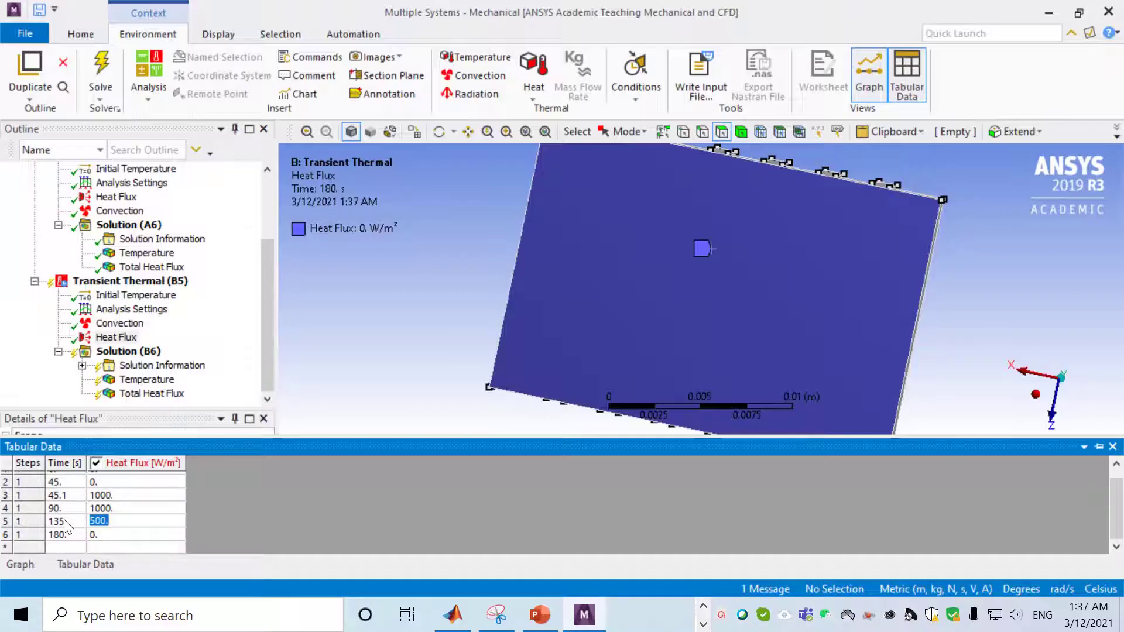
left_click(65, 518)
type("90.1")
key("Return")
type("0")
key("Return")
type("135")
key("Return")
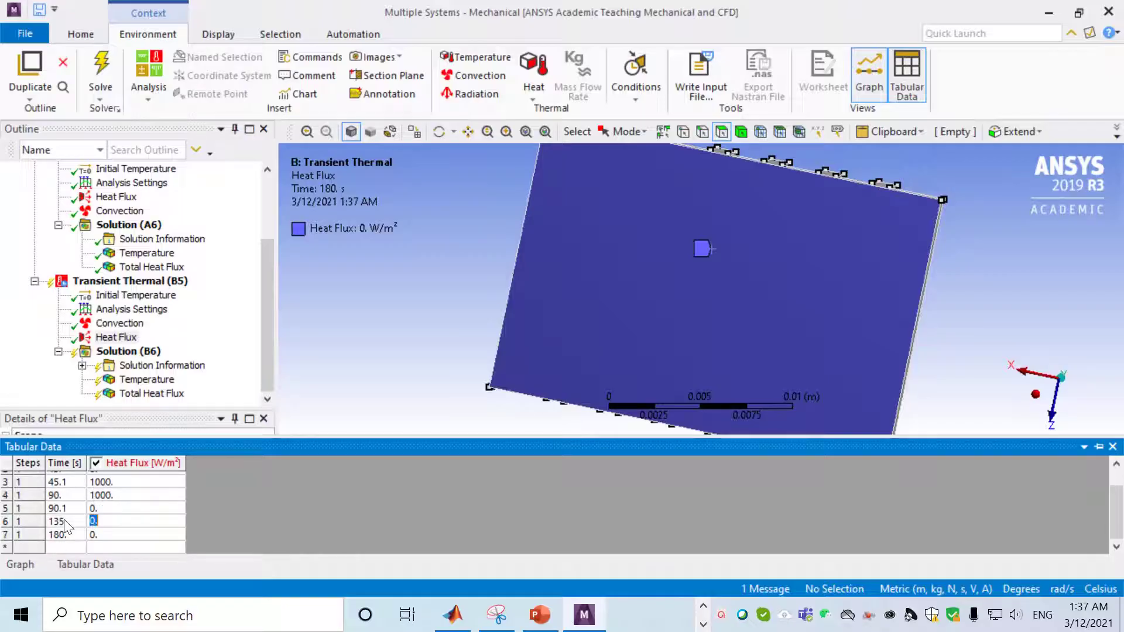
Add 135.1 s at 1000 W/m², set the 180 s heat flux to 1000 W/m², and check the table
key("Down")
key("Down")
key("Left")
type("135.1")
key("Return")
type("1000")
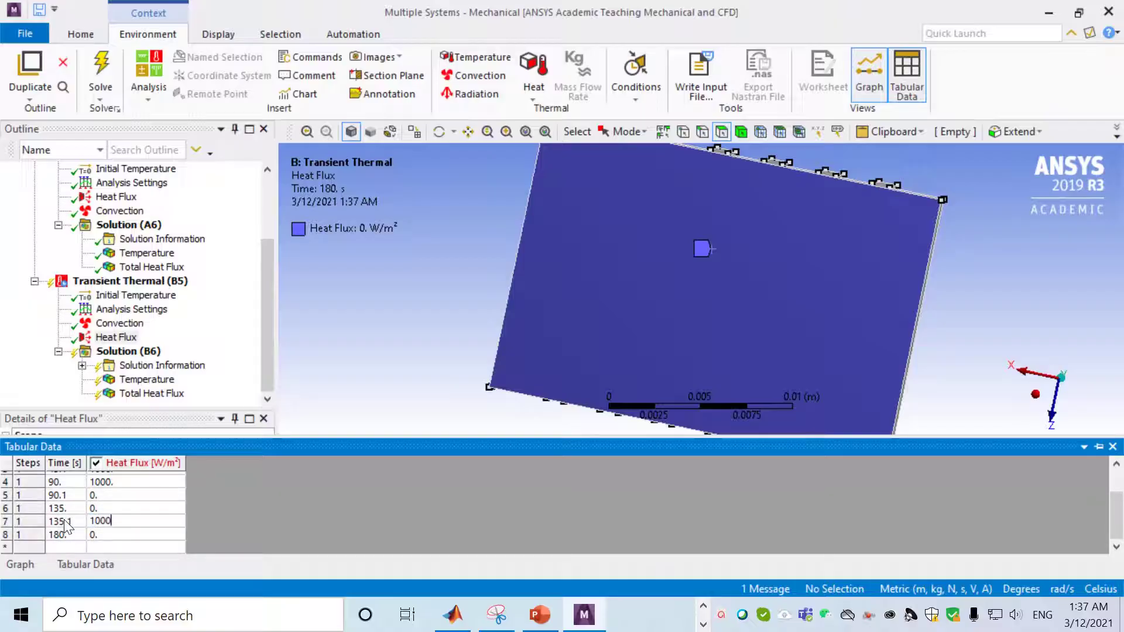
key("Return")
type("1000")
left_click(103, 506)
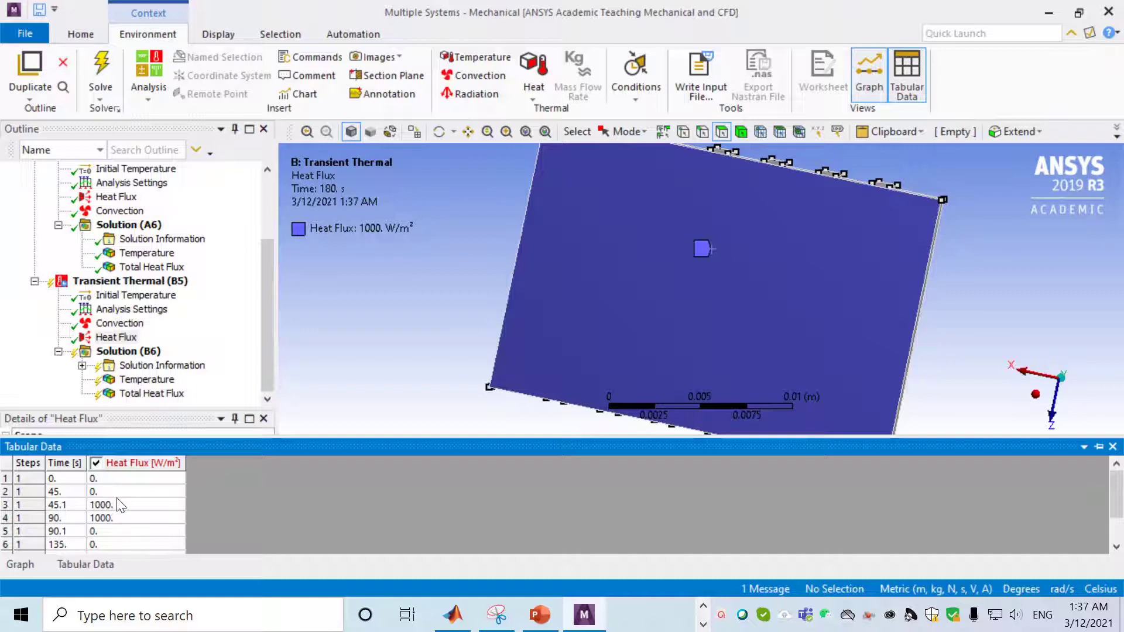
scroll(194, 501, "down", 1)
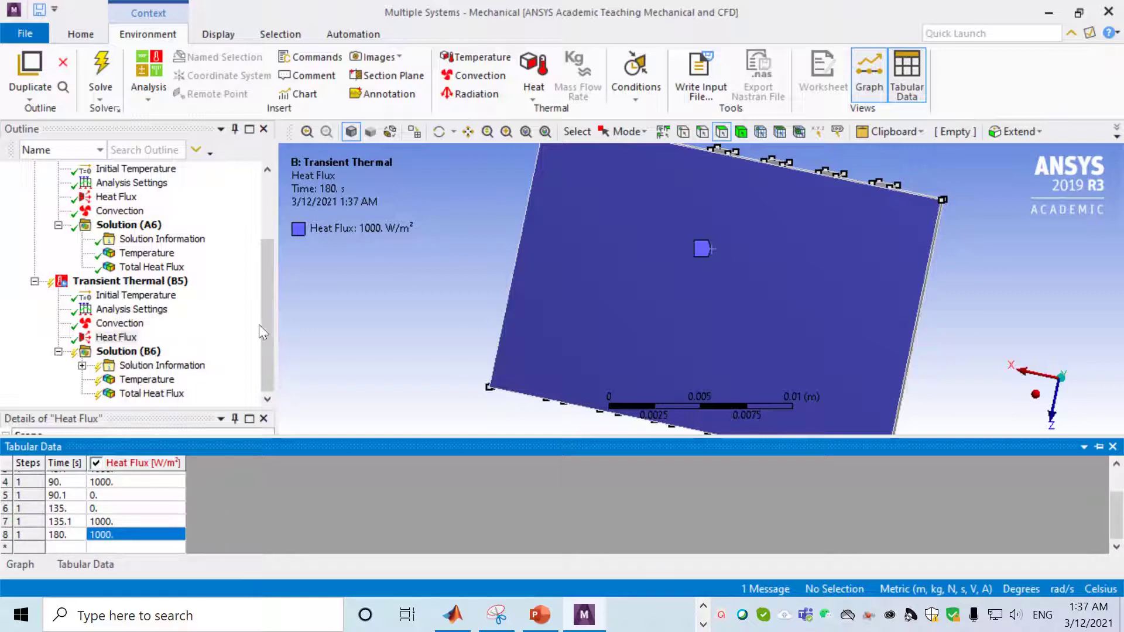
Solve the Transient Thermal analysis and check its step controls while the solver runs
left_click(135, 352)
right_click(145, 353)
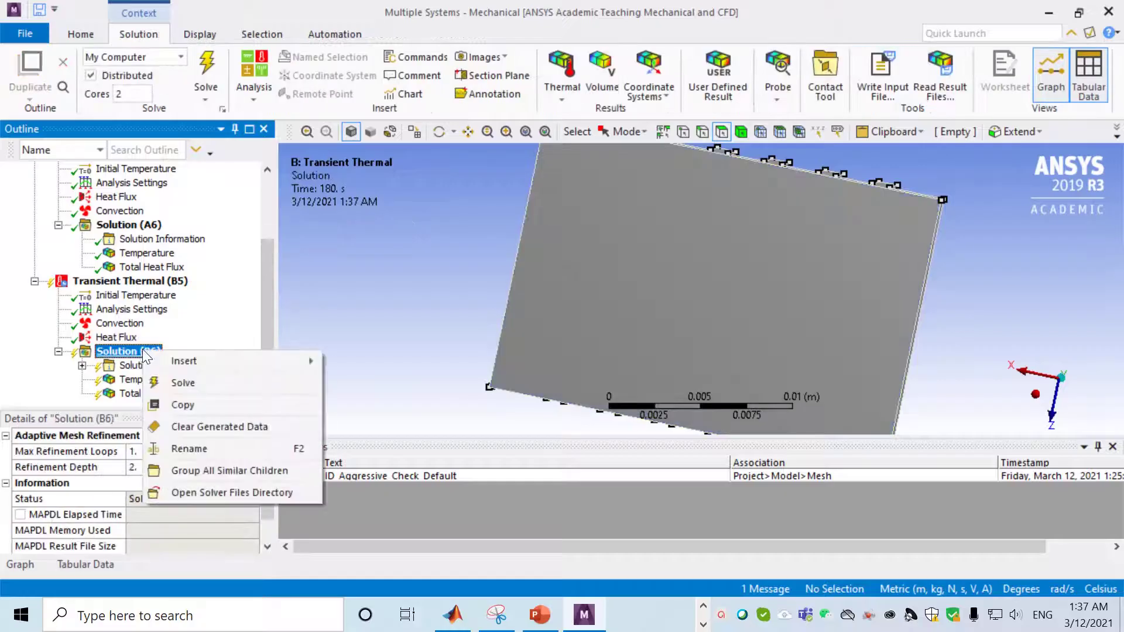
left_click(200, 384)
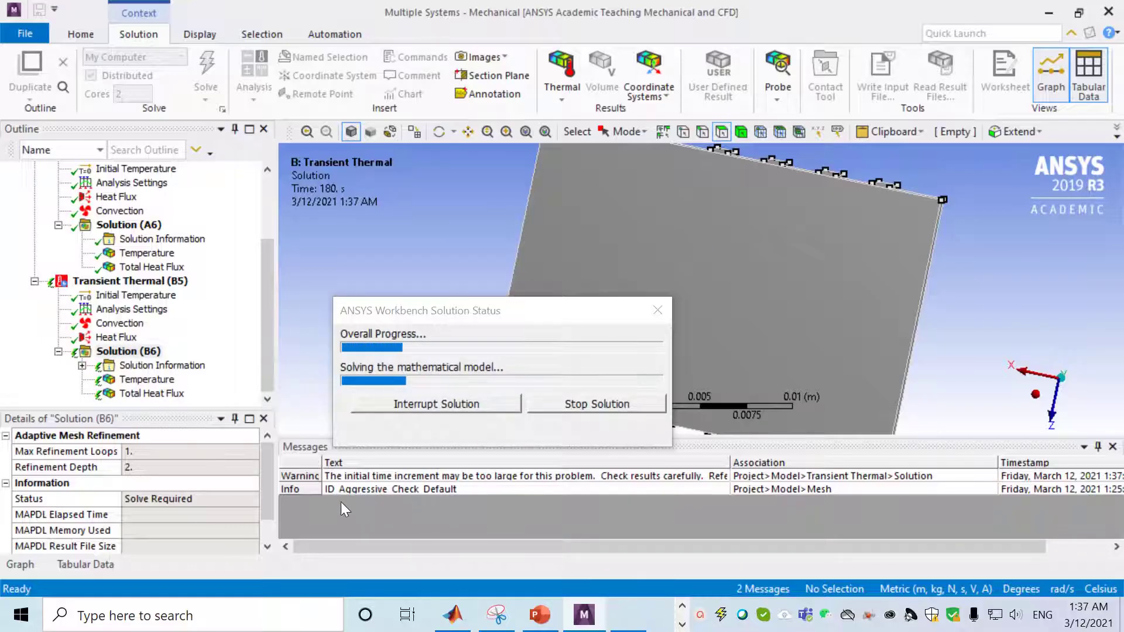
left_click(141, 312)
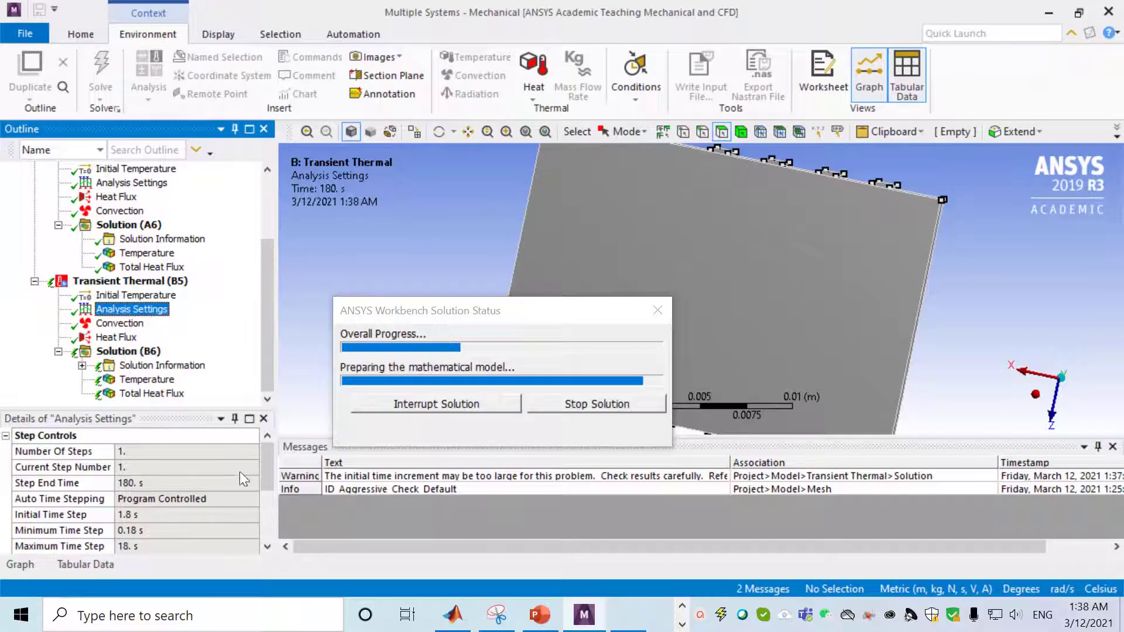
mouse_move(268, 465)
left_mouse_down()
mouse_move(272, 493)
mouse_move(269, 472)
left_mouse_up()
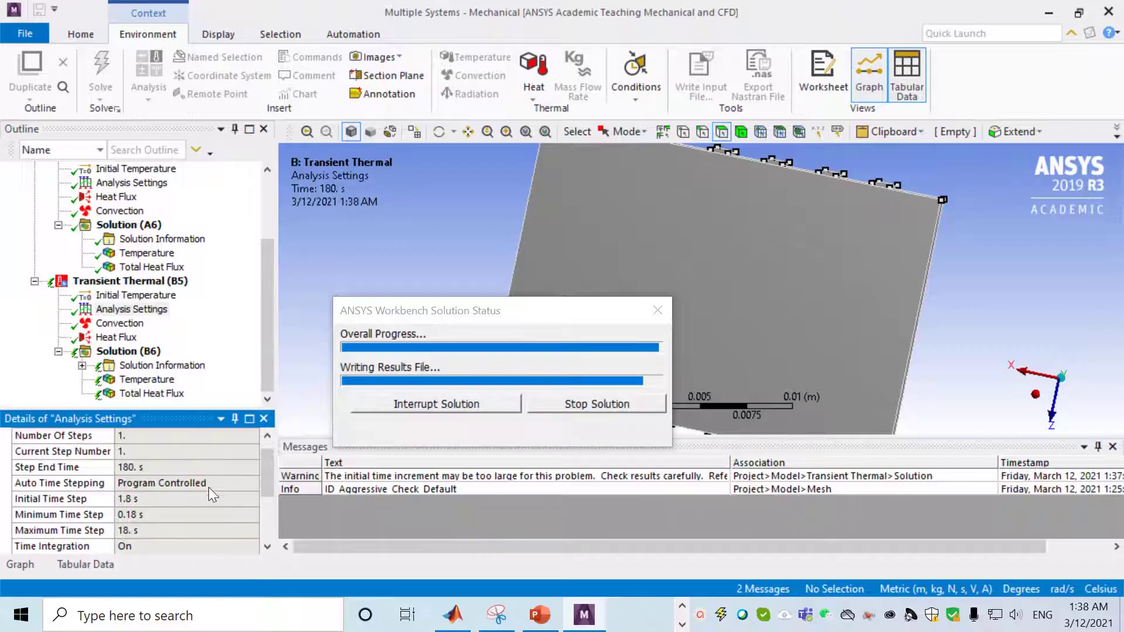
scroll(210, 487, "up", 1)
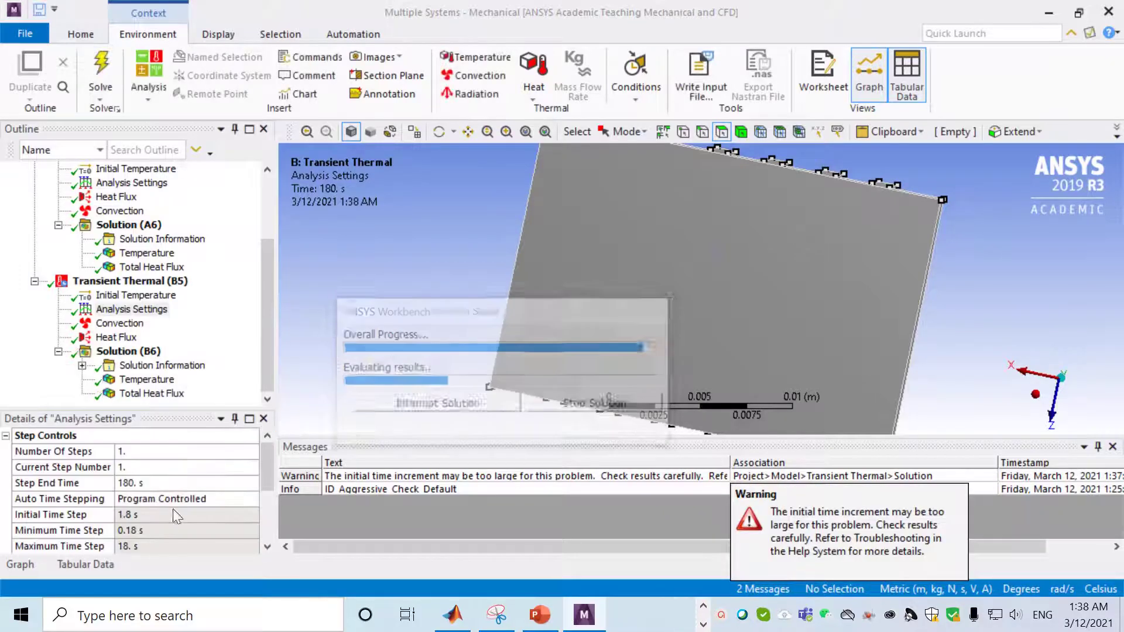
Inspect the transient Temperature and Total Heat Flux contours on the fins and base at 180 s
left_click(151, 380)
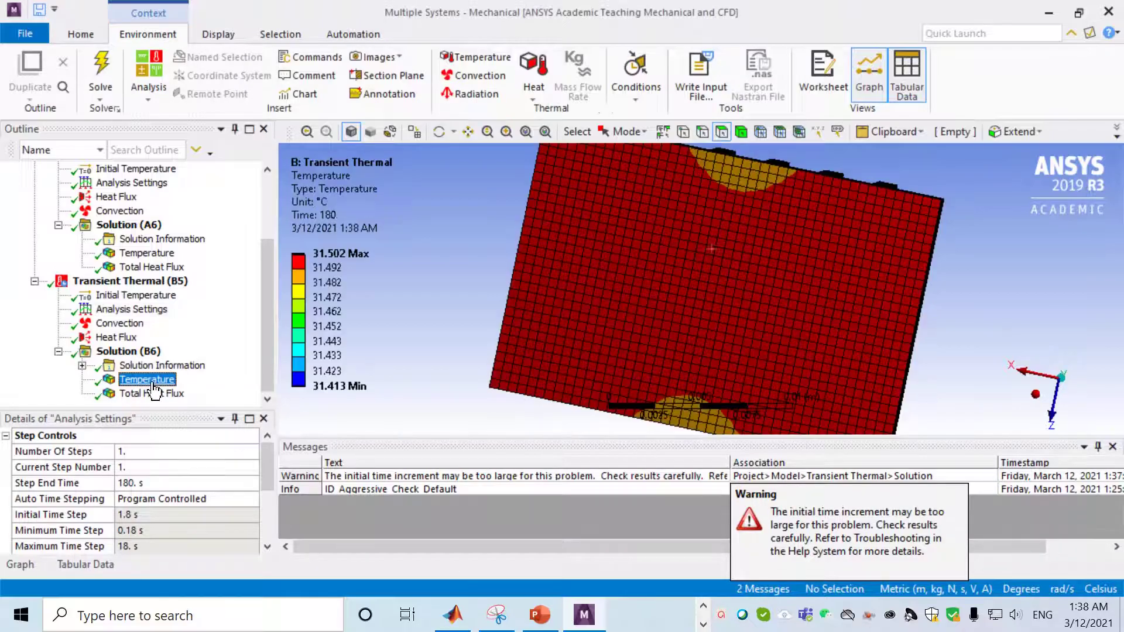
middle_click_drag(532, 292, 514, 362)
left_click(152, 392)
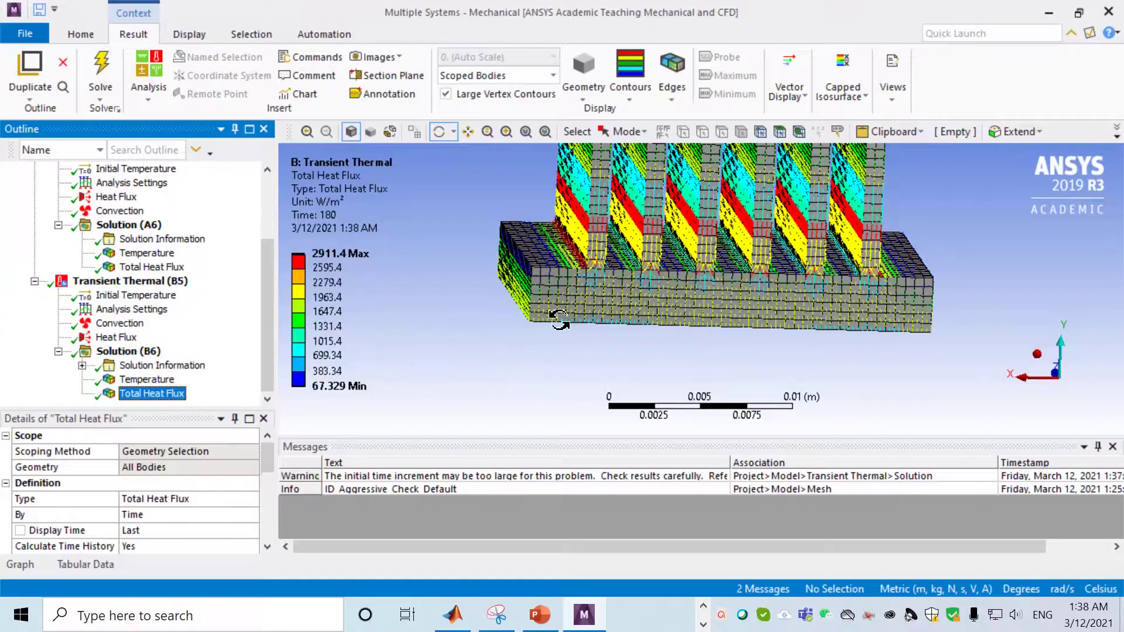
middle_click_drag(563, 318, 533, 351)
left_click(175, 381)
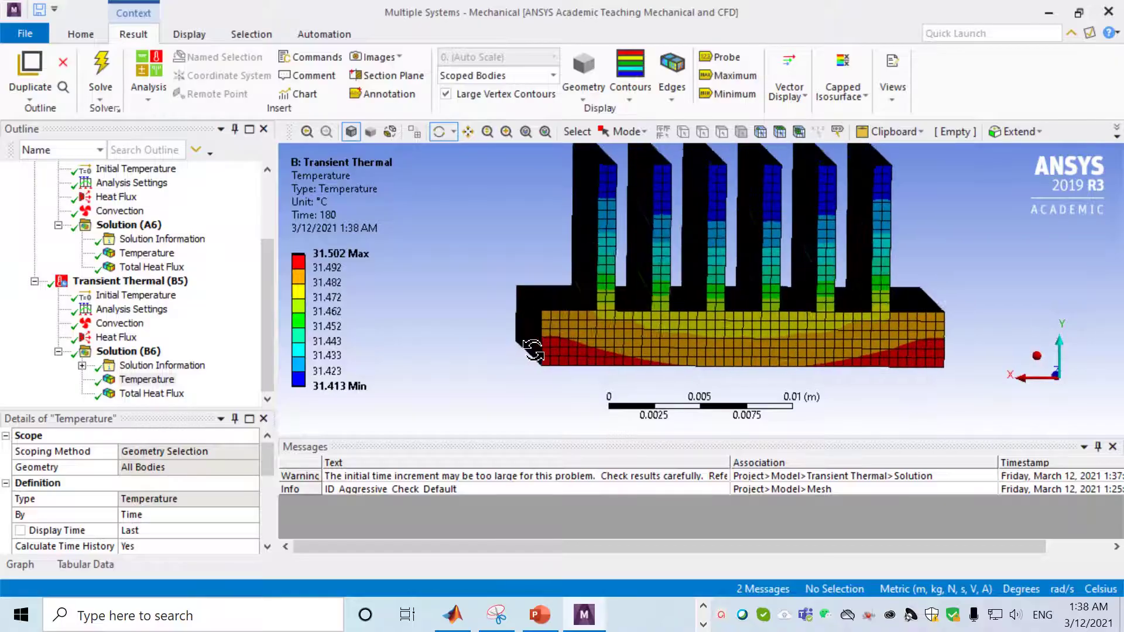
left_click(157, 394)
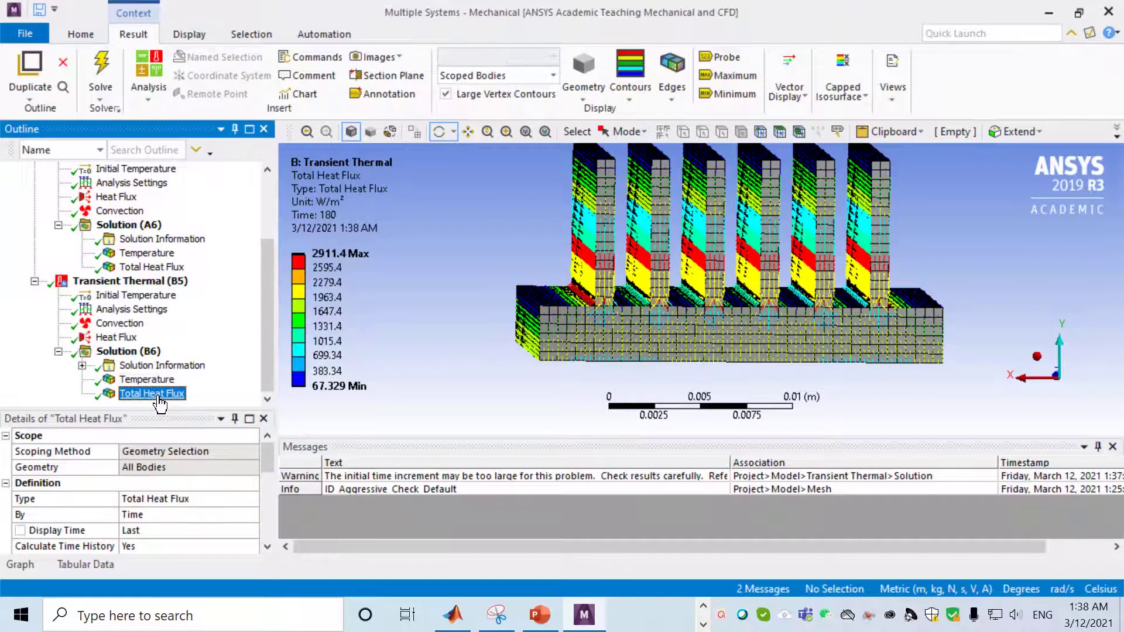
key("Up")
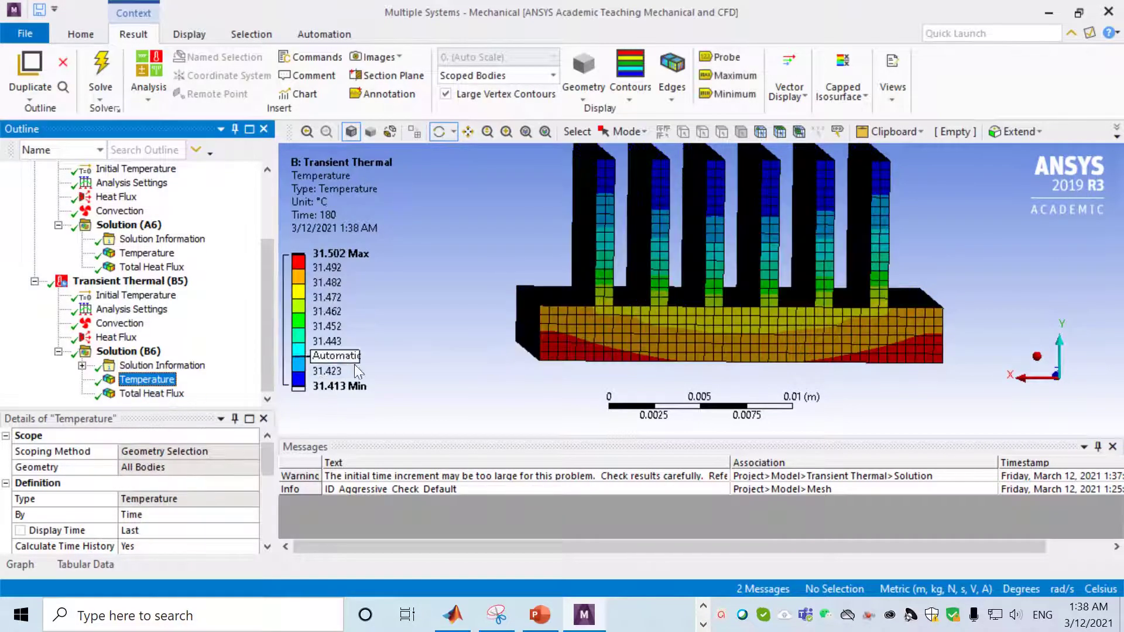
Check the transient Temperature result's minimum, maximum and average values and its graph over time
left_click_drag(268, 472, 269, 497)
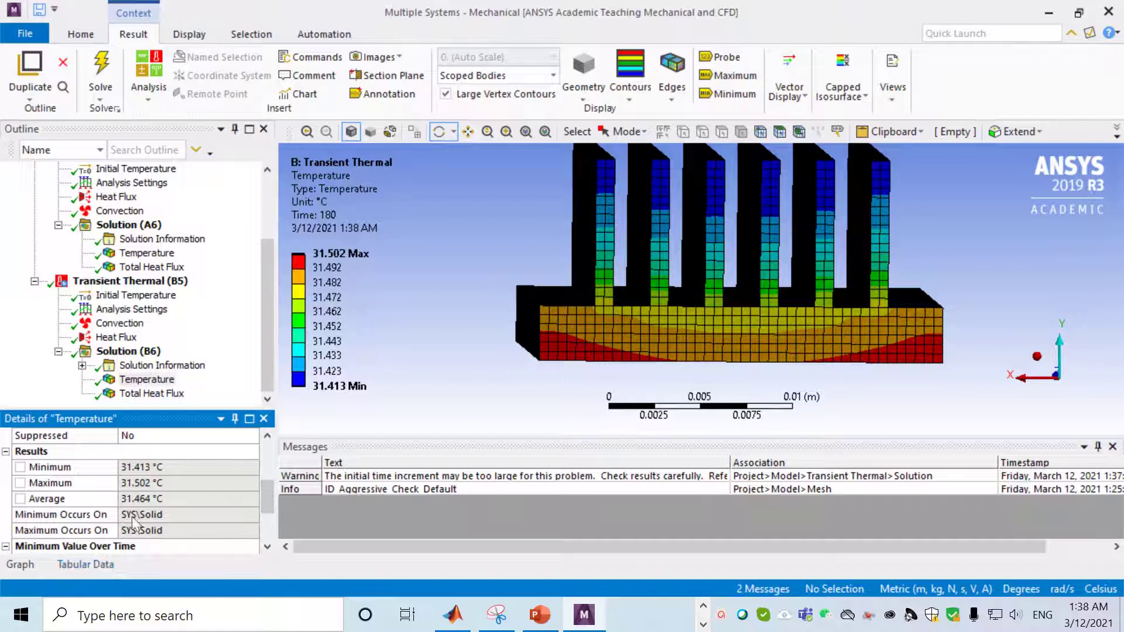
left_click(14, 565)
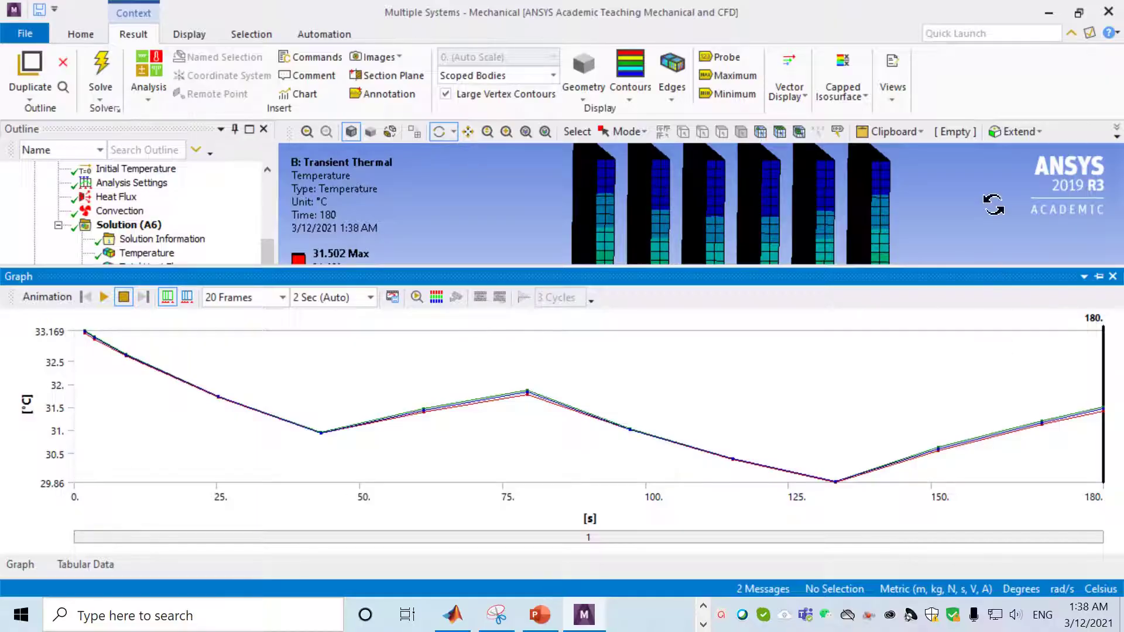
left_click(457, 224)
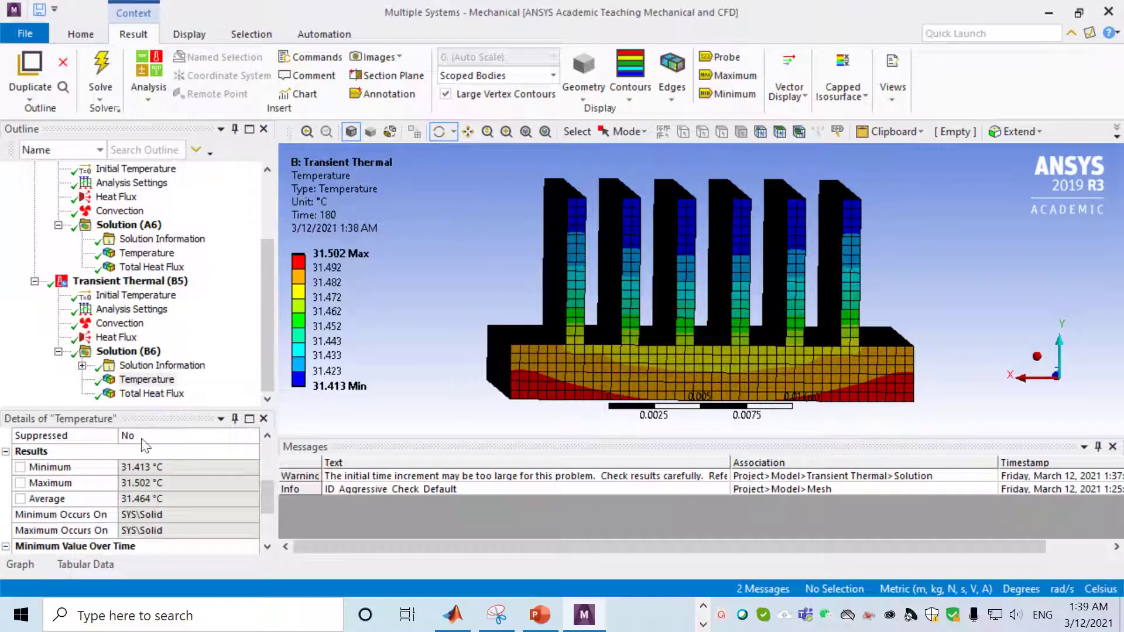
left_click(146, 380)
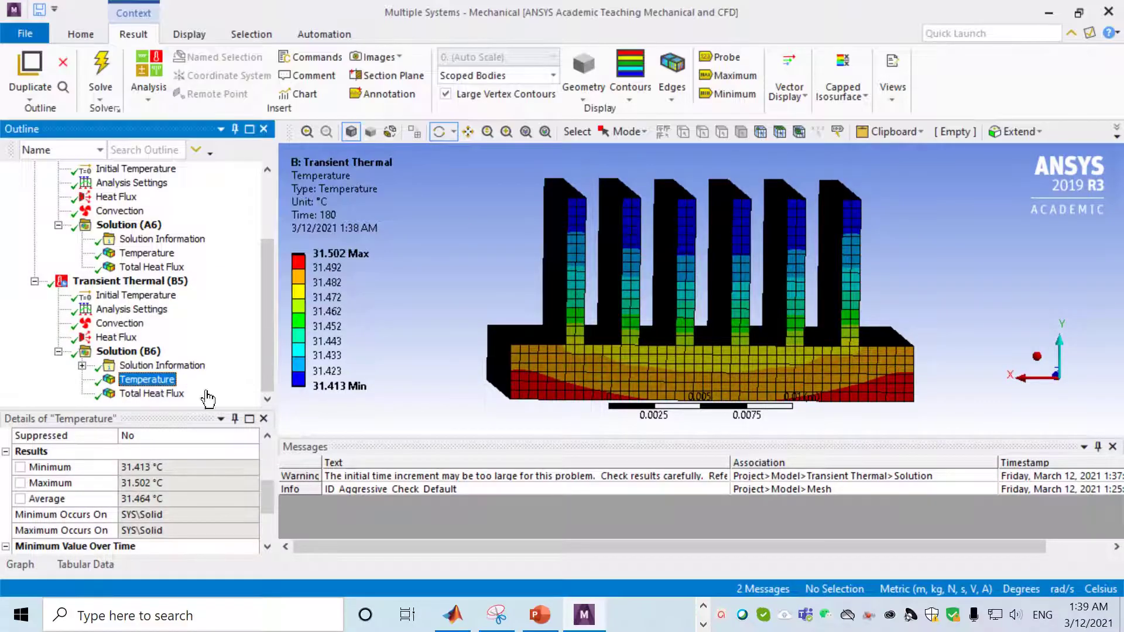
Try Auto Time Stepping On in the transient analysis settings, review its time steps, and restore Program Controlled
left_click(114, 337)
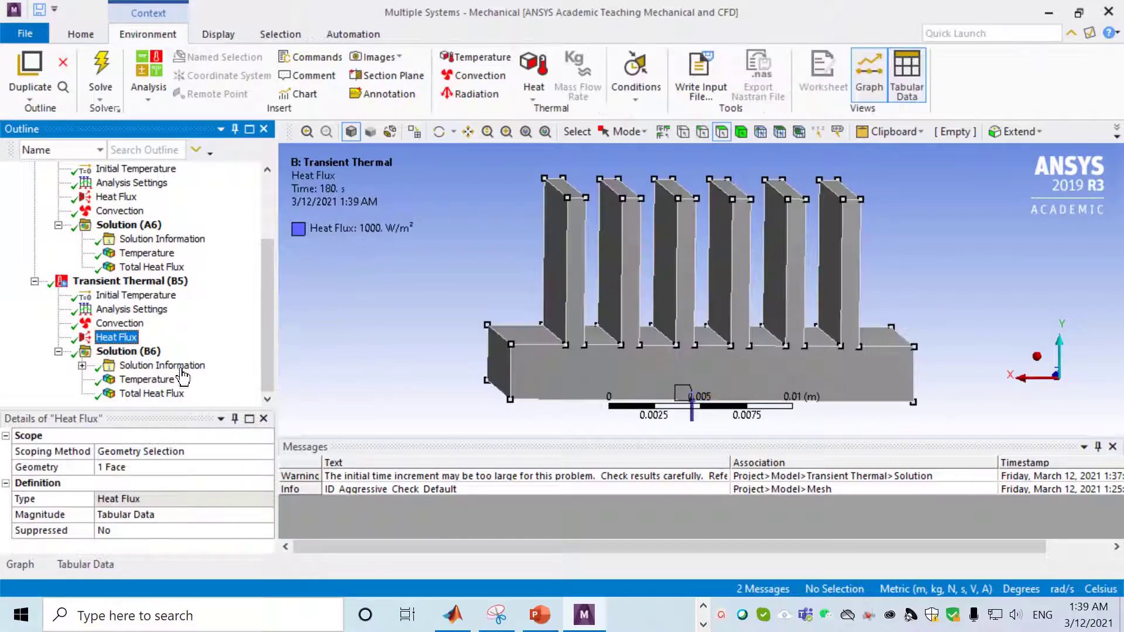
key("Up")
key("Up")
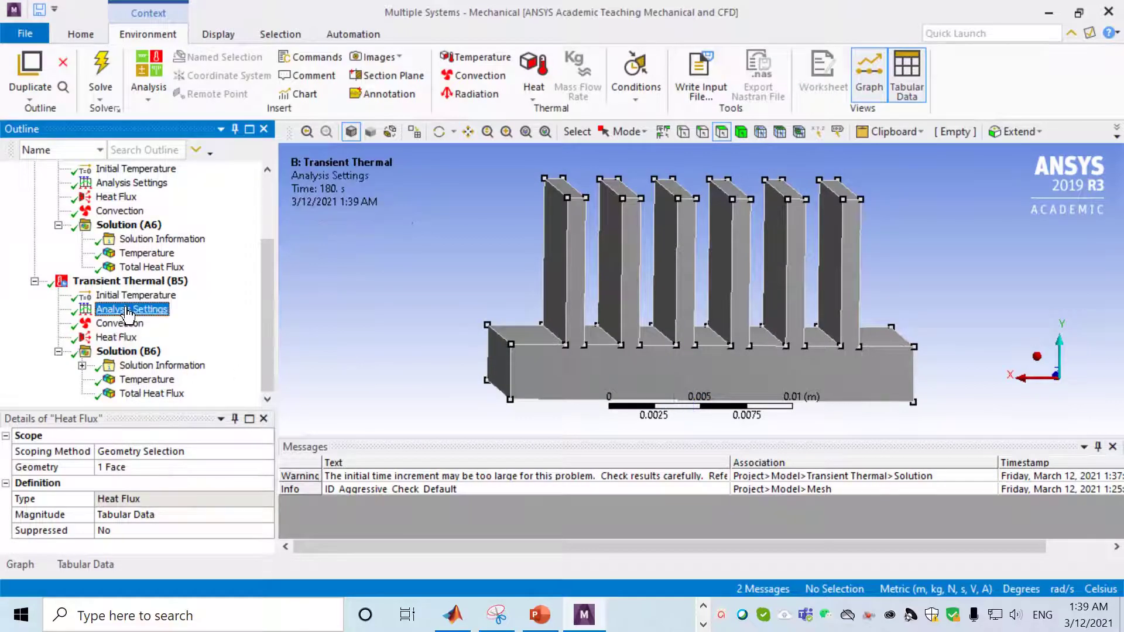
left_click(228, 500)
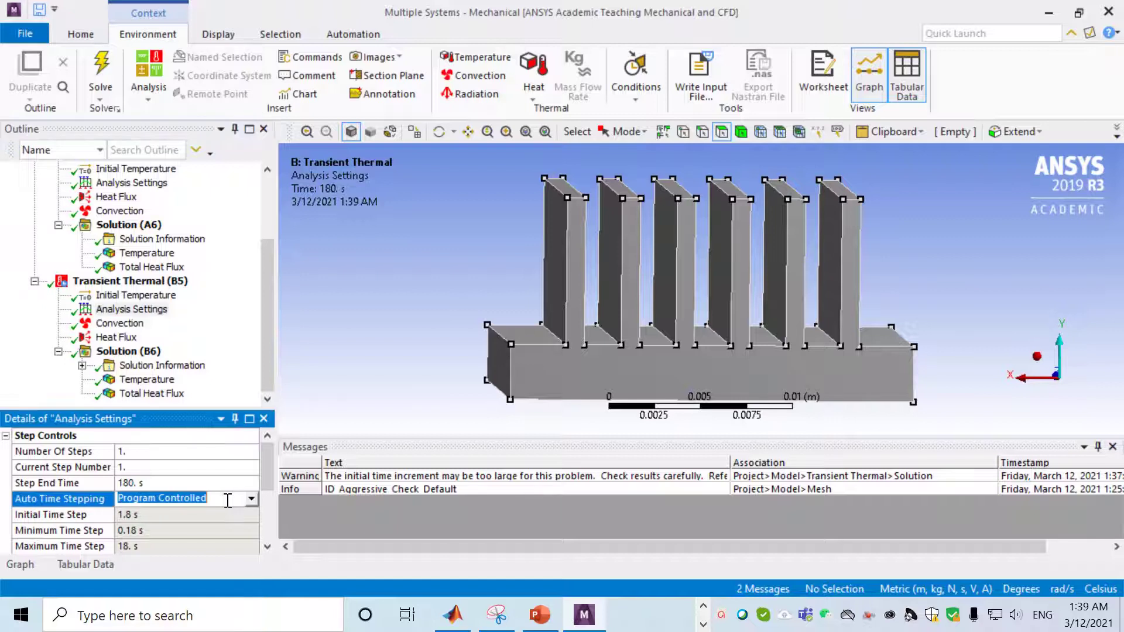
left_click(252, 499)
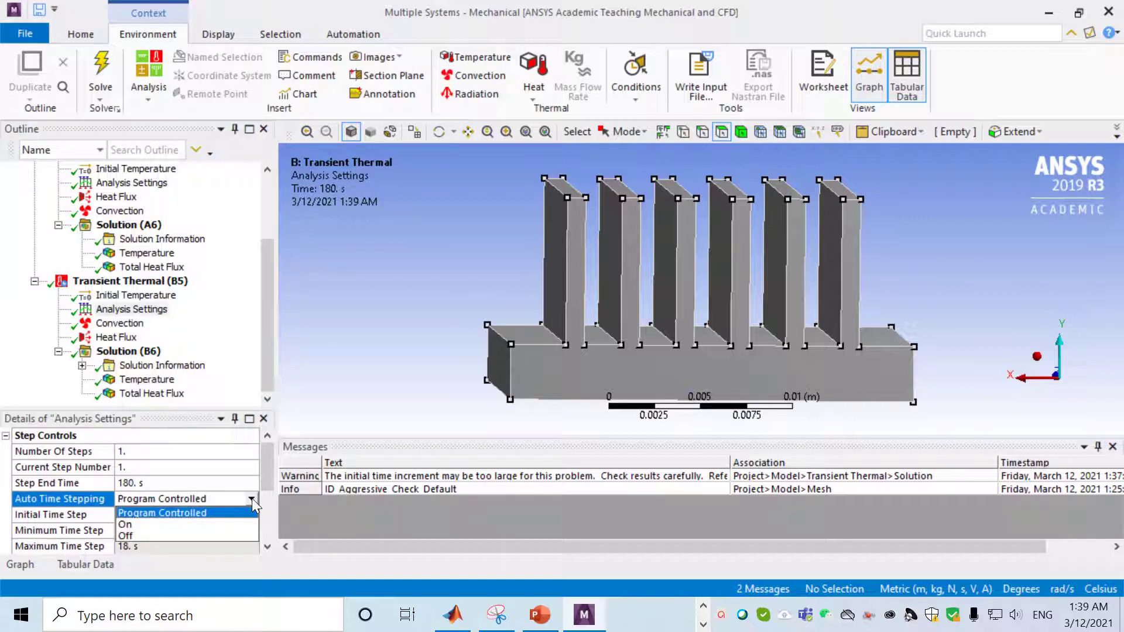
left_click(198, 525)
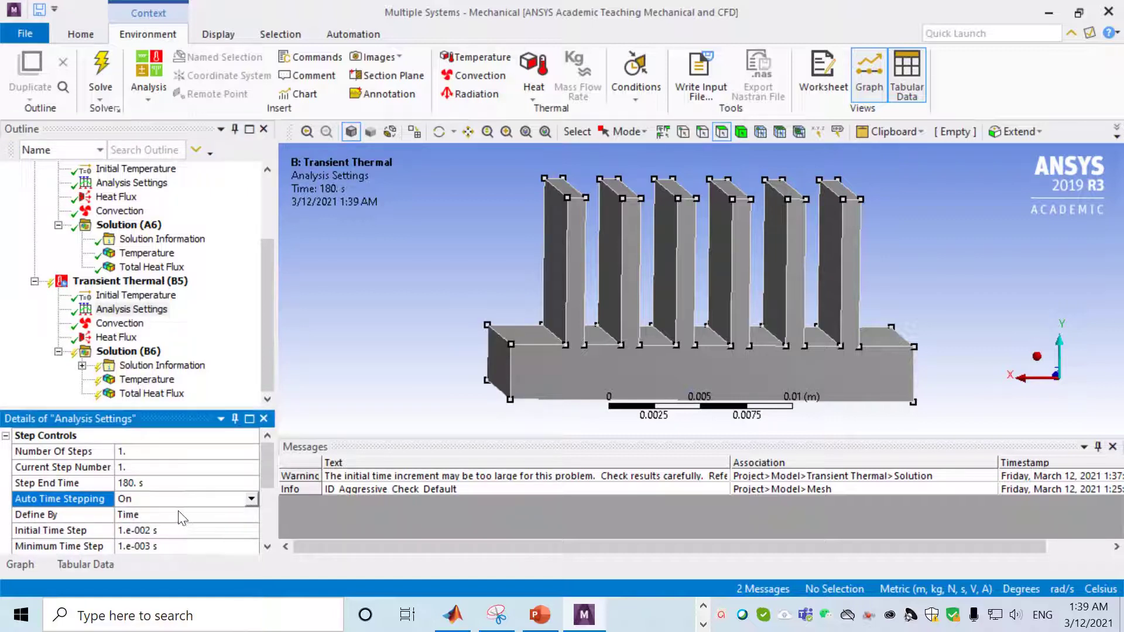
scroll(198, 512, "down", 1)
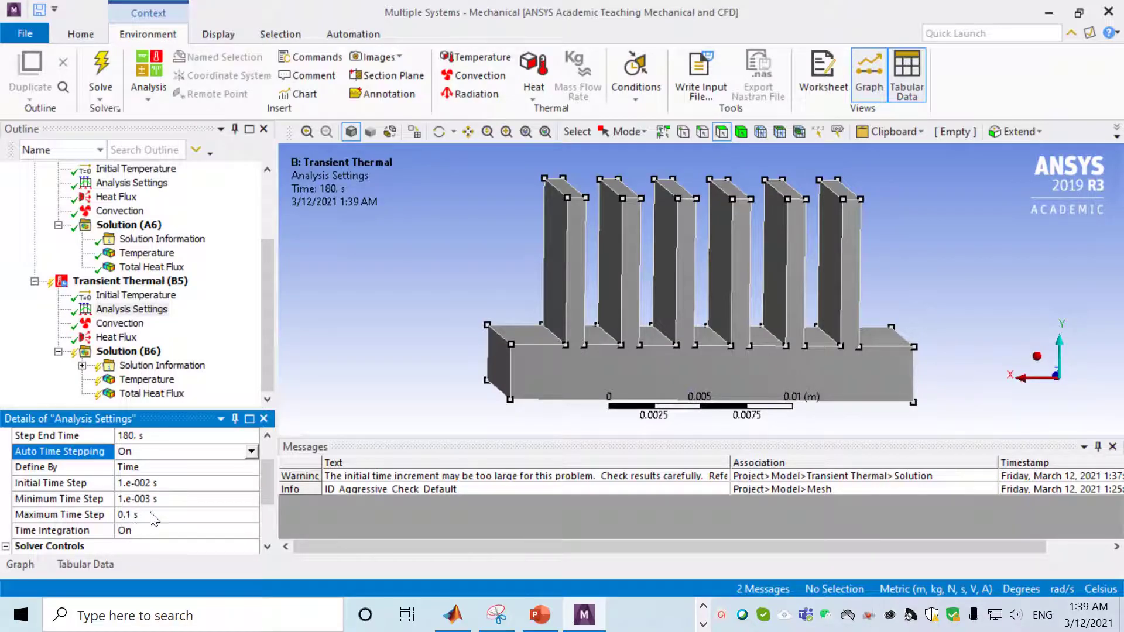
left_click(250, 452)
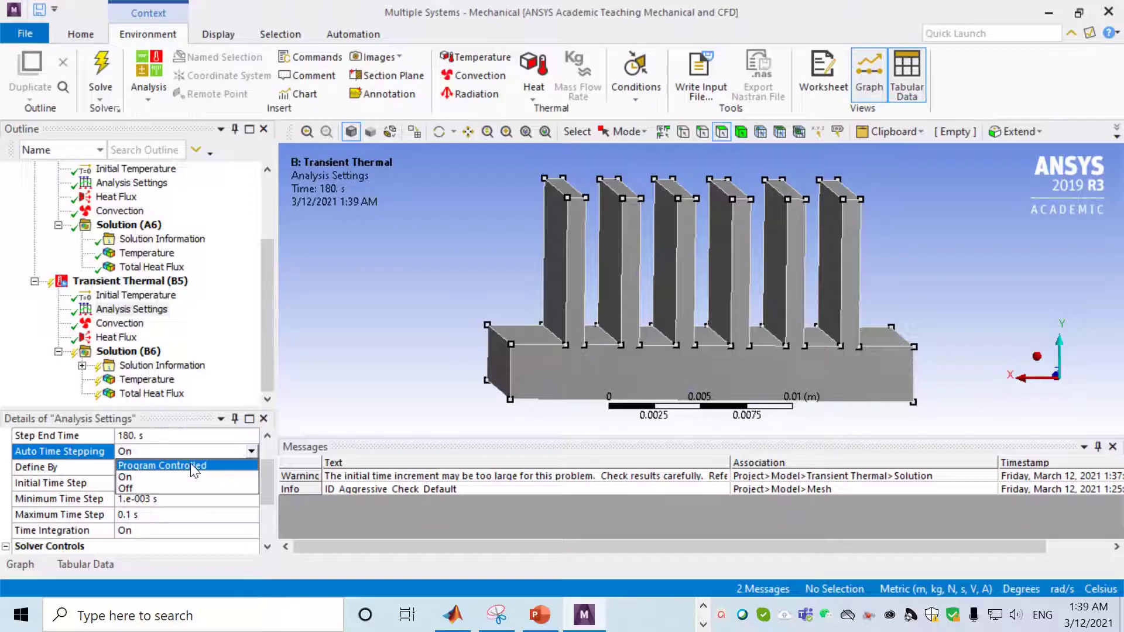
left_click(191, 466)
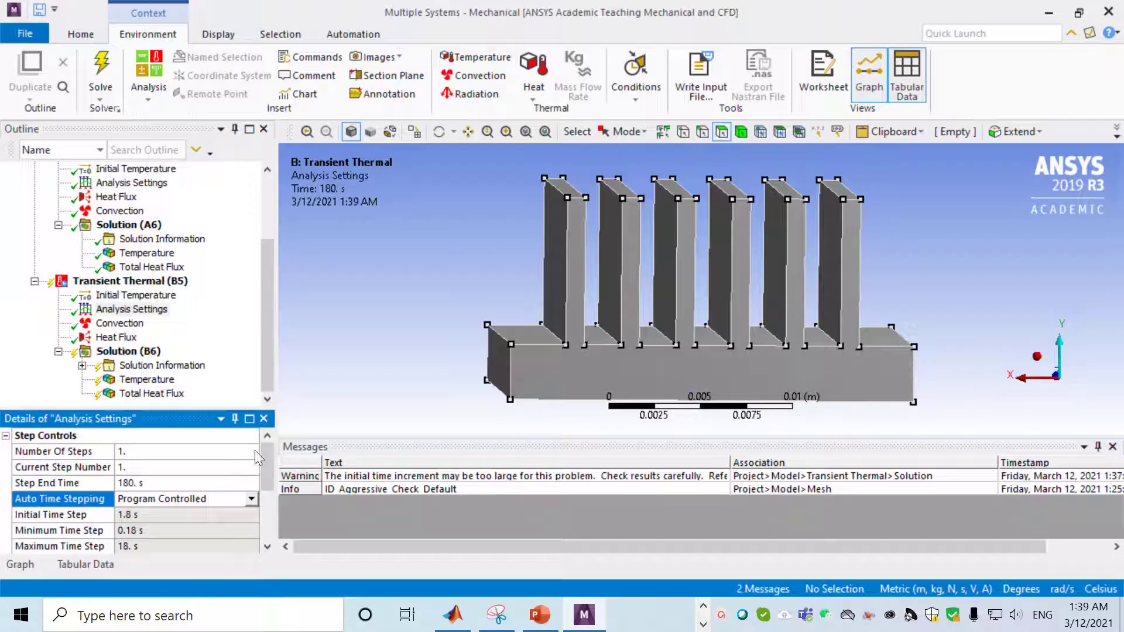
Compare the transient solution's Total Heat Flux contours with its Temperature contours from the fin-end side
left_click(173, 380)
left_click(155, 394)
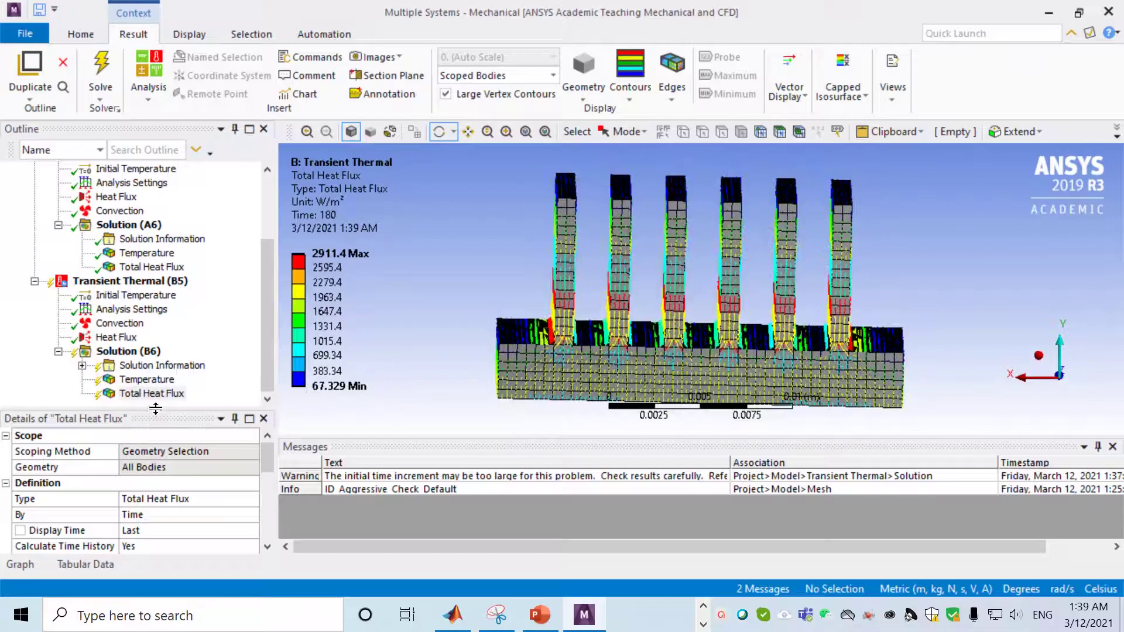
left_click(148, 379)
left_click(152, 393)
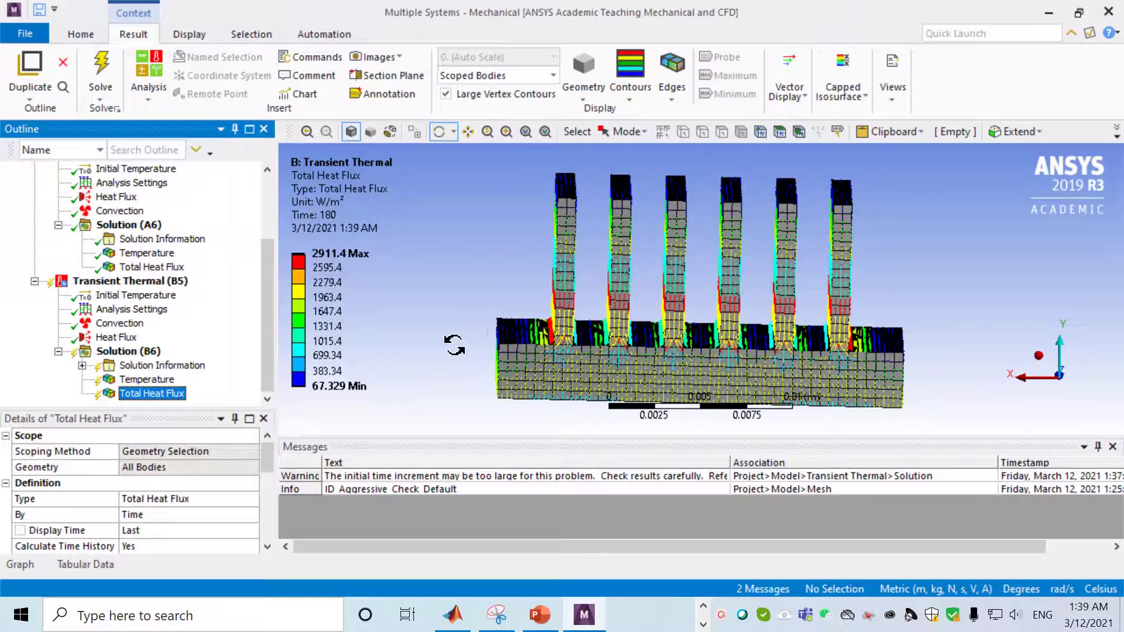
left_click(148, 380)
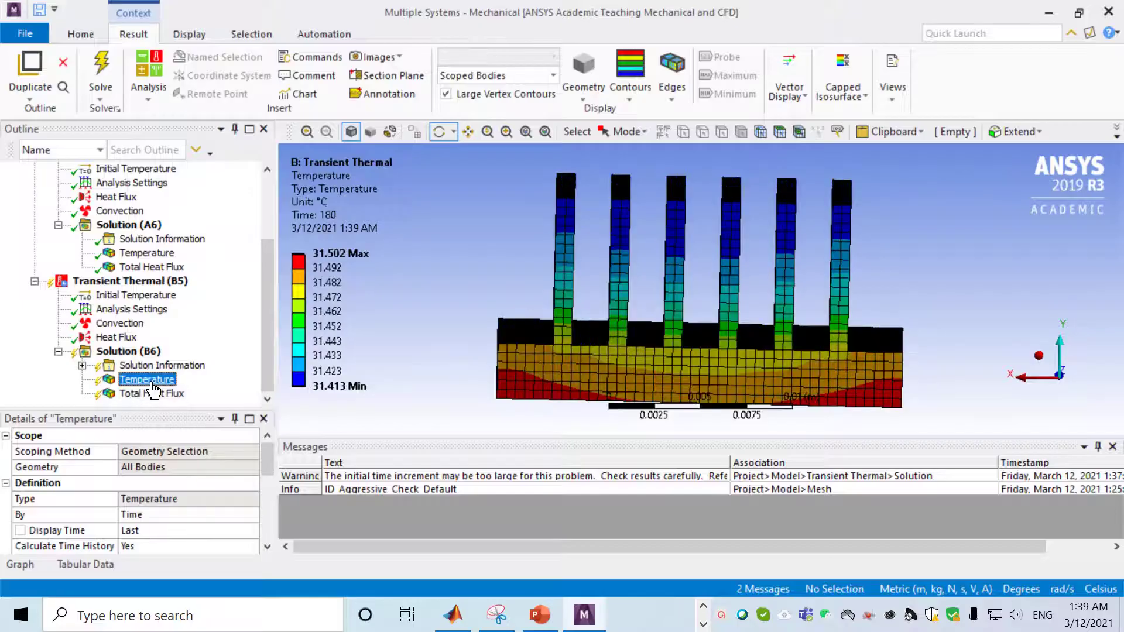
View the transient Temperature result's graph over the 180 s period and close Mechanical
left_click(21, 568)
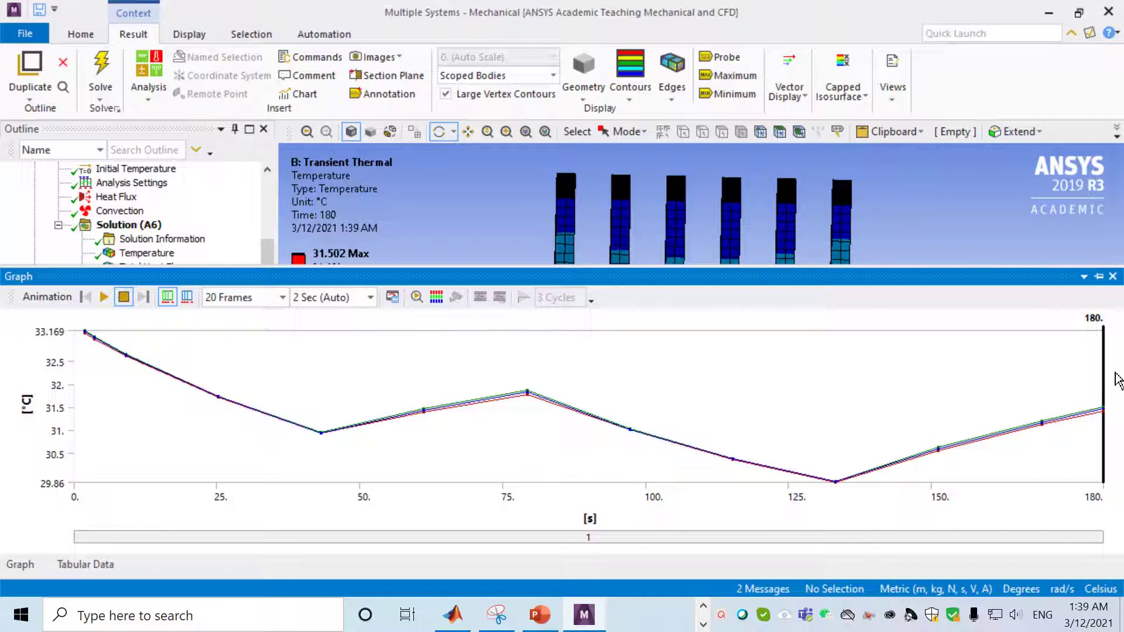
left_click(1097, 278)
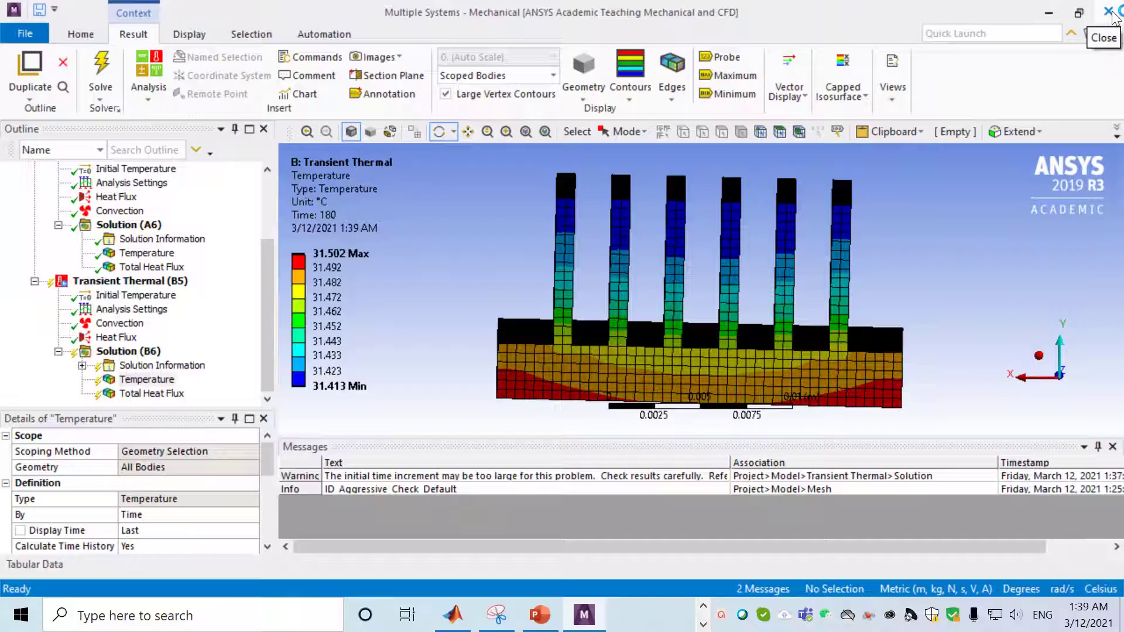
left_click(1110, 13)
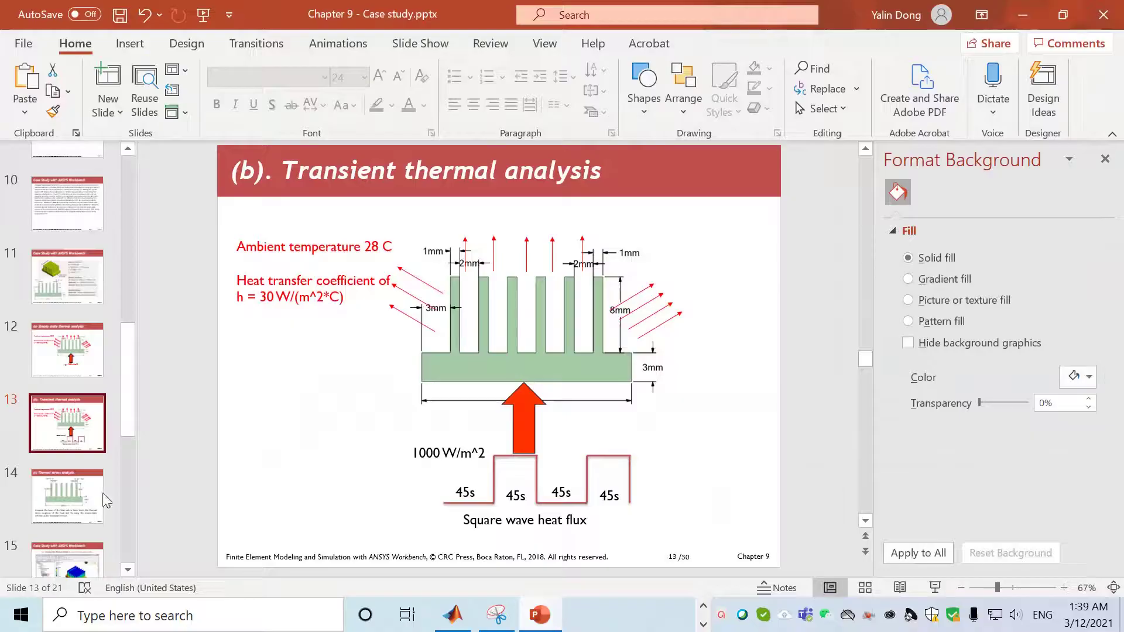
Consult the thermal stress analysis slide and, in Workbench, add a Static Structural system linked to the Steady-State Thermal Solution
left_click(79, 497)
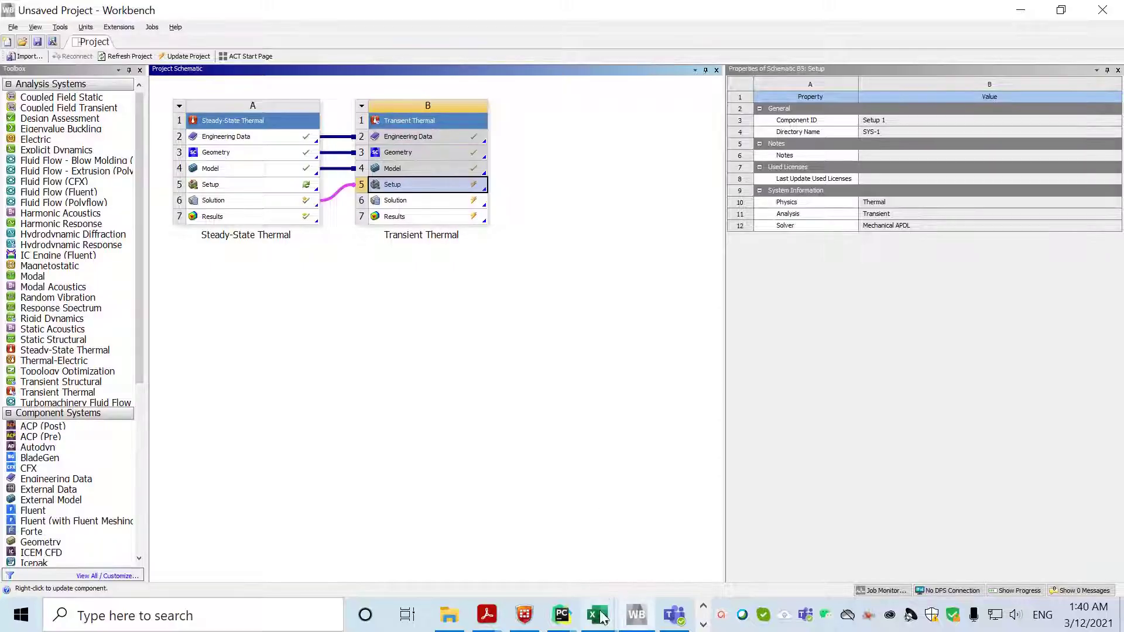
left_click(273, 371)
mouse_move(137, 317)
left_mouse_down()
mouse_move(139, 349)
mouse_move(141, 331)
left_mouse_up()
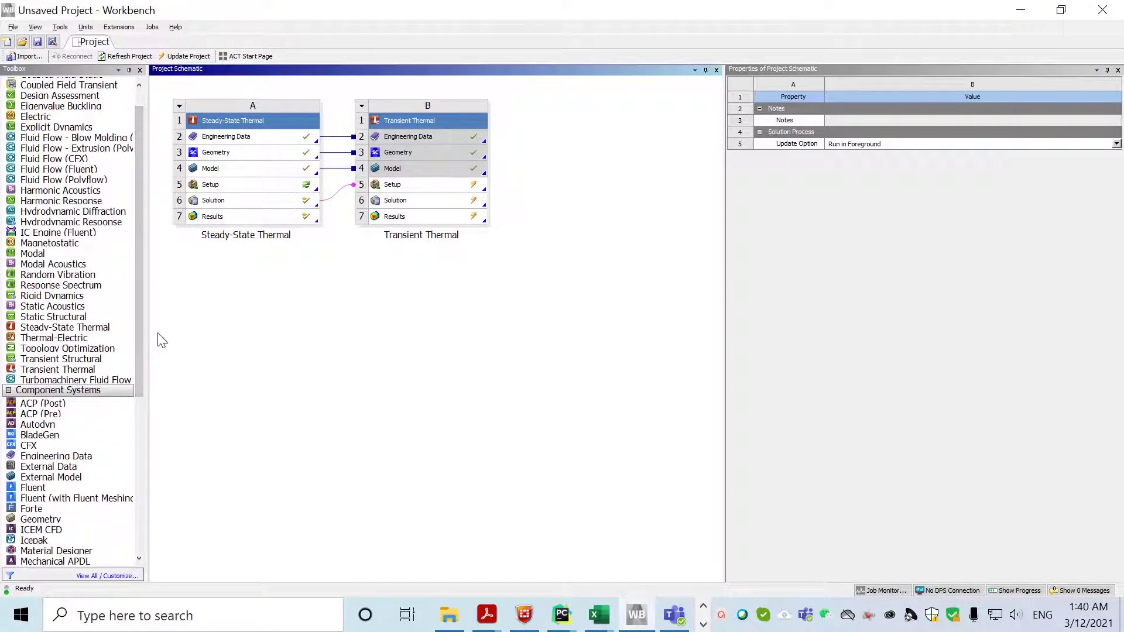
left_click(50, 318)
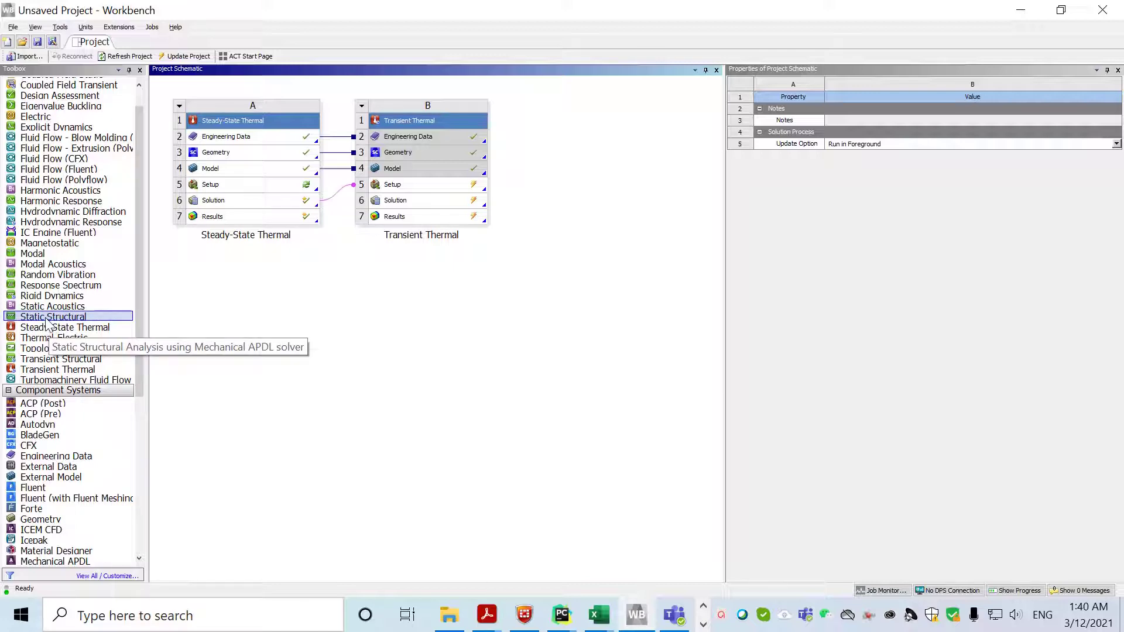
left_click_drag(49, 324, 233, 202)
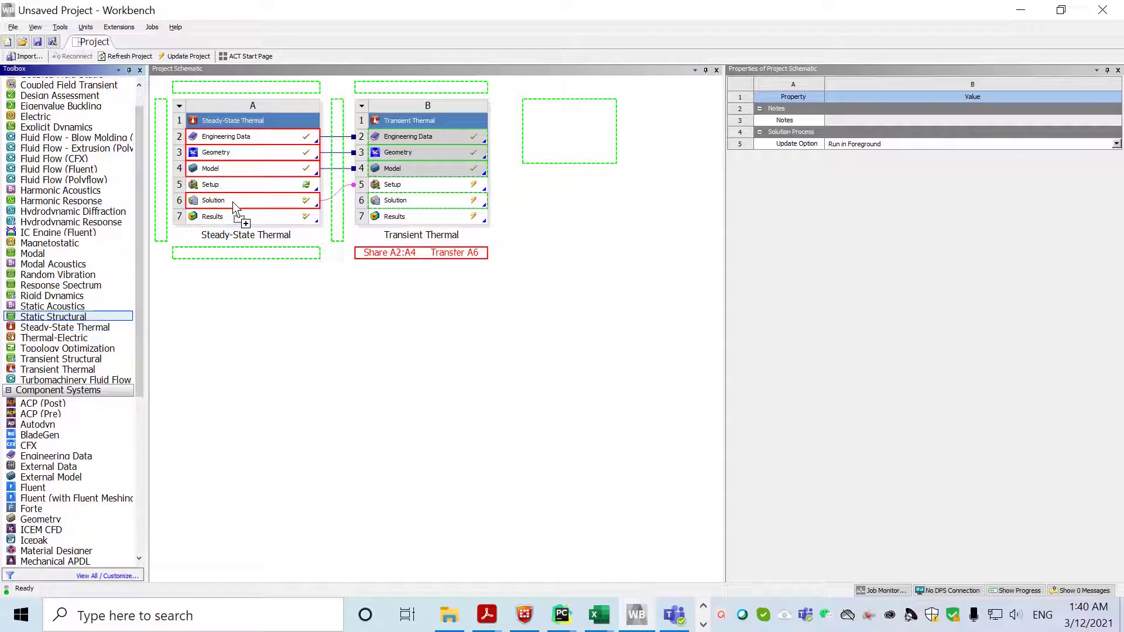
left_click_drag(233, 202, 233, 203)
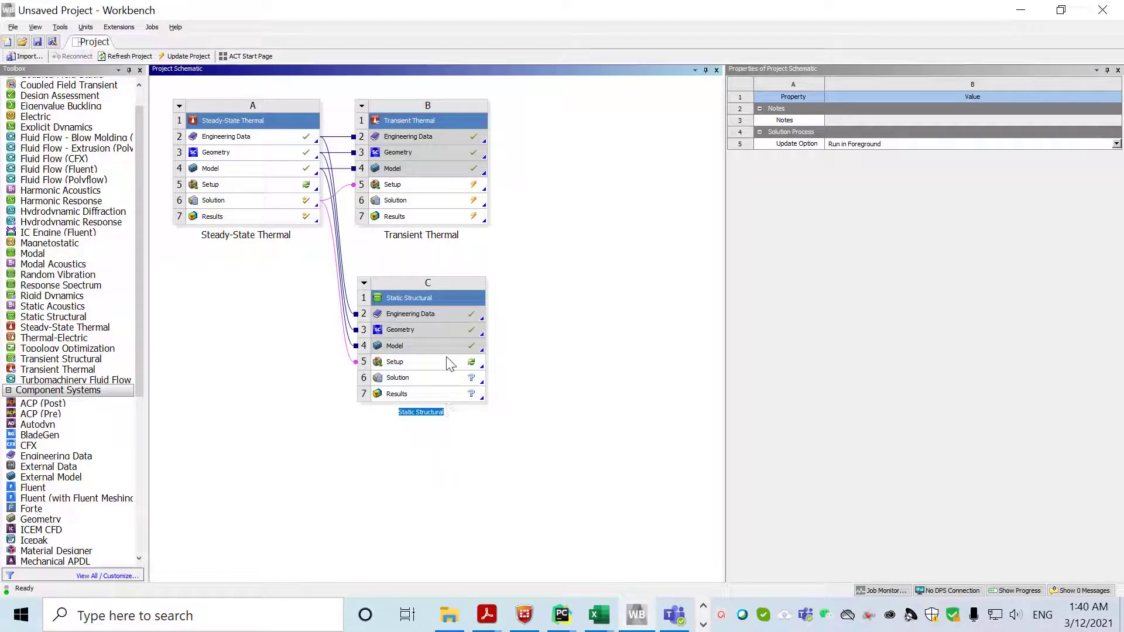
Open the Steady-State Thermal system's Engineering Data and bring up the Aluminum material's properties and the available property types
double_click(234, 143)
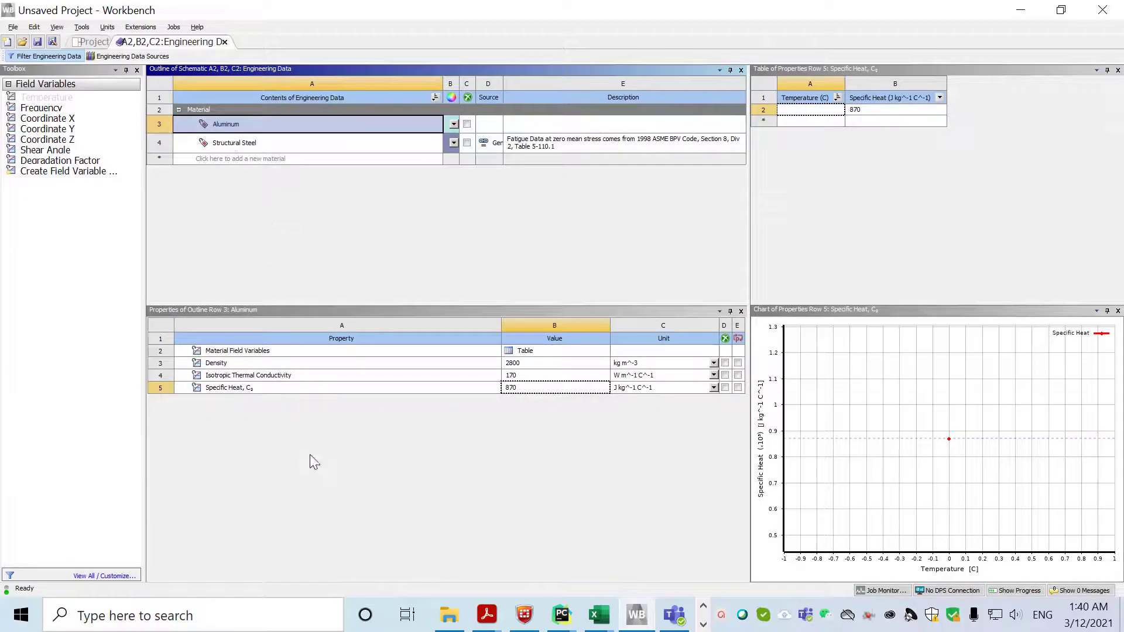
left_click(233, 126)
left_click(242, 199)
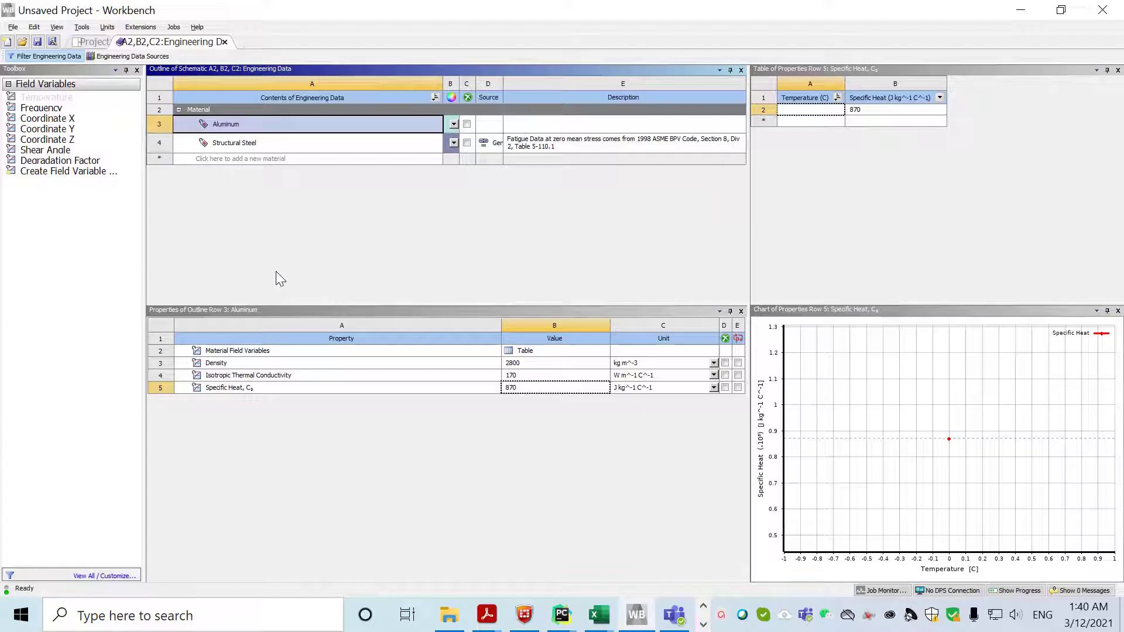
left_click(216, 127)
left_click(234, 139)
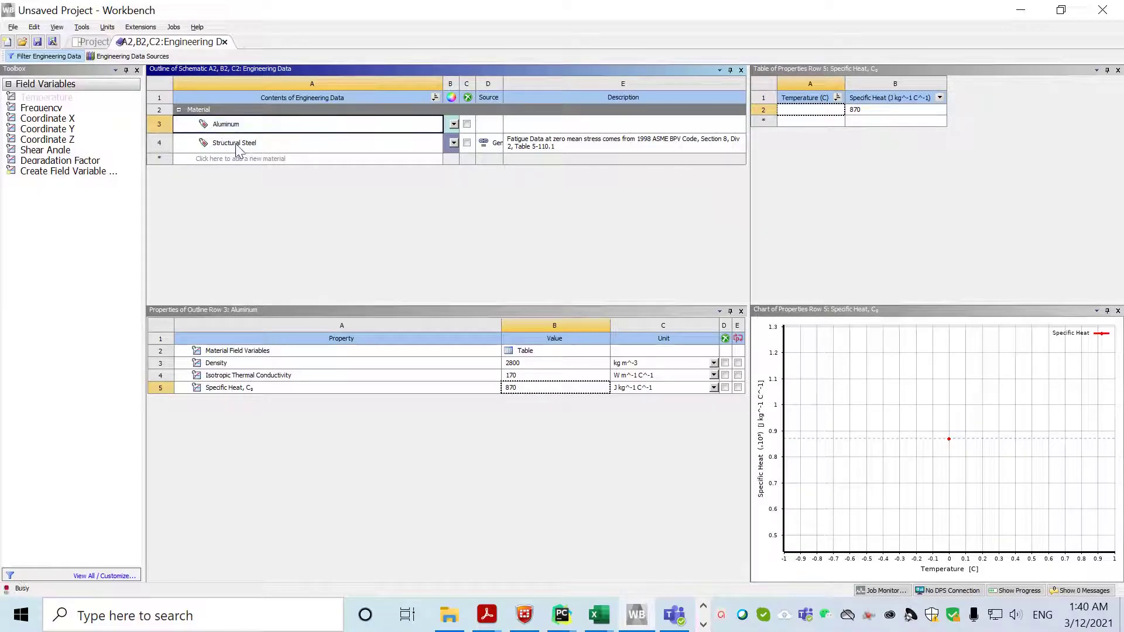
left_click(230, 124)
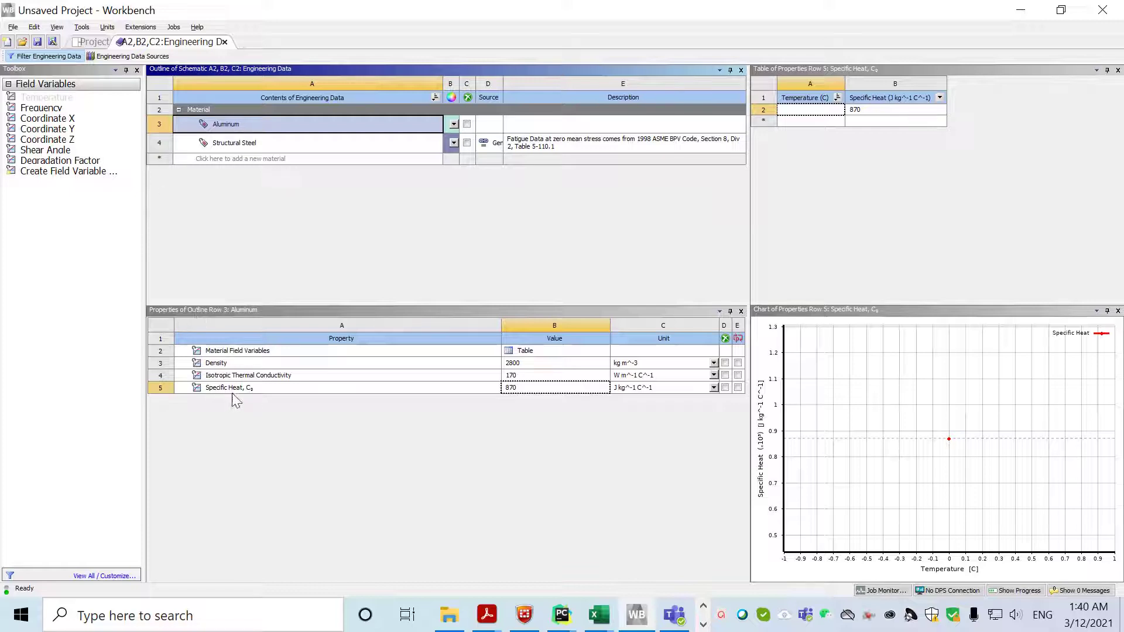
left_click(234, 125)
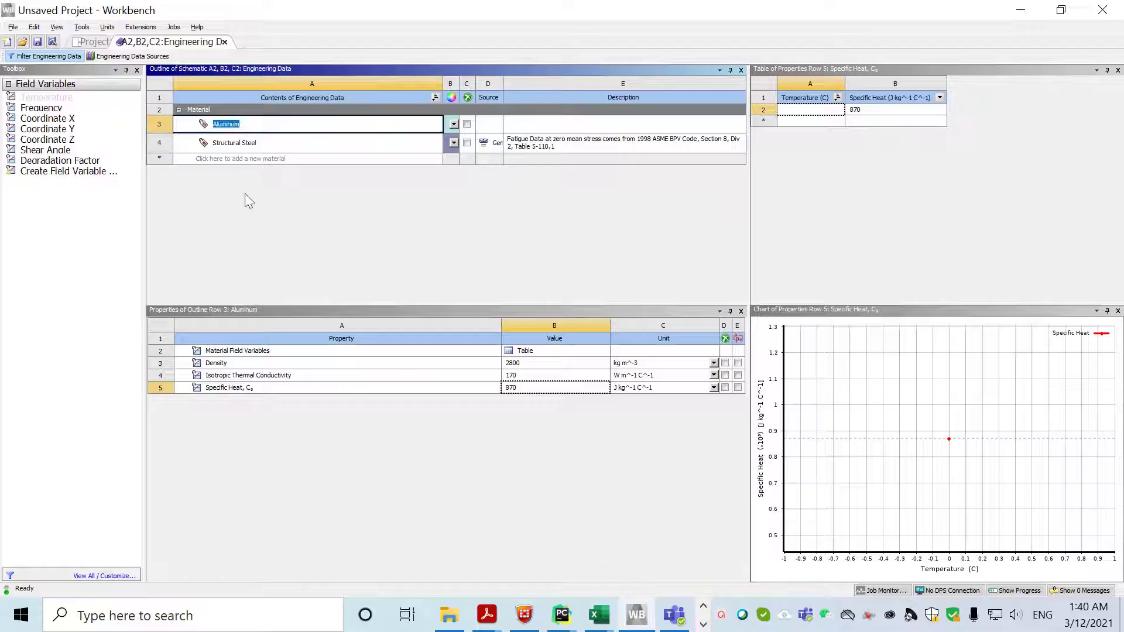
left_click(238, 223)
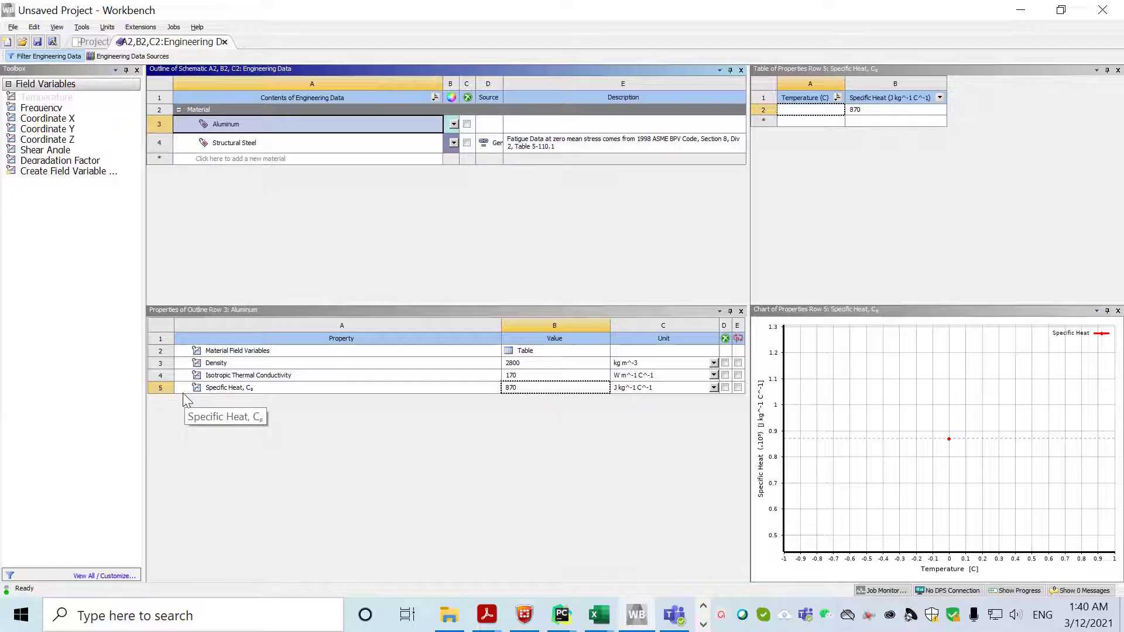
left_click(240, 352)
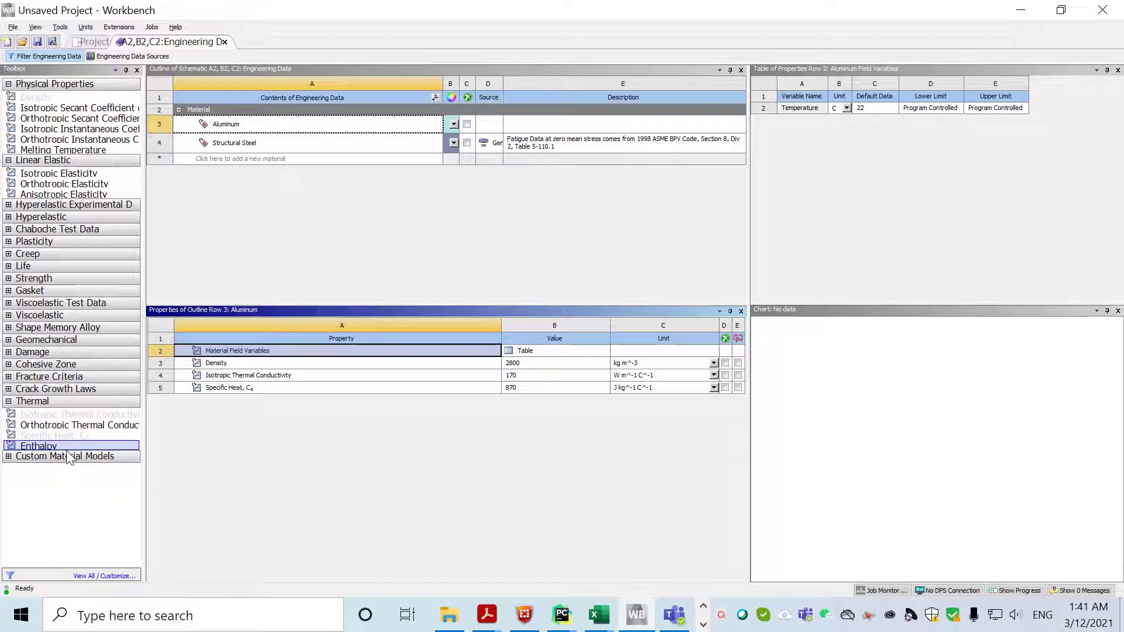
Add an Isotropic Instantaneous Coefficient of Thermal Expansion to Aluminum with a value of 2.2E+07 C^-1
left_click(67, 432)
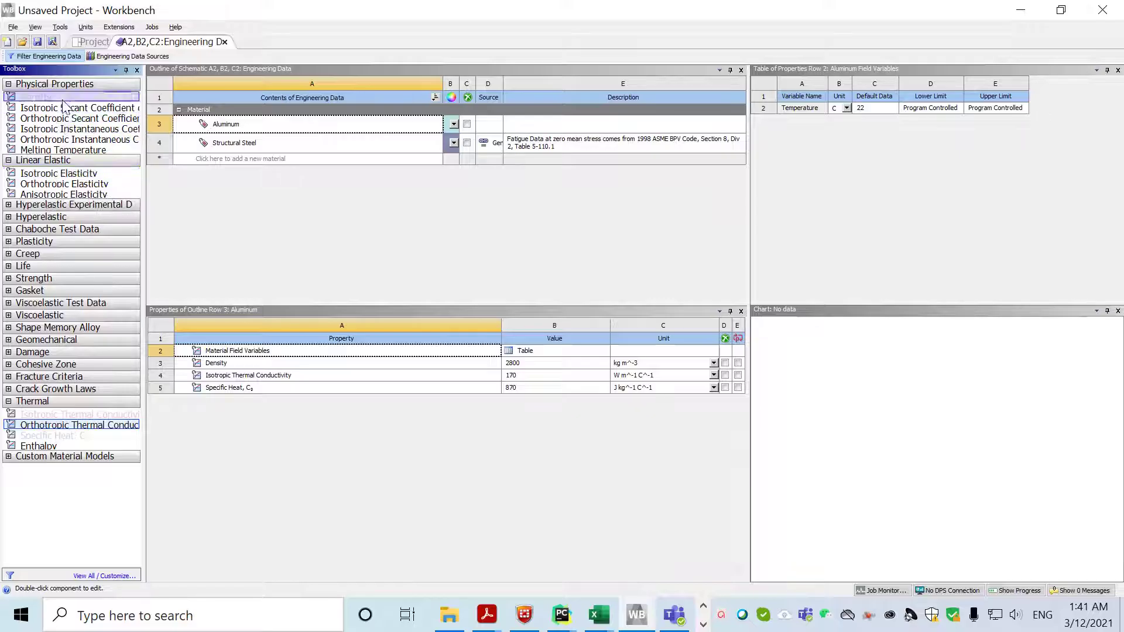
left_click(68, 131)
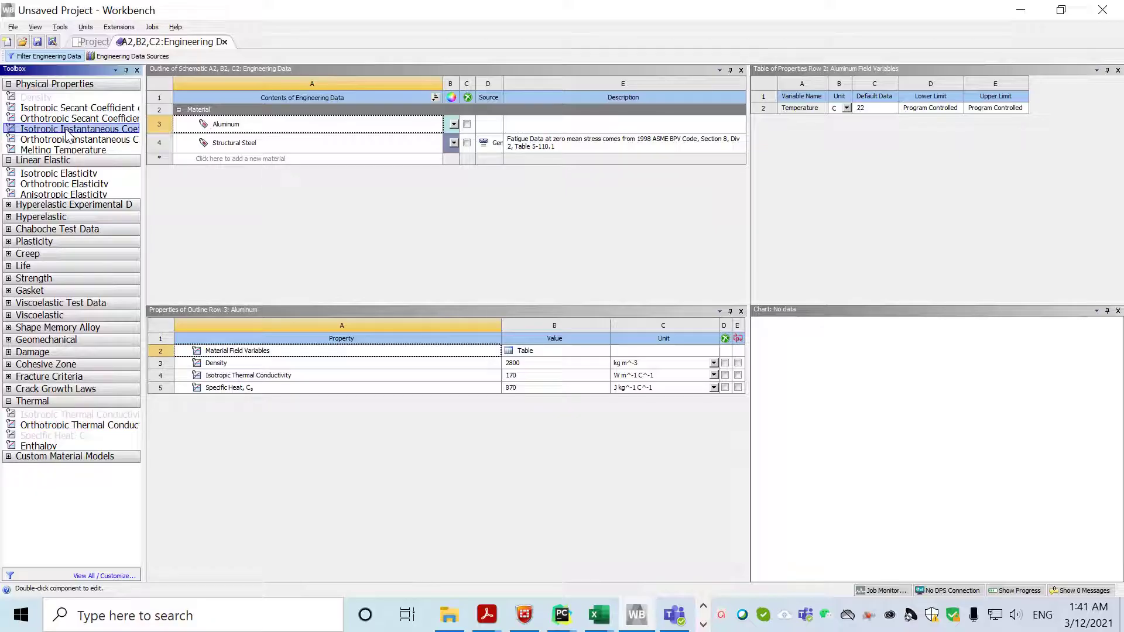
double_click(68, 131)
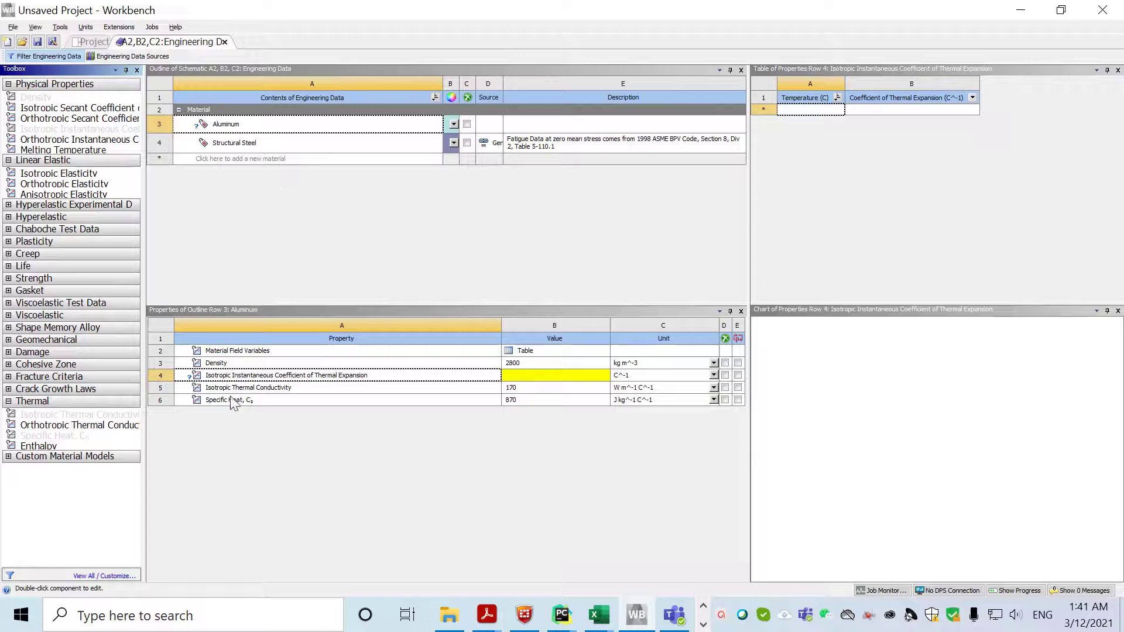
left_click(517, 377)
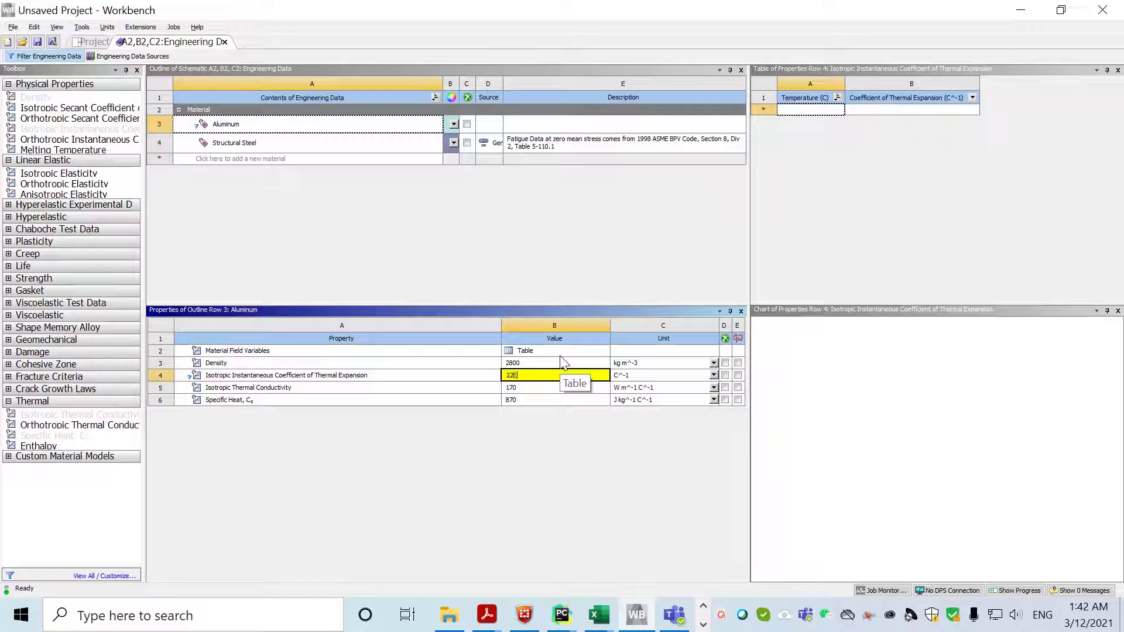
type("07")
key("Return")
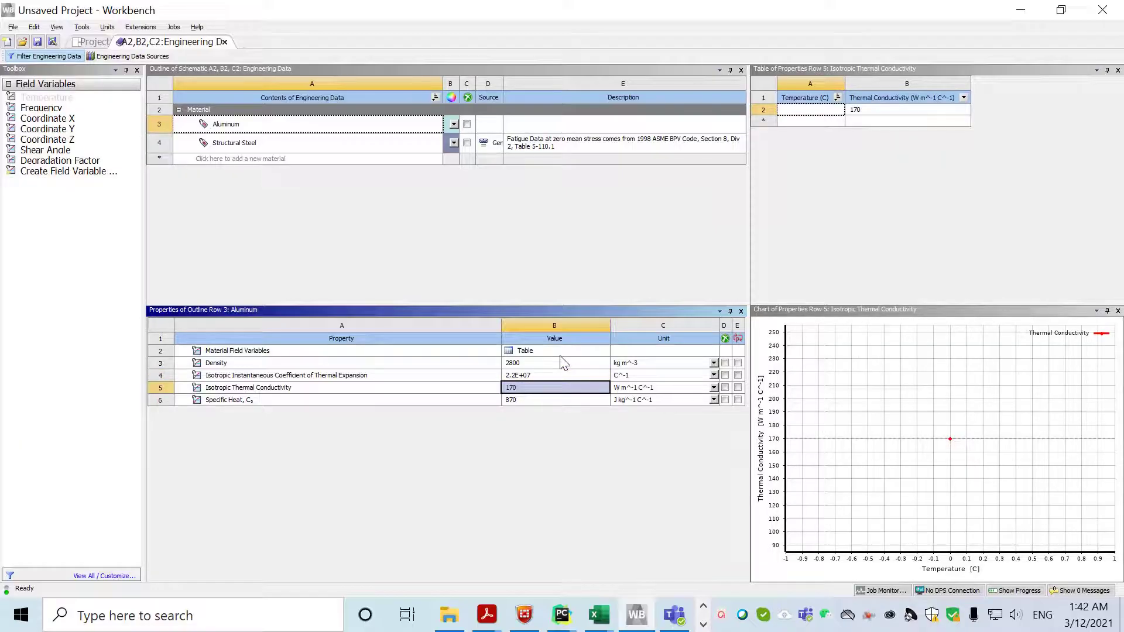
Correct Aluminum's coefficient of thermal expansion to 2.2E-05 C^-1 and close Engineering Data
left_click(521, 387)
left_click(521, 375)
left_click(530, 376)
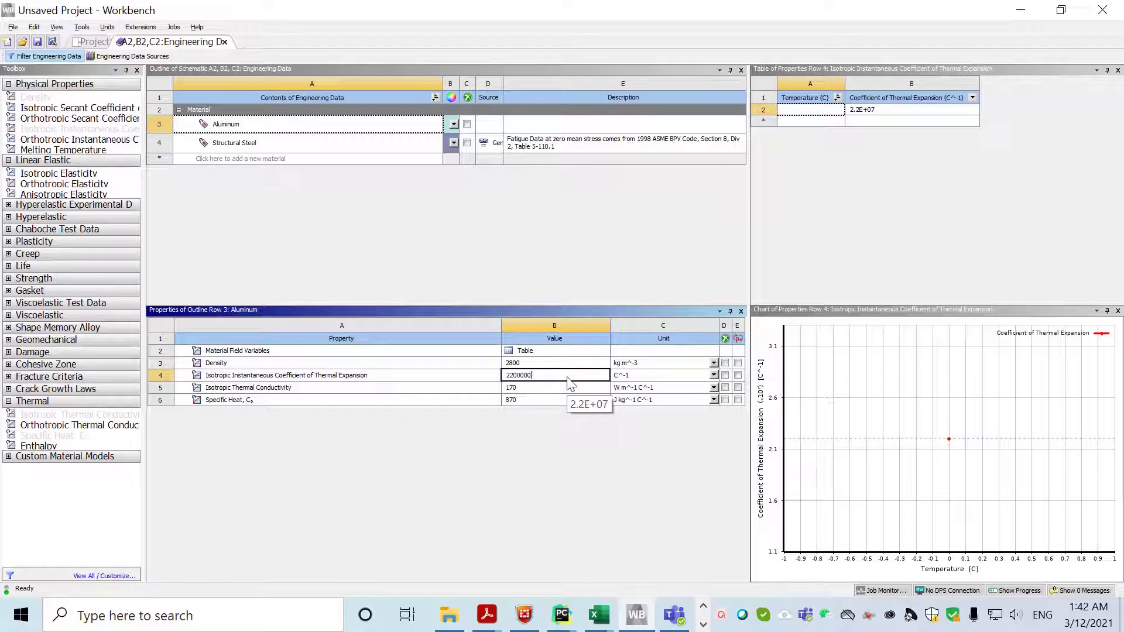
key("BackSpace")
key("BackSpace")
key("BackSpace")
key("BackSpace")
key("BackSpace")
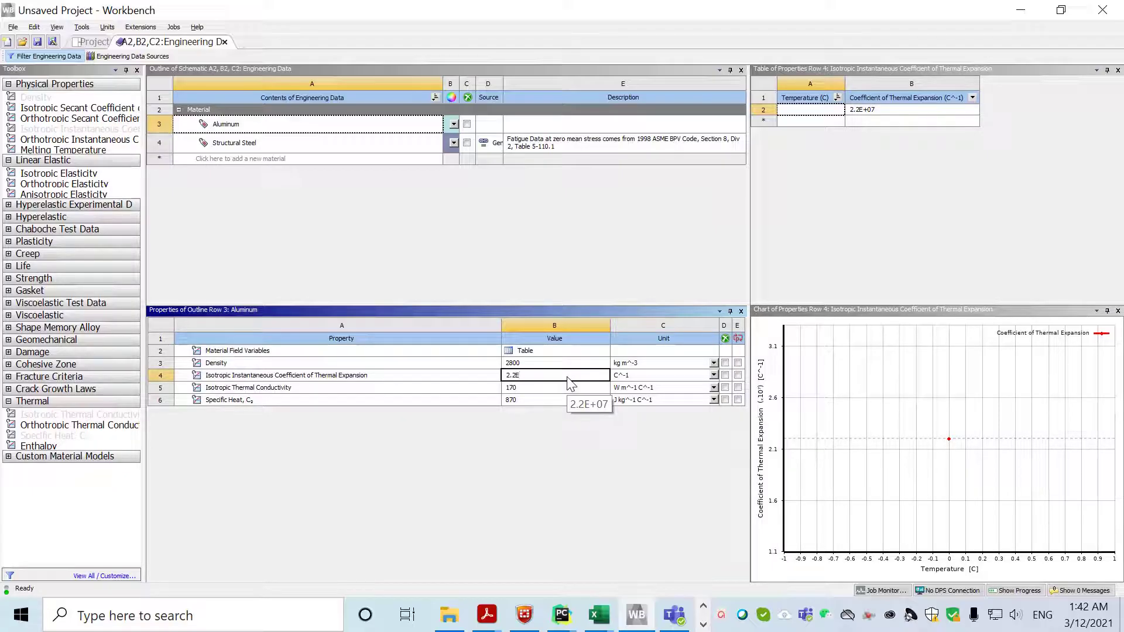
key("Return")
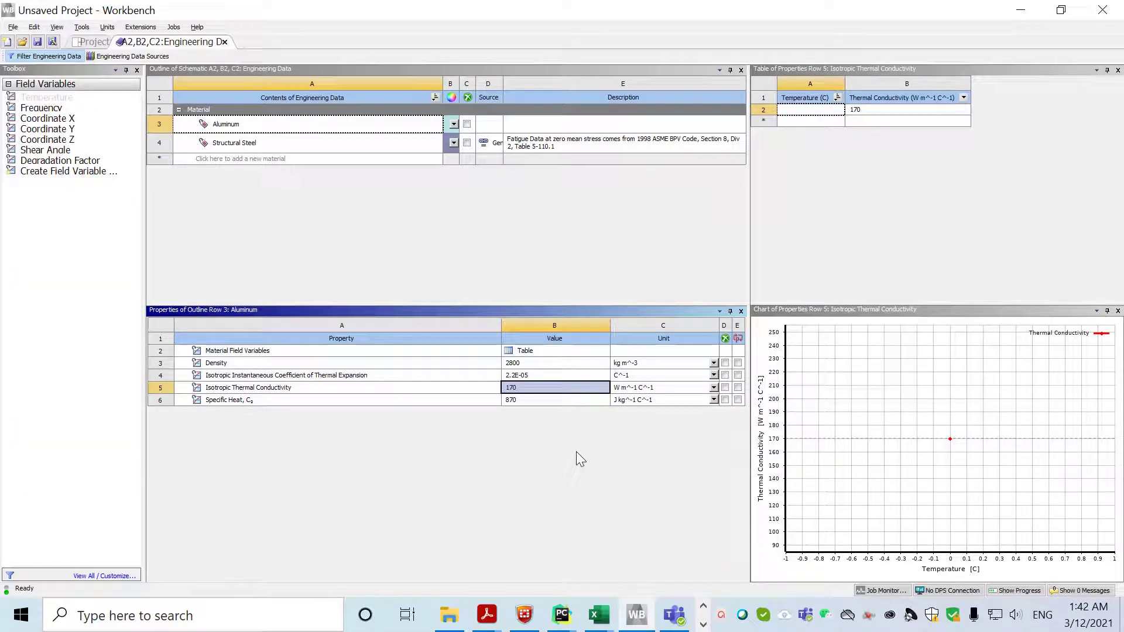
left_click(563, 375)
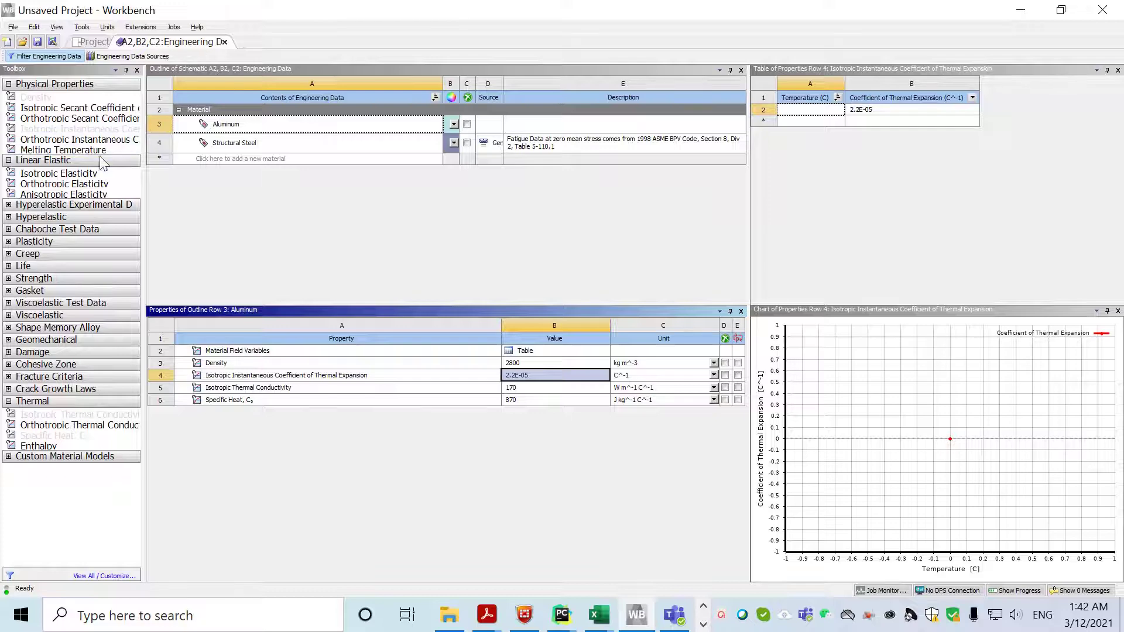
left_click(224, 42)
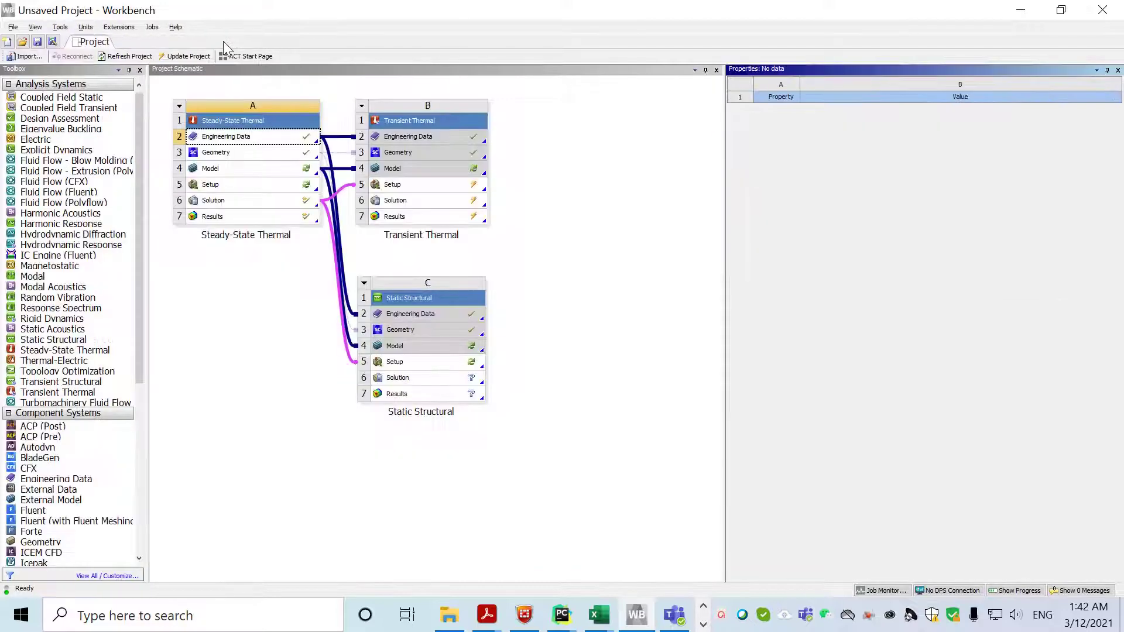
Open the Static Structural Setup in Mechanical and have the upstream data re-read
left_click(420, 350)
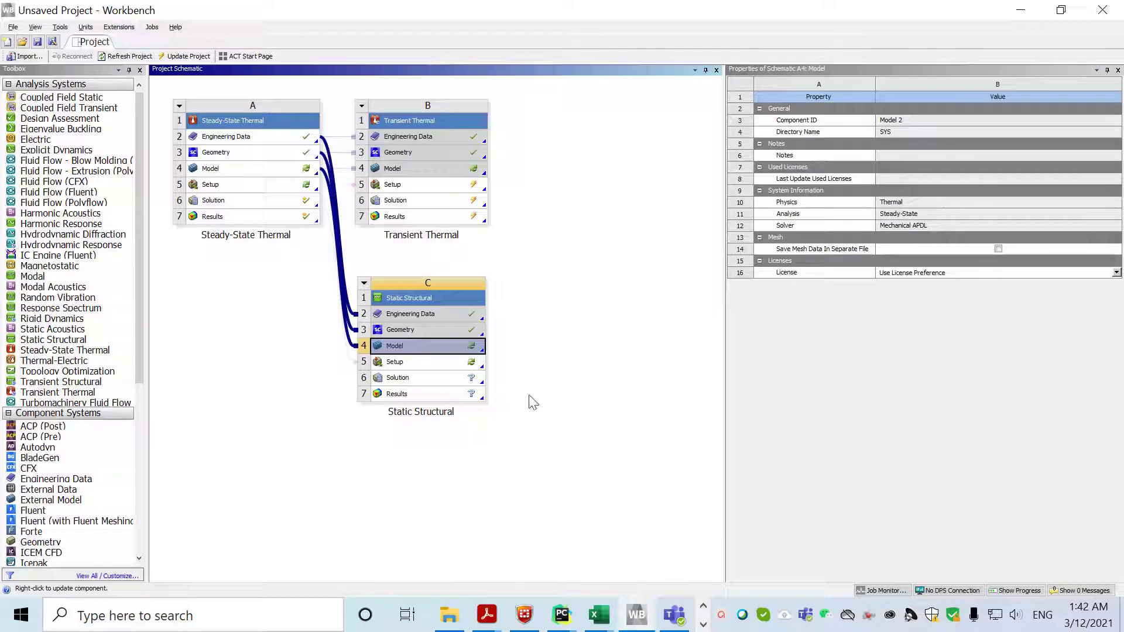
left_click(420, 365)
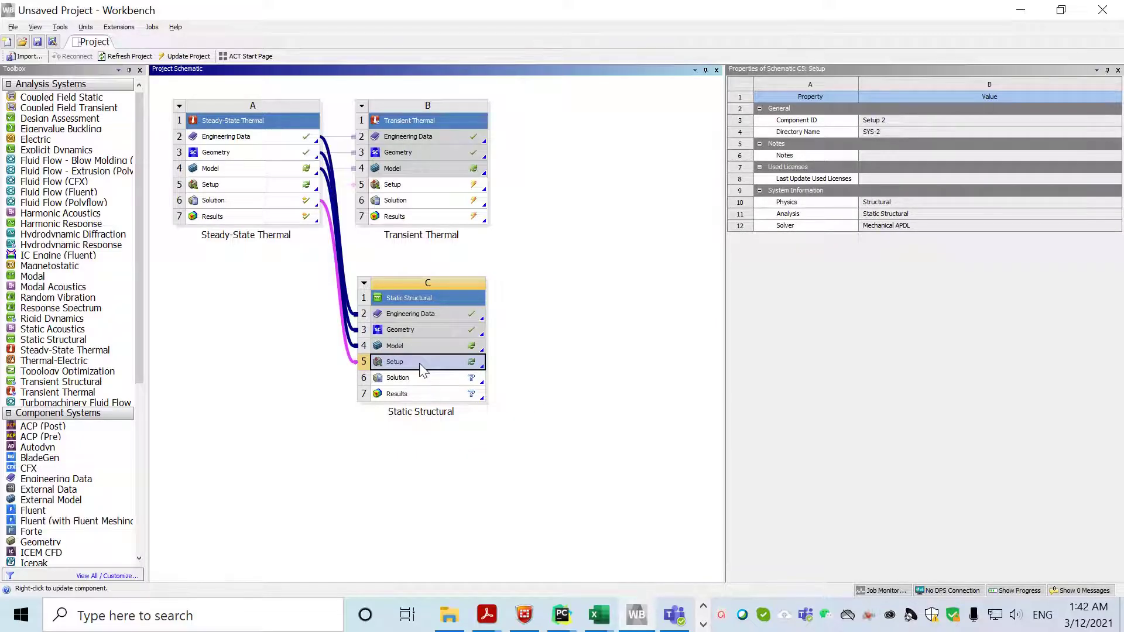
double_click(419, 364)
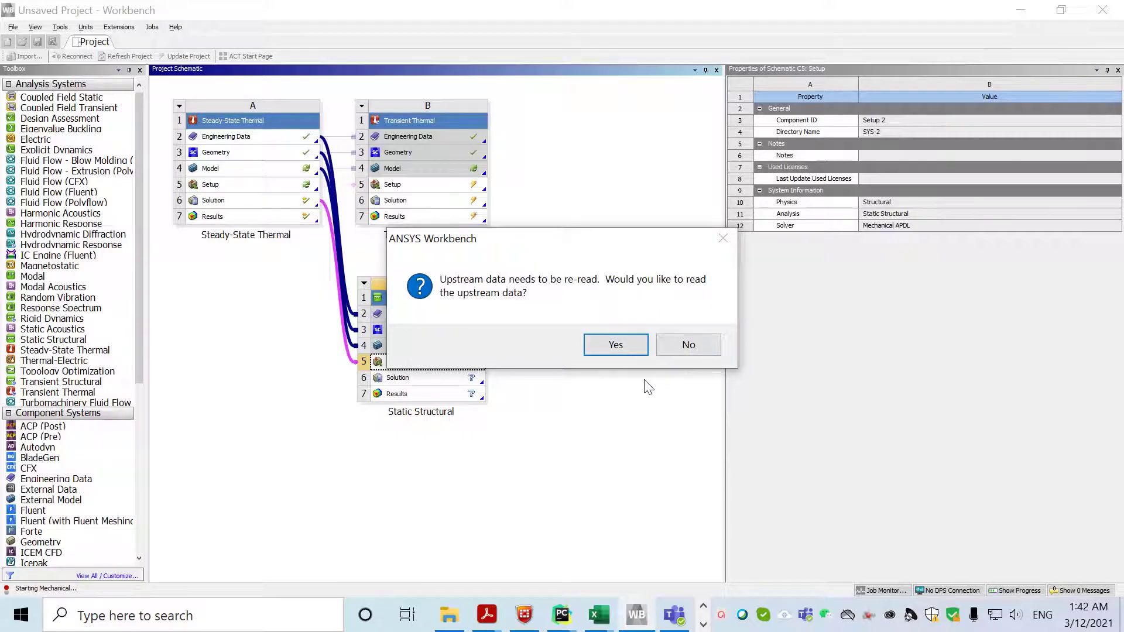
left_click(612, 346)
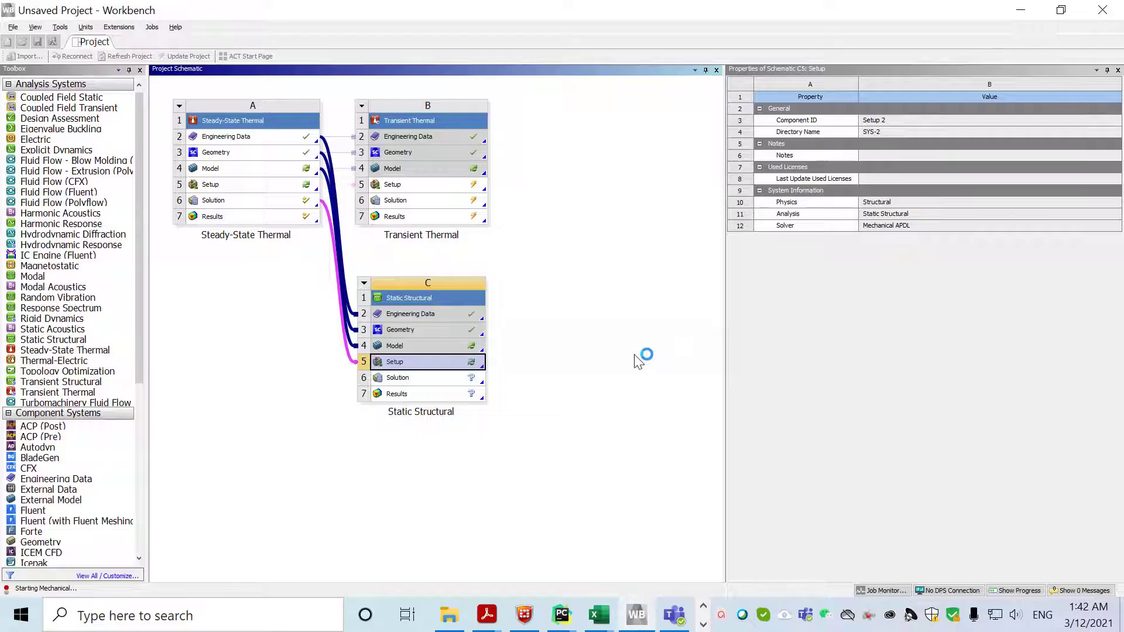
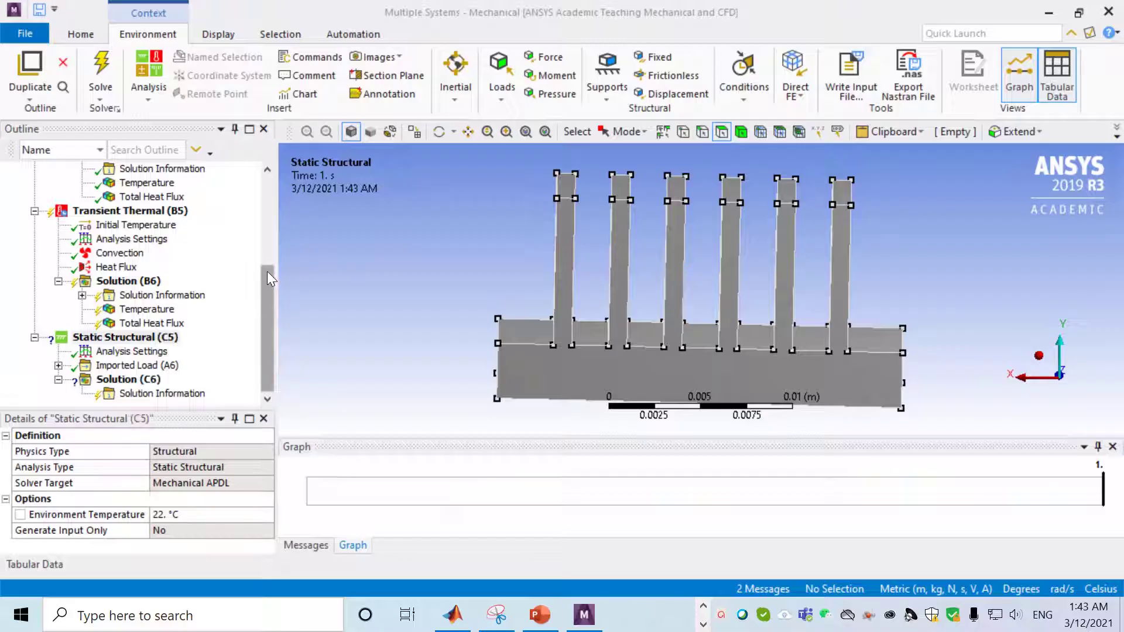
Insert a Fixed Support in the Static Structural analysis and apply it to the underside face of the heat sink base
right_click(168, 342)
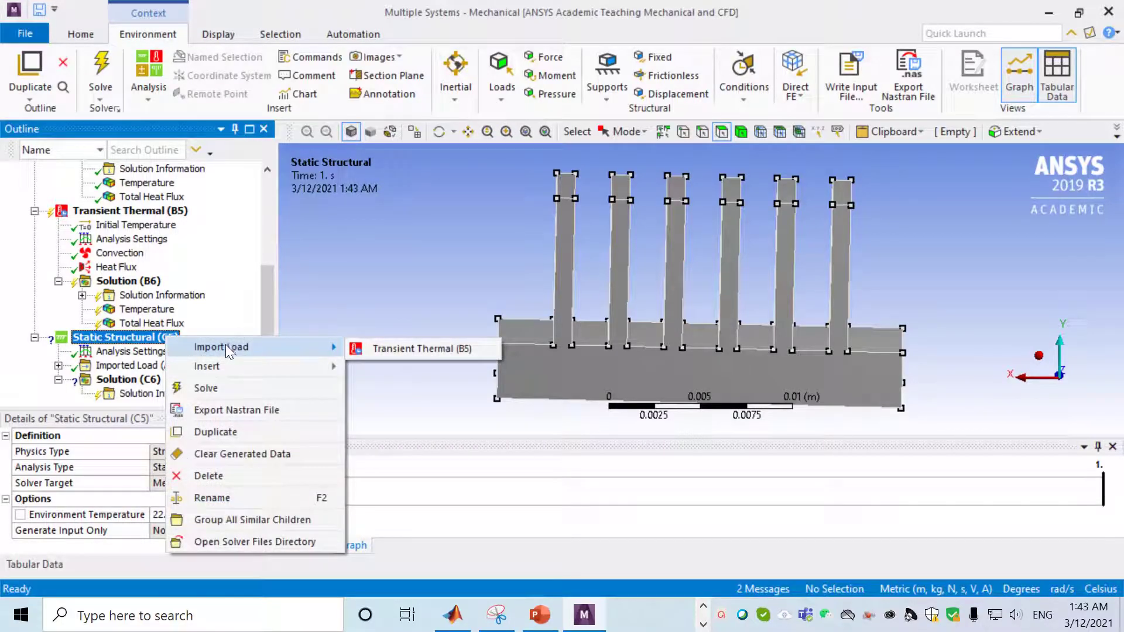
mouse_move(226, 366)
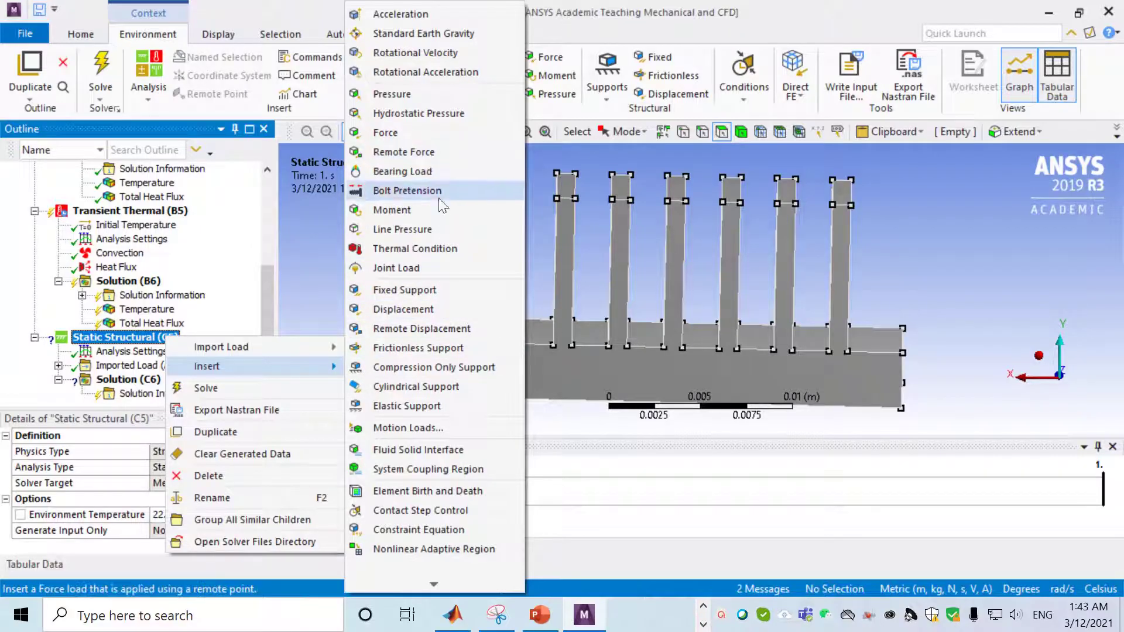
left_click(410, 291)
middle_click_drag(441, 370, 452, 319)
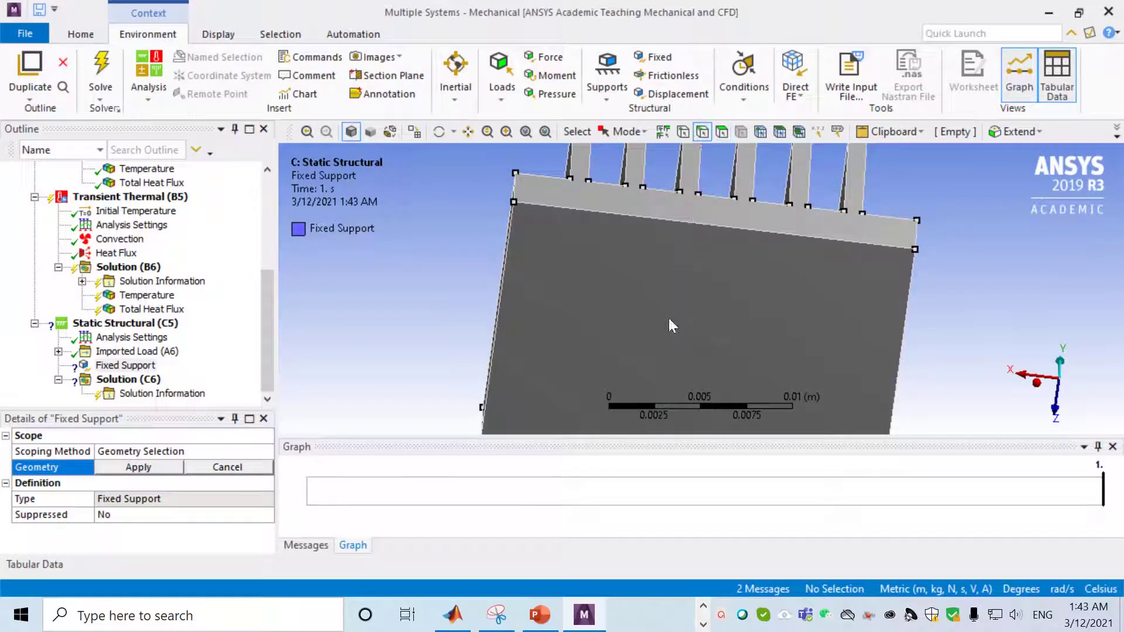
left_click(681, 333)
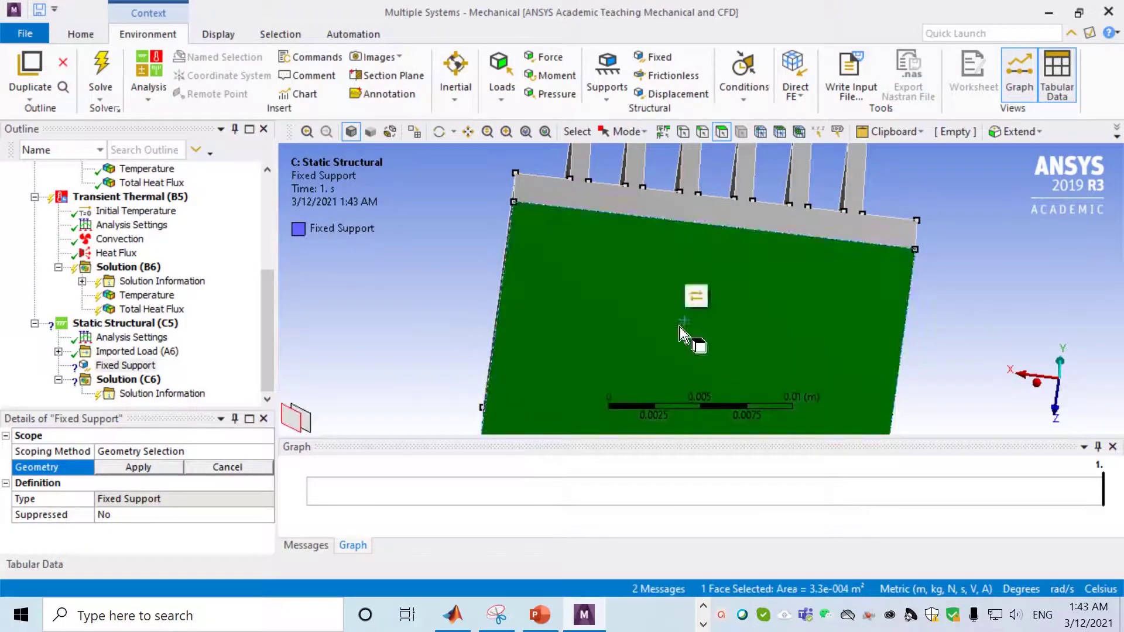
left_click(135, 464)
Add Total Deformation and Equivalent (von-Mises) Stress results to the Static Structural solution
left_click(134, 380)
right_click(137, 387)
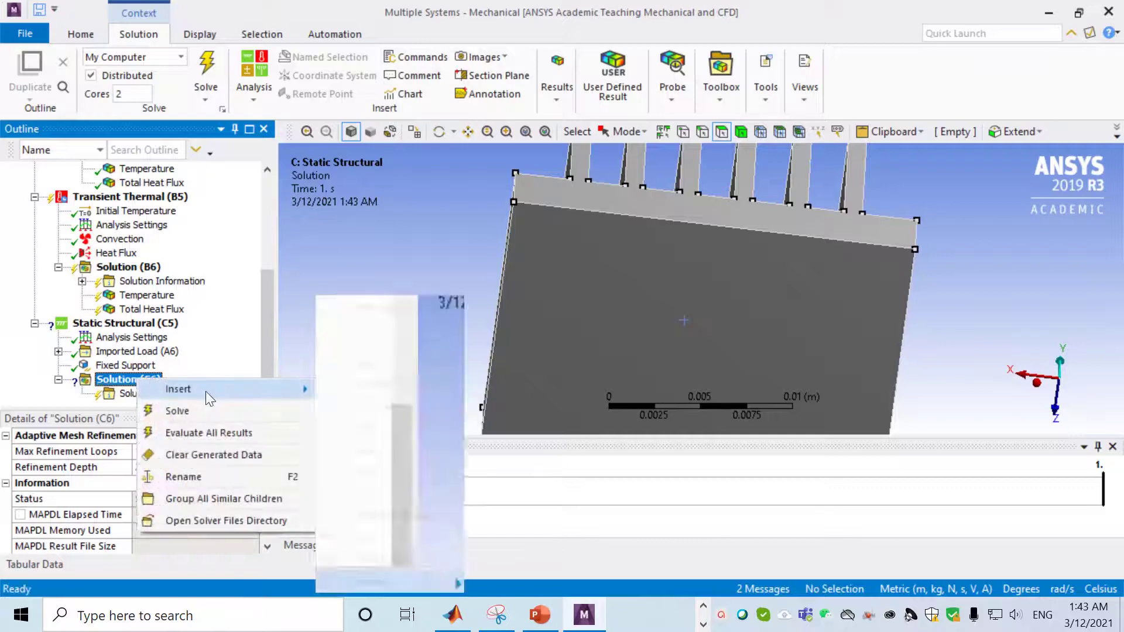
mouse_move(306, 390)
mouse_move(406, 305)
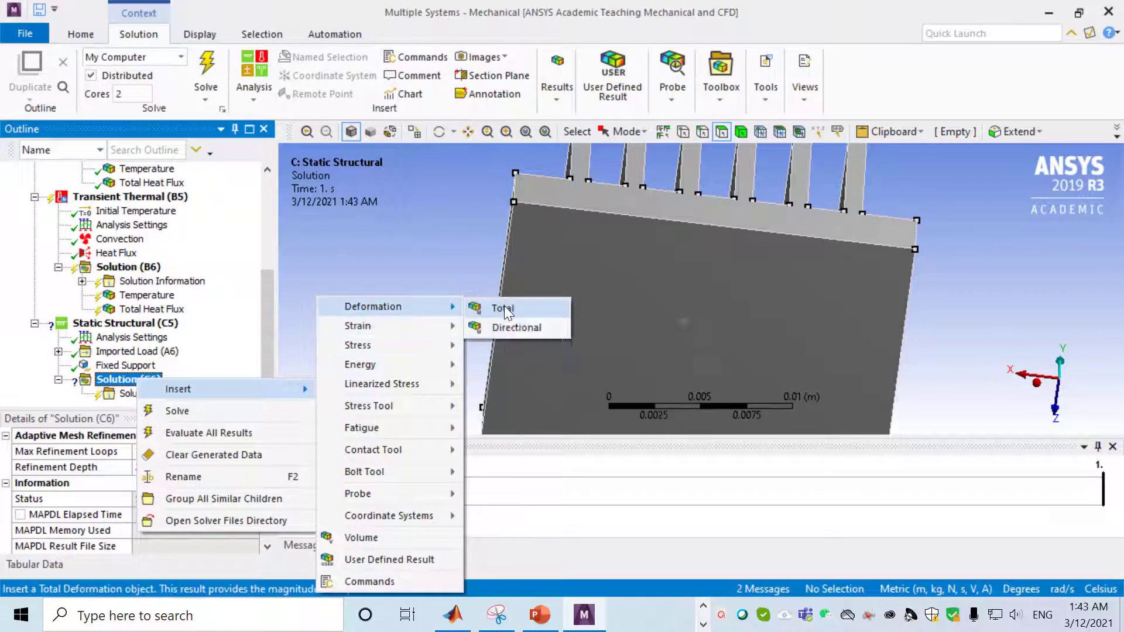
left_click(503, 308)
right_click(138, 368)
mouse_move(217, 378)
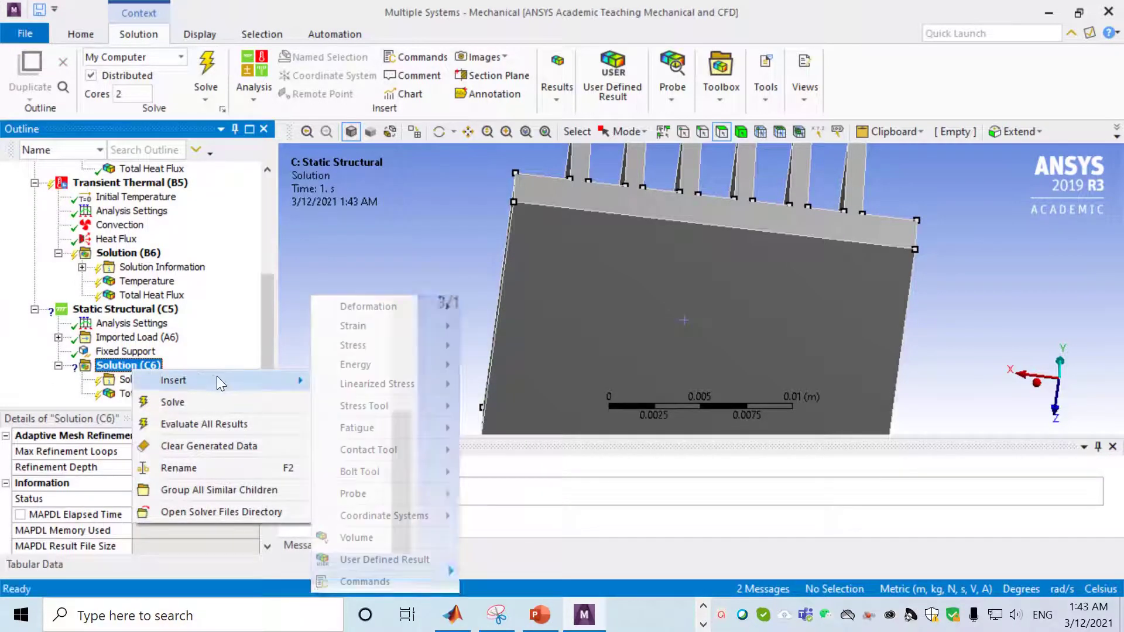
mouse_move(409, 345)
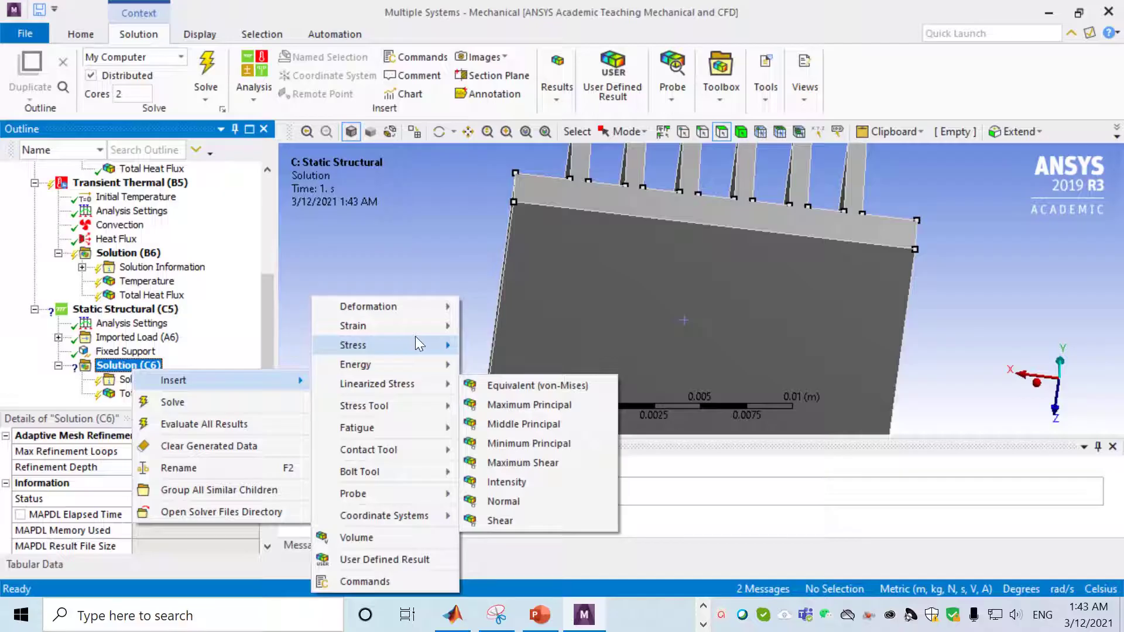
left_click(493, 345)
Try to solve the Static Structural analysis and check Aluminum's properties among the model's materials
right_click(140, 357)
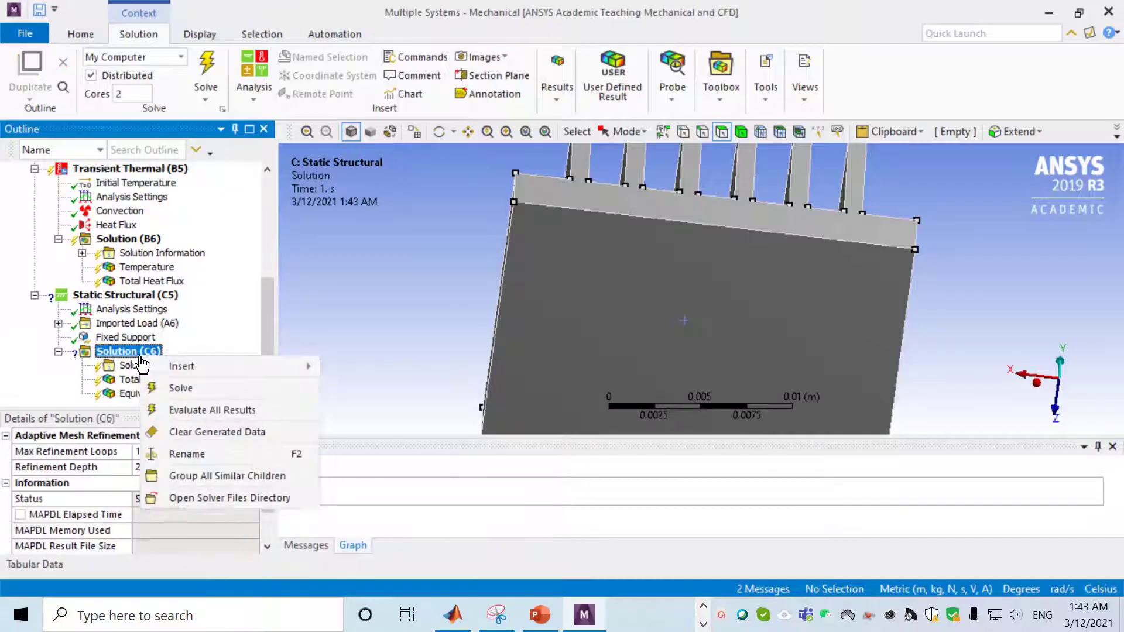
left_click(176, 385)
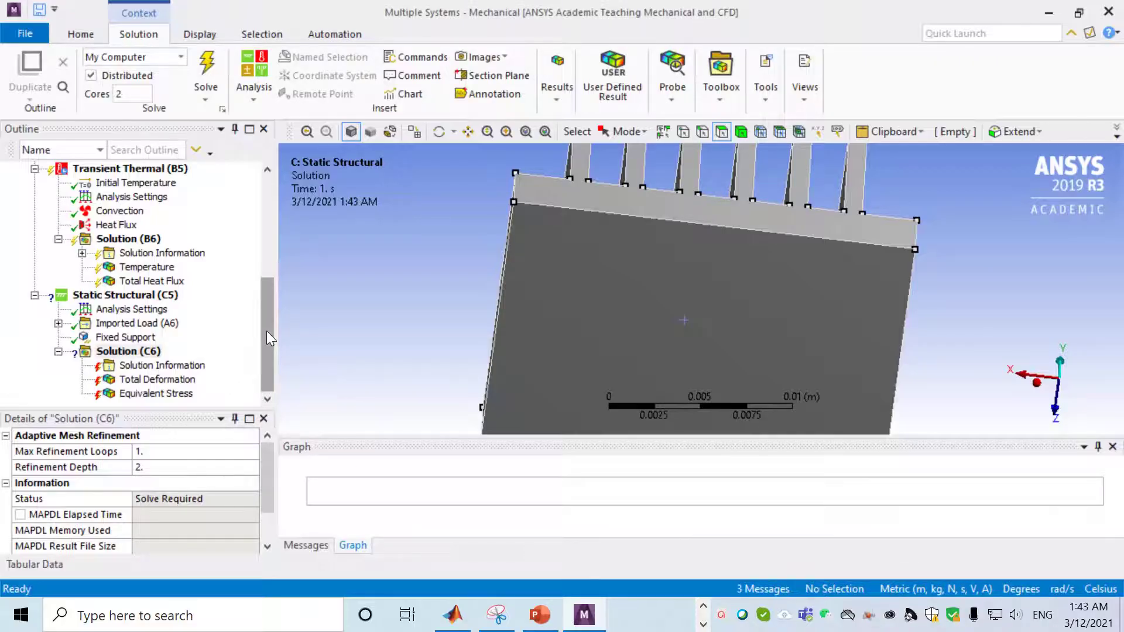
left_click_drag(267, 326, 284, 226)
left_click(35, 196)
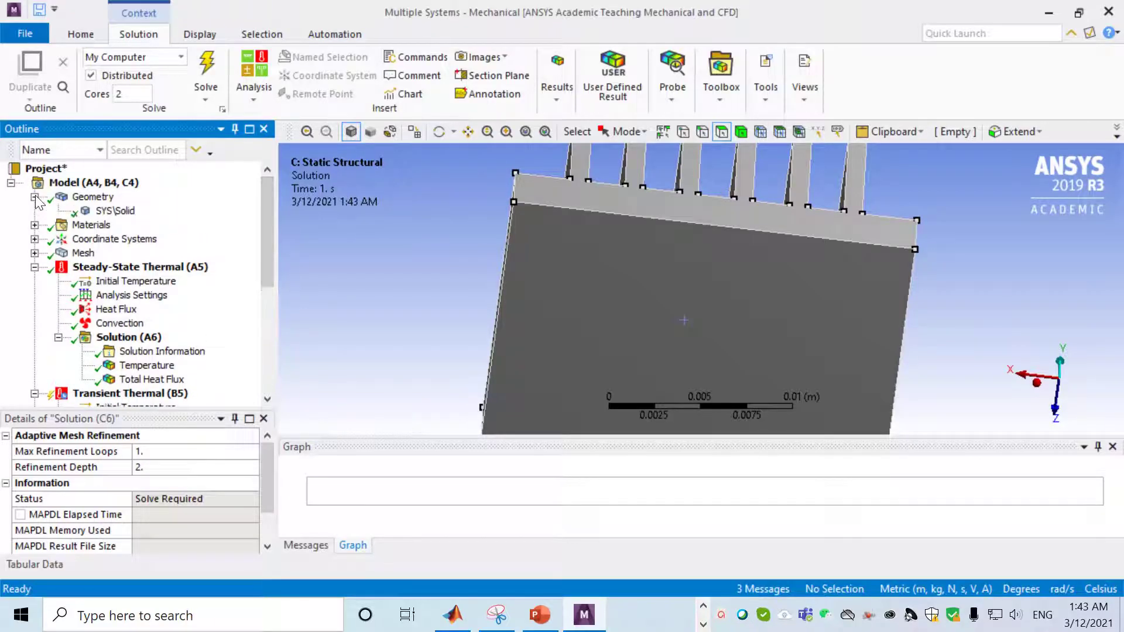
left_click(35, 225)
left_click(116, 239)
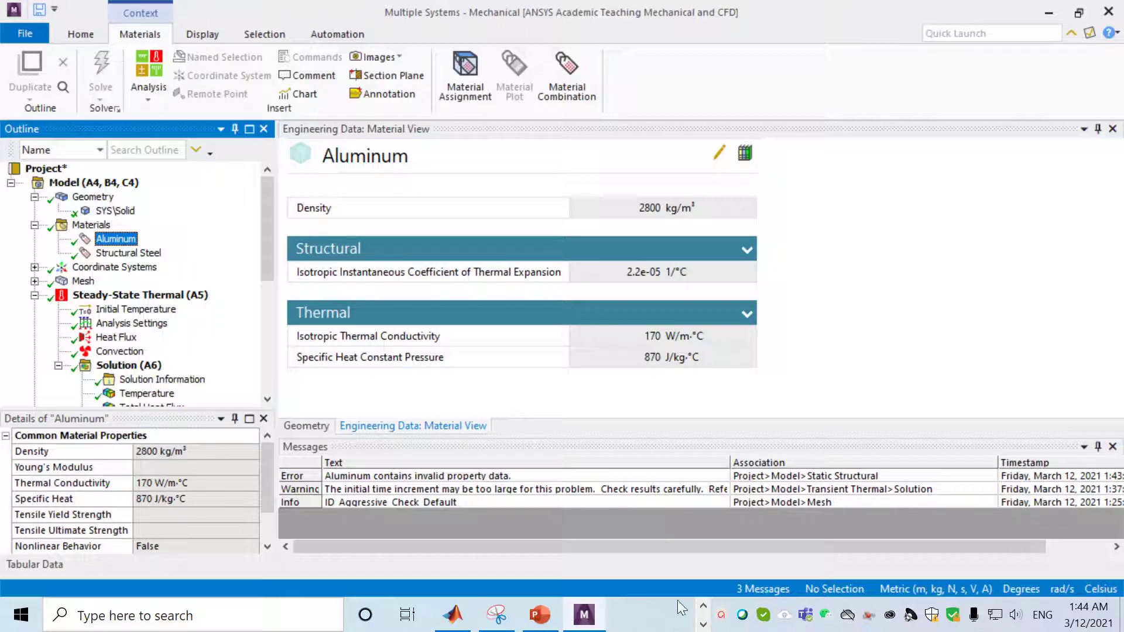
Switch to Workbench, open the Steady-State Thermal Engineering Data and add Isotropic Elasticity to Aluminum
left_click(703, 624)
left_click(633, 619)
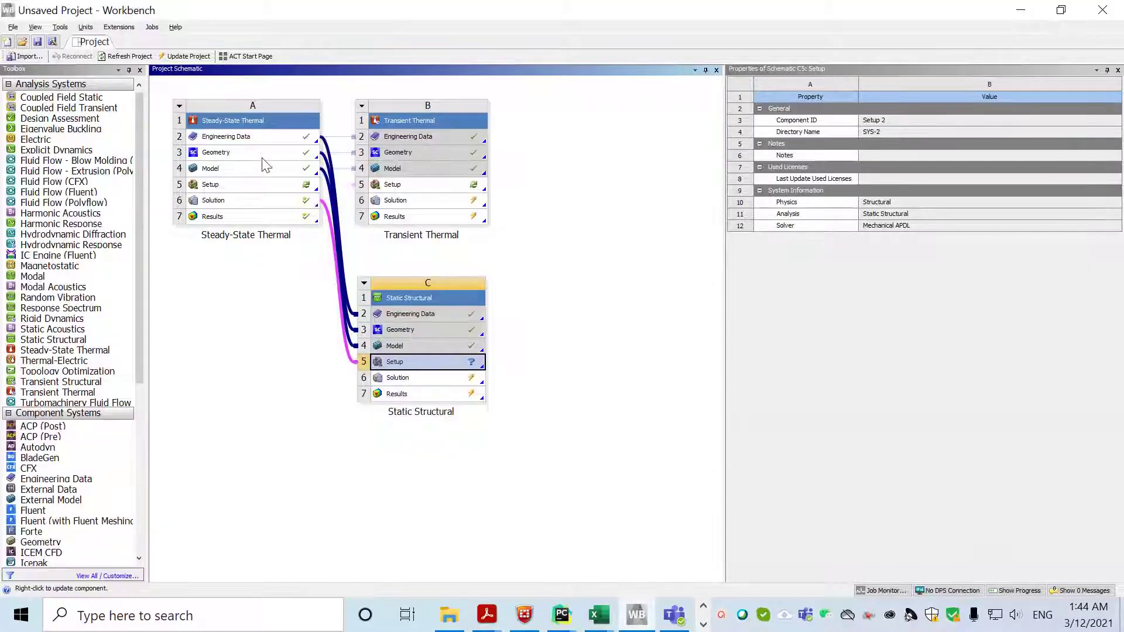
left_click(243, 142)
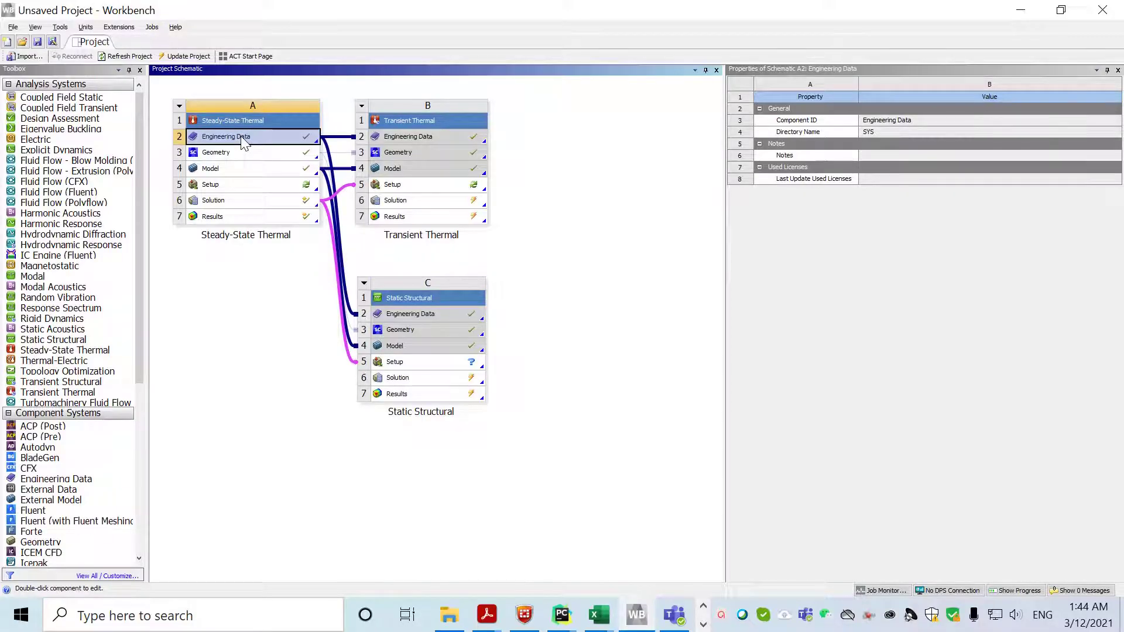
double_click(243, 142)
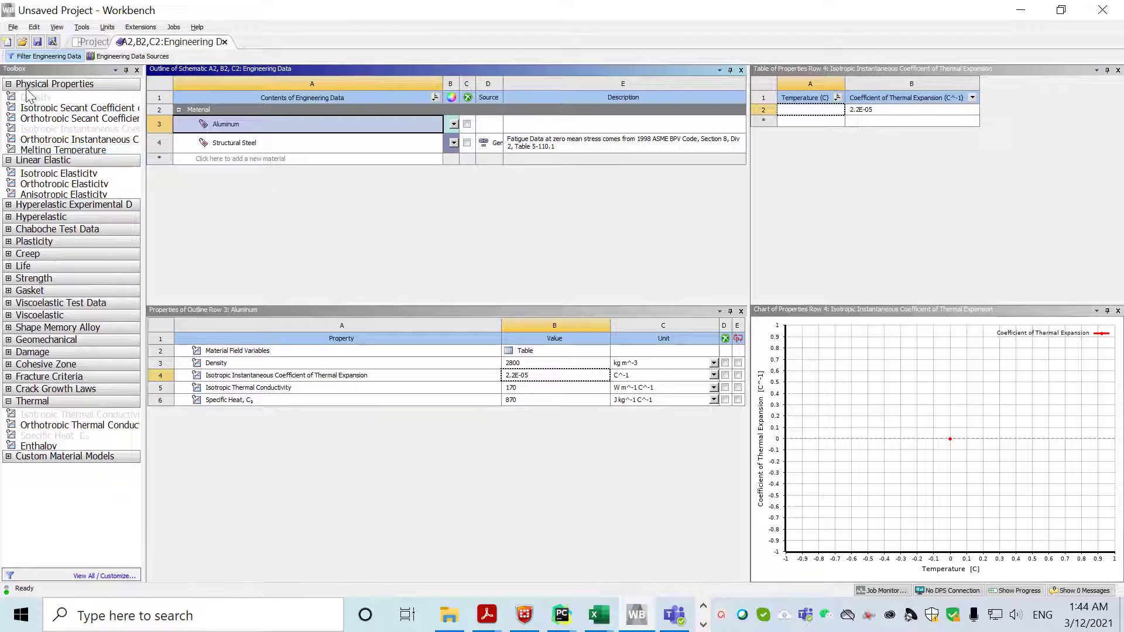
double_click(56, 174)
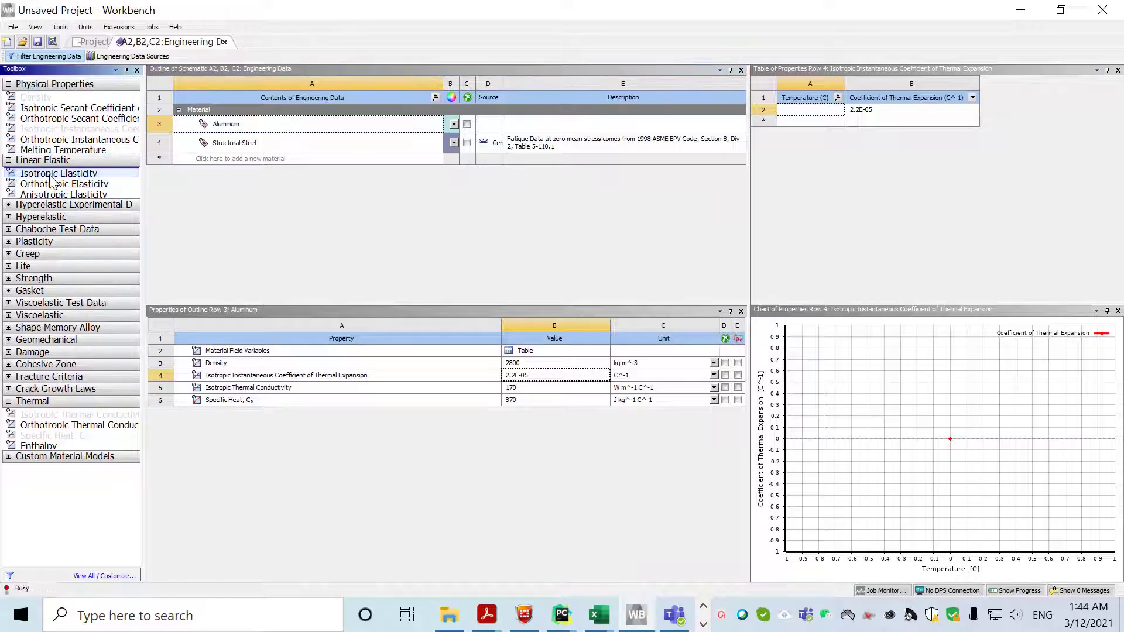
Set Aluminum's Young's Modulus to 7E10 Pa and Poisson's Ratio to 0.3, and close Engineering Data
left_click(558, 412)
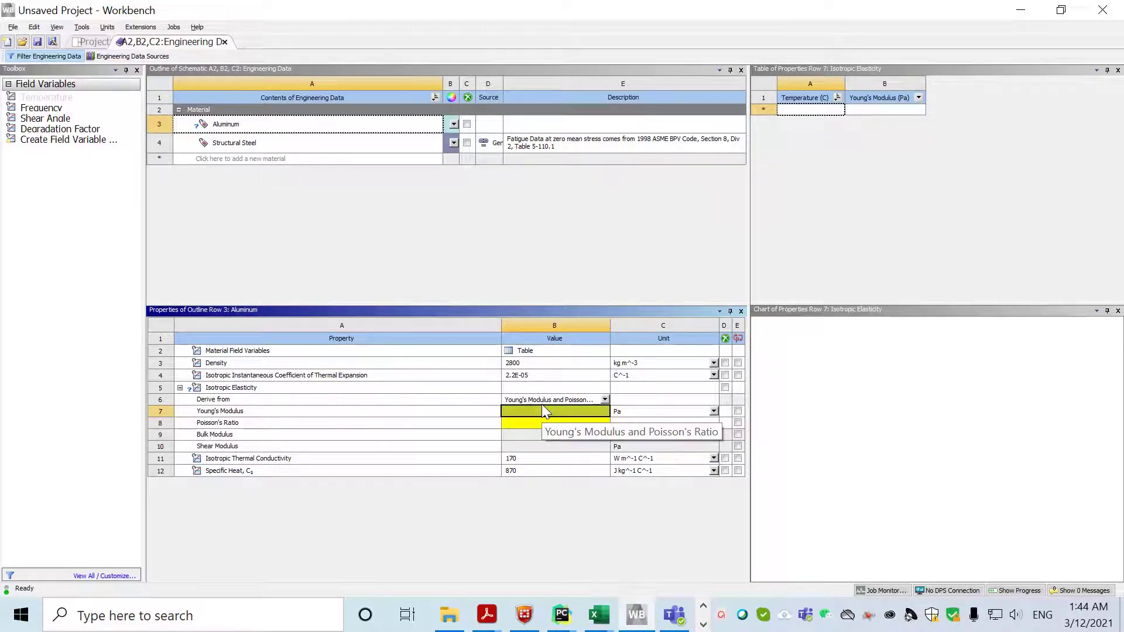
type("70")
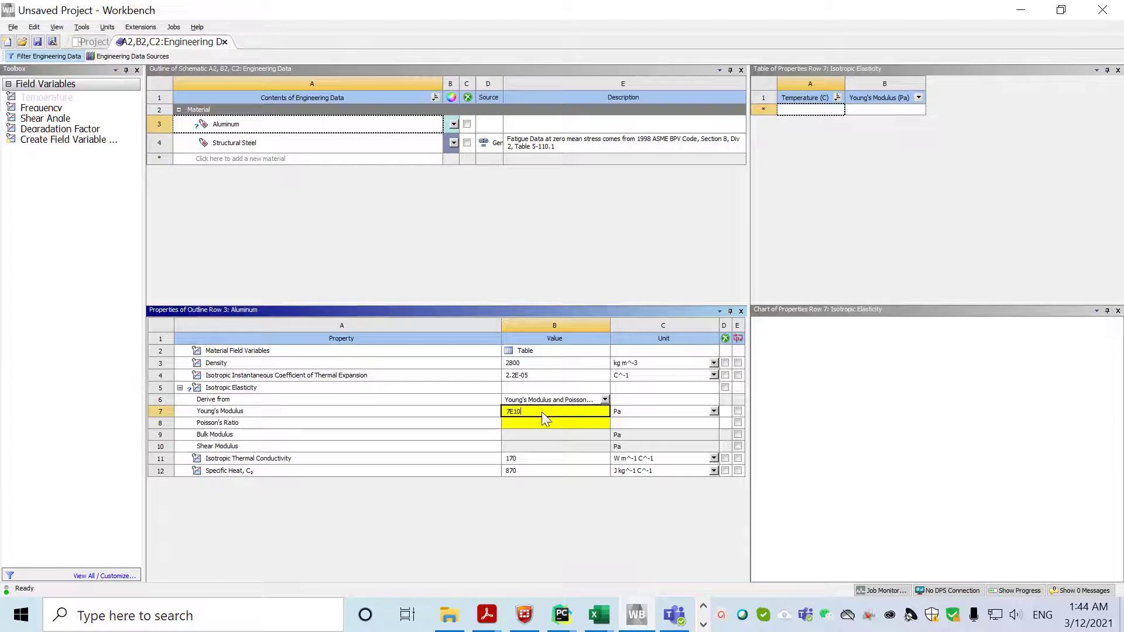
left_click(535, 423)
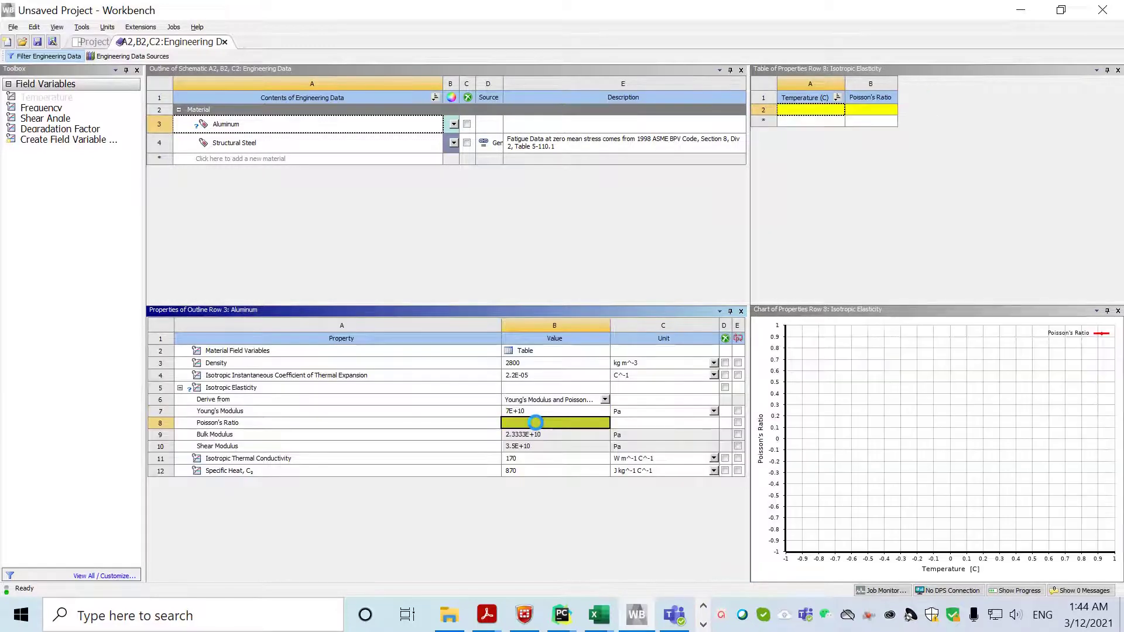
type("0.3")
key("Return")
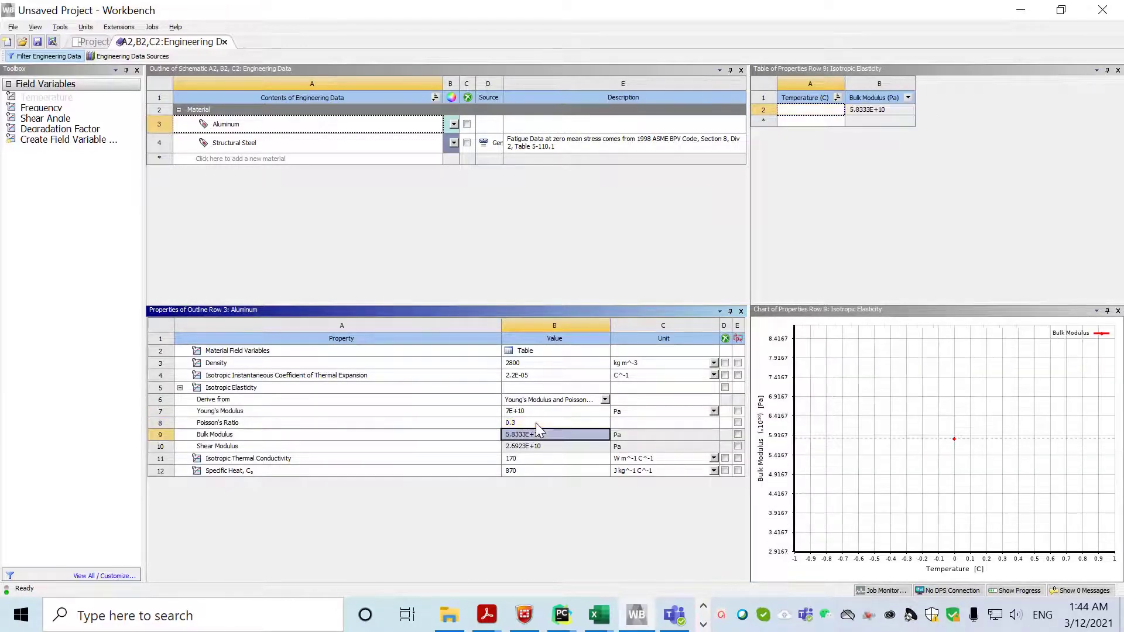
left_click(225, 42)
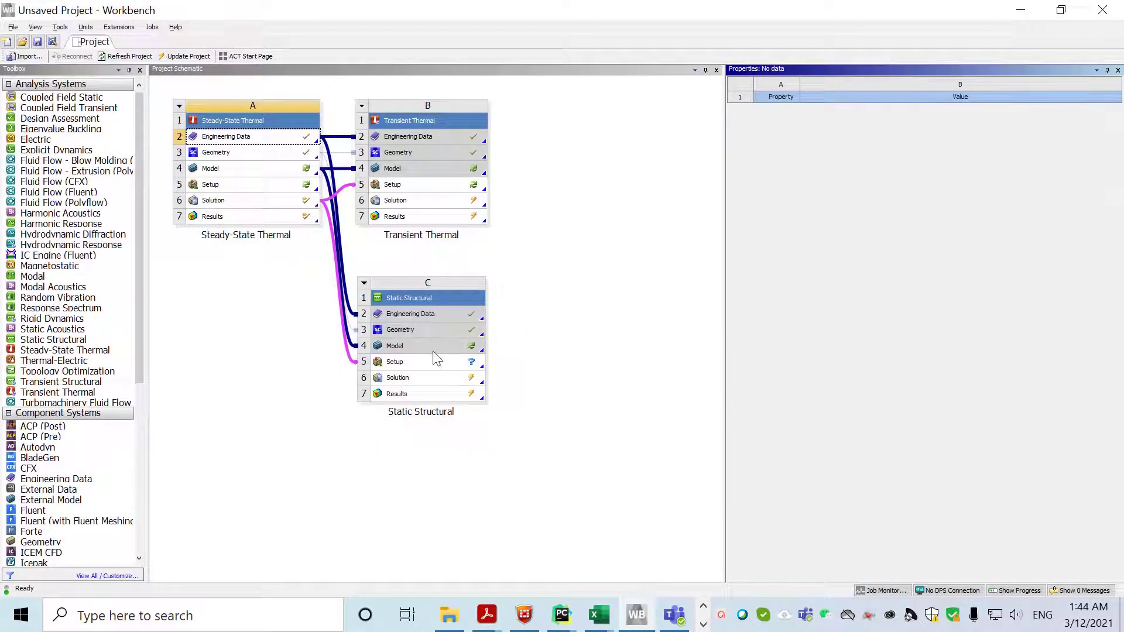
Update the Static Structural Setup and solve the Static Structural analysis in Mechanical
right_click(424, 369)
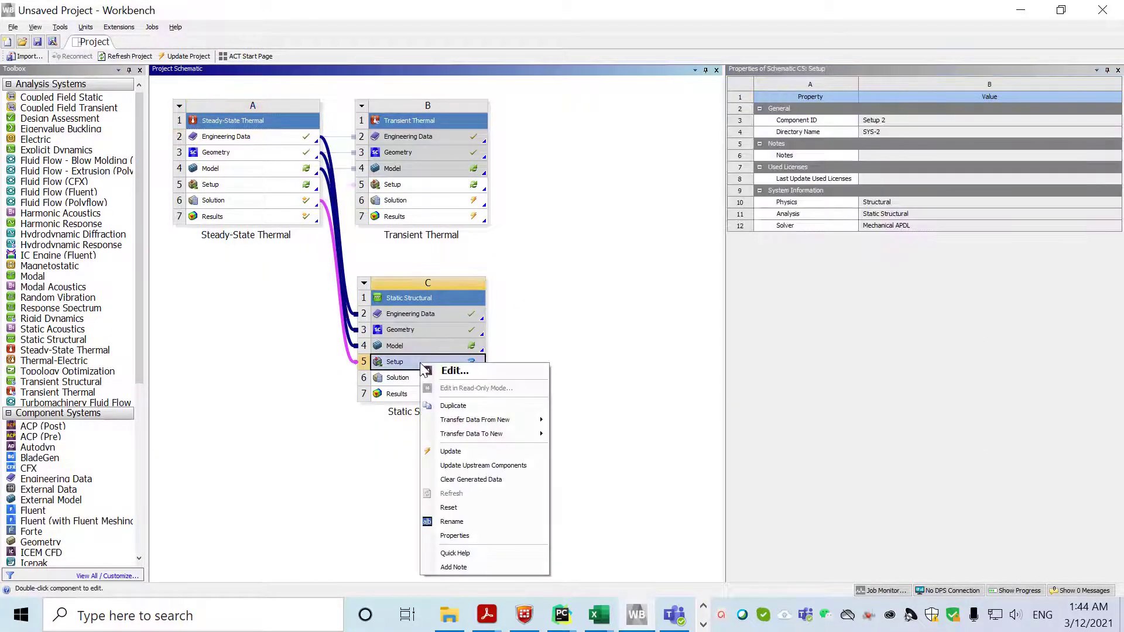
left_click(451, 451)
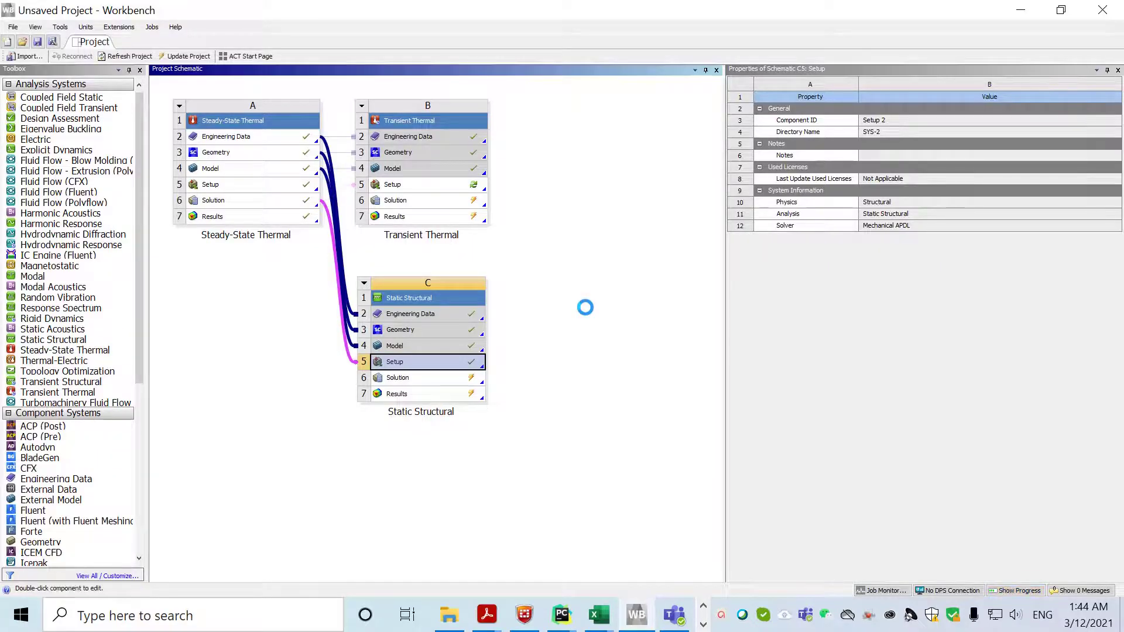
left_click(704, 624)
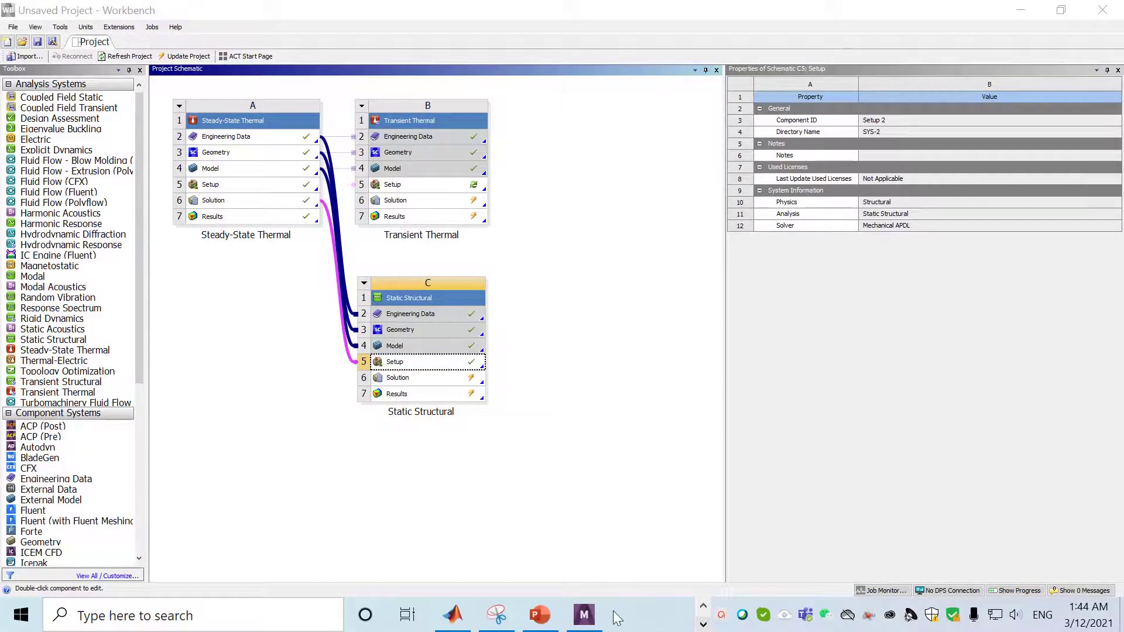
left_click(584, 614)
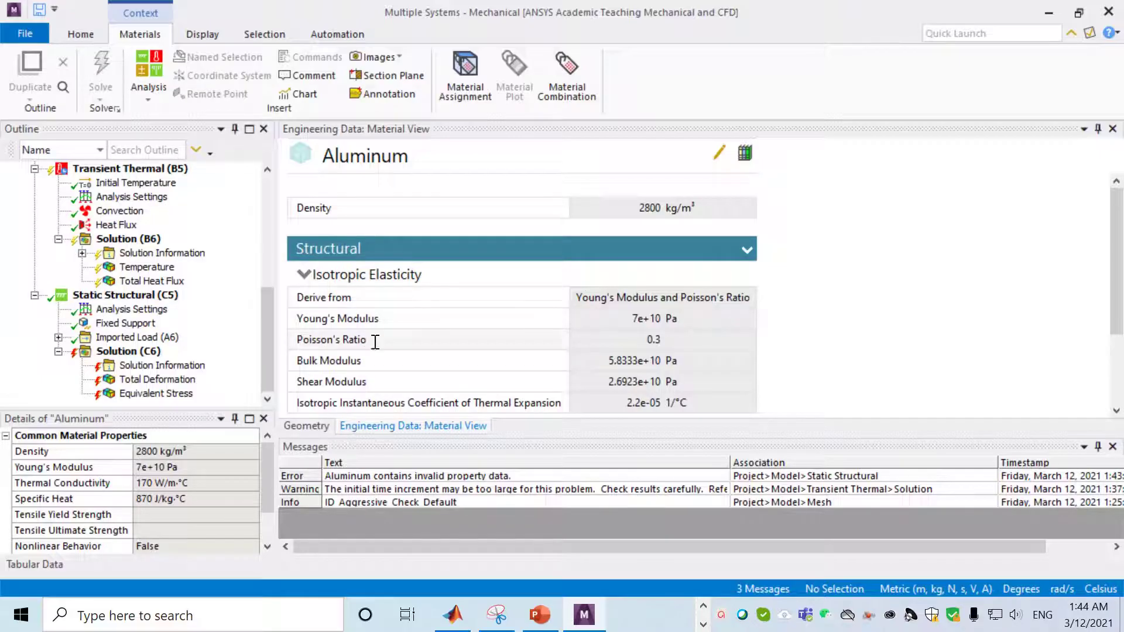
right_click(133, 354)
left_click(164, 381)
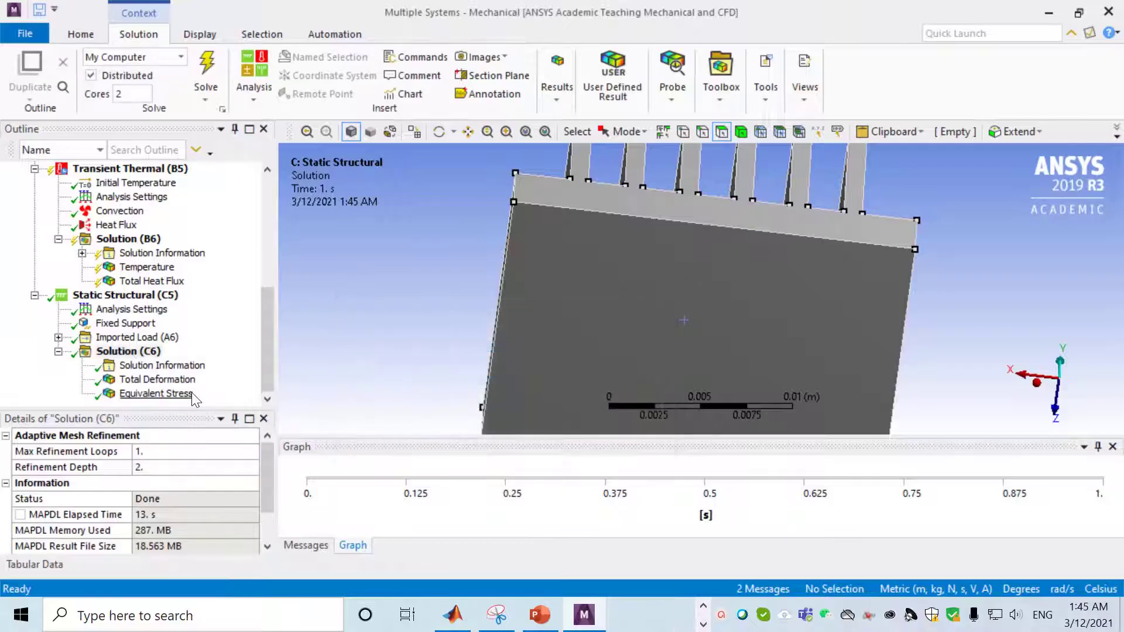
View the Total Deformation and Equivalent Stress results of the solved Static Structural analysis
left_click(169, 381)
left_click_drag(490, 304, 583, 331)
left_click(157, 393)
Display Total Deformation as contours instead of vectors and inspect the deformed heat sink from the front
left_click(167, 379)
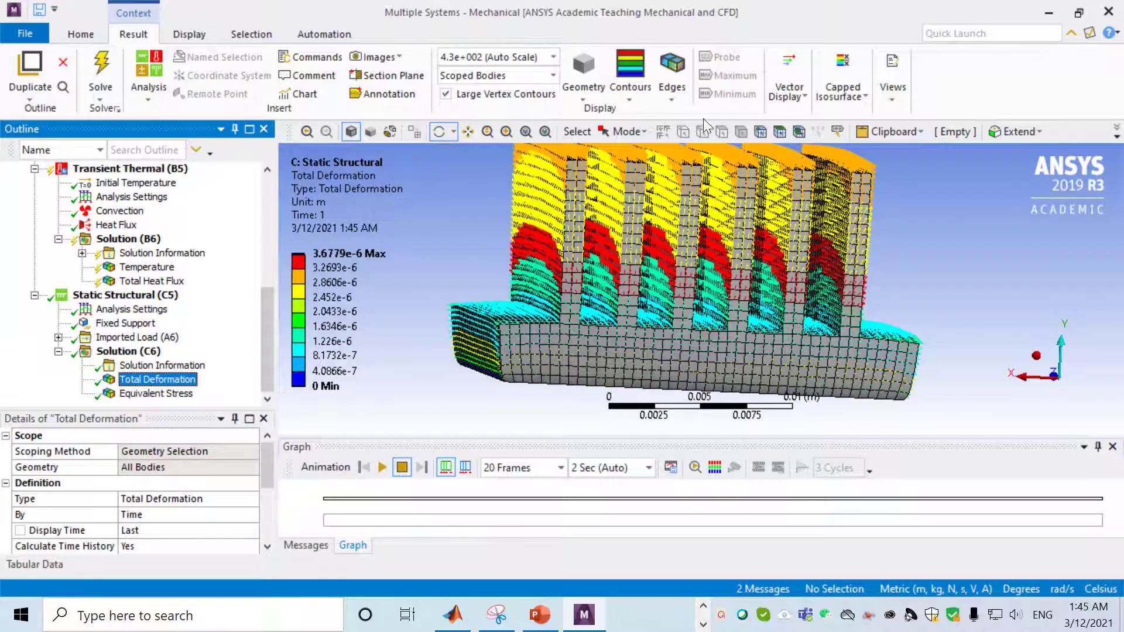
left_click(787, 97)
left_click(788, 144)
left_click_drag(808, 288, 676, 302)
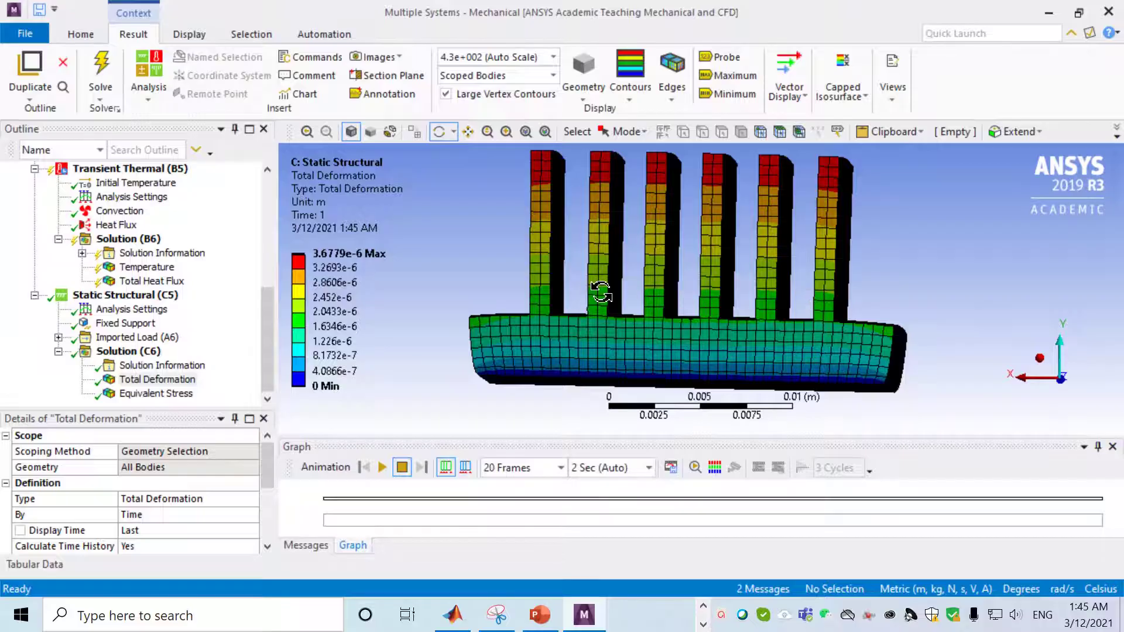
left_click_drag(600, 291, 609, 288)
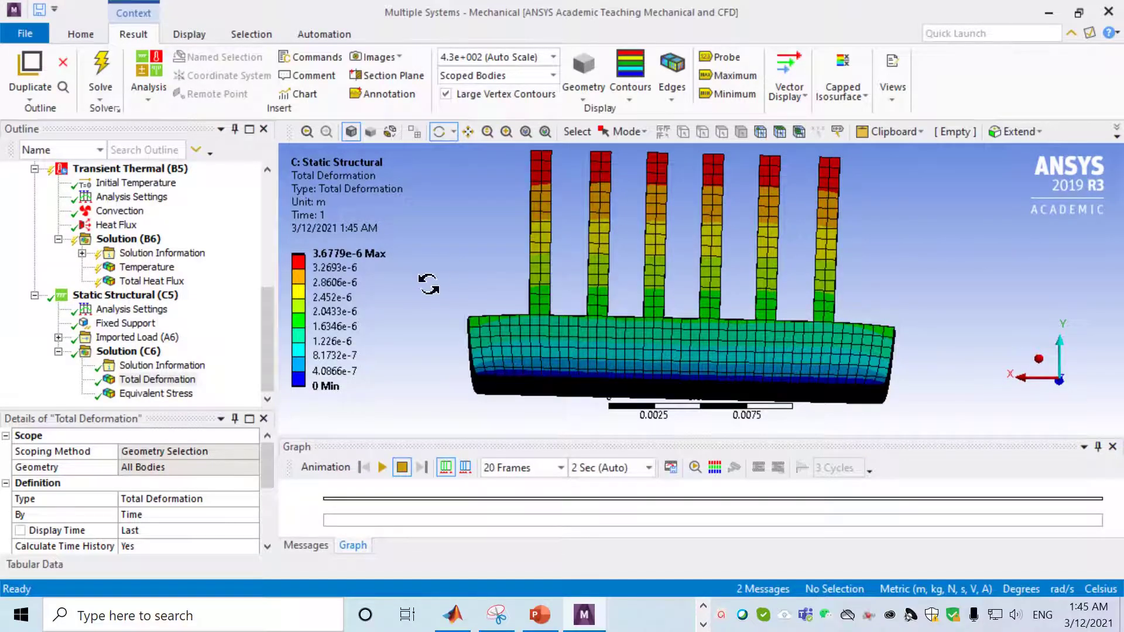
Display the Equivalent (von-Mises) Stress contours and inspect the stress distribution in the base and fins
left_click(153, 394)
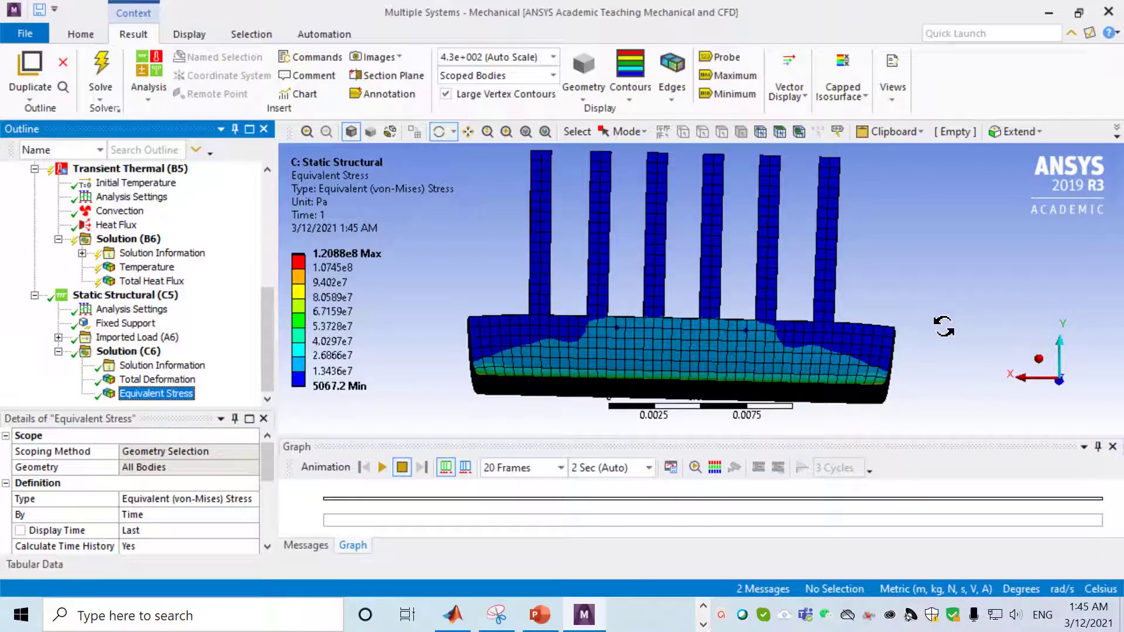
left_click_drag(944, 330, 931, 332)
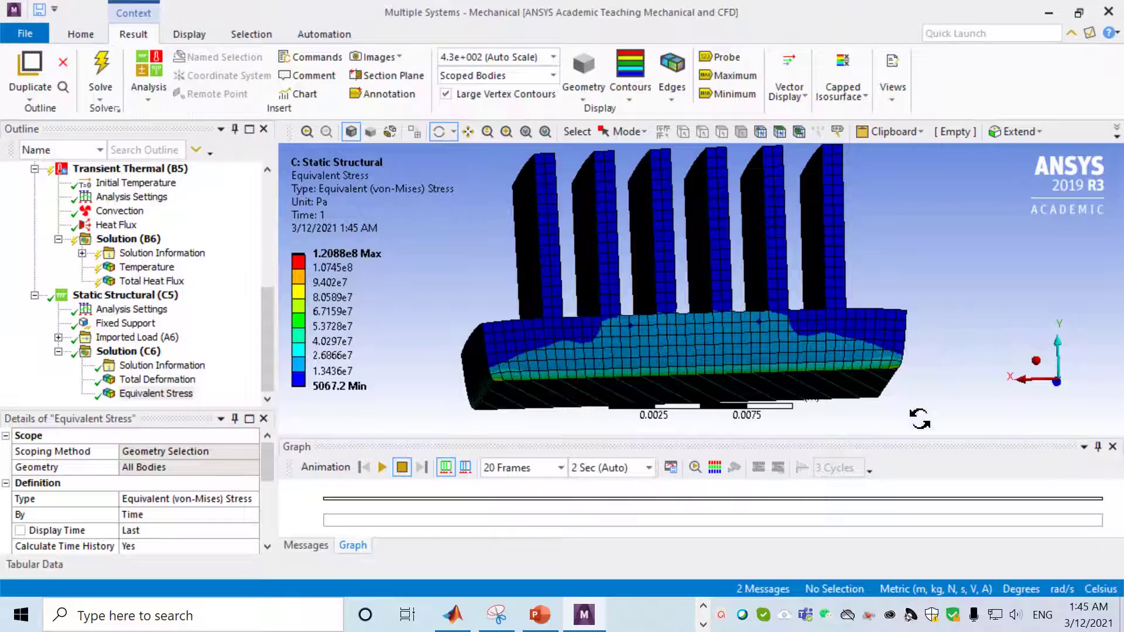